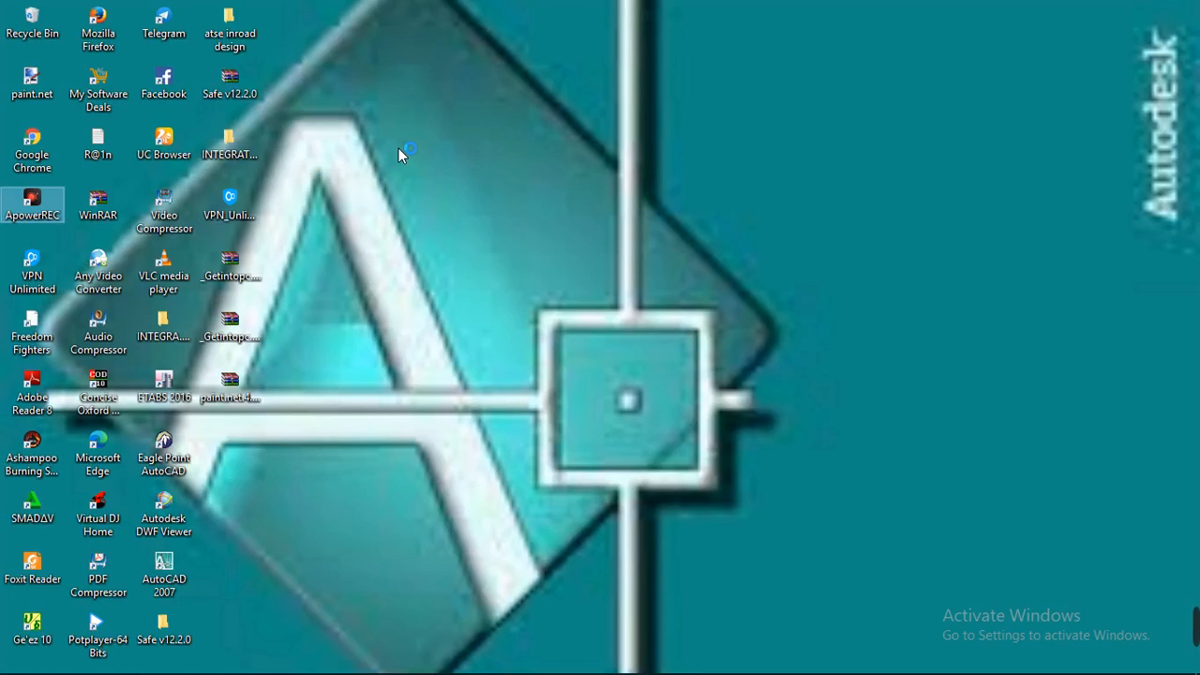
Step: Switch to the AutoCAD drawing HTTTTT.dwg and minimize the ApowerREC recorder window
mouse_move(361, 671)
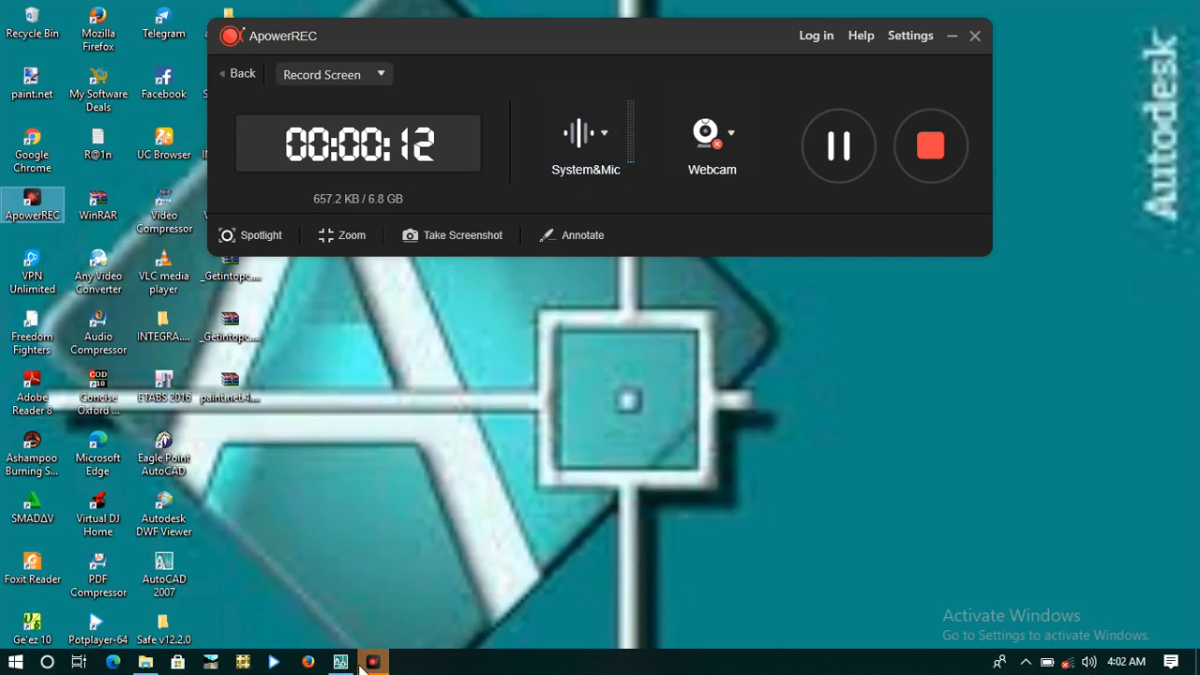
click(341, 662)
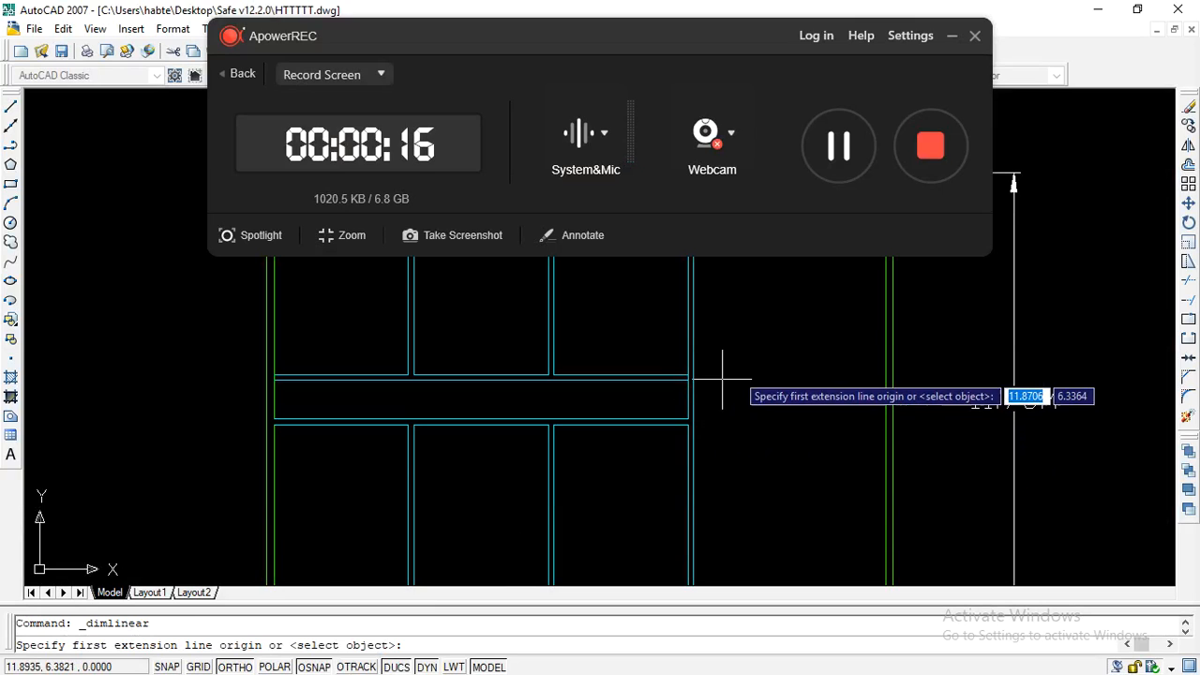
click(952, 35)
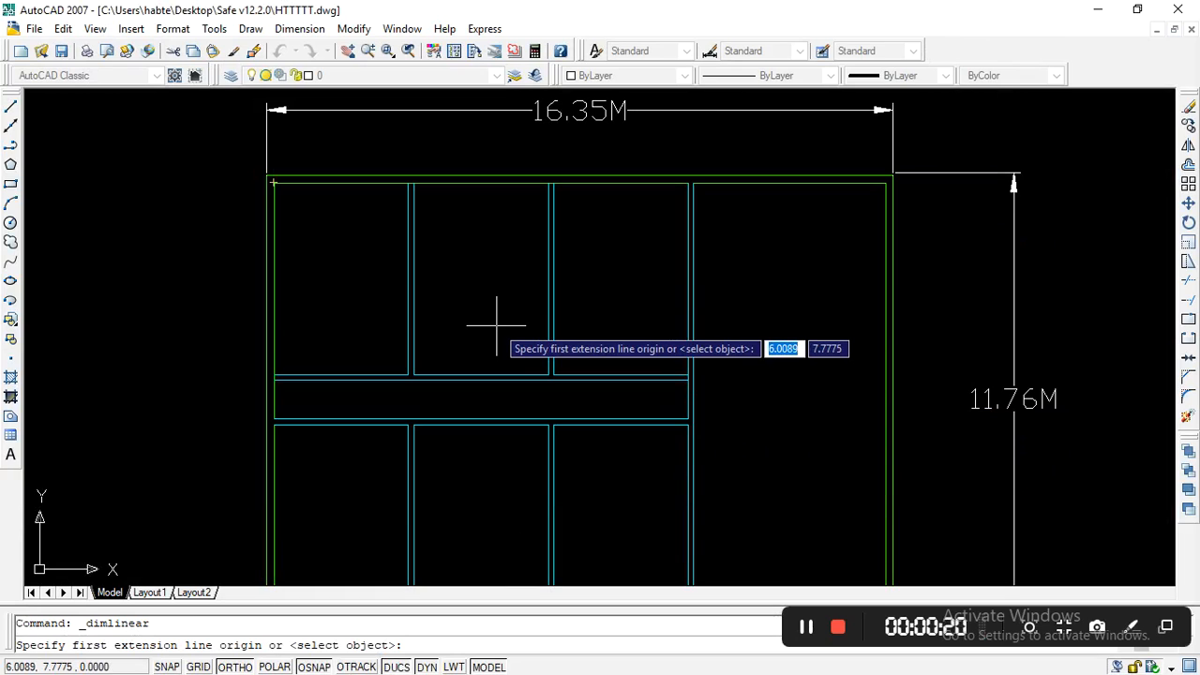
Step: Examine the floor plan's room layout, corridor and overall dimensions
scroll(441, 315, down, 2)
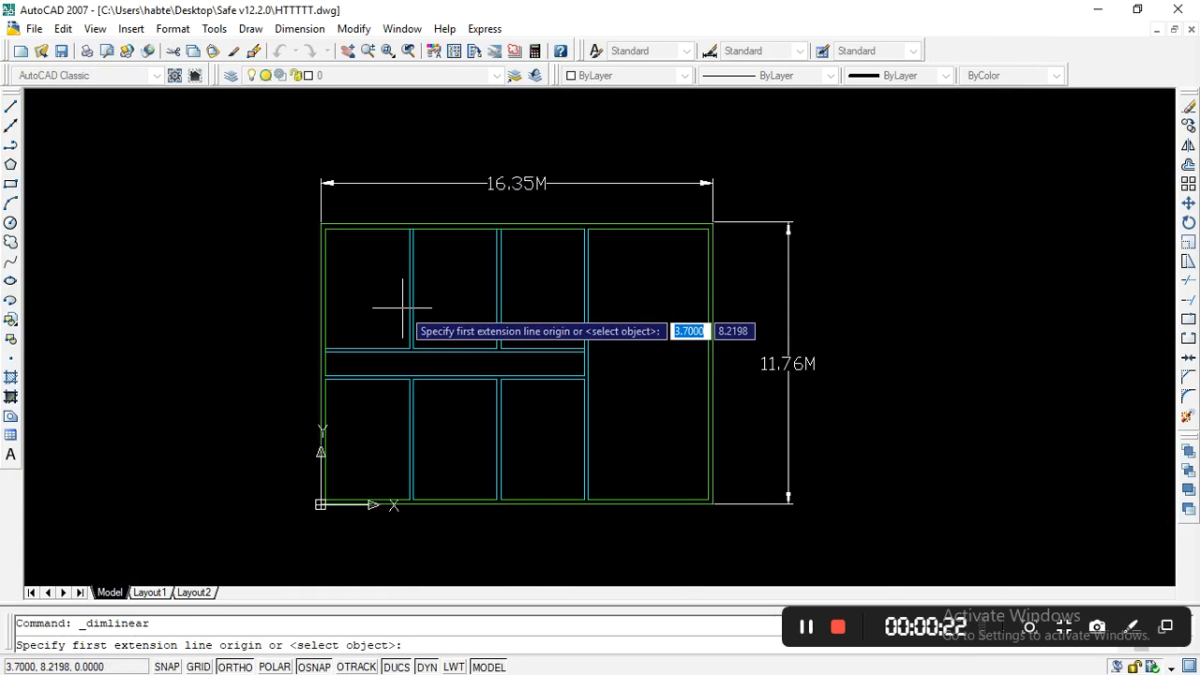
scroll(450, 551, up, 2)
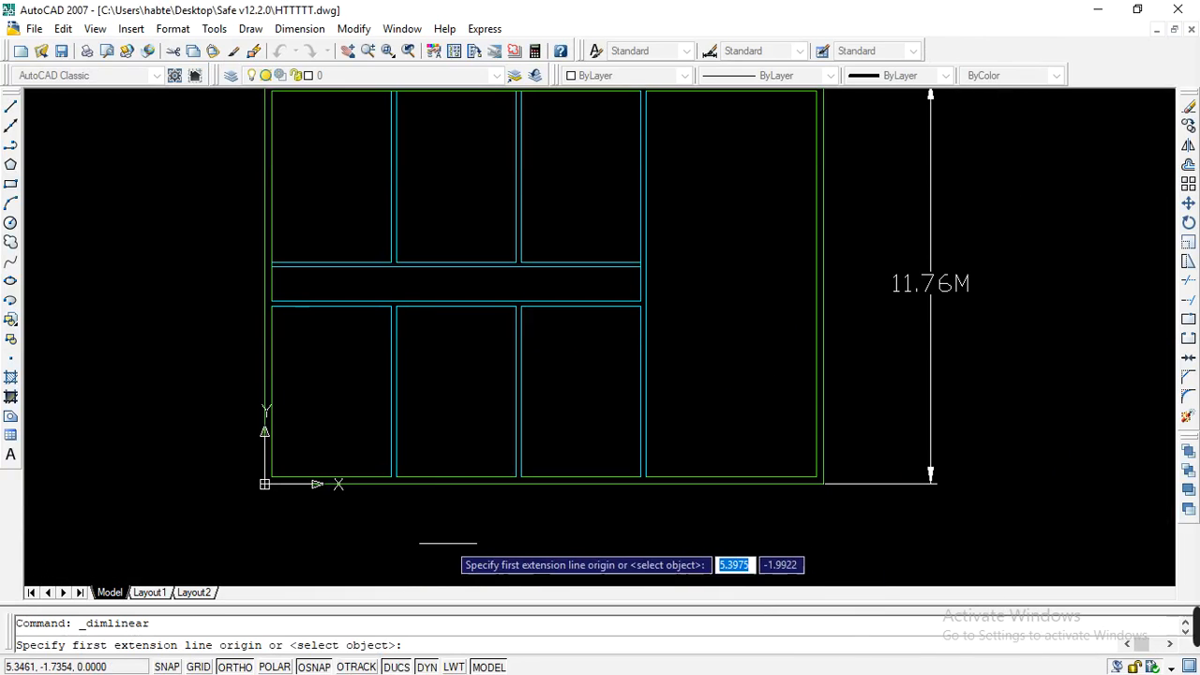
scroll(417, 495, down, 2)
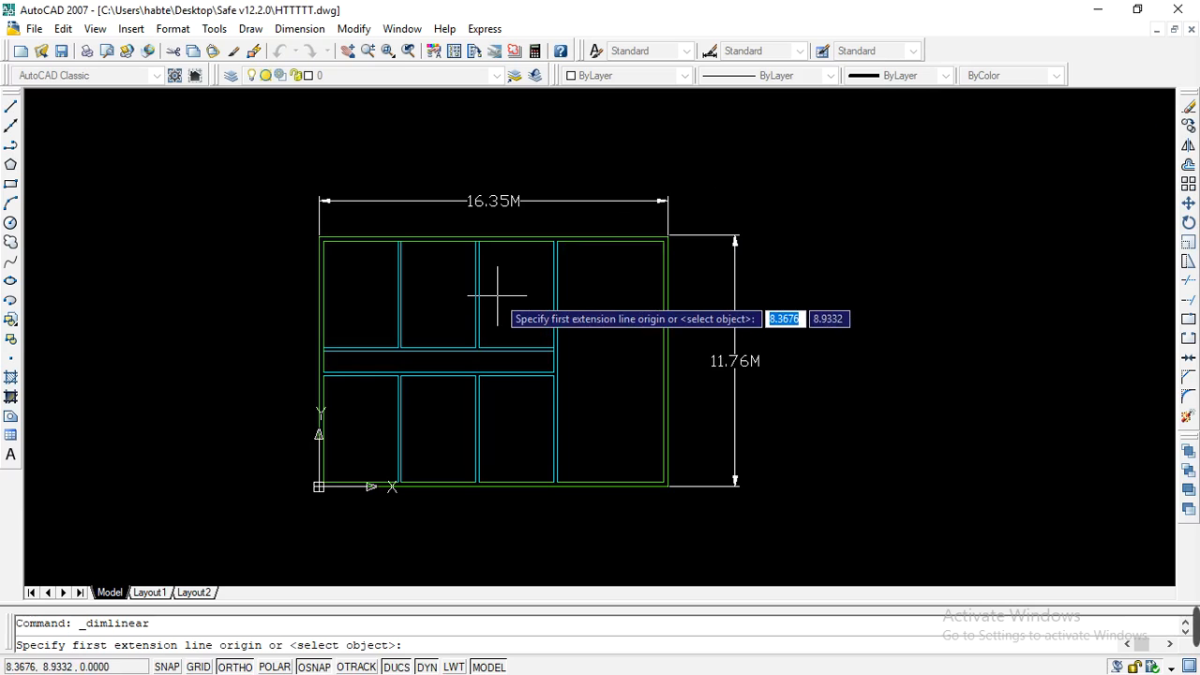
scroll(412, 226, down, 3)
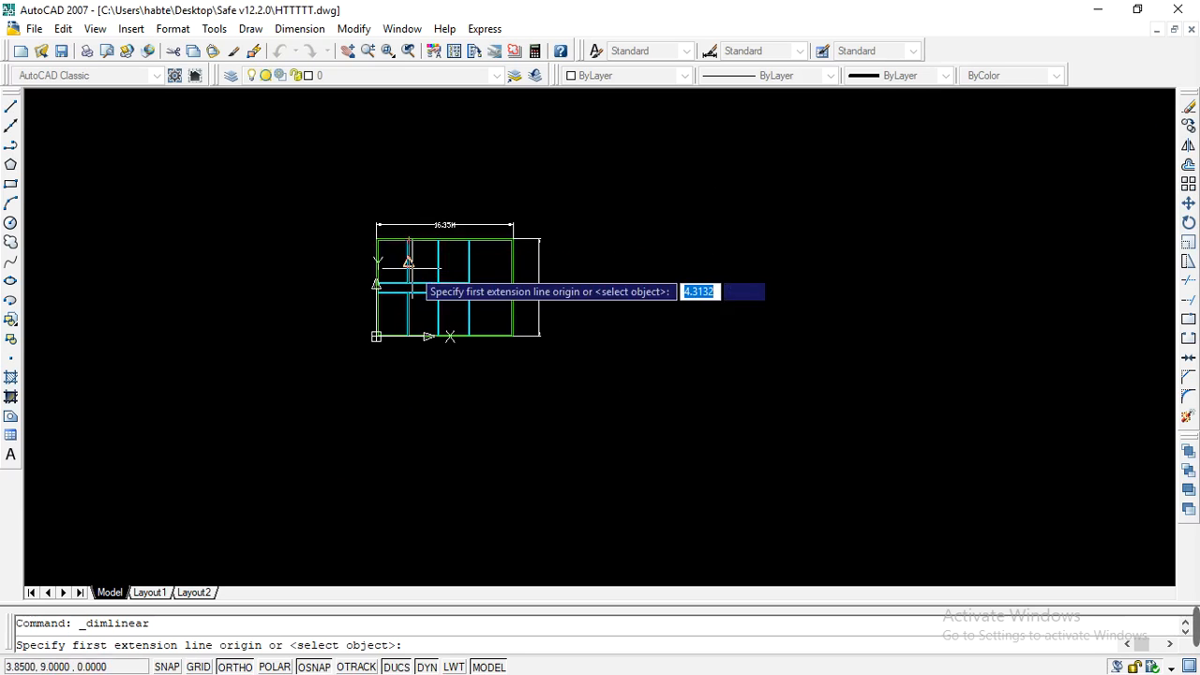
scroll(406, 253, up, 2)
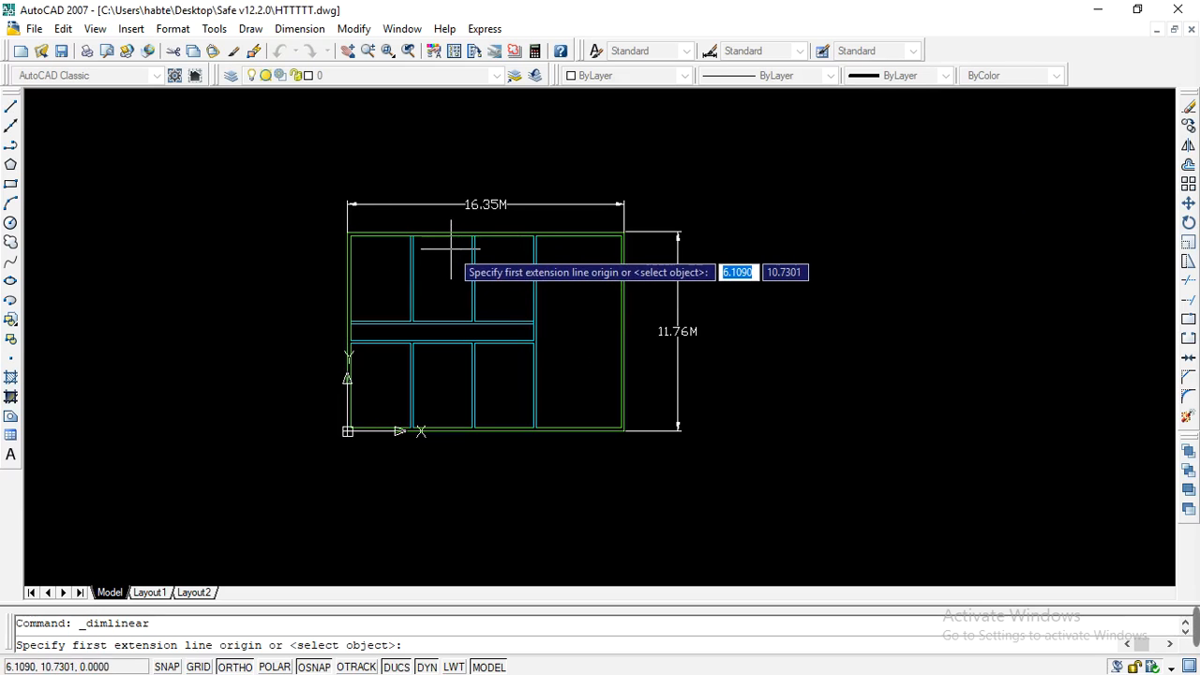
scroll(451, 248, down, 2)
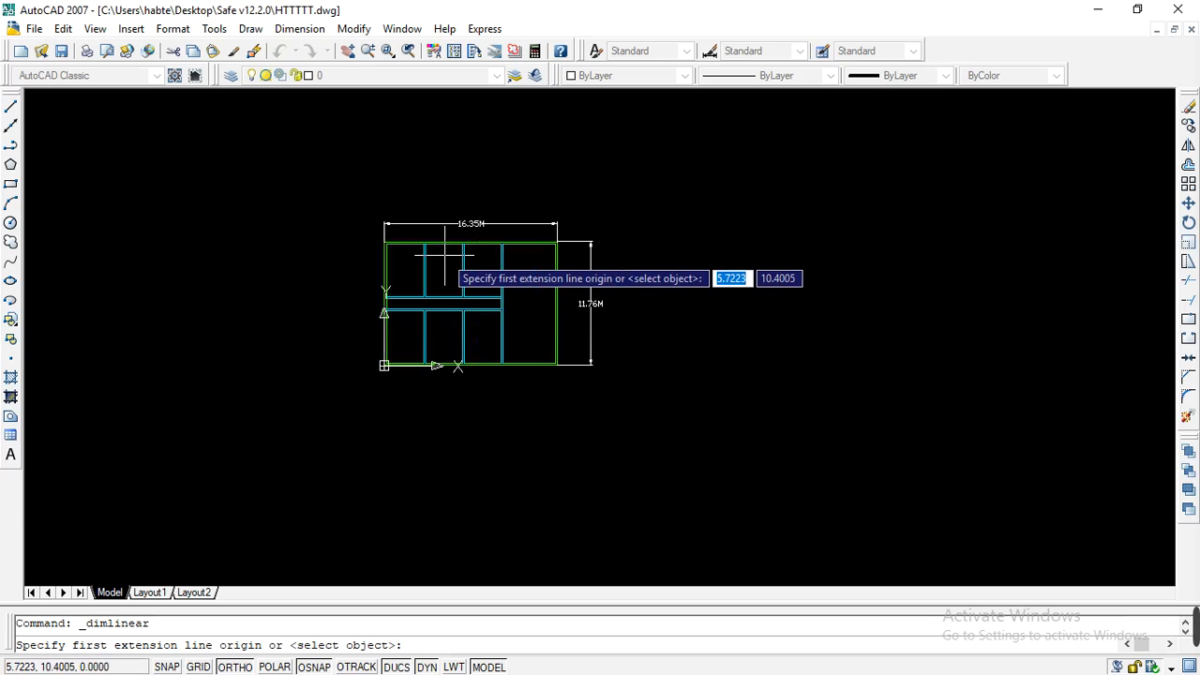
scroll(427, 278, up, 2)
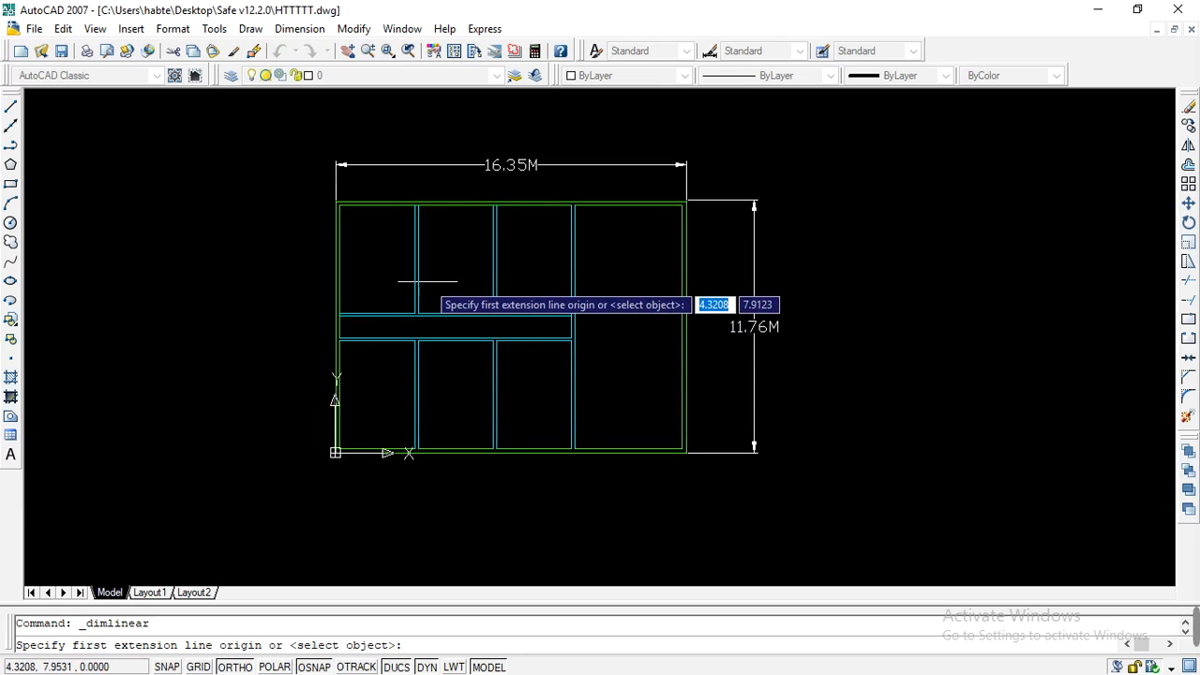
scroll(401, 268, down, 3)
scroll(439, 279, up, 2)
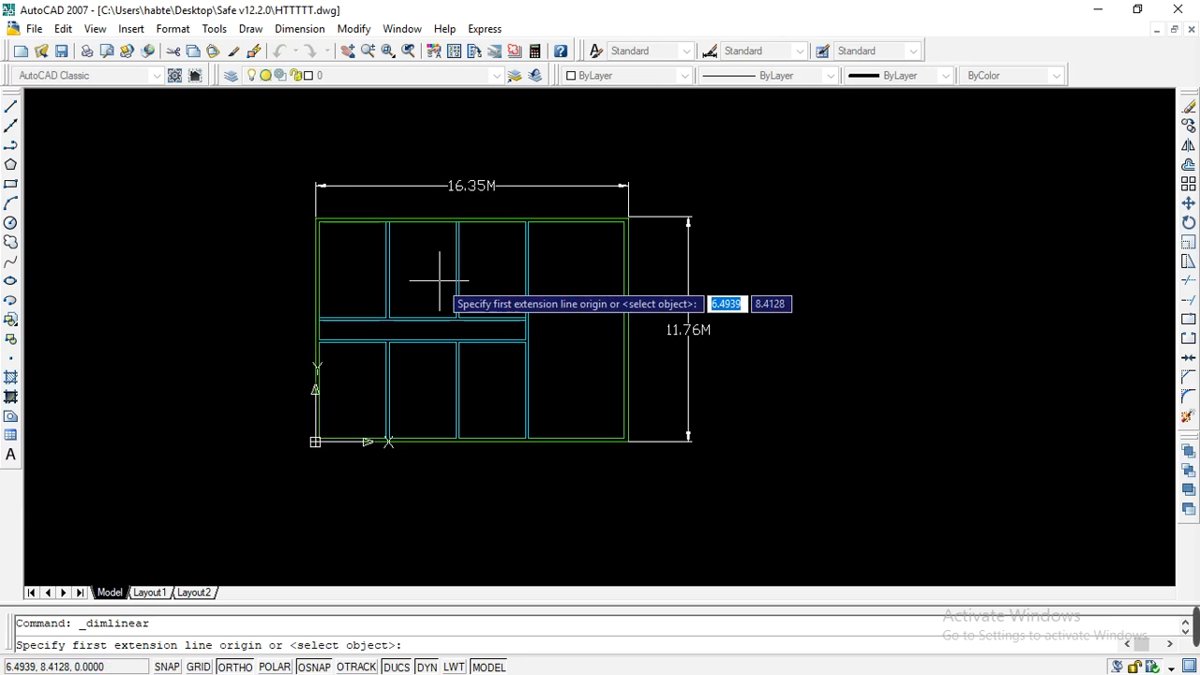
scroll(469, 305, up, 2)
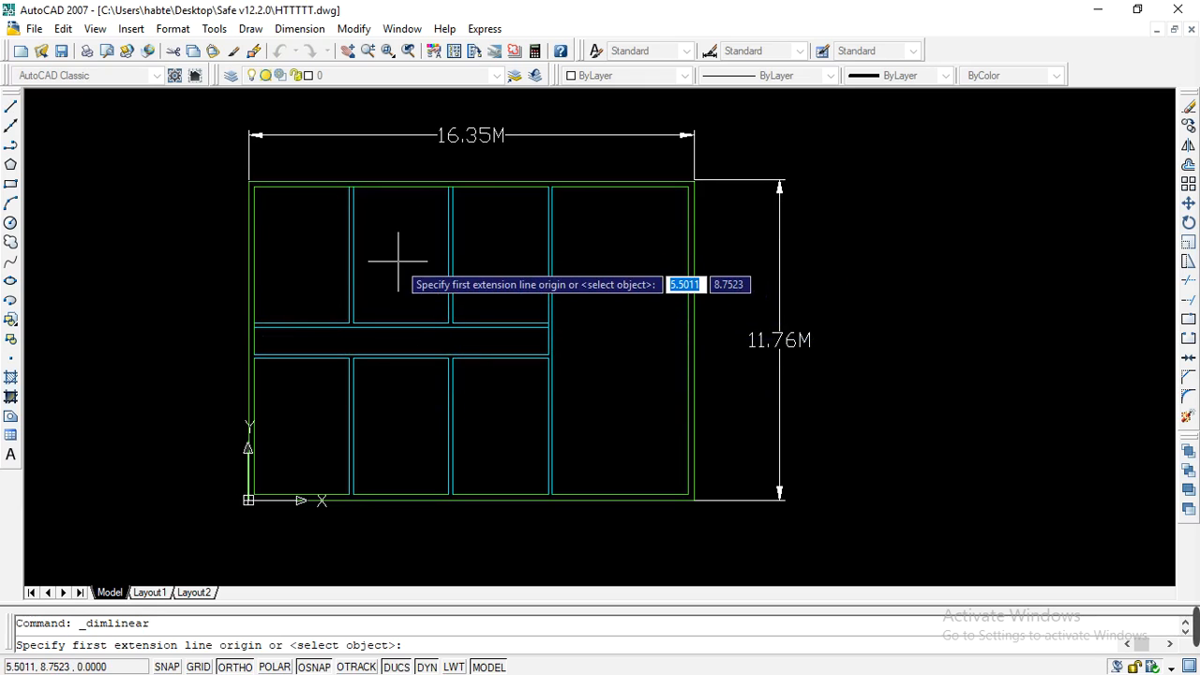
Step: Add a linear dimension for the upper-left room's inner width, placed between the top wall and the overall width dimension
click(300, 29)
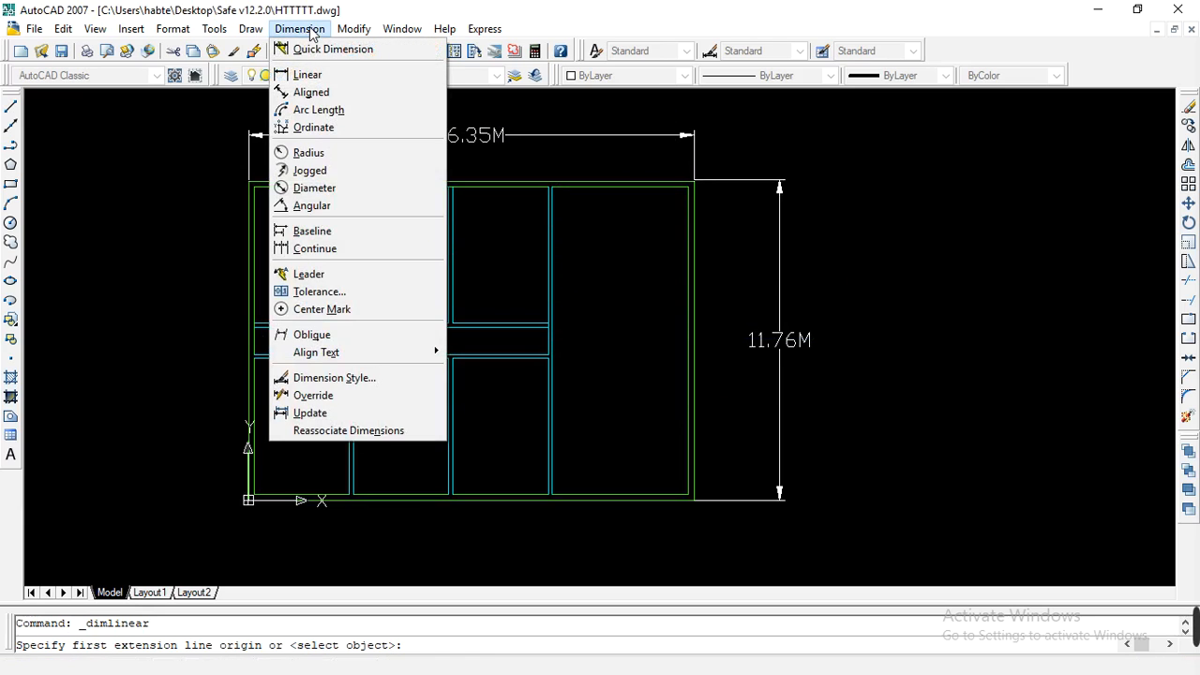
click(310, 78)
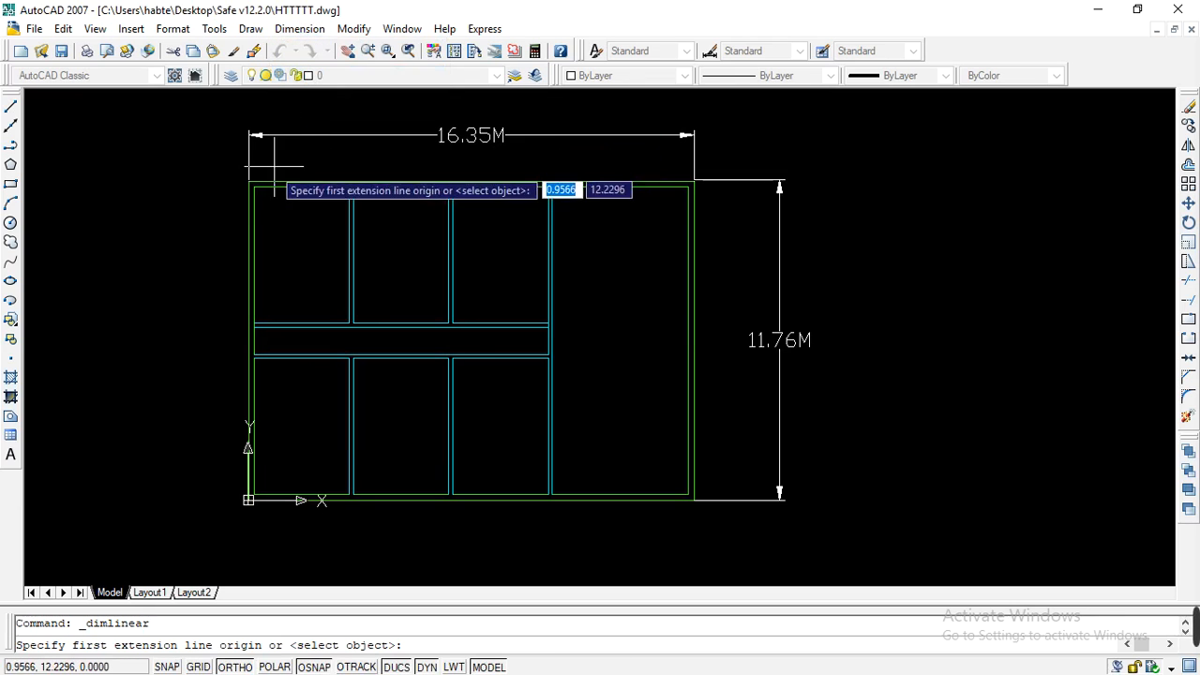
scroll(254, 189, up, 2)
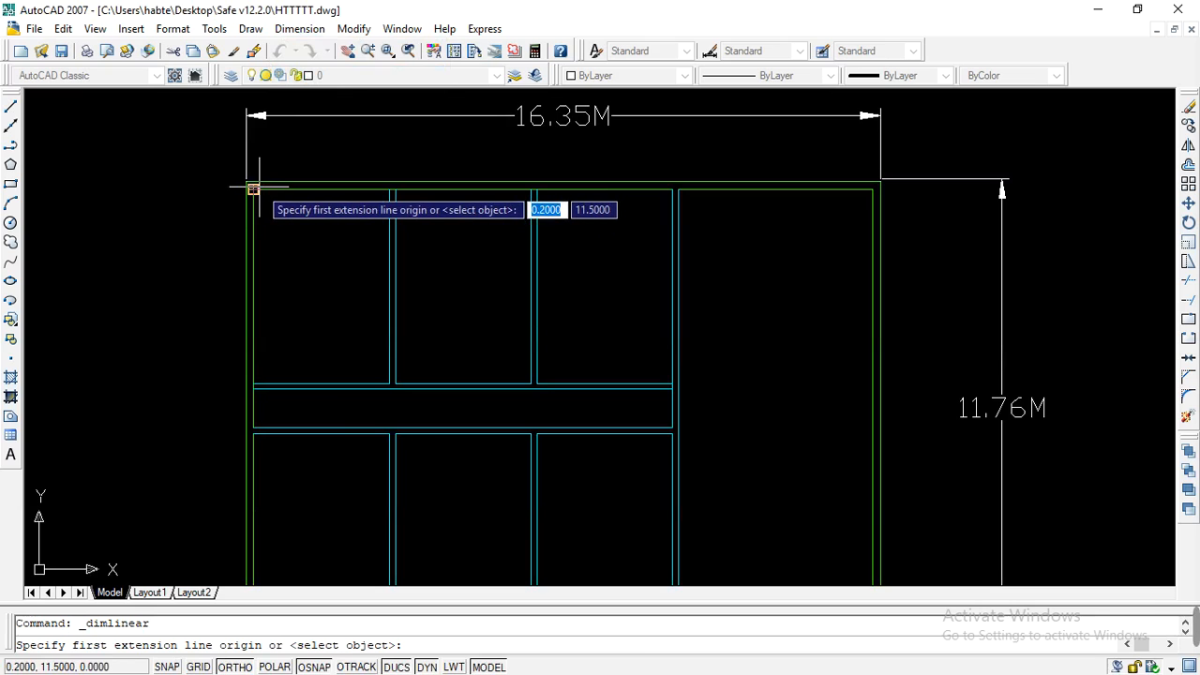
scroll(254, 188, up, 2)
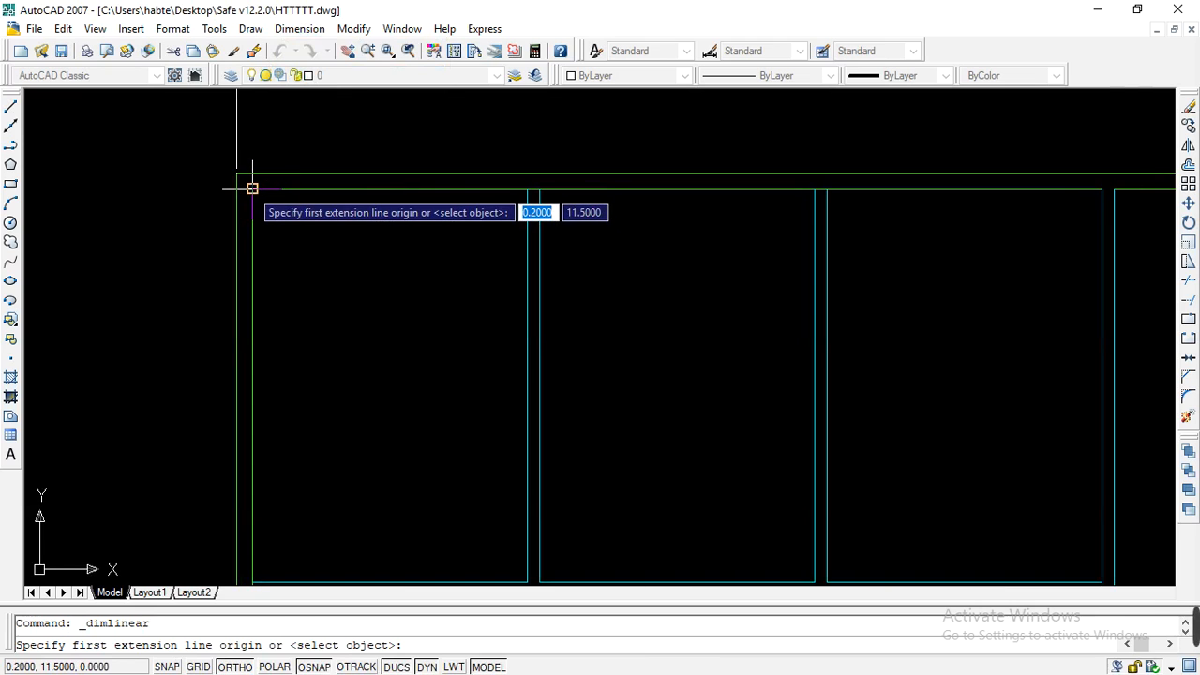
click(251, 187)
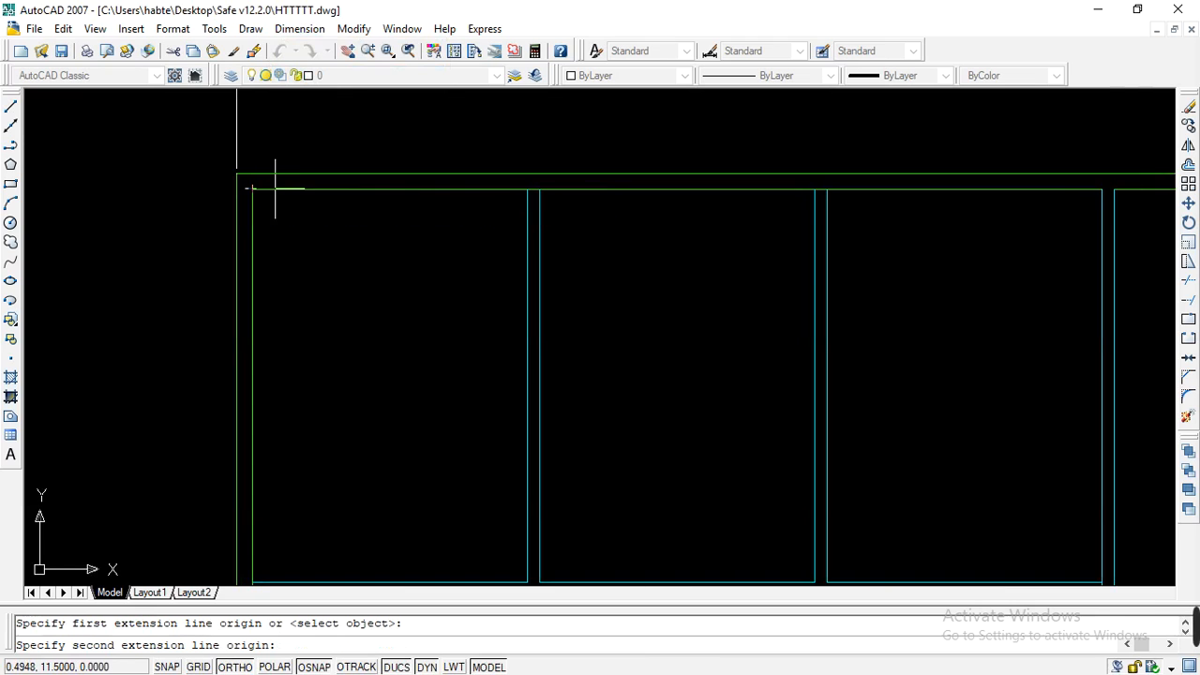
click(526, 188)
scroll(521, 155, down, 2)
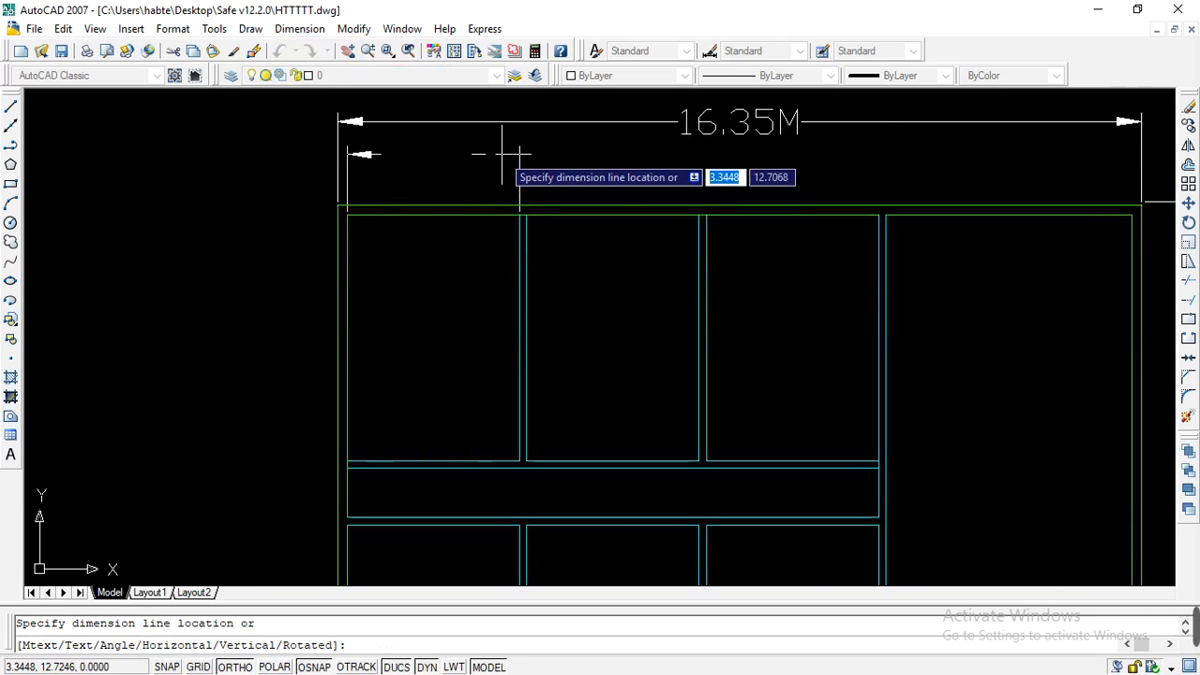
scroll(509, 160, up, 2)
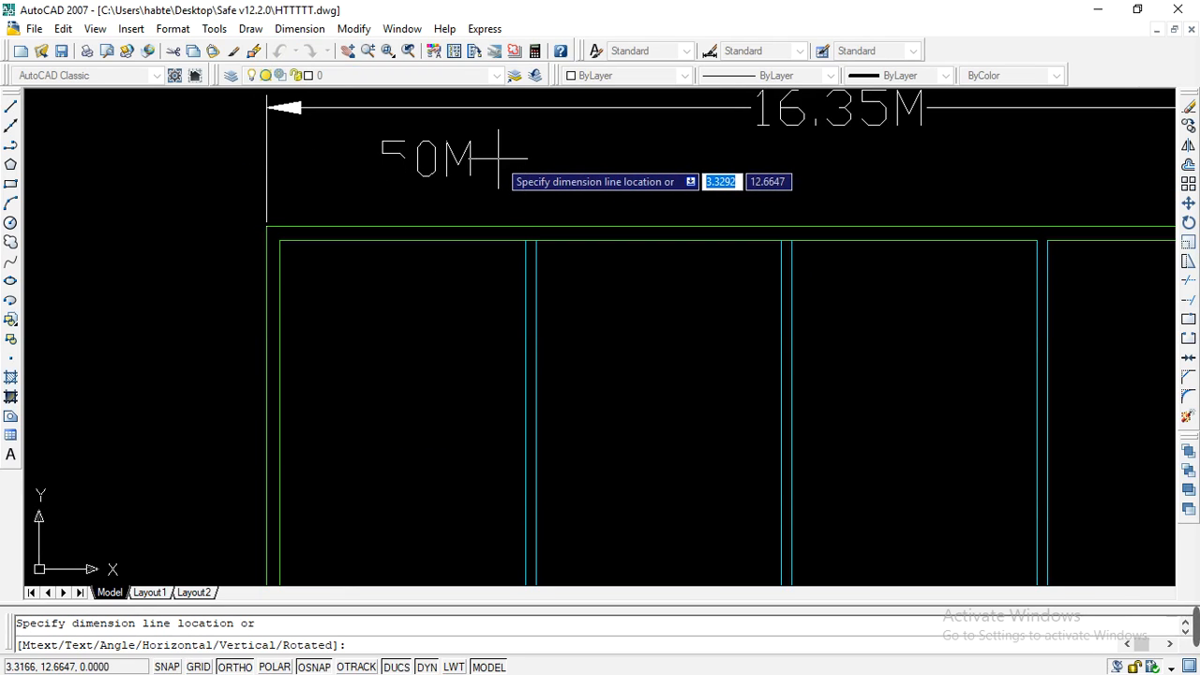
click(498, 156)
Step: Add a linear dimension for the inner width of the second room in the lower row, placed below the bottom wall
scroll(310, 186, down, 2)
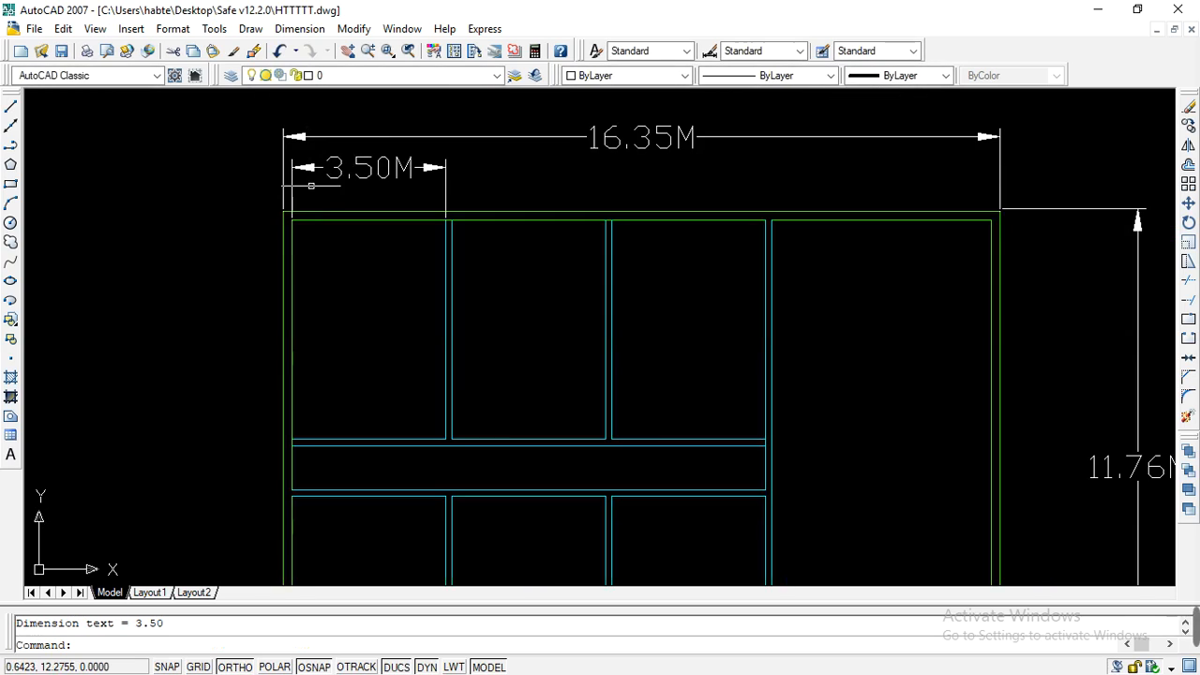
scroll(401, 161, down, 2)
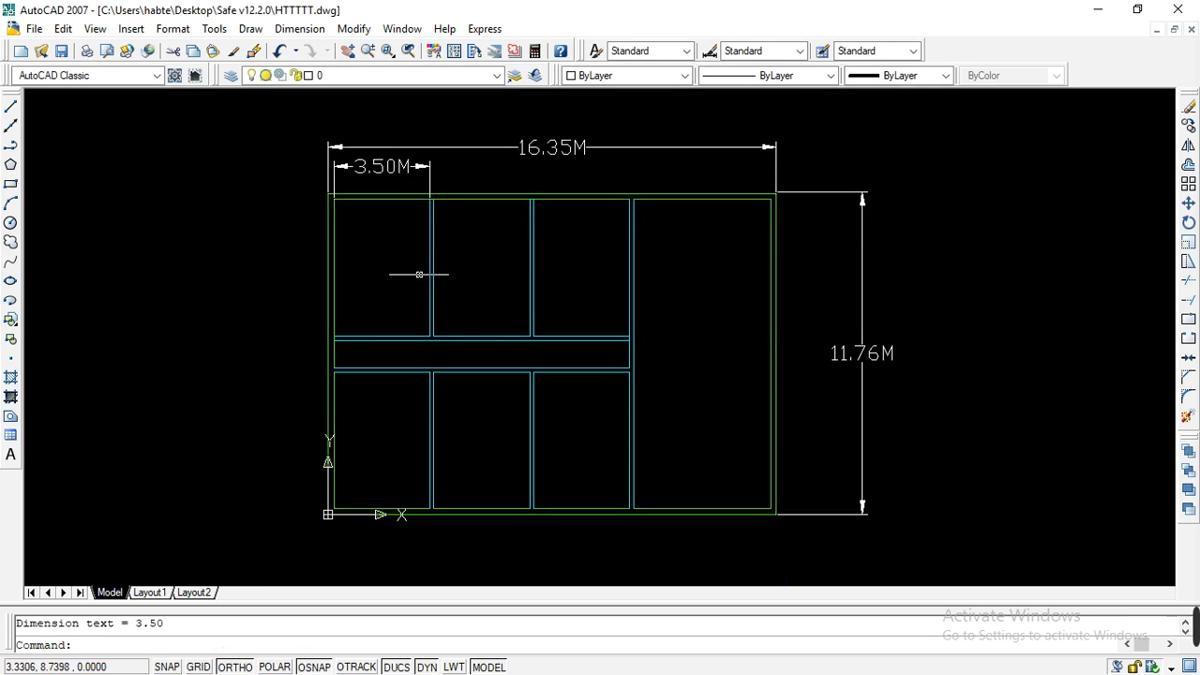
scroll(391, 249, down, 2)
scroll(487, 281, up, 2)
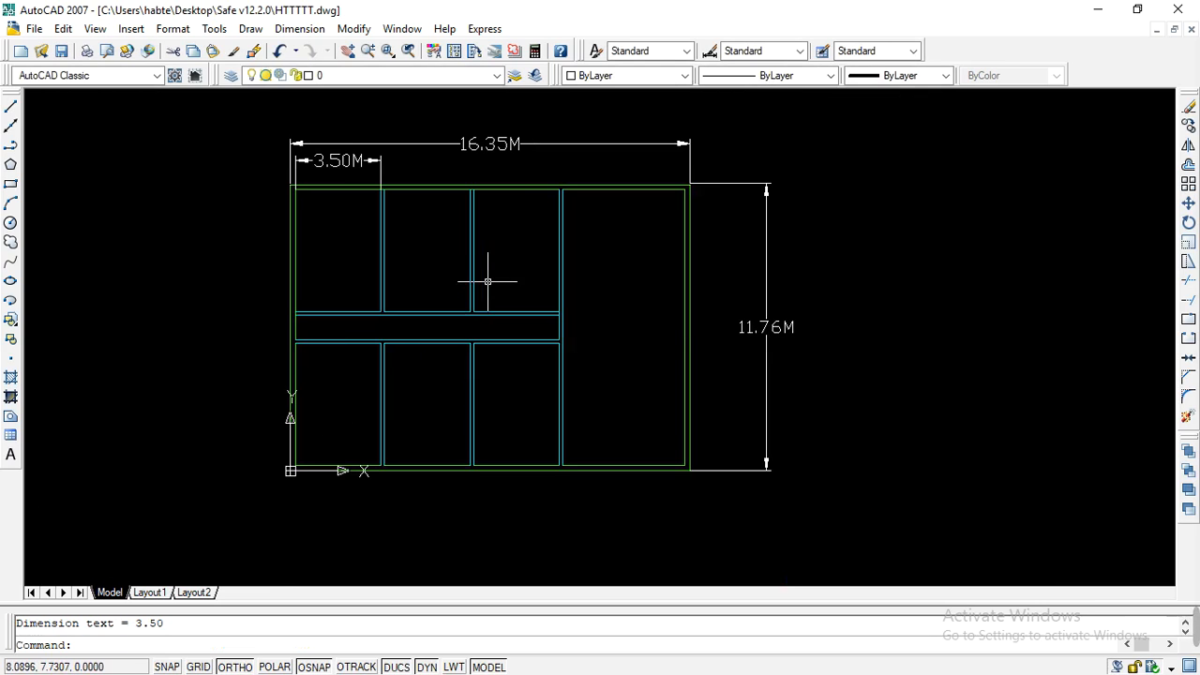
click(299, 28)
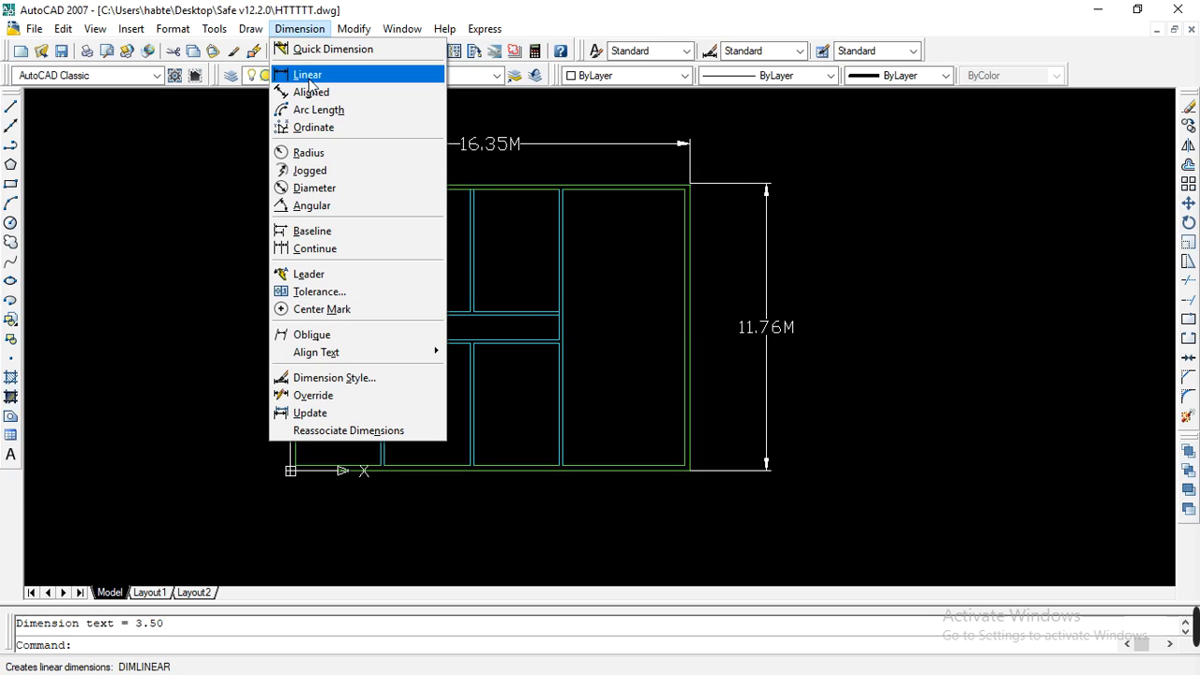
click(313, 75)
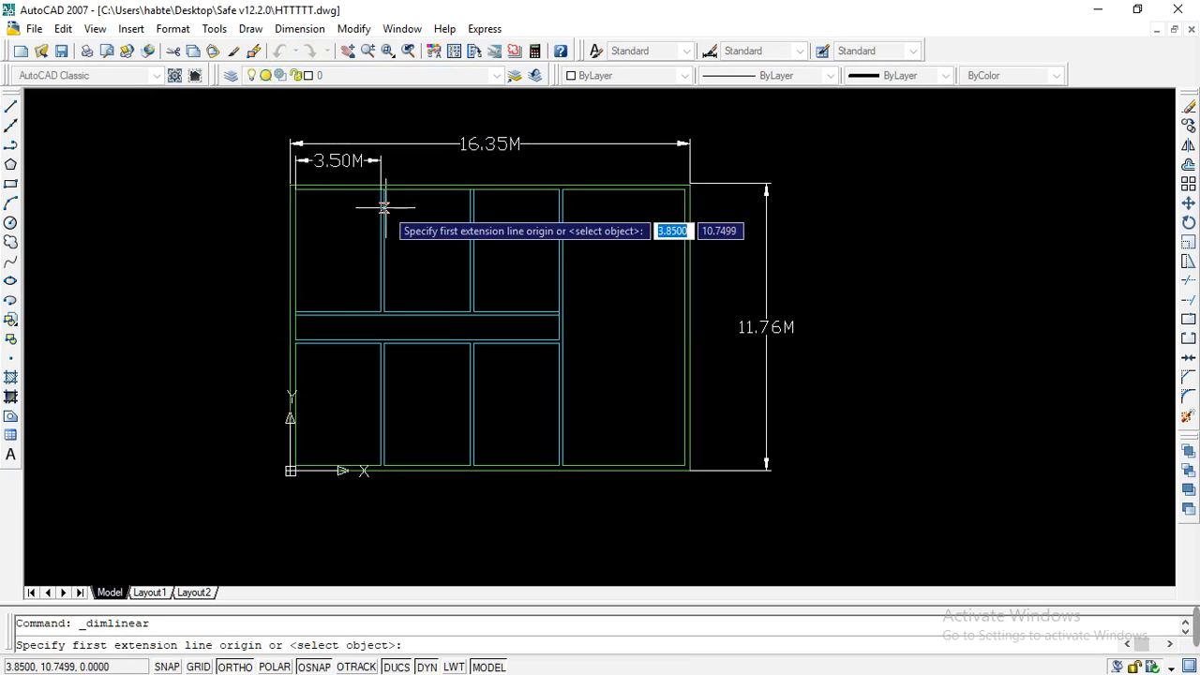
scroll(384, 211, down, 2)
scroll(388, 372, up, 5)
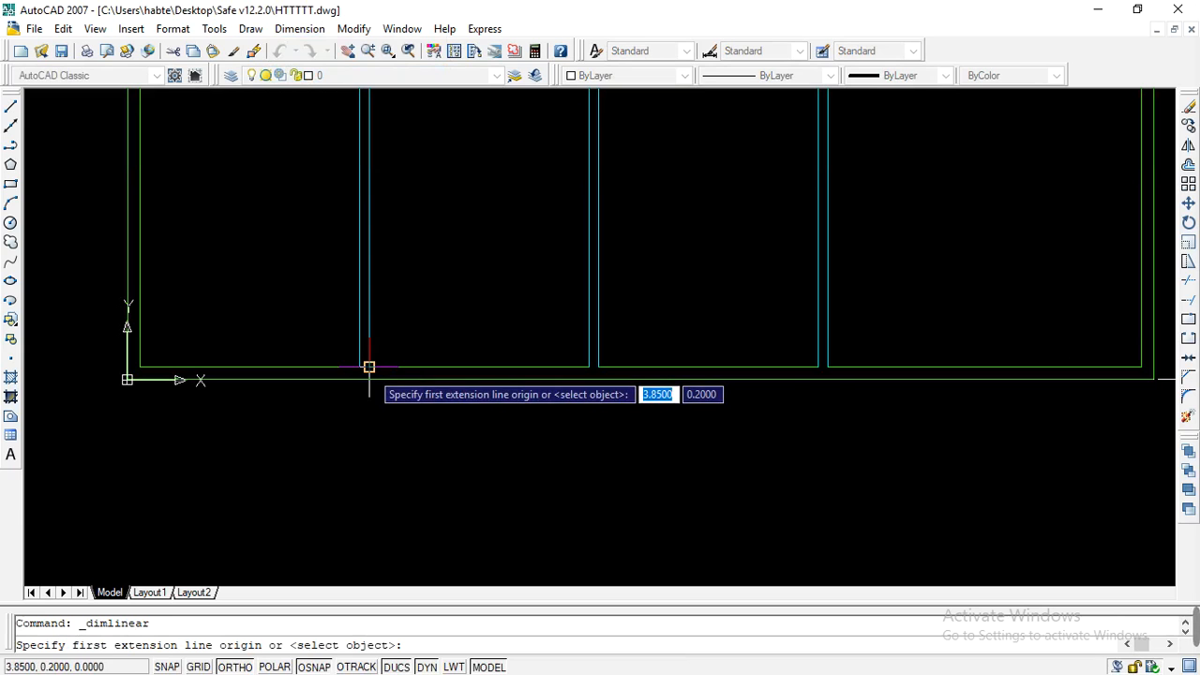
click(369, 366)
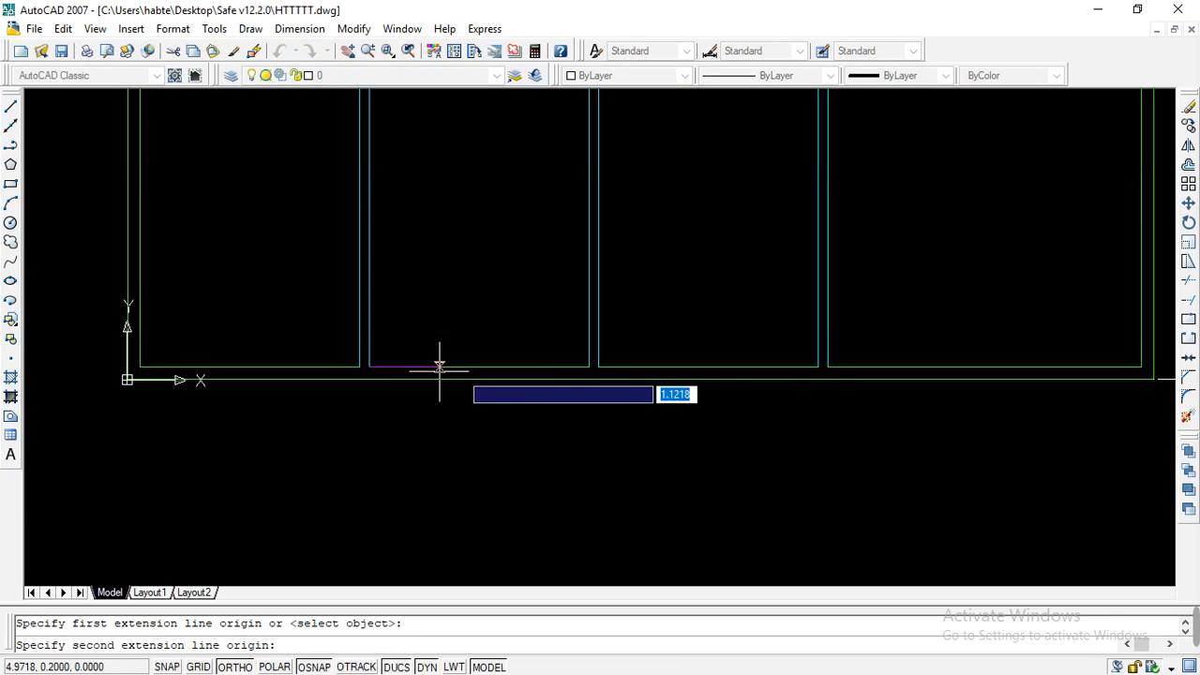
click(588, 366)
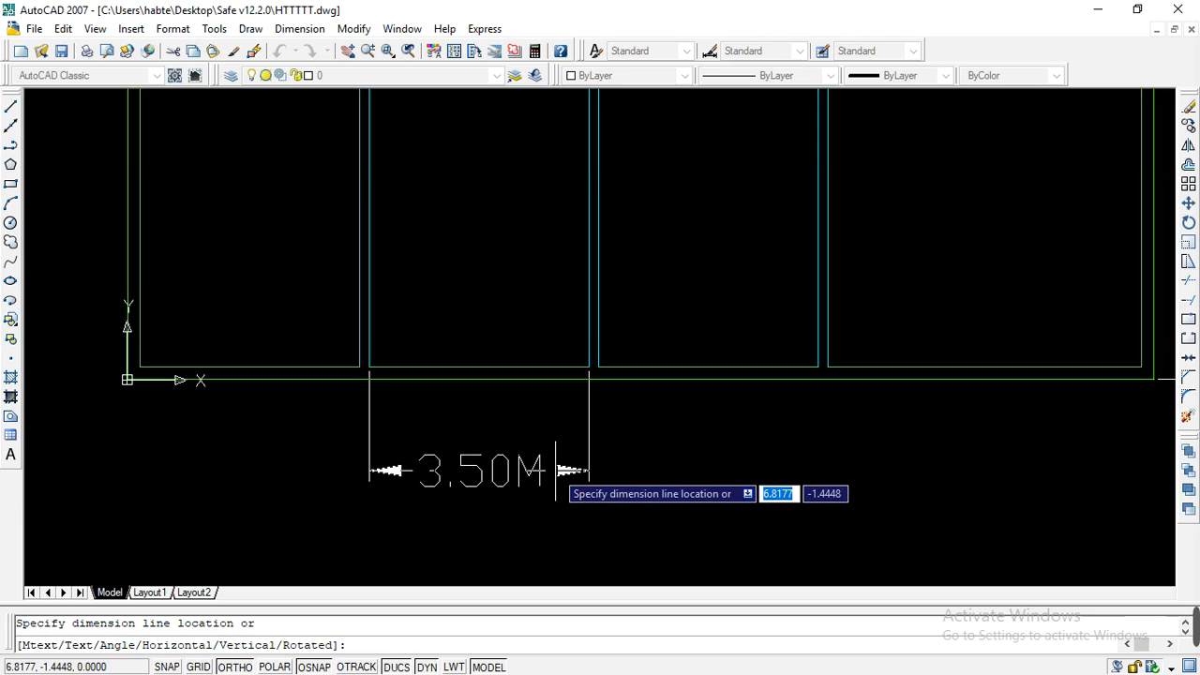
click(557, 469)
Step: Add a linear dimension for the inner width of the third room in the upper row, placed just above the top wall
scroll(501, 506, down, 3)
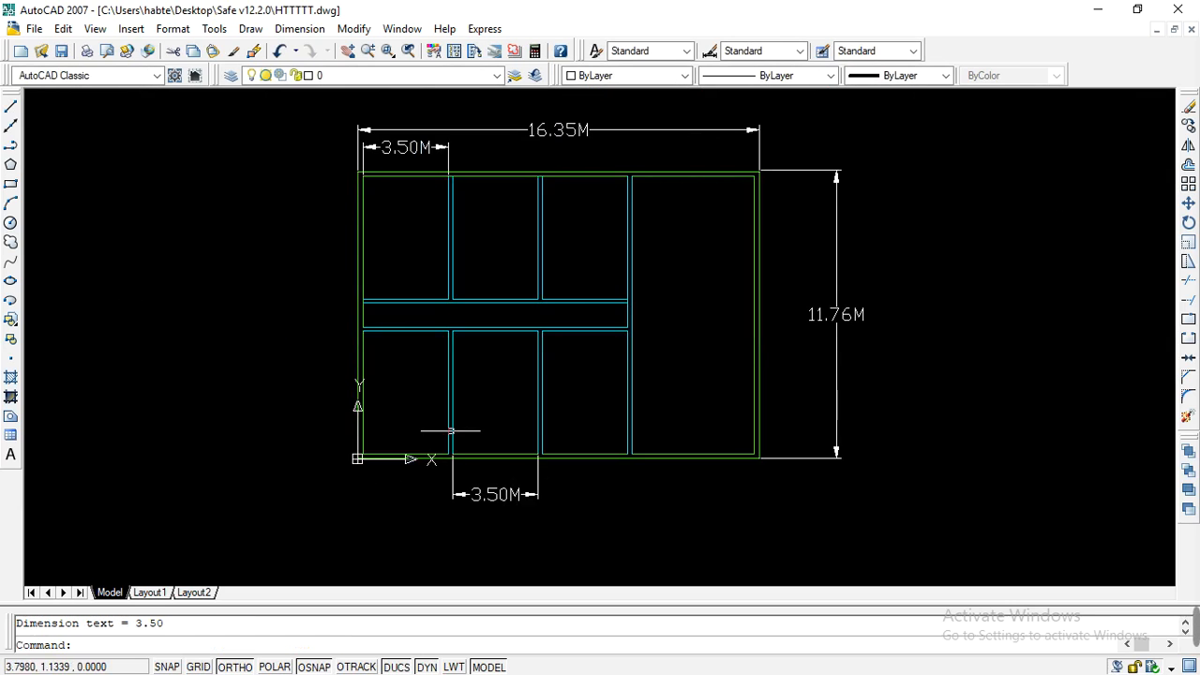
scroll(321, 396, down, 1)
scroll(506, 360, up, 2)
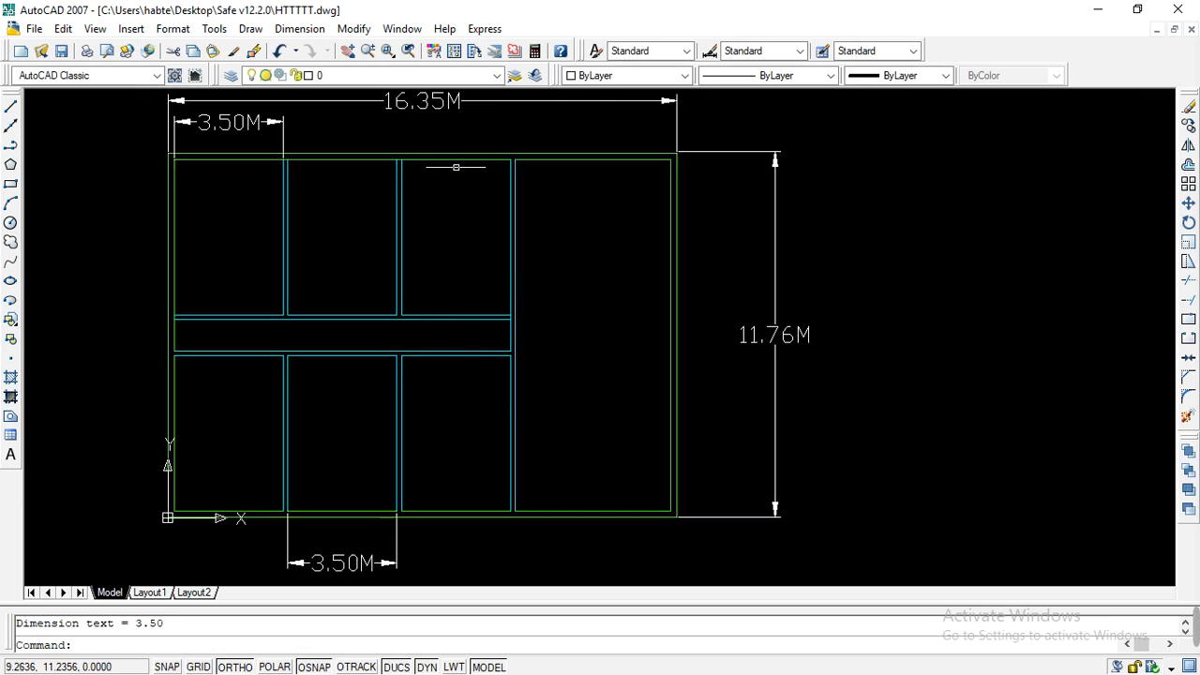
click(310, 33)
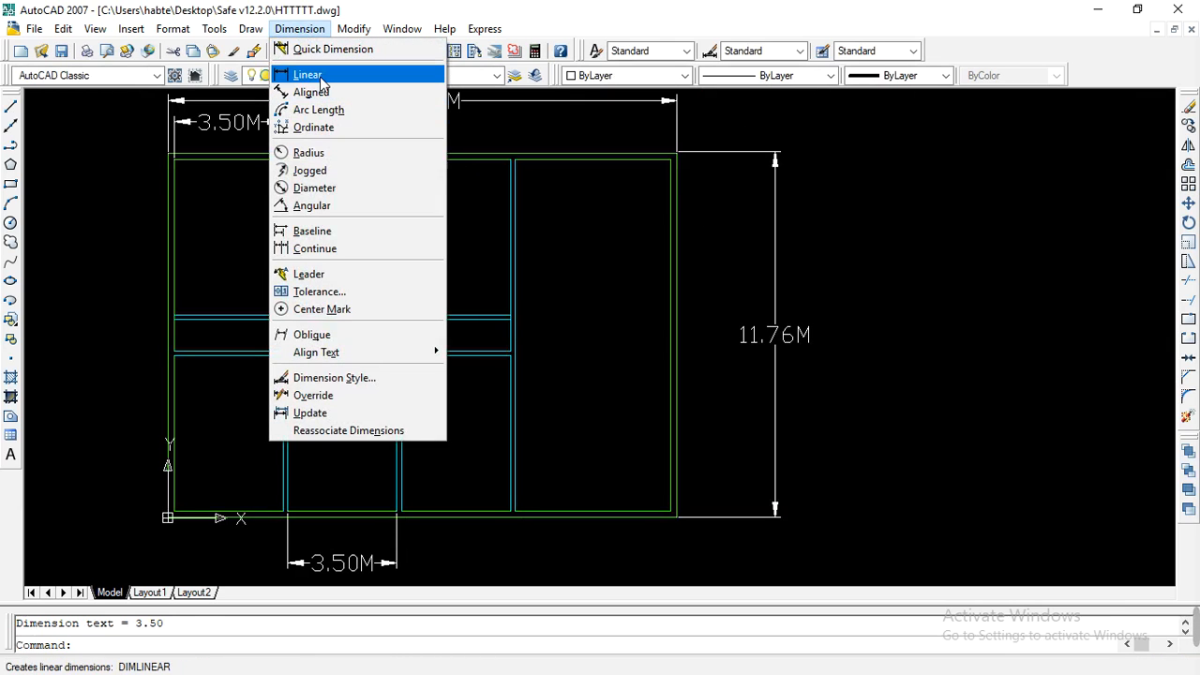
click(315, 77)
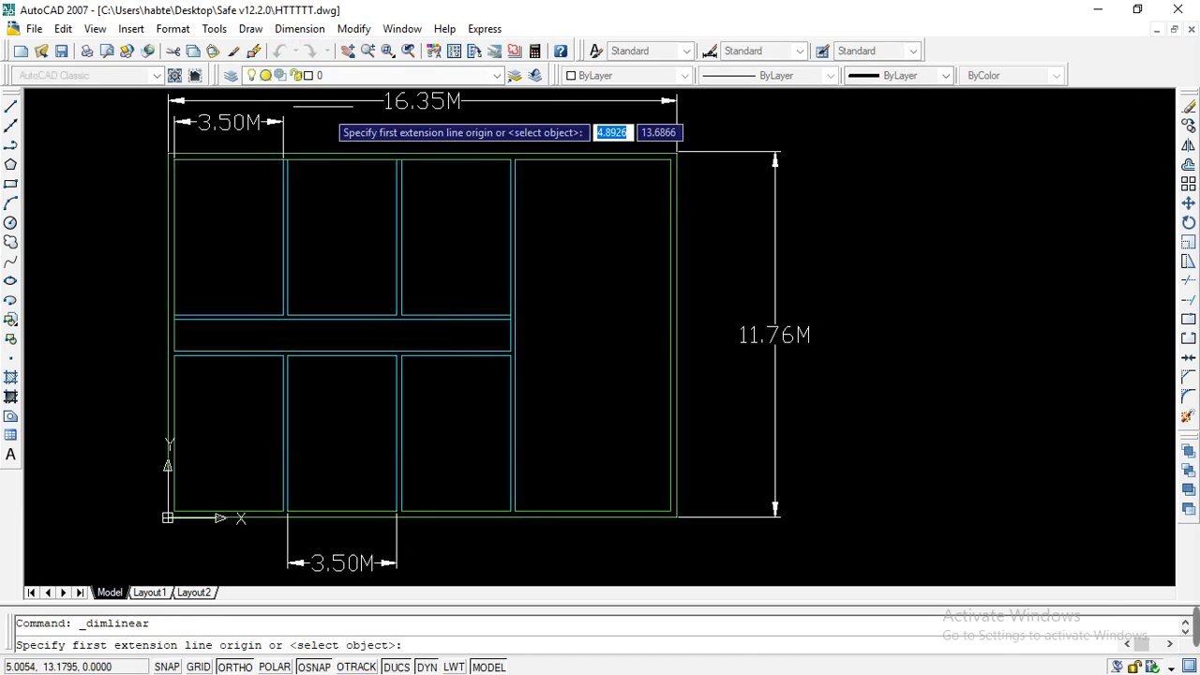
scroll(403, 153, up, 1)
click(399, 164)
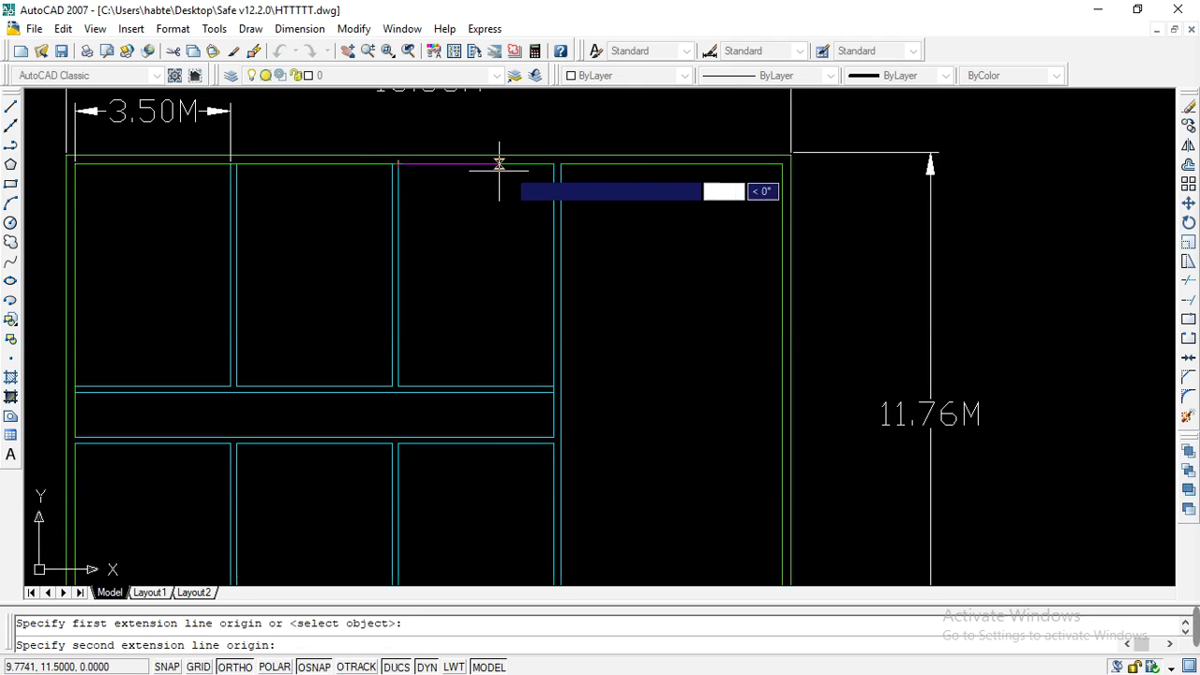
click(553, 164)
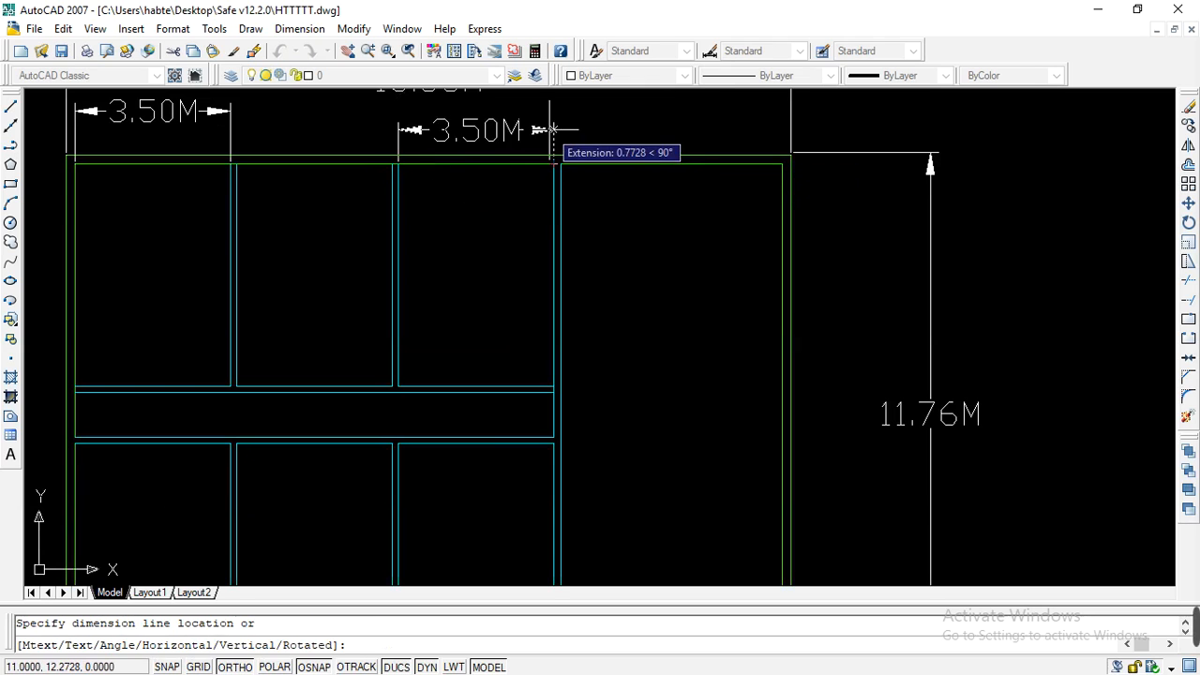
scroll(539, 225, down, 1)
scroll(533, 175, up, 1)
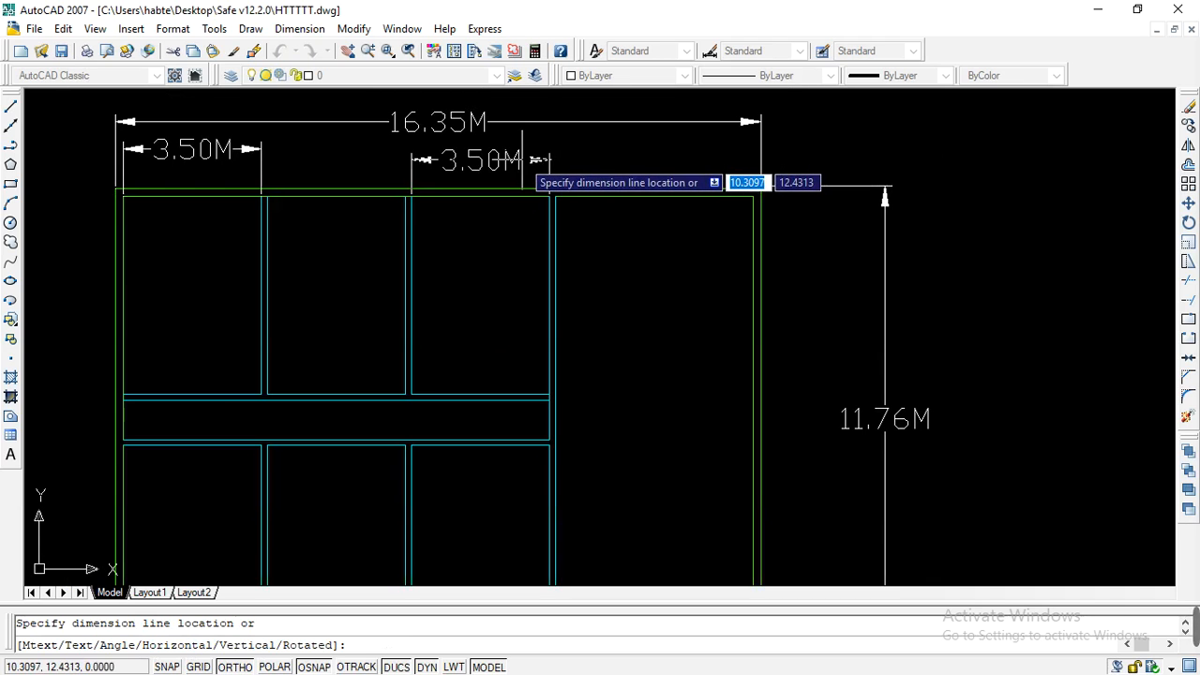
click(542, 153)
scroll(497, 158, down, 1)
scroll(488, 157, down, 3)
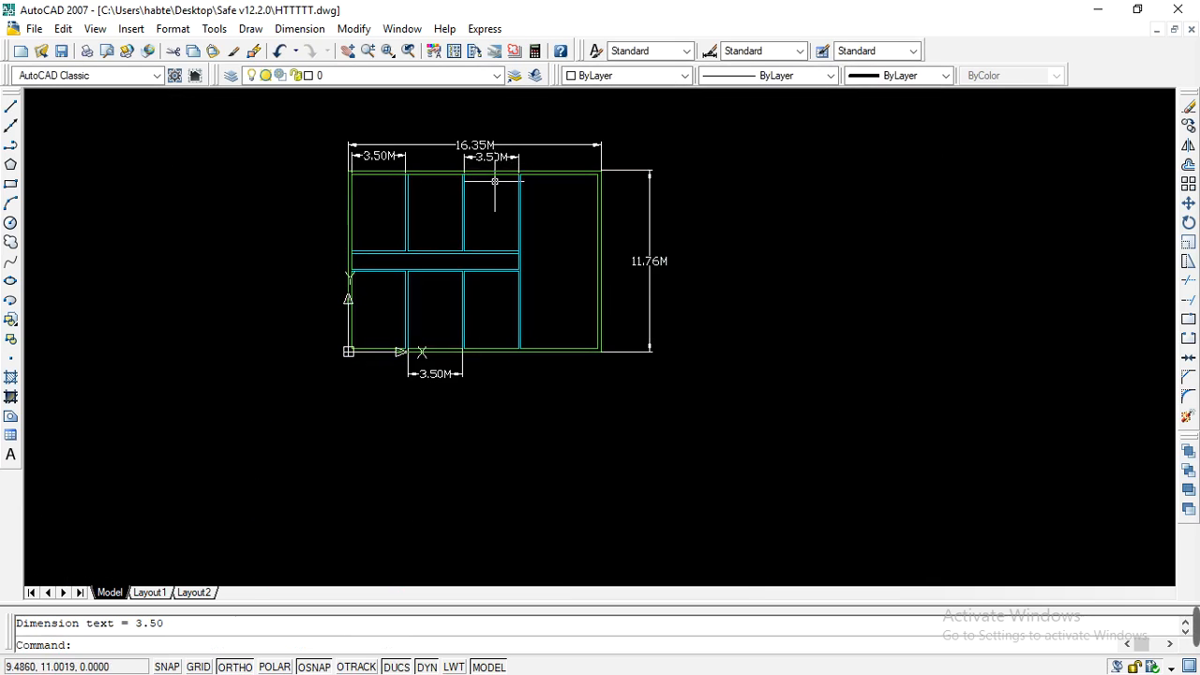
scroll(503, 177, up, 2)
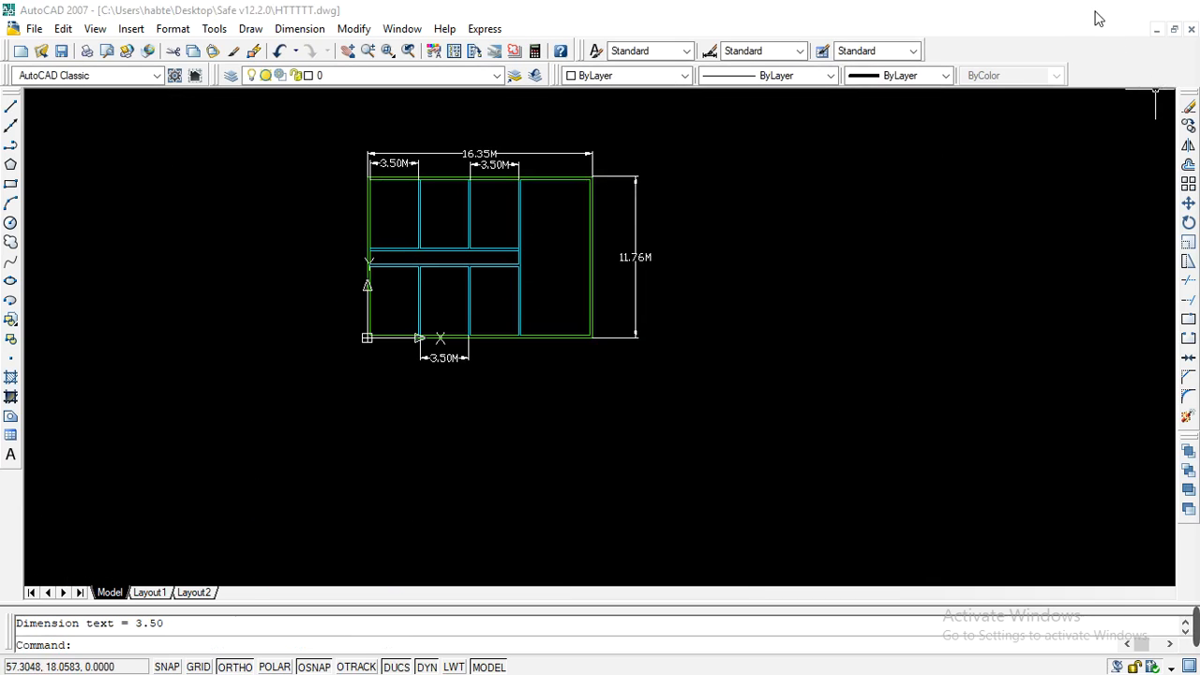
click(1097, 13)
click(373, 662)
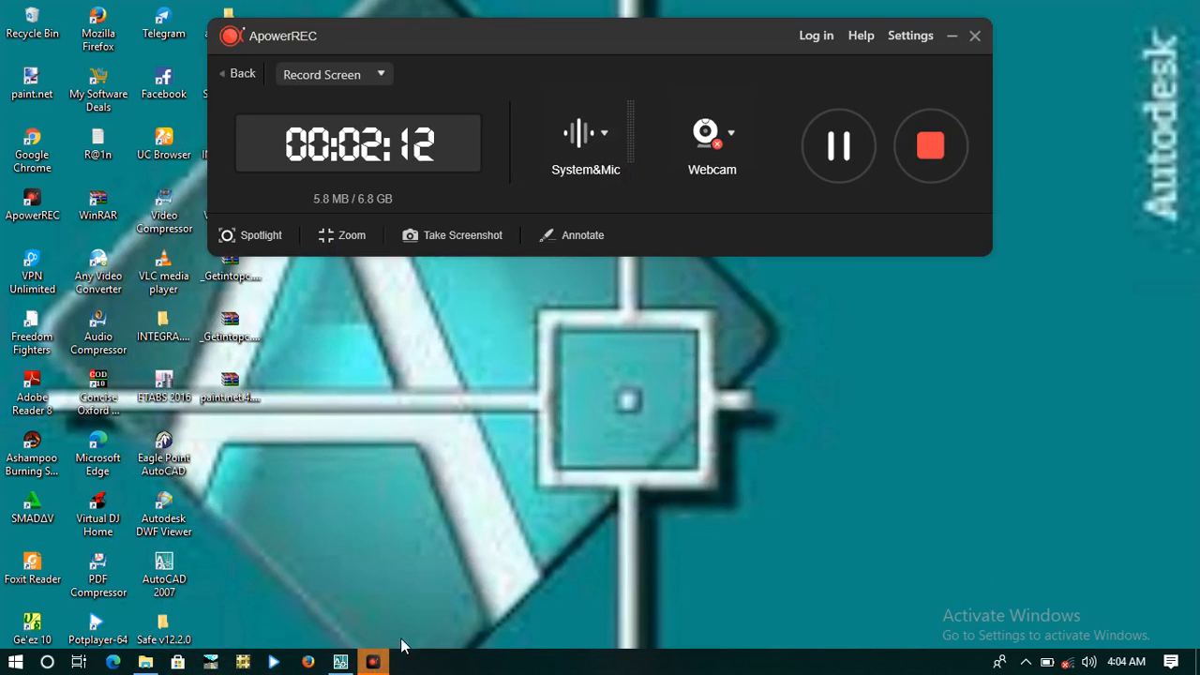
click(839, 163)
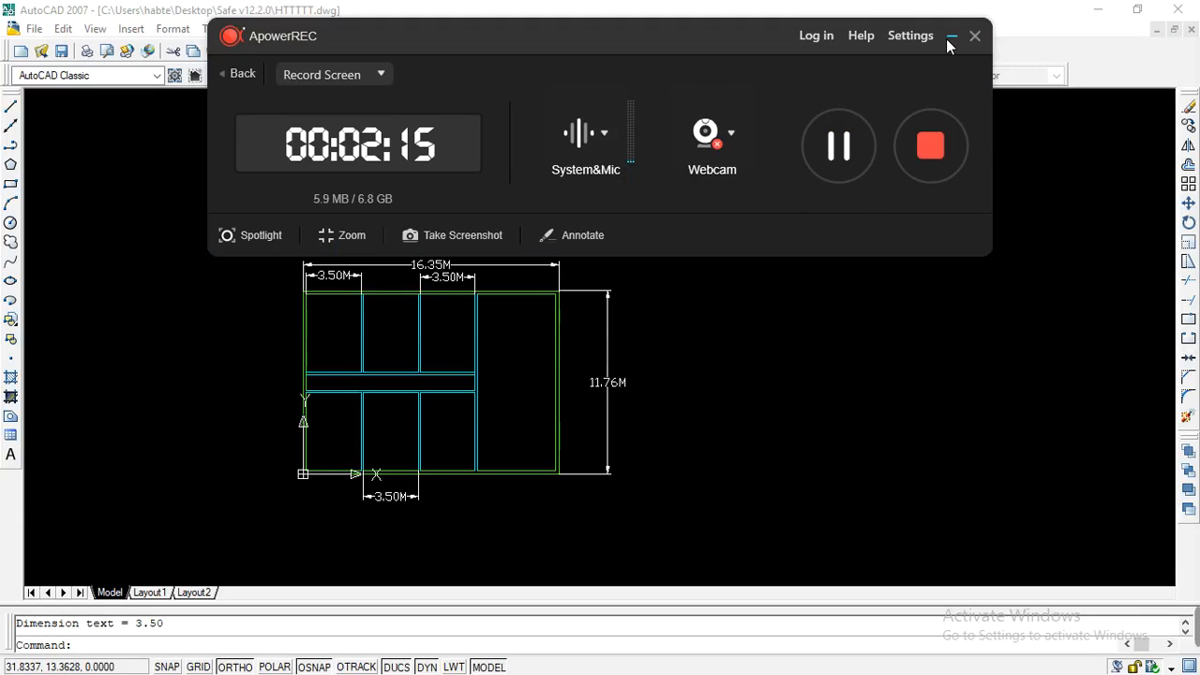
click(949, 37)
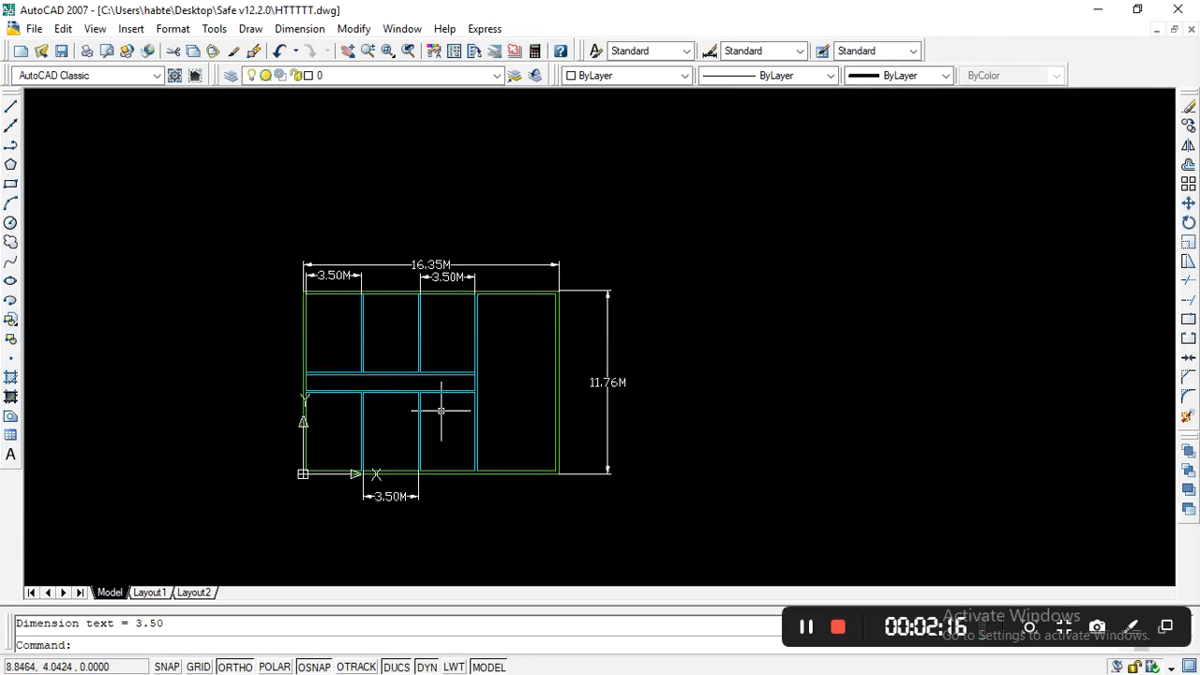
scroll(396, 304, down, 2)
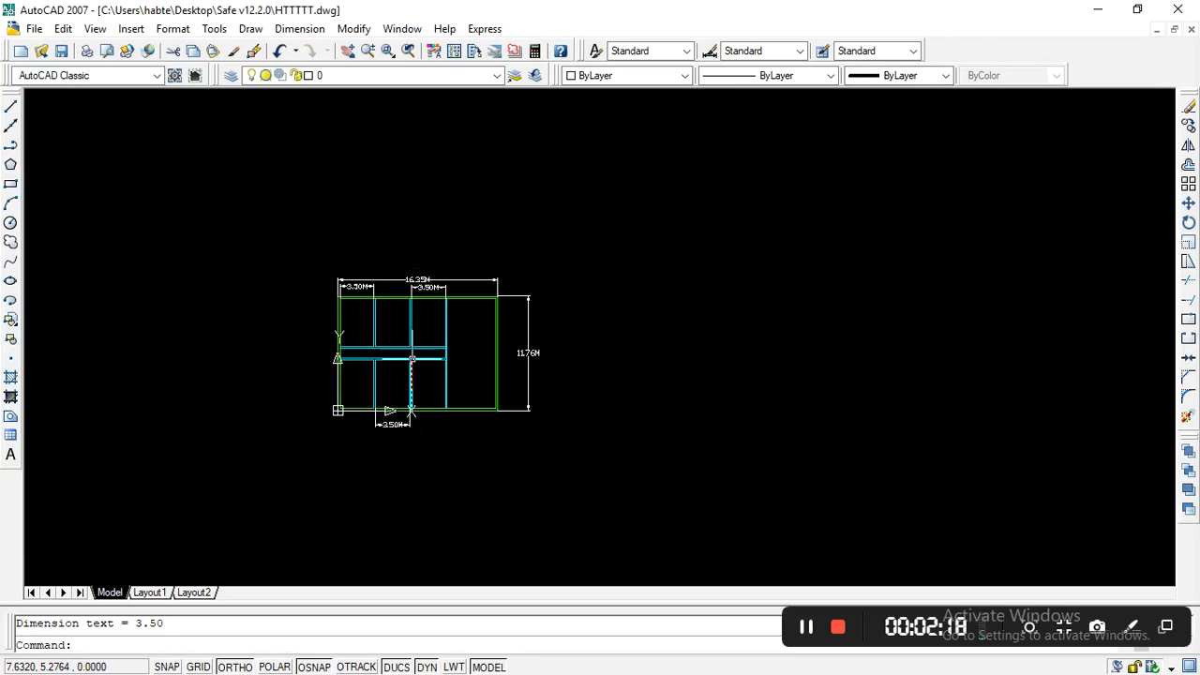
scroll(375, 324, down, 1)
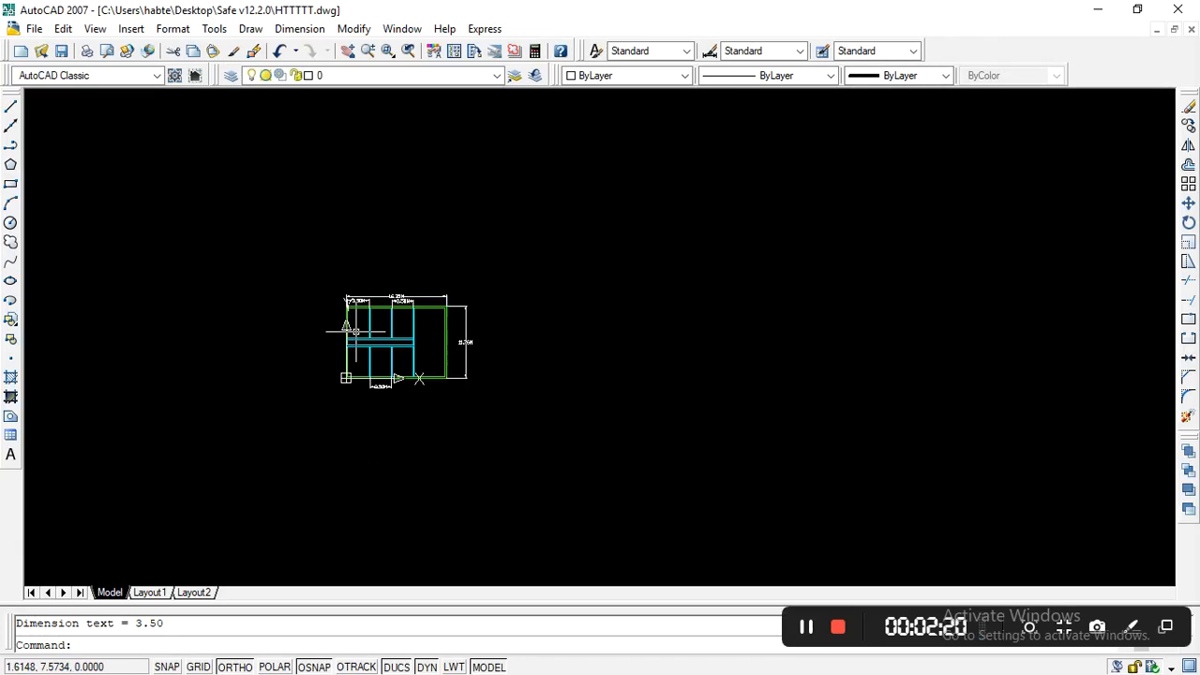
scroll(379, 356, up, 2)
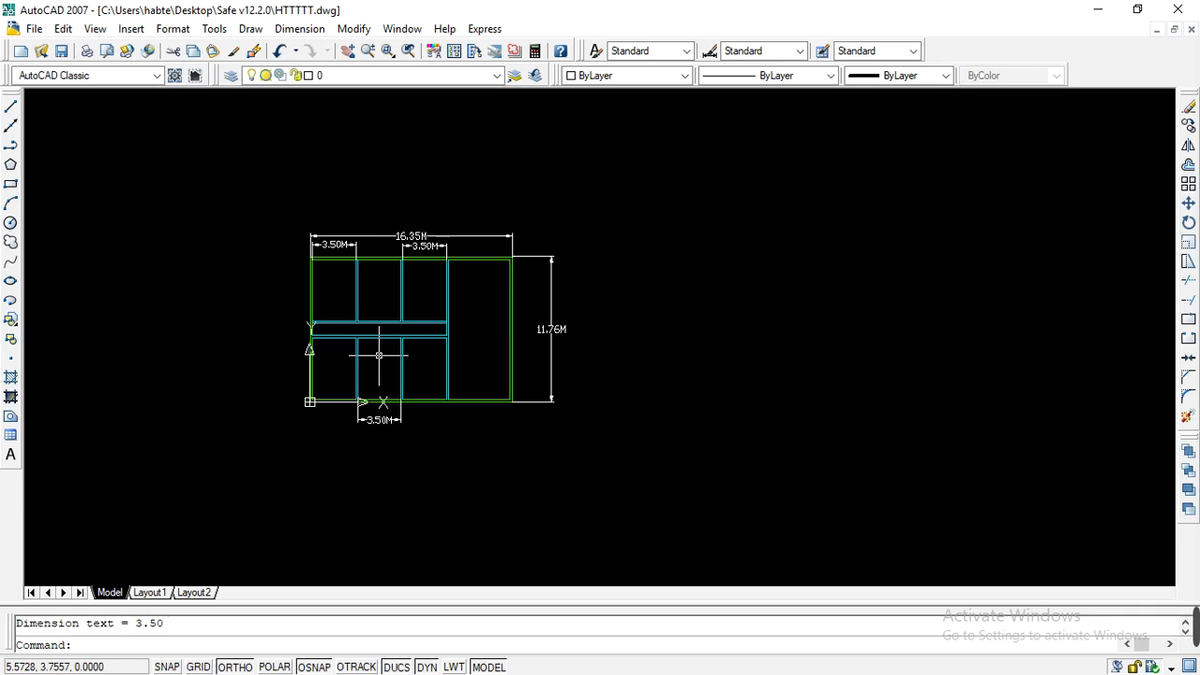
middle_click(353, 301)
middle_click(353, 301)
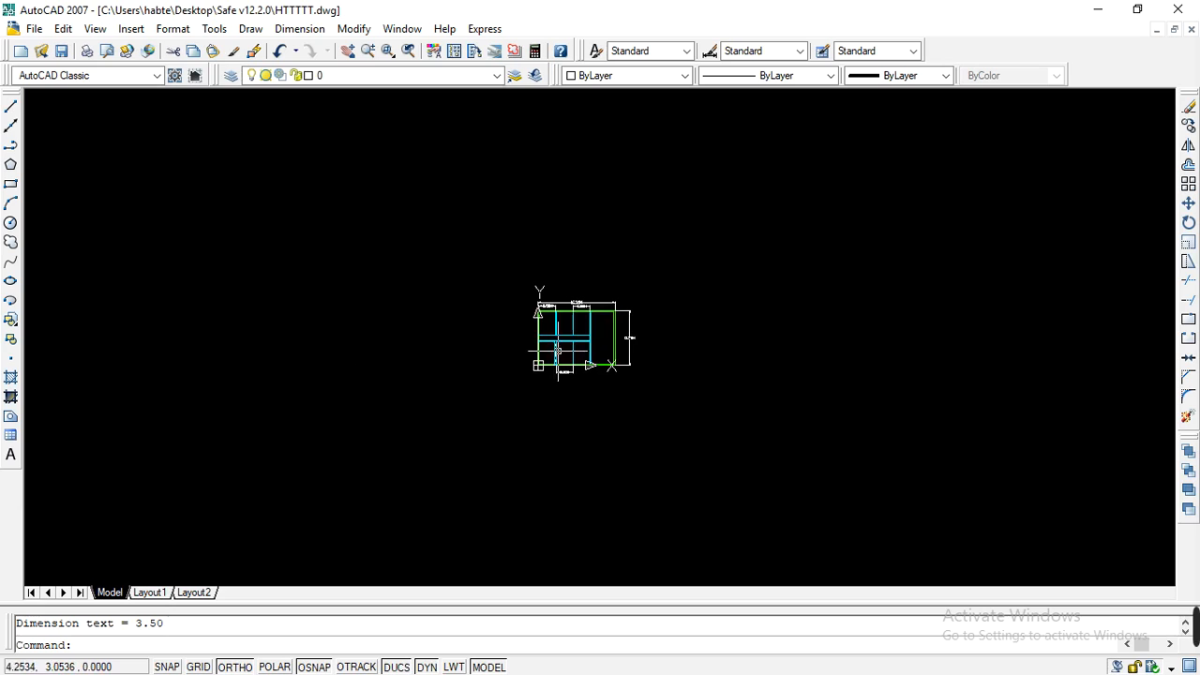
scroll(611, 364, up, 5)
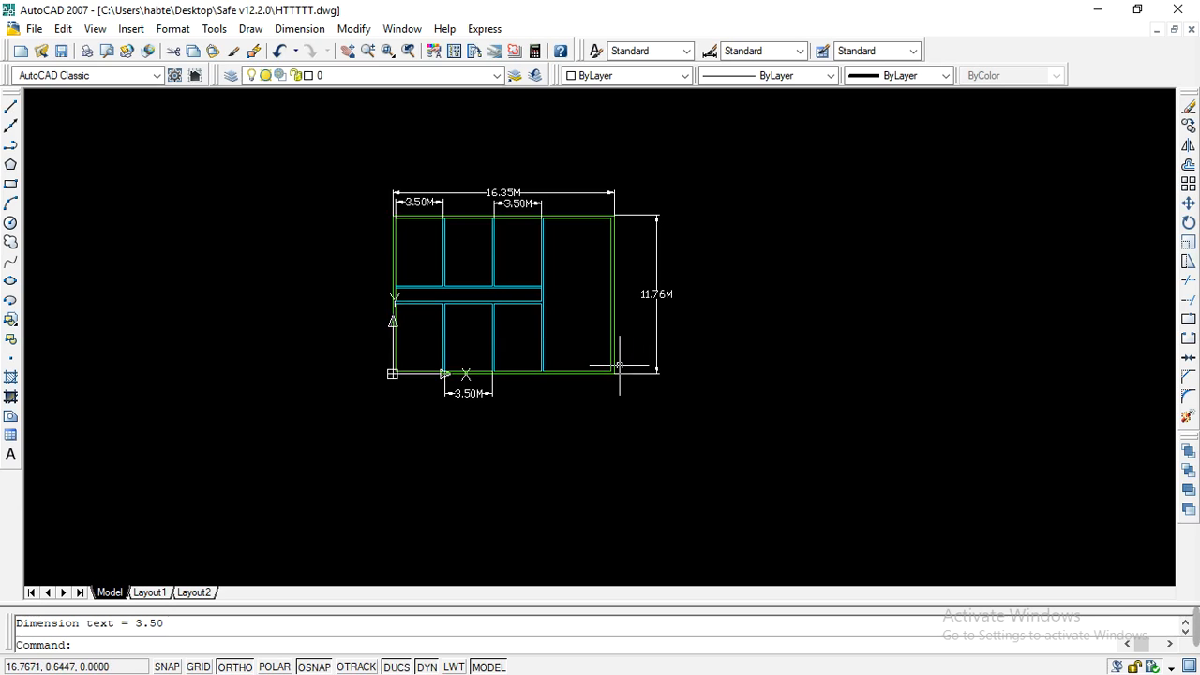
scroll(656, 199, up, 3)
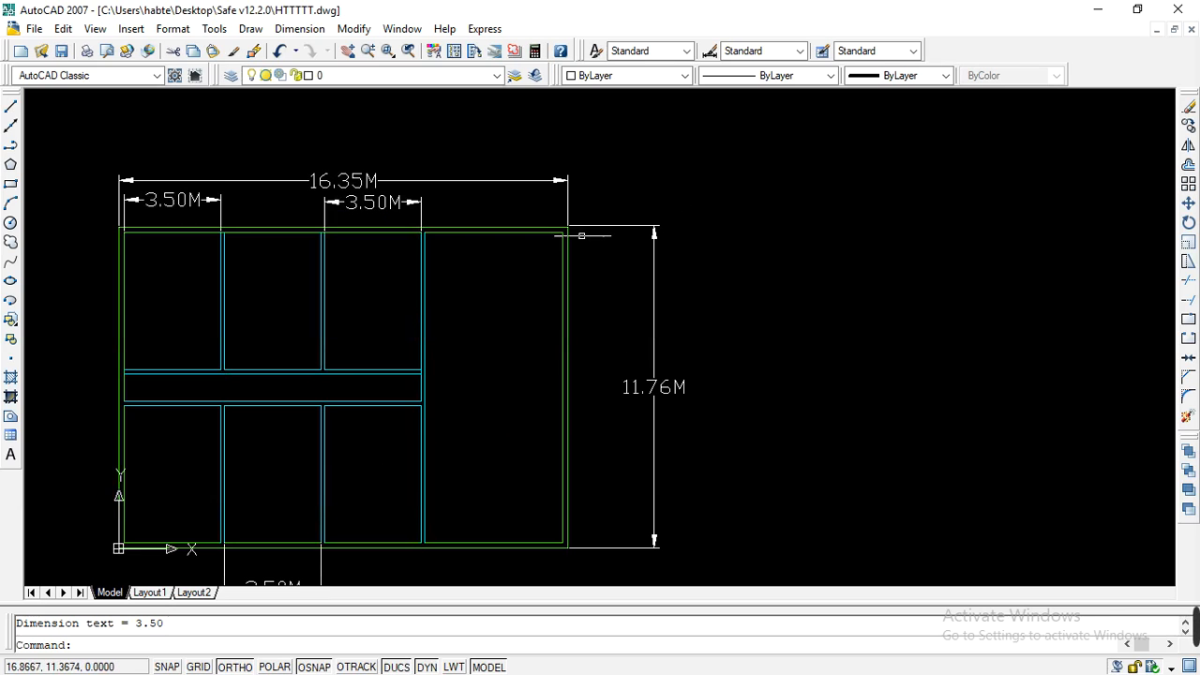
scroll(512, 232, down, 2)
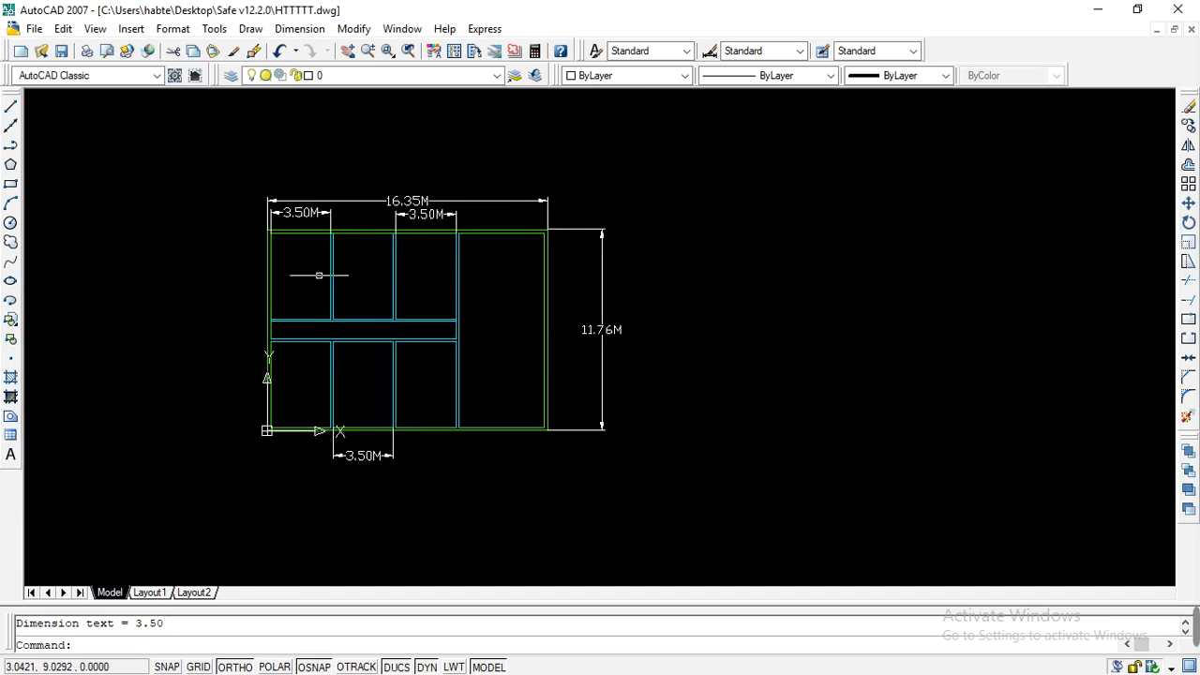
Step: Start a line at the floor plan's outer upper-left wall corner and draw a 0.2 segment rightward along the top wall
click(10, 109)
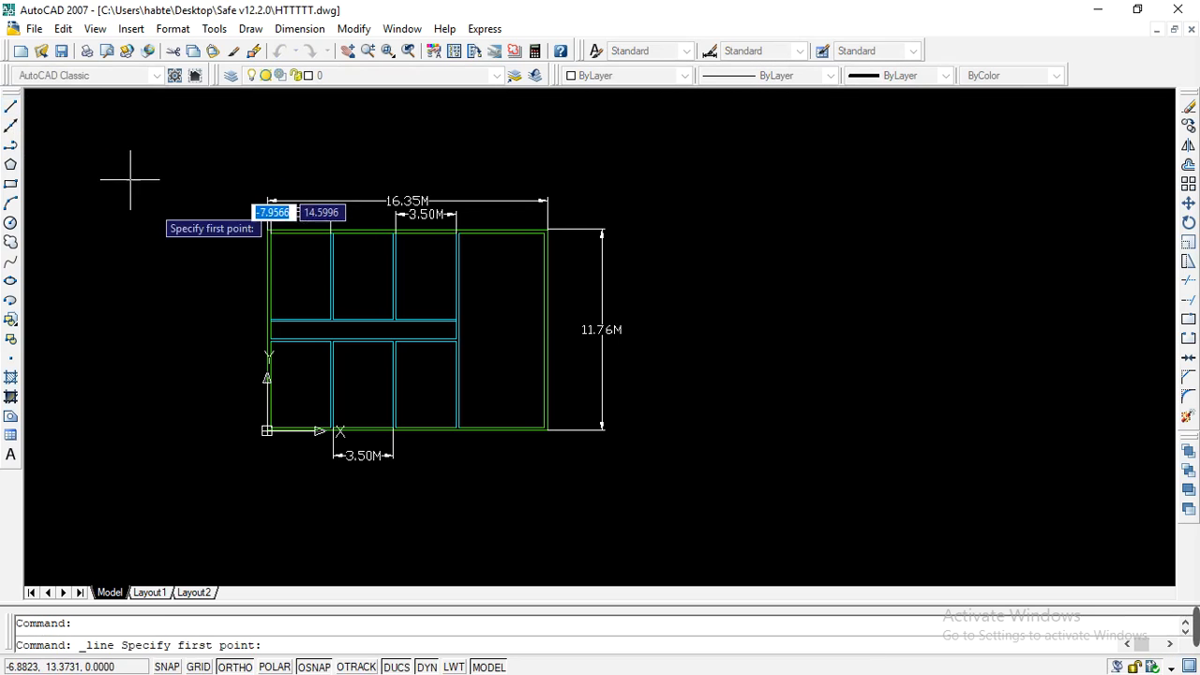
scroll(272, 262, up, 2)
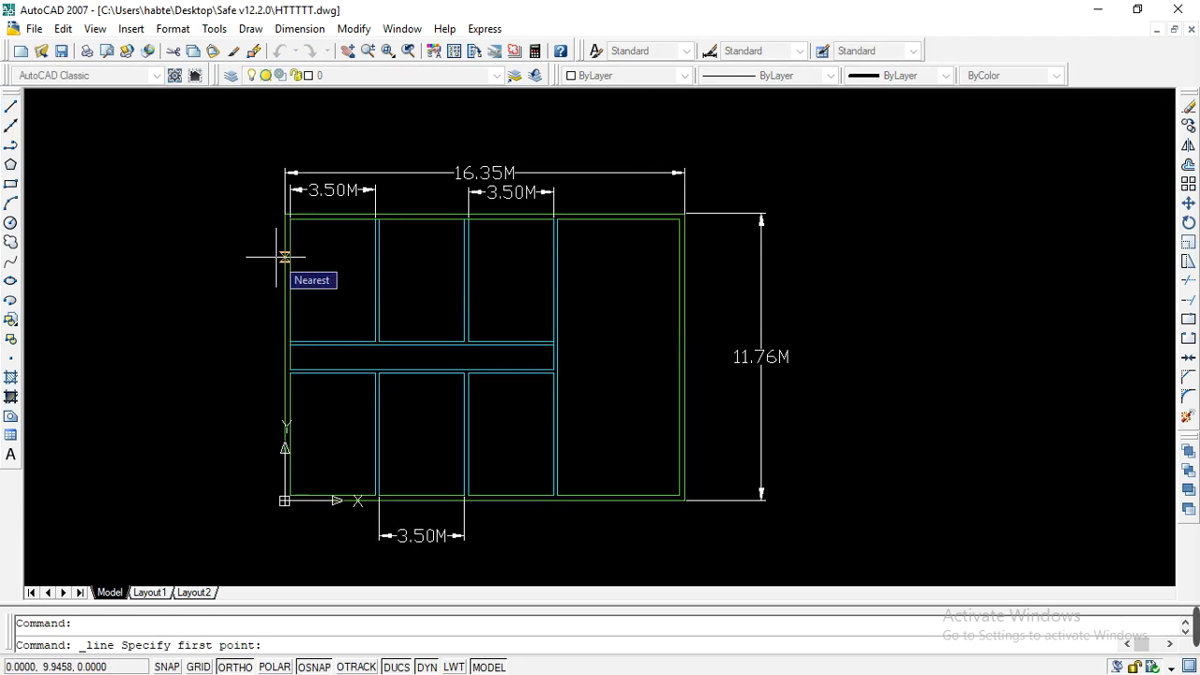
scroll(286, 240, up, 2)
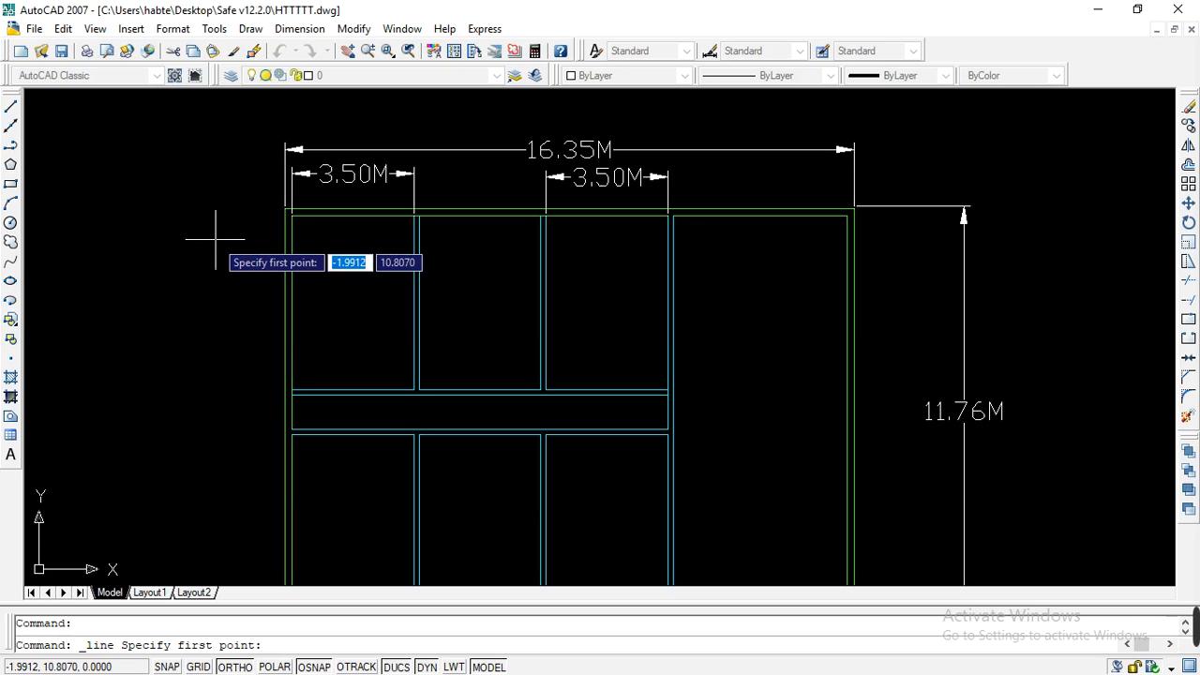
scroll(285, 206, up, 3)
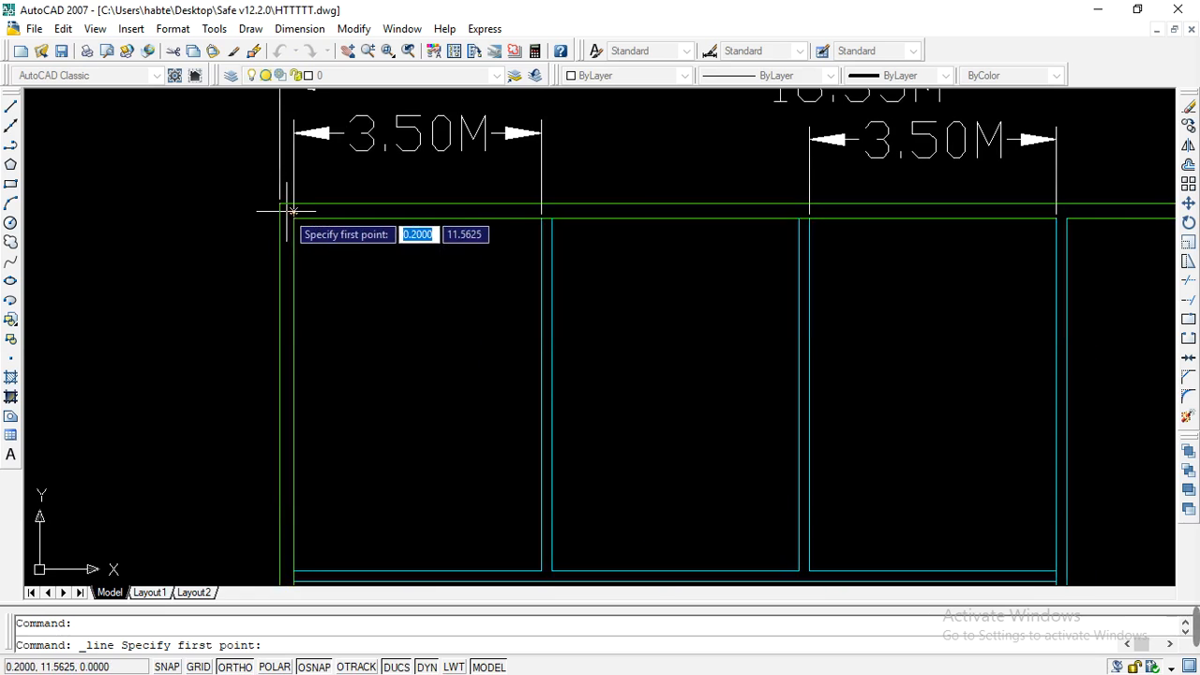
scroll(279, 203, up, 2)
scroll(281, 202, up, 2)
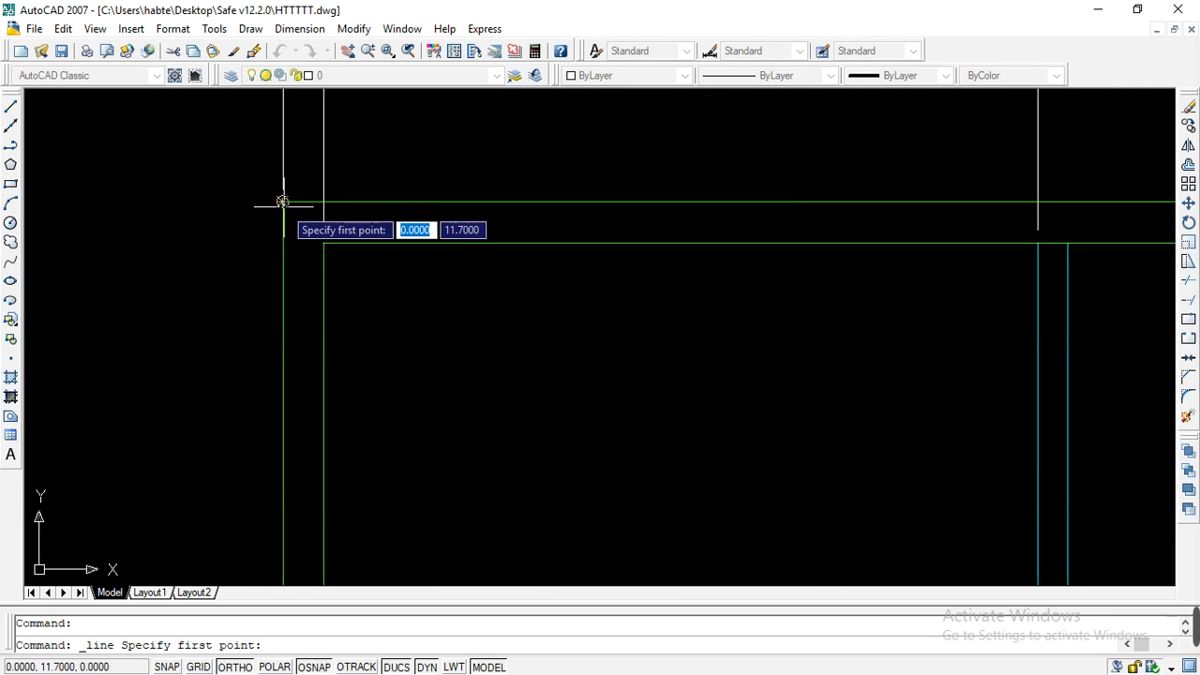
click(283, 201)
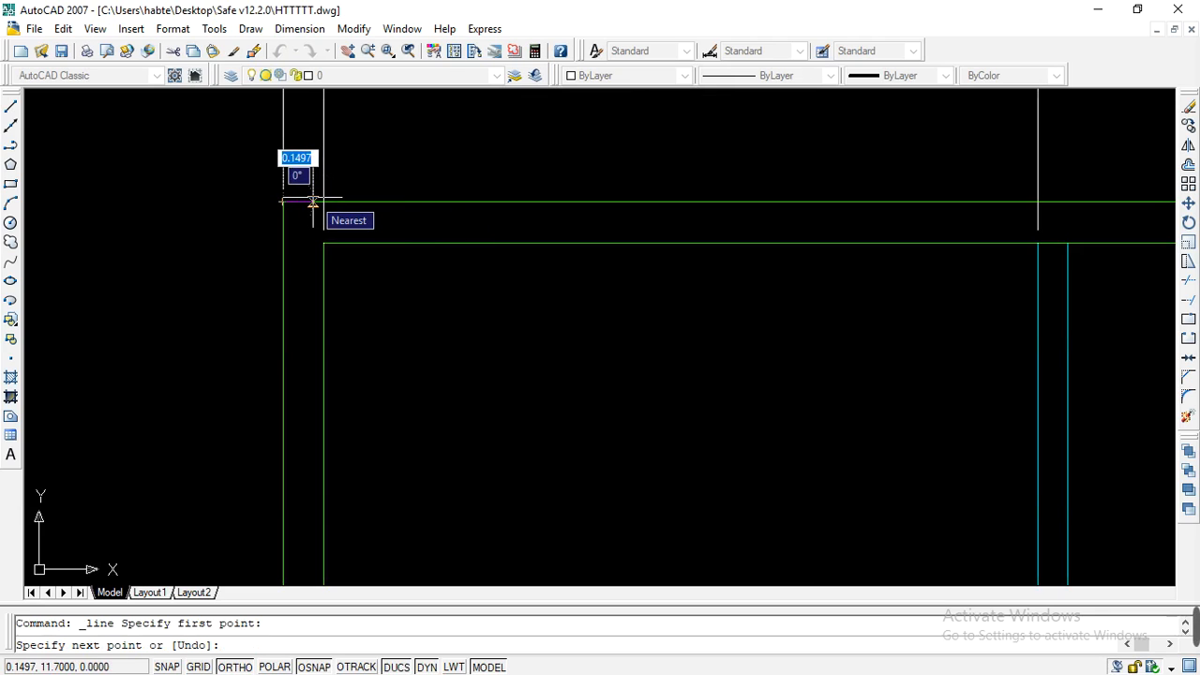
text(0.)
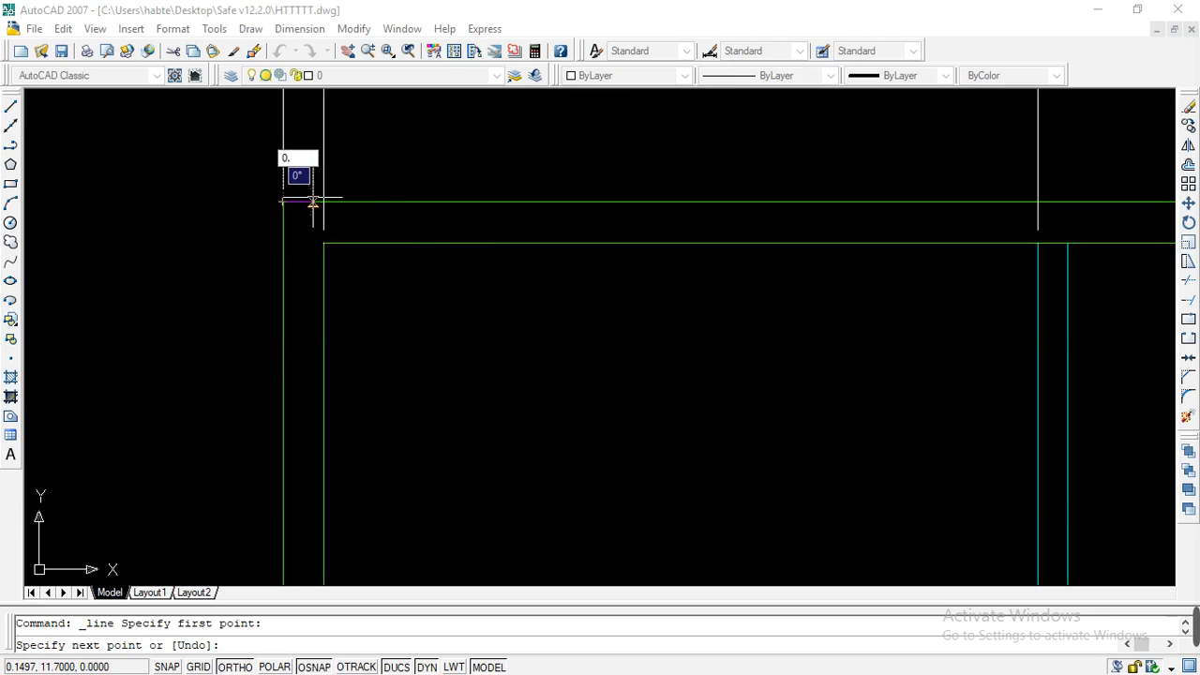
text(2)
key(Return)
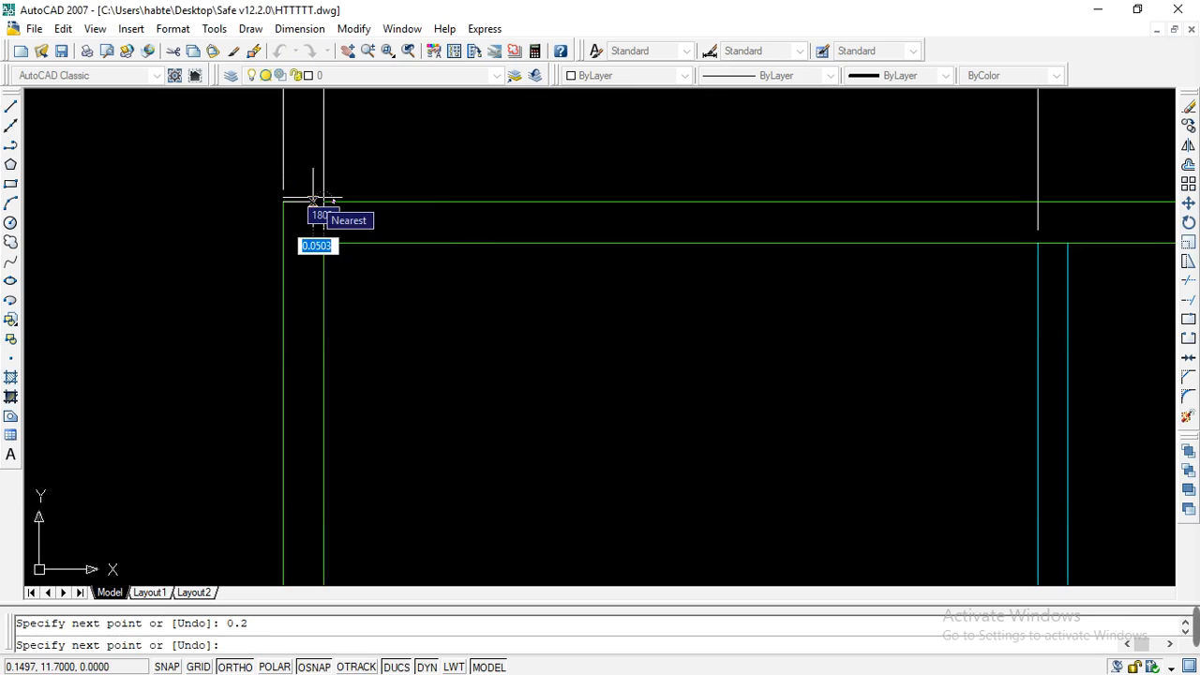
scroll(319, 193, down, 2)
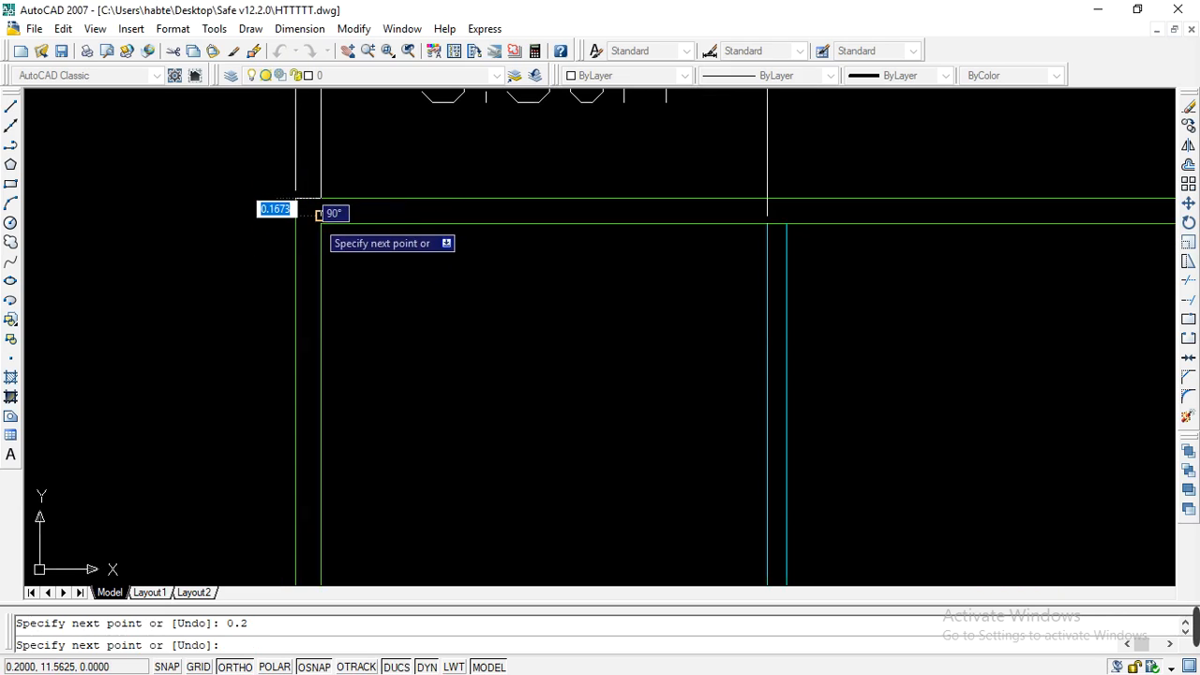
scroll(320, 191, up, 2)
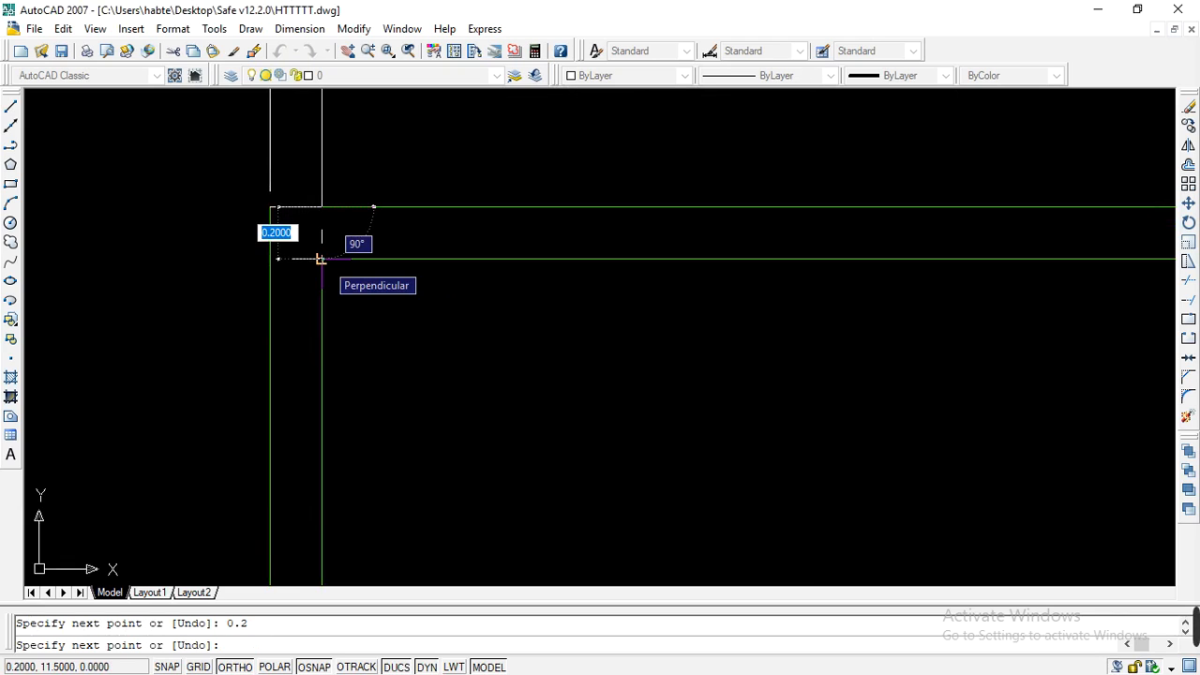
text(9,)
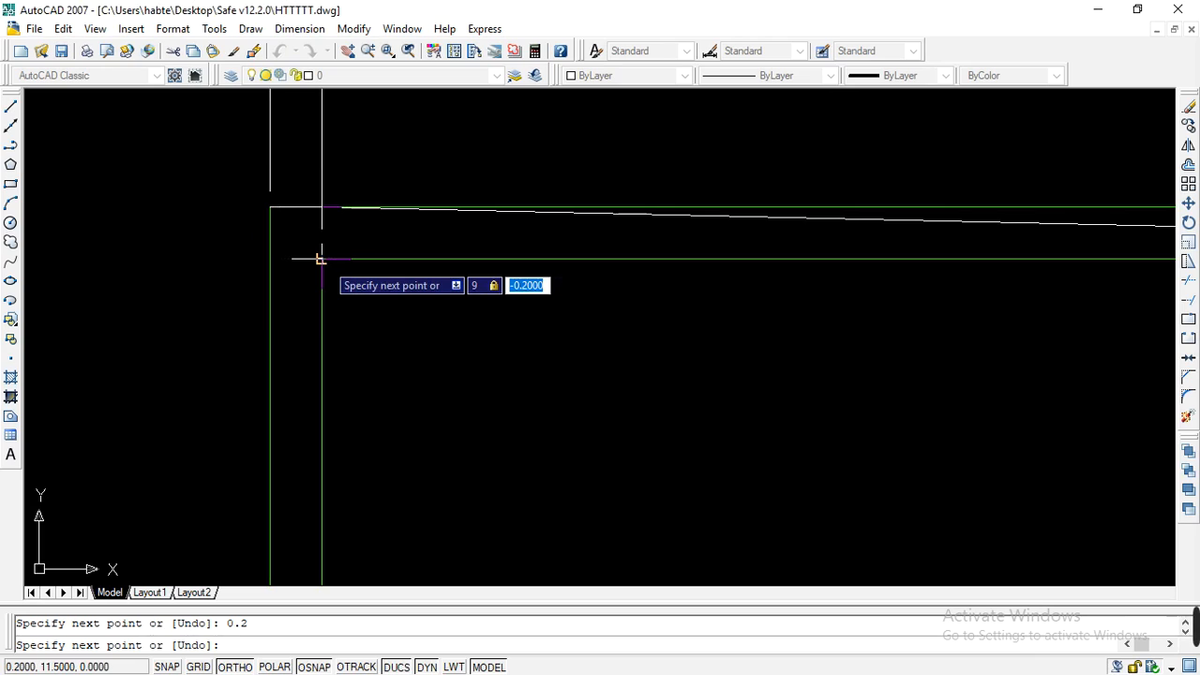
key(BackSpace)
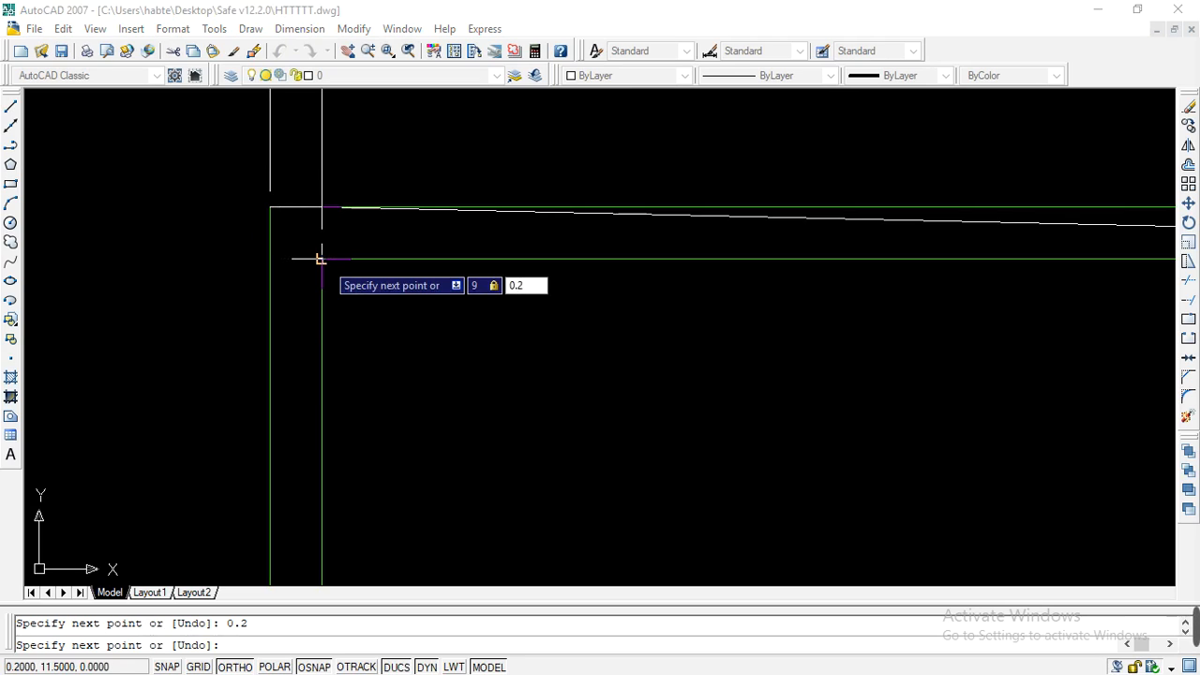
key(Return)
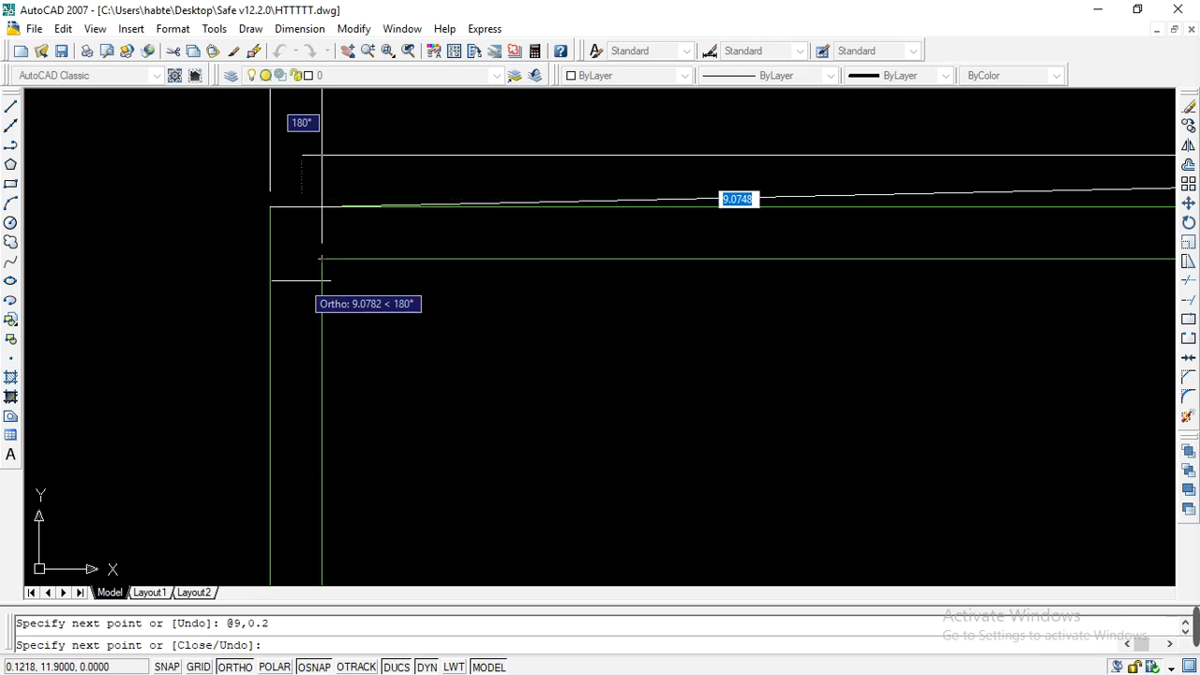
key(ctrl+z)
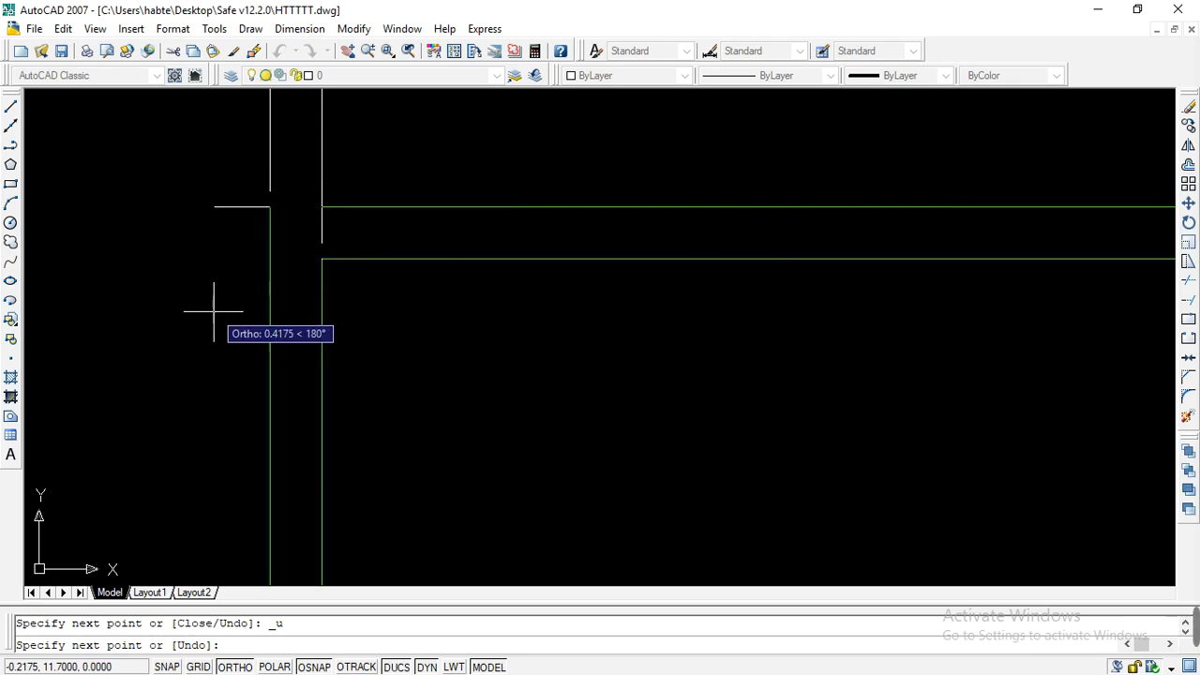
text(0.)
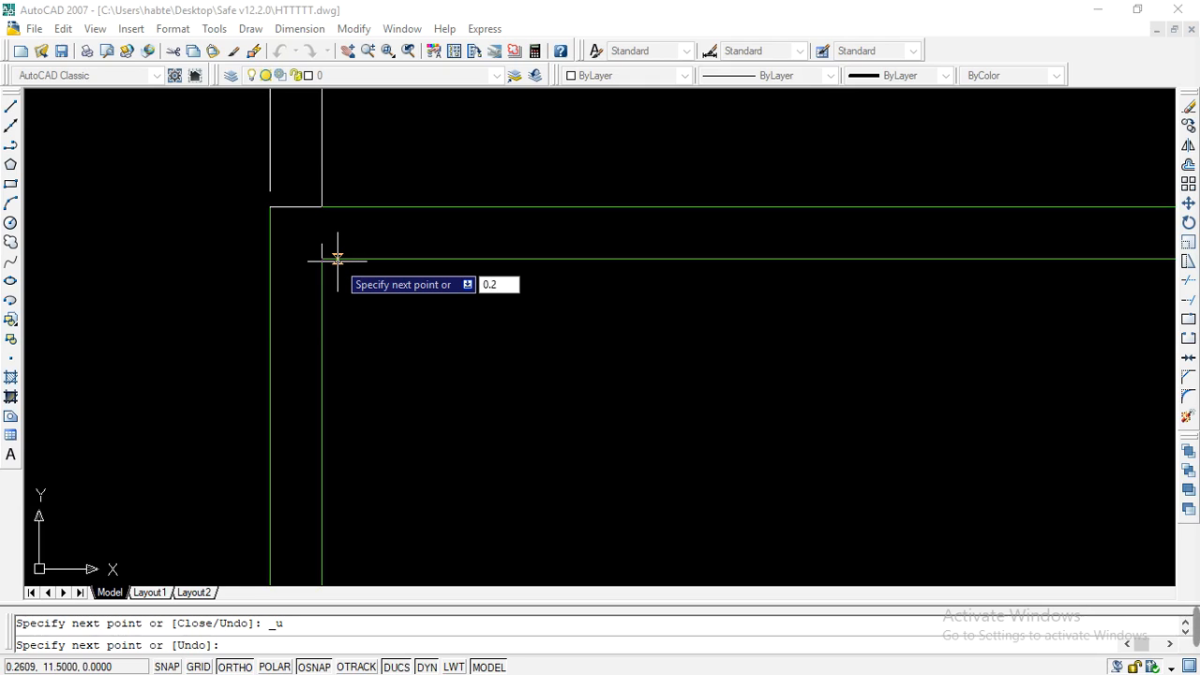
text(2)
key(Return)
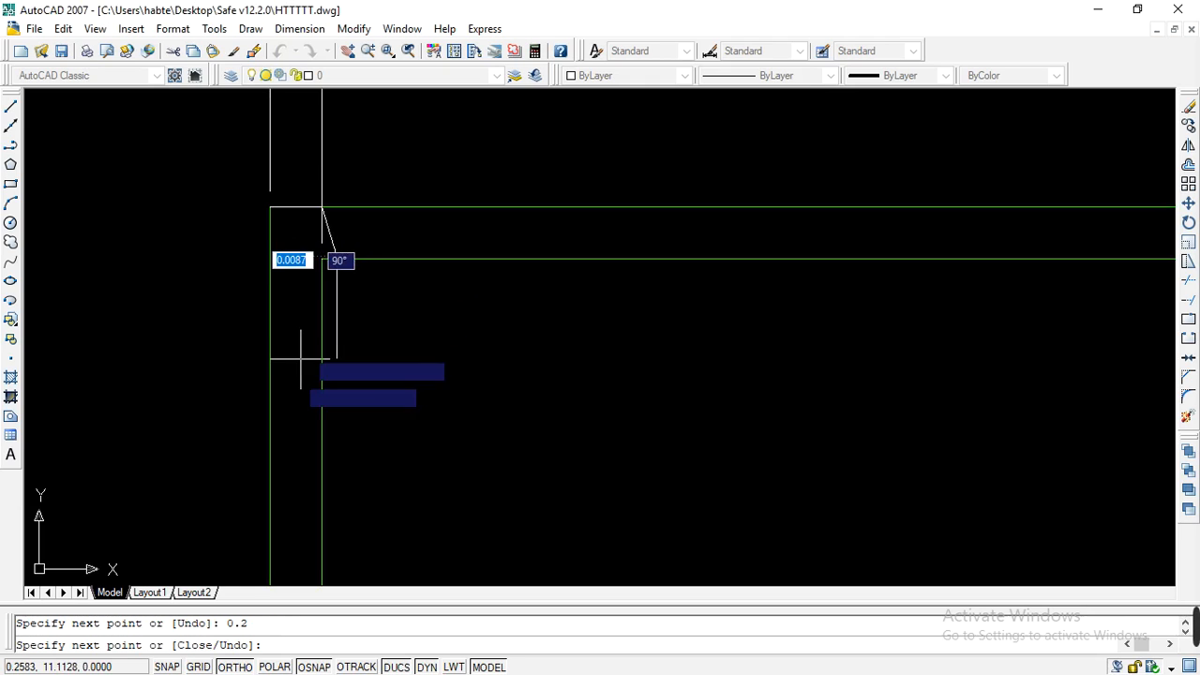
key(ctrl+z)
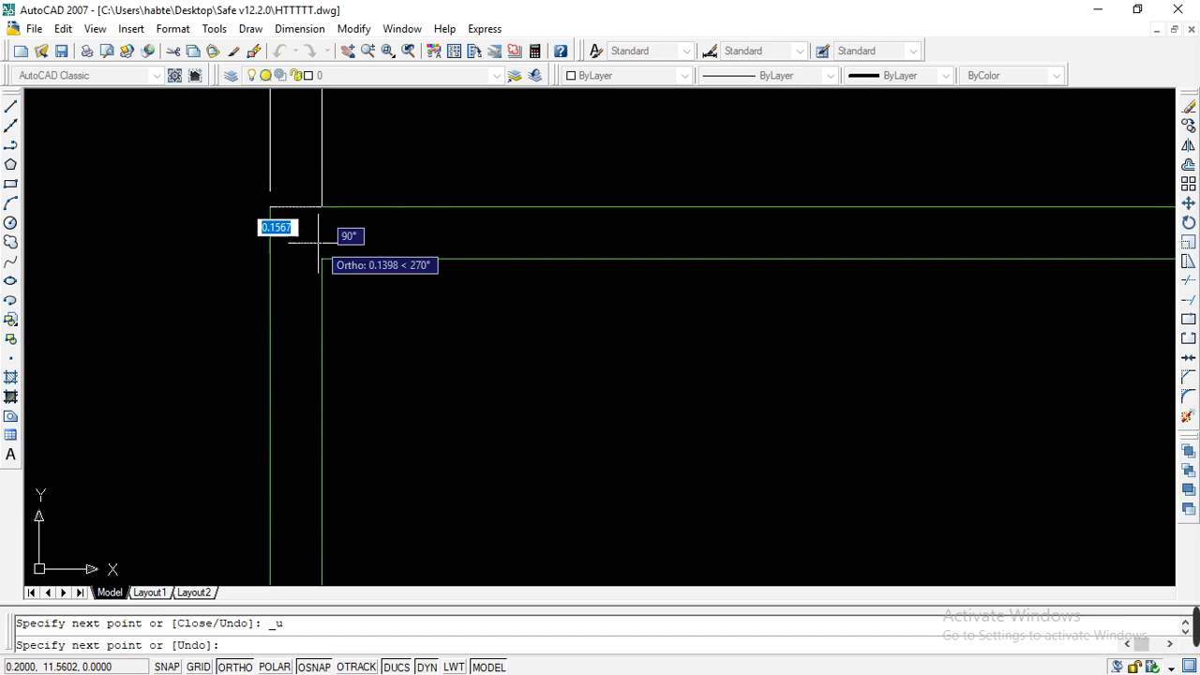
Step: Continue the line with a 0.2 segment downward, followed by a 0.2 segment leftward to the outer wall line
scroll(319, 241, up, 1)
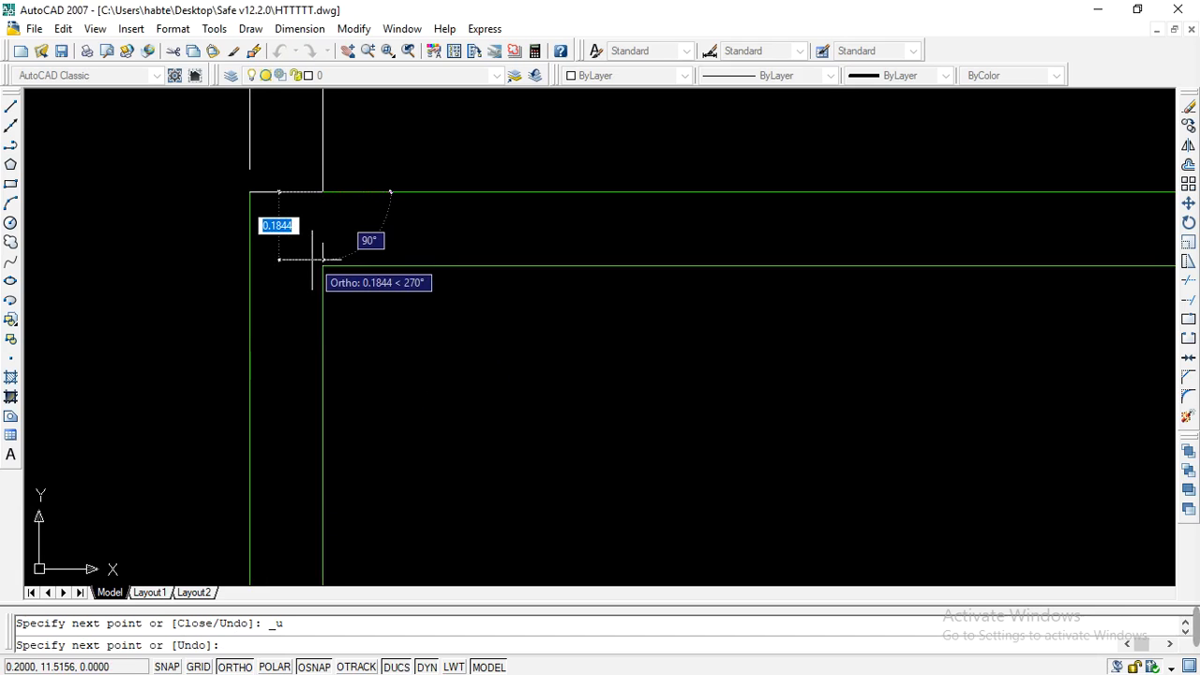
text(0.2)
key(Return)
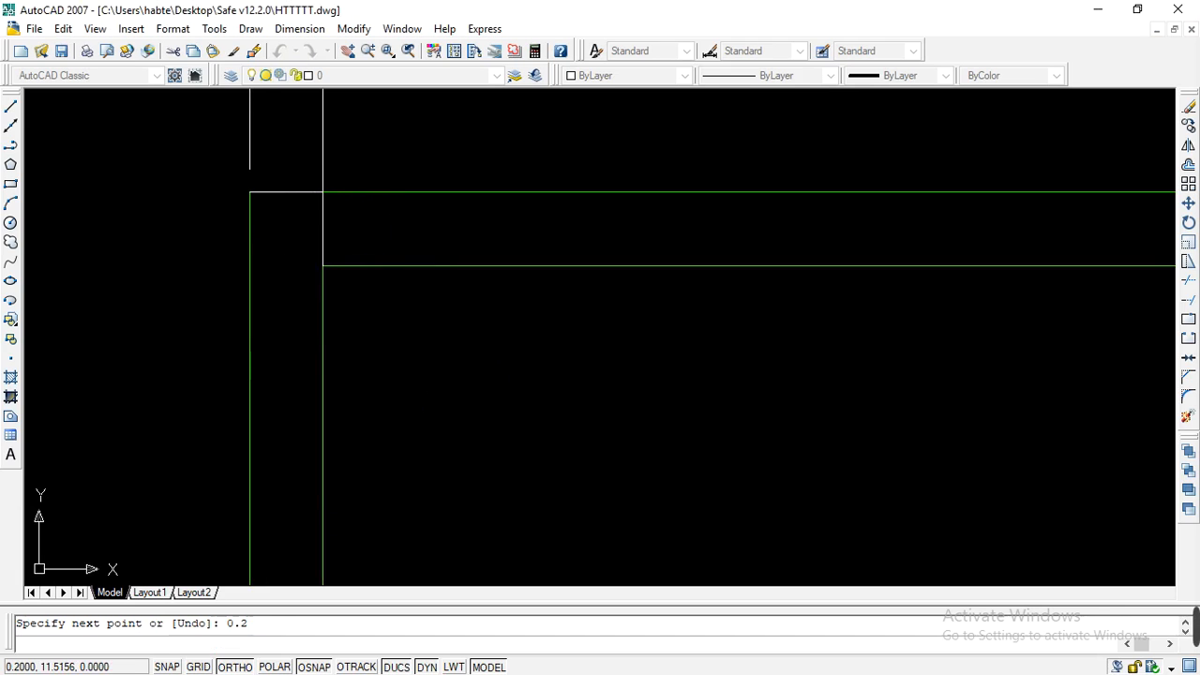
scroll(478, 253, down, 1)
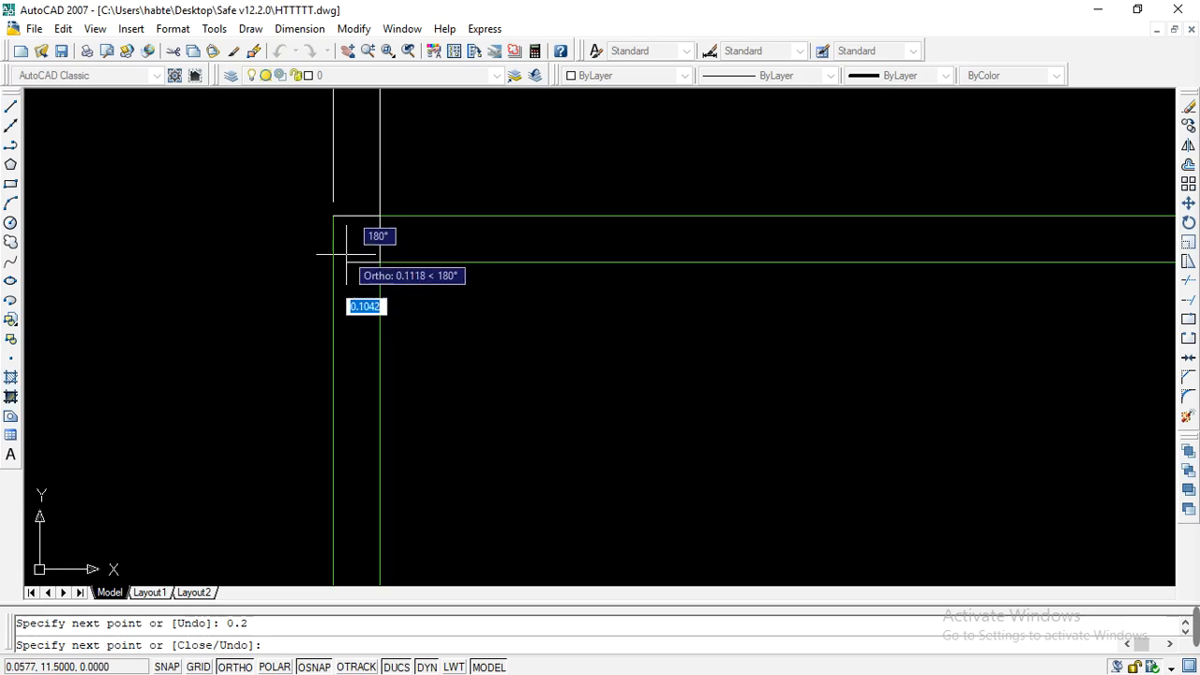
scroll(347, 249, up, 1)
scroll(345, 270, up, 1)
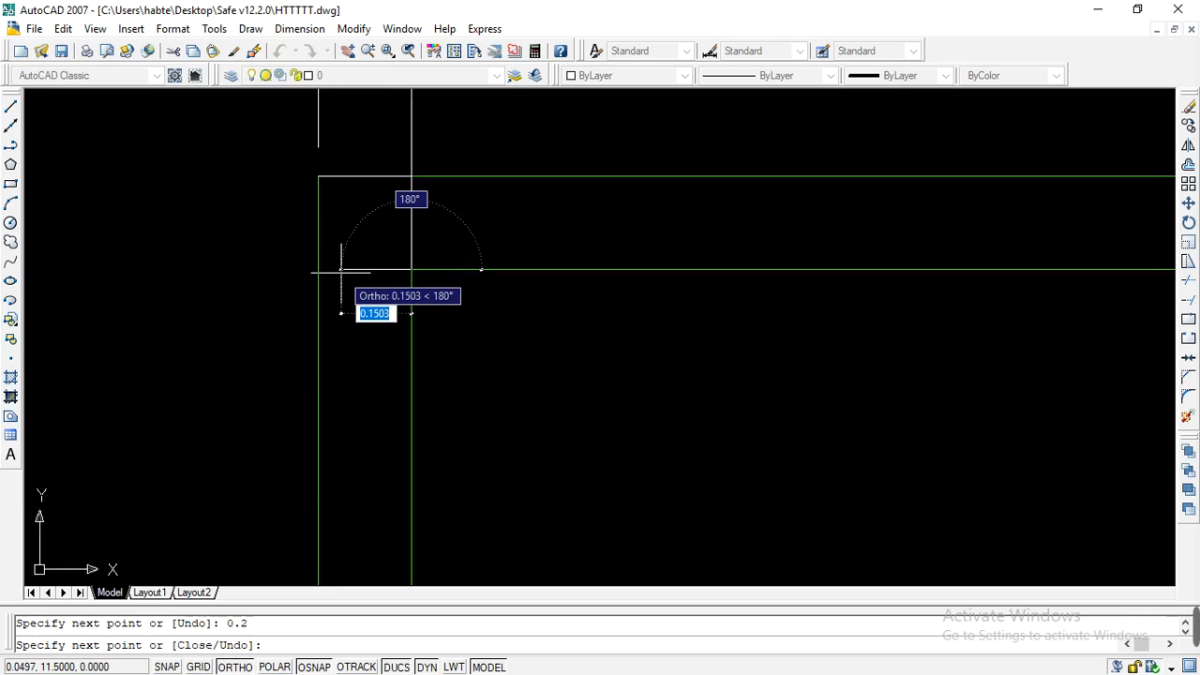
text(0.)
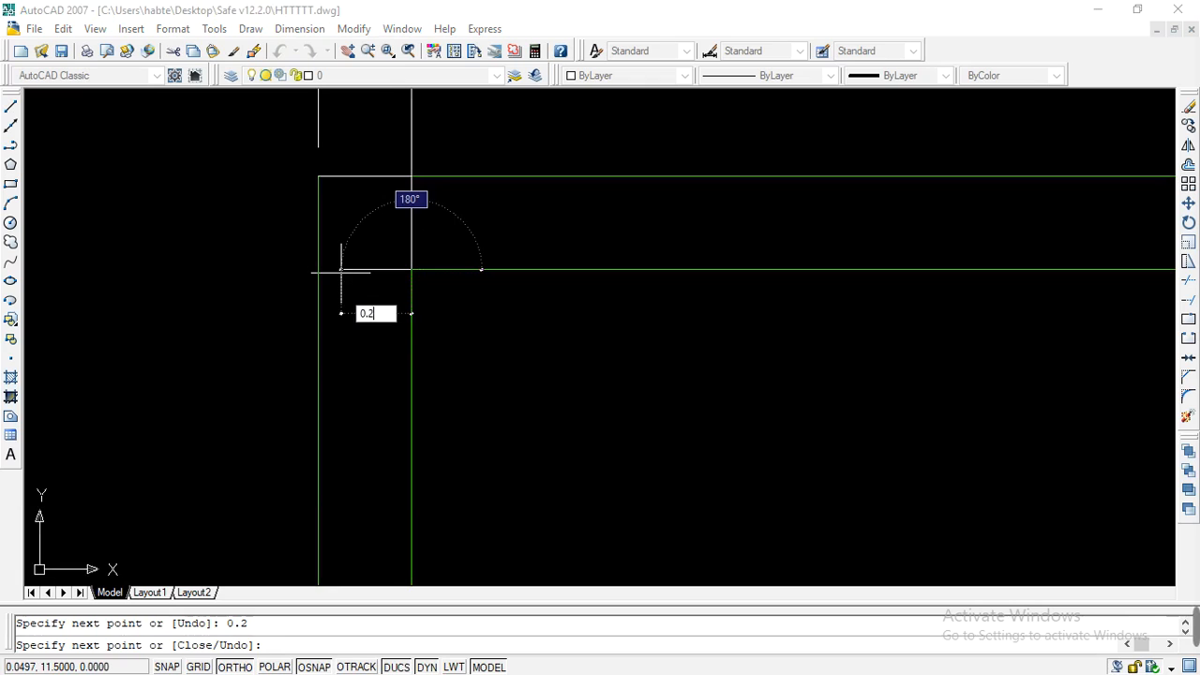
text(2)
key(Return)
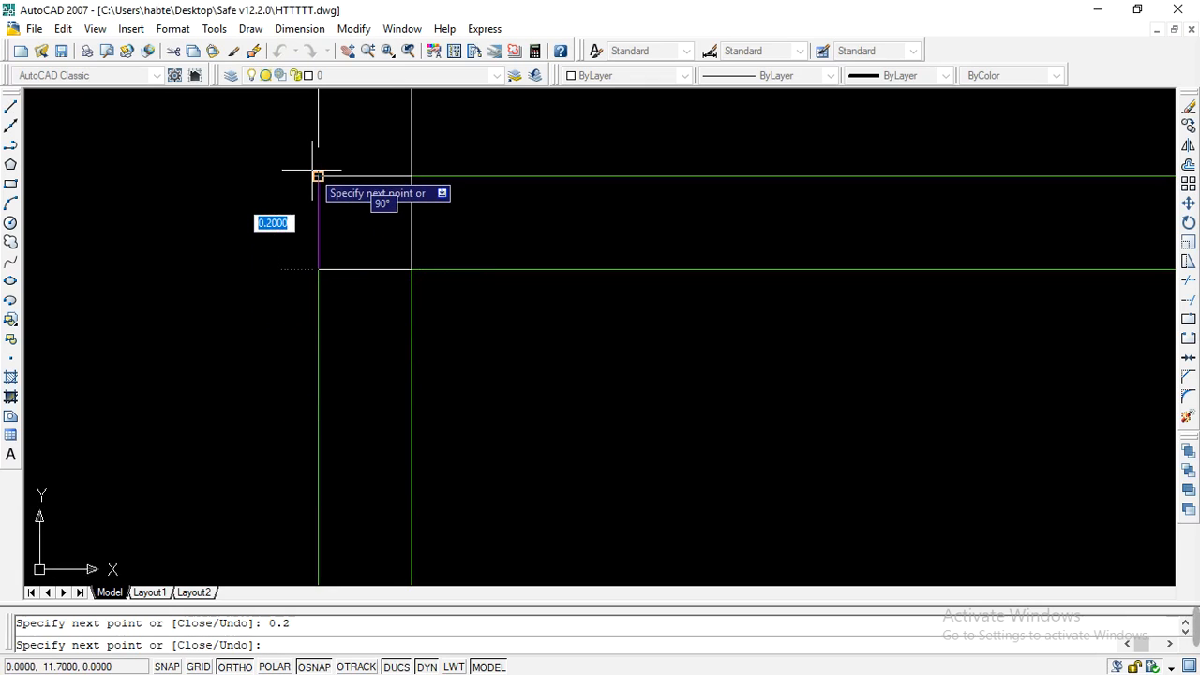
Step: Close the square with a vertical segment up to its starting point at the outer wall corner, and end the line
scroll(318, 175, up, 5)
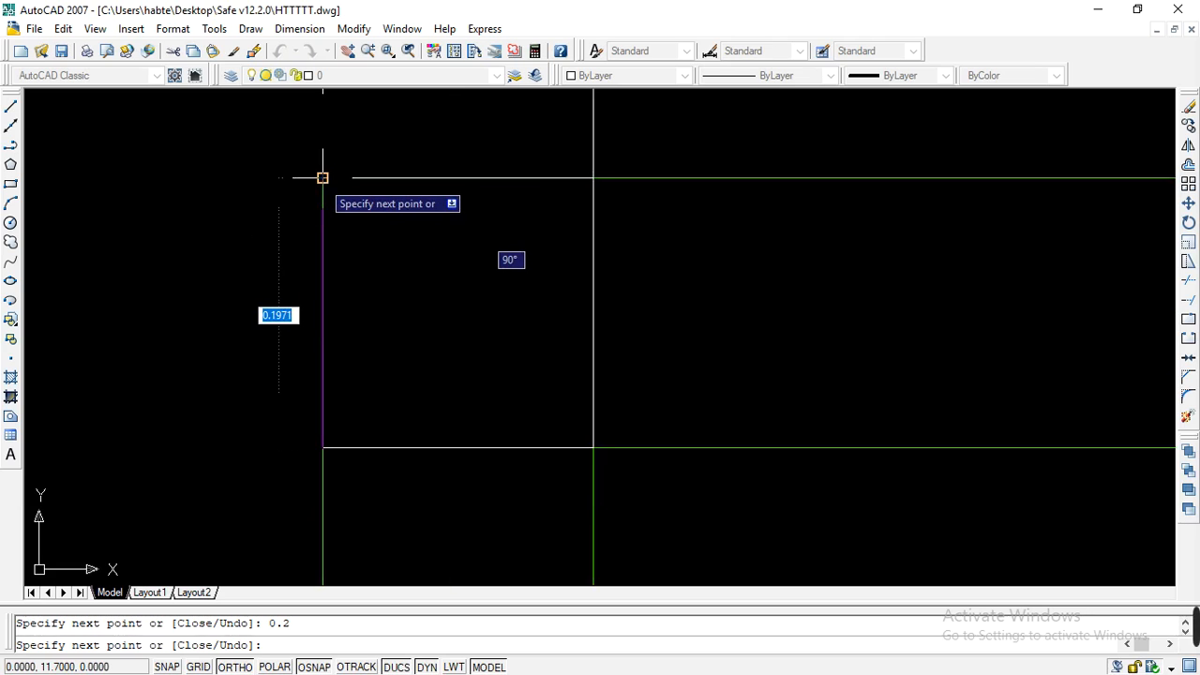
click(322, 177)
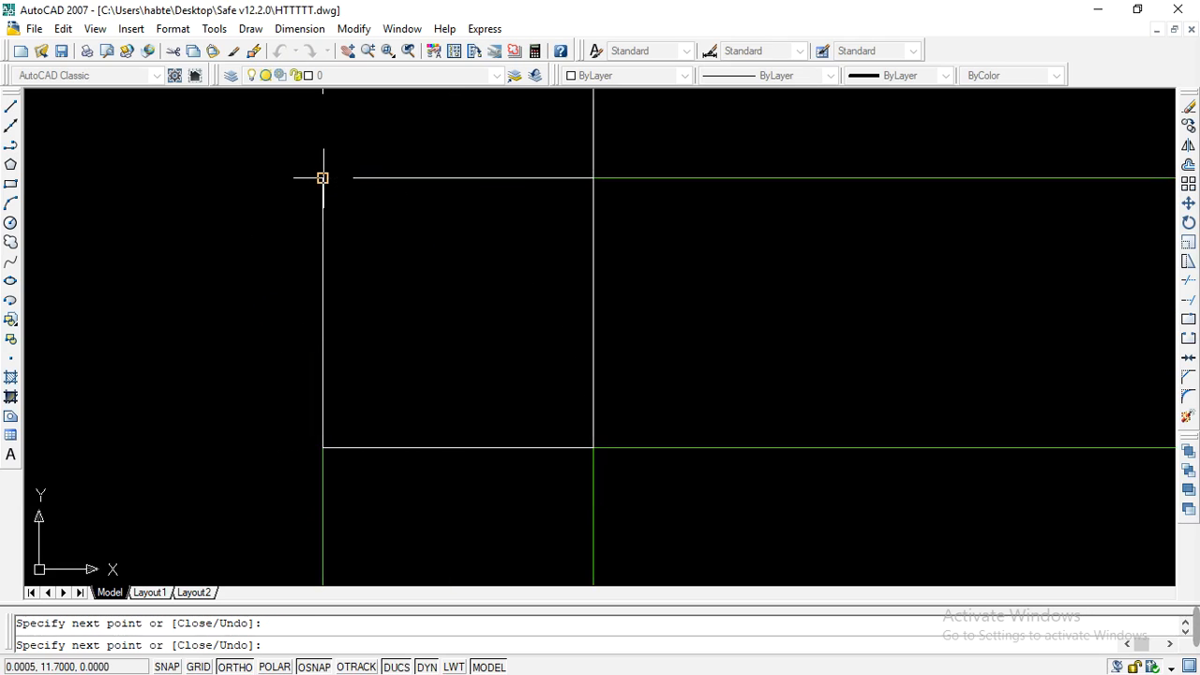
key(Escape)
Step: Examine the corner square and the partition junctions along the top wall across the whole floor plan
scroll(193, 173, down, 3)
scroll(235, 271, down, 2)
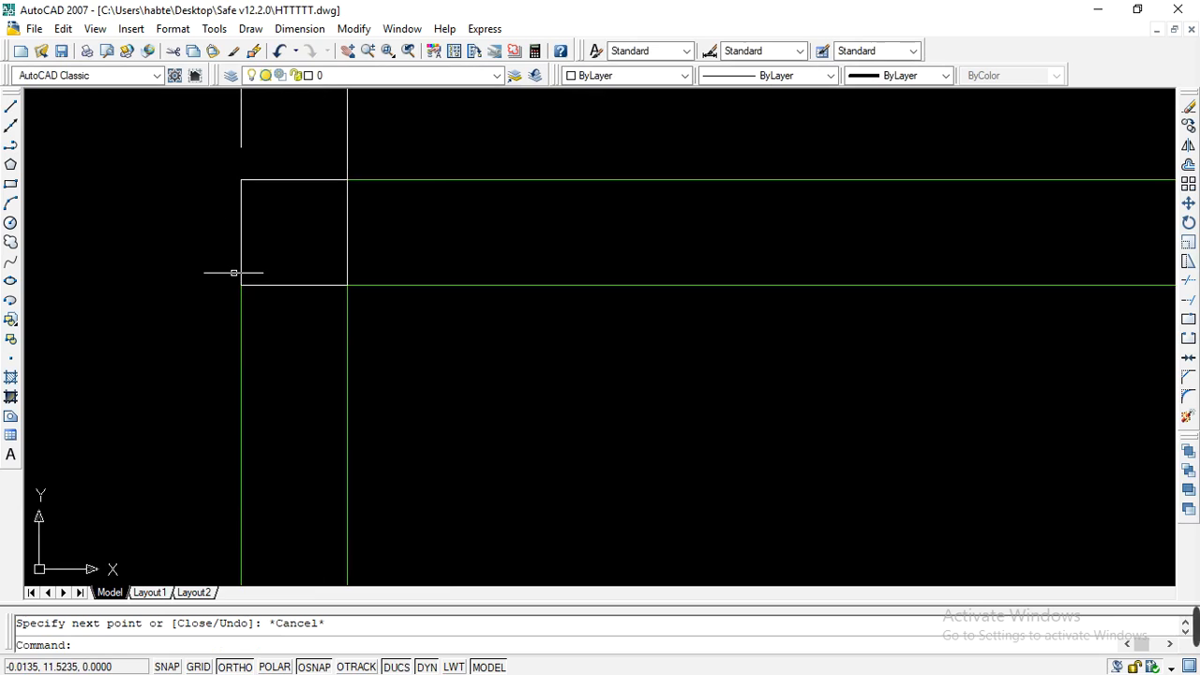
scroll(244, 277, down, 3)
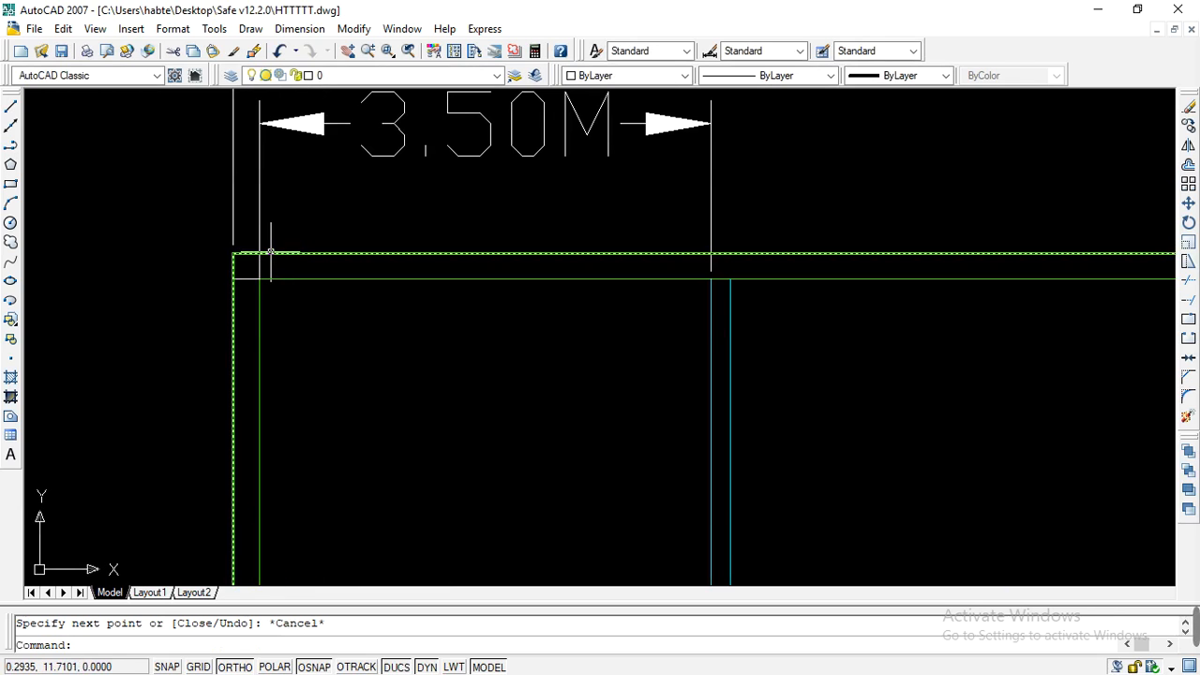
scroll(244, 254, down, 2)
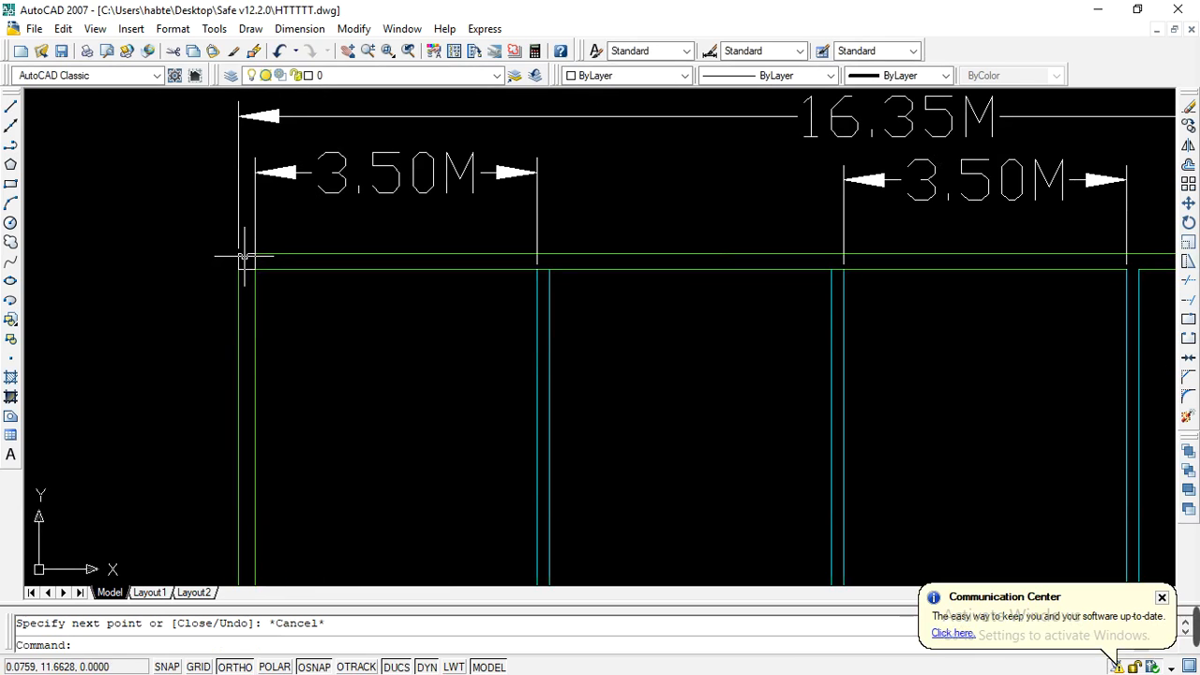
scroll(244, 257, down, 1)
scroll(246, 260, up, 3)
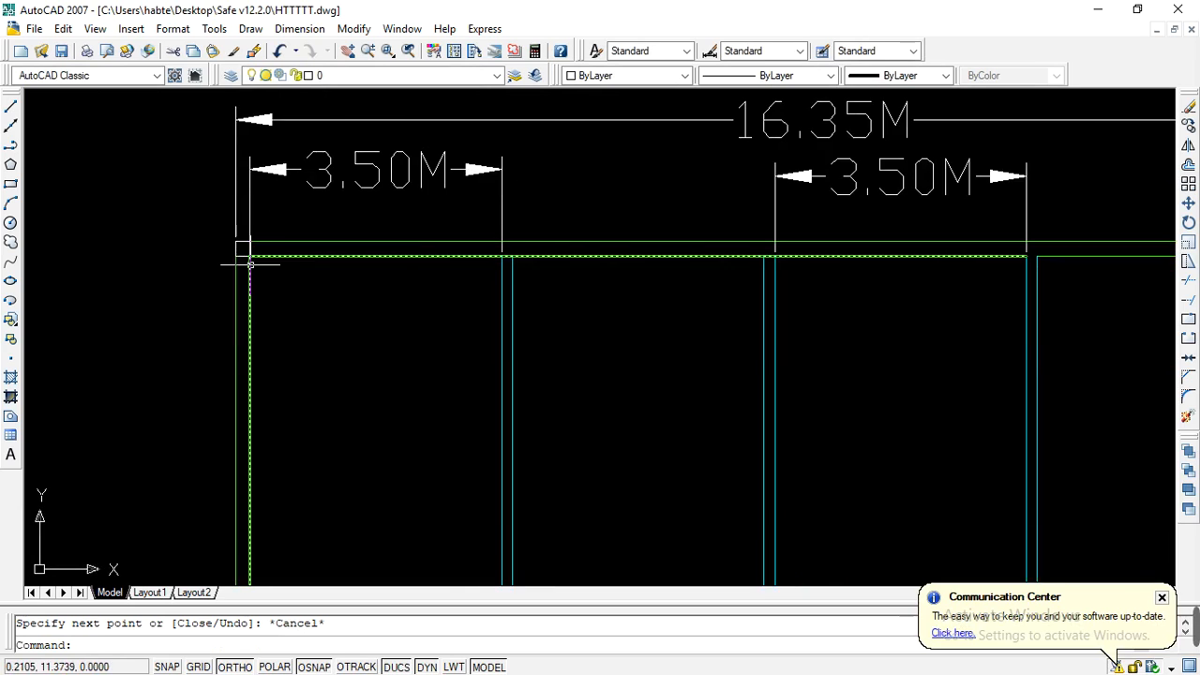
scroll(250, 264, down, 2)
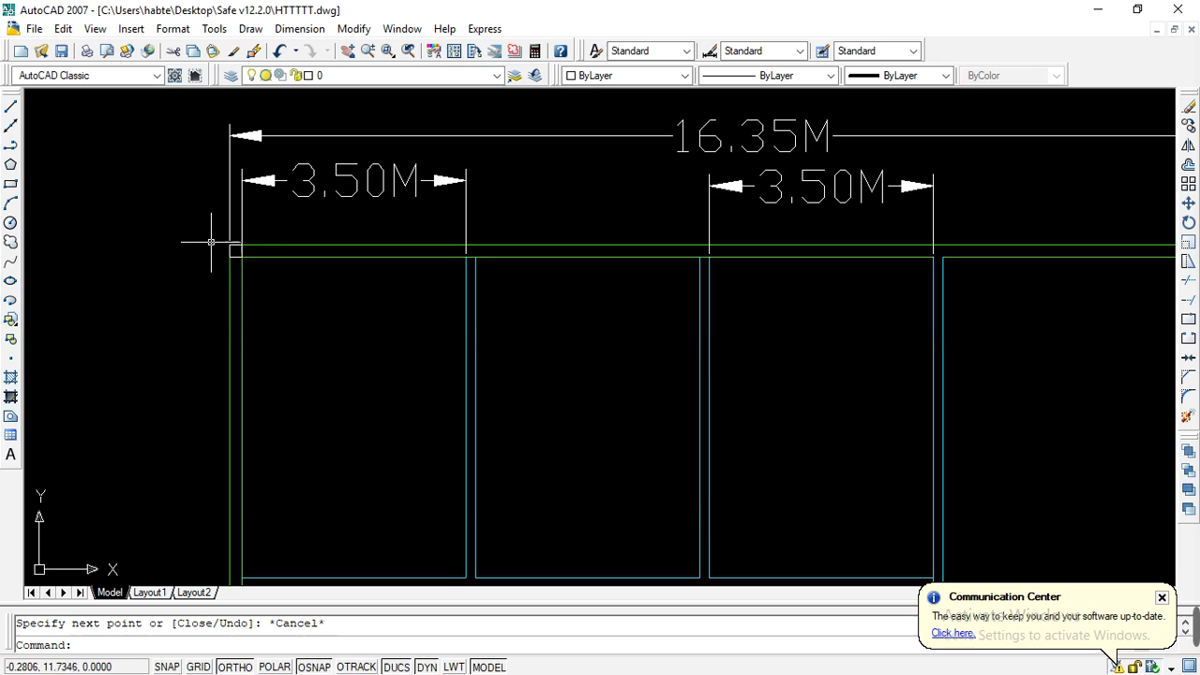
scroll(211, 260, down, 2)
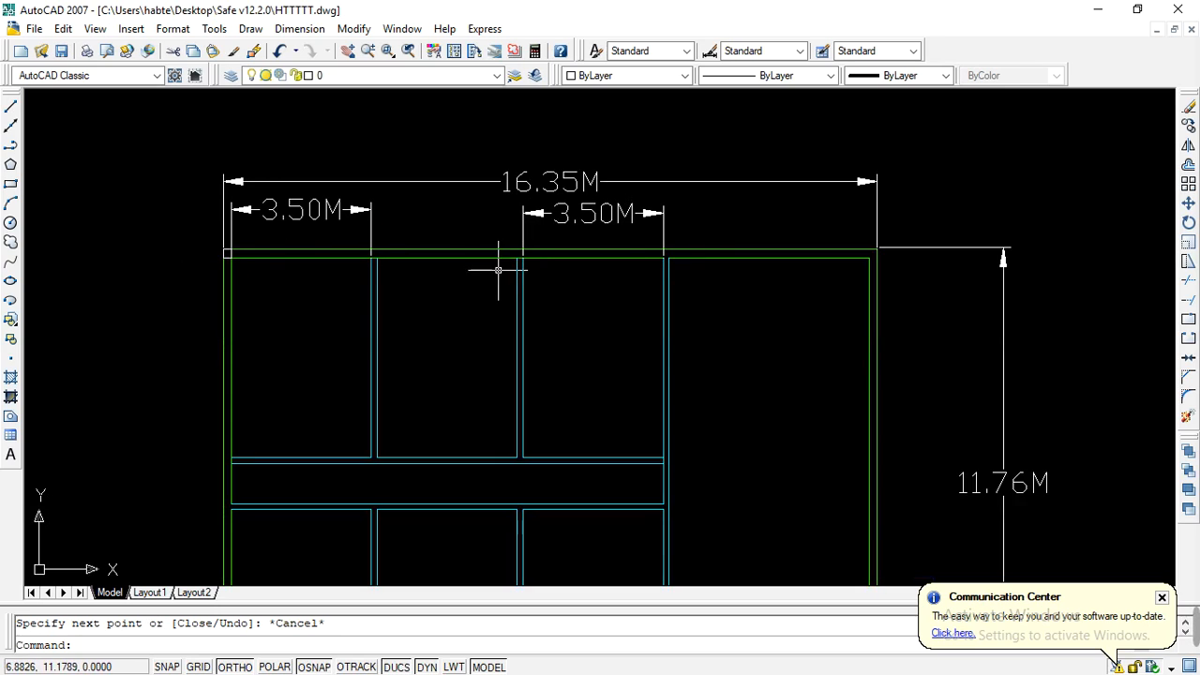
scroll(313, 214, down, 2)
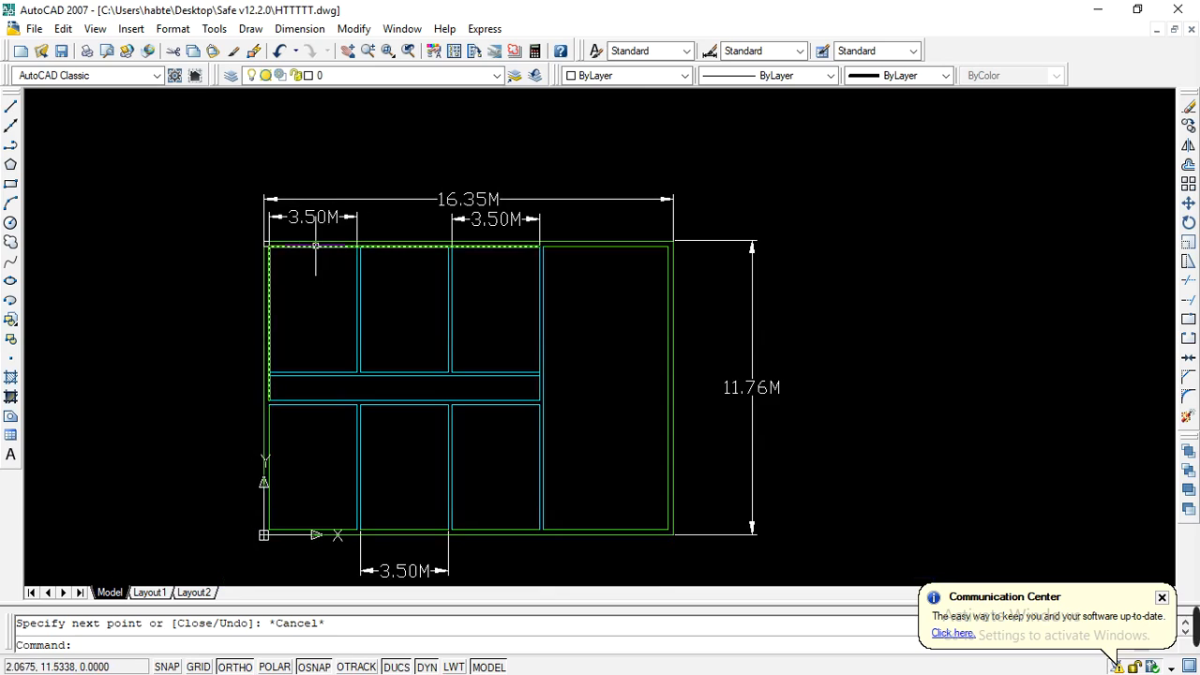
Step: Copy the corner square by its lower-right corner to where the first partition's right face meets the top wall's inner line
scroll(324, 250, up, 3)
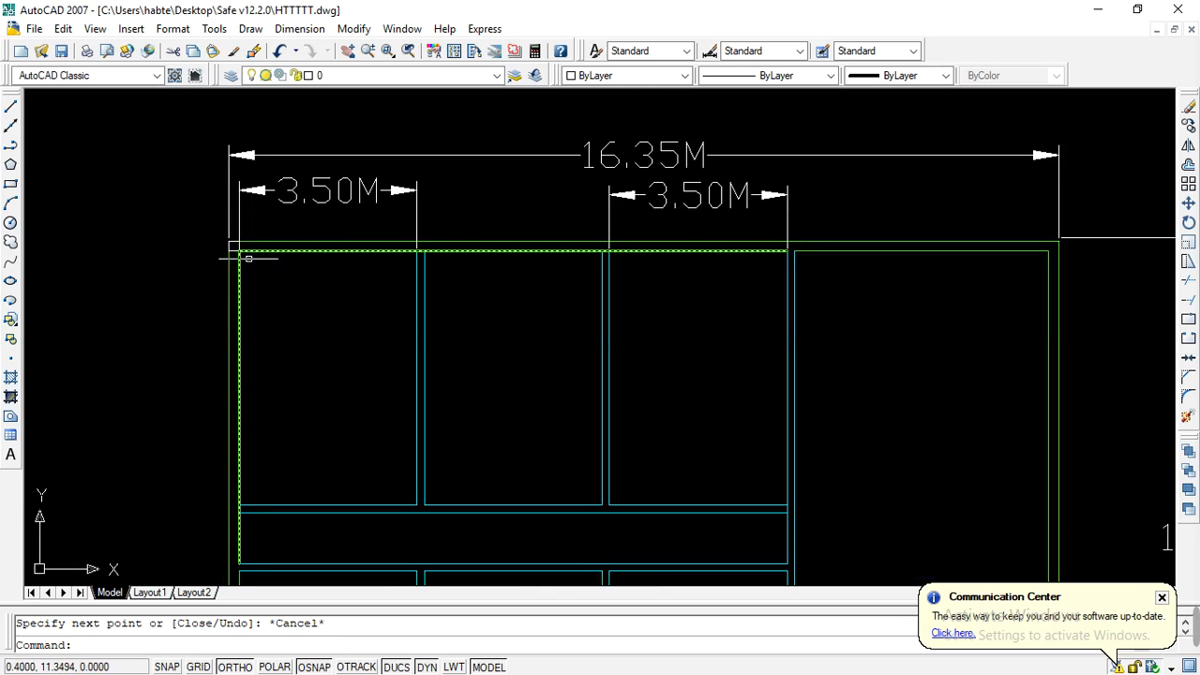
click(213, 233)
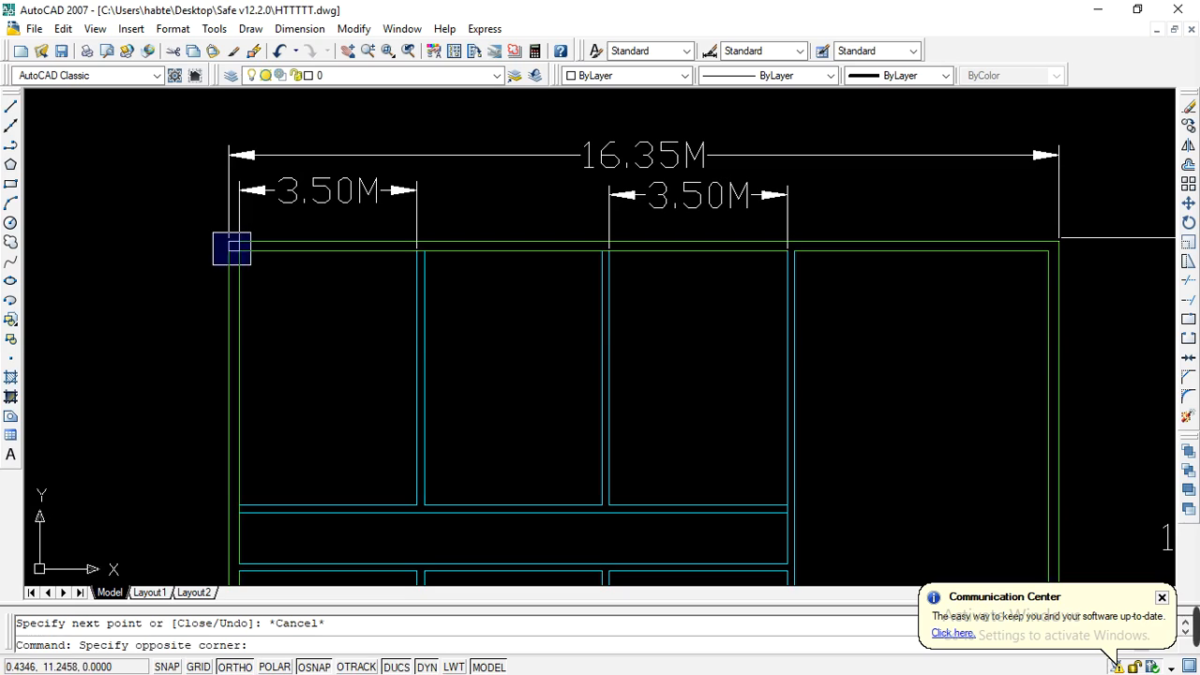
click(257, 270)
scroll(256, 269, up, 2)
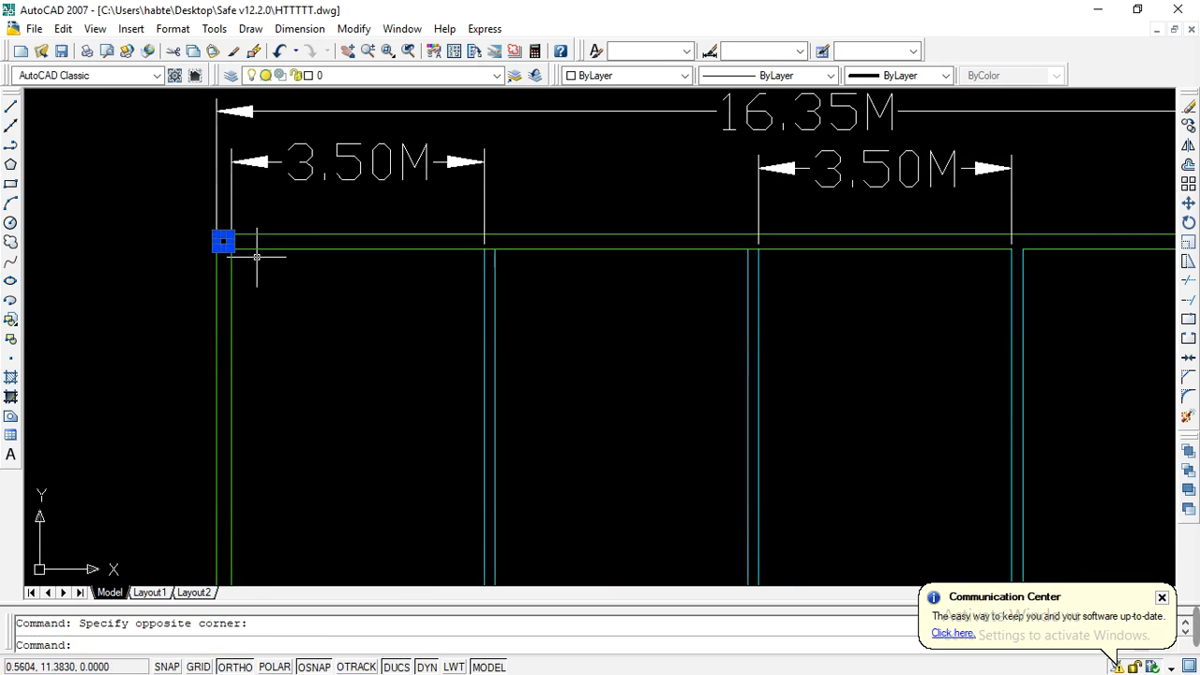
scroll(265, 323, down, 5)
scroll(282, 281, up, 1)
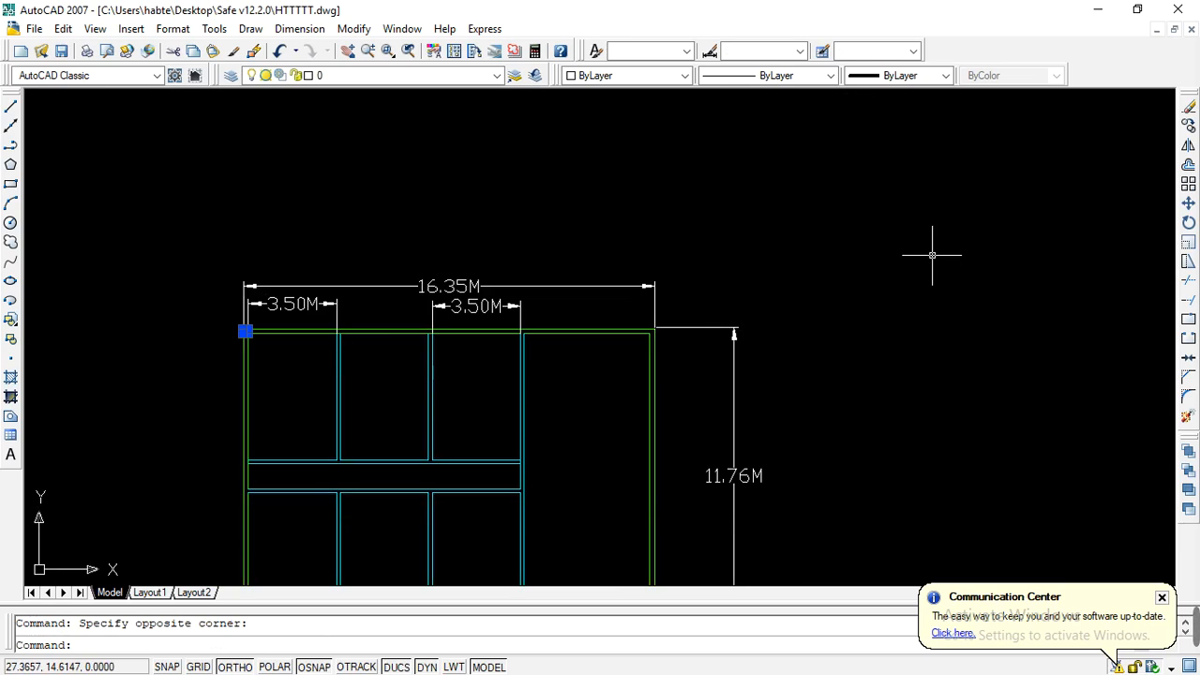
click(1189, 127)
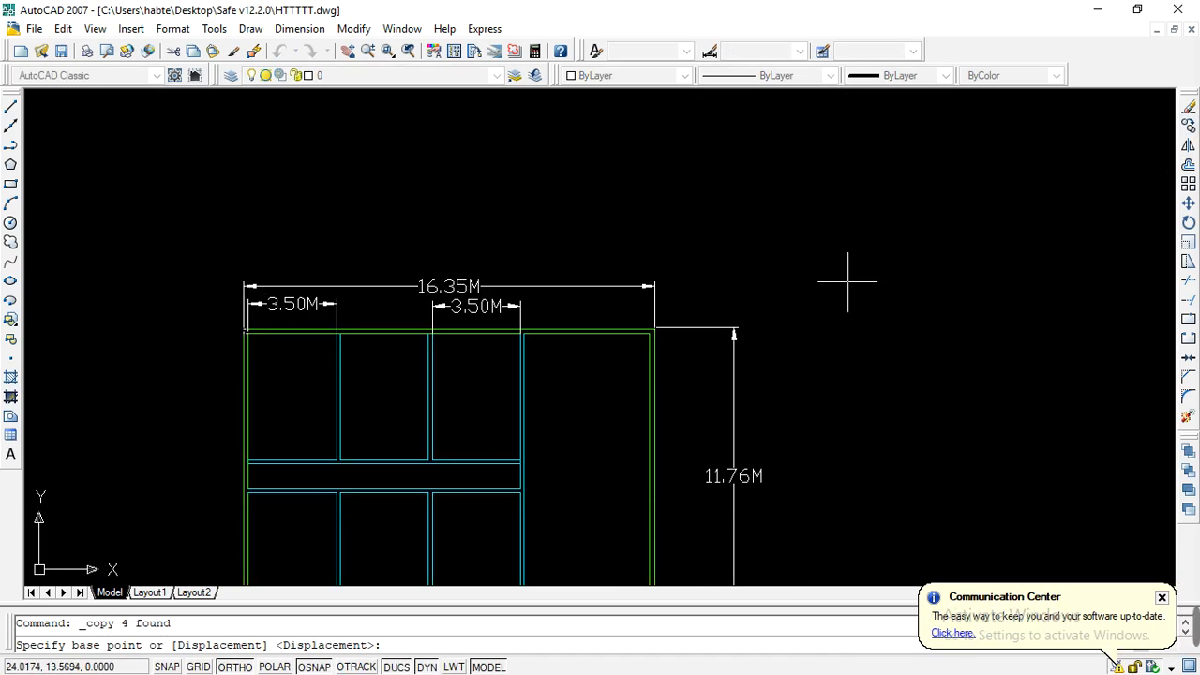
scroll(506, 166, down, 2)
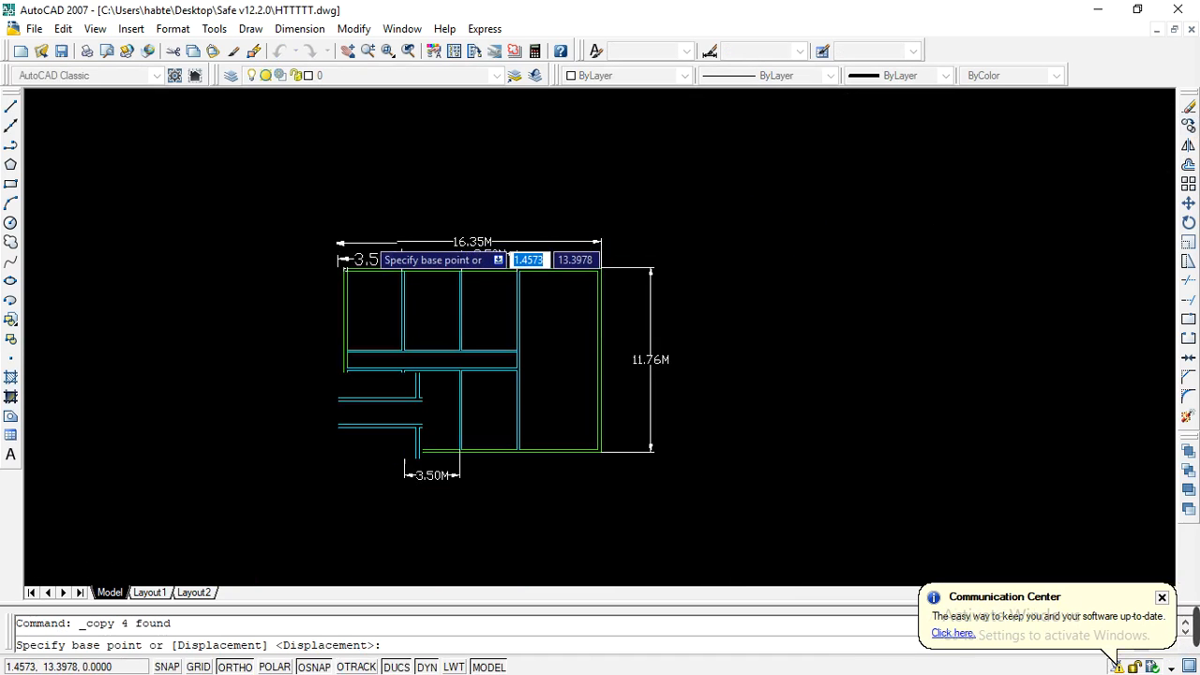
scroll(338, 281, up, 6)
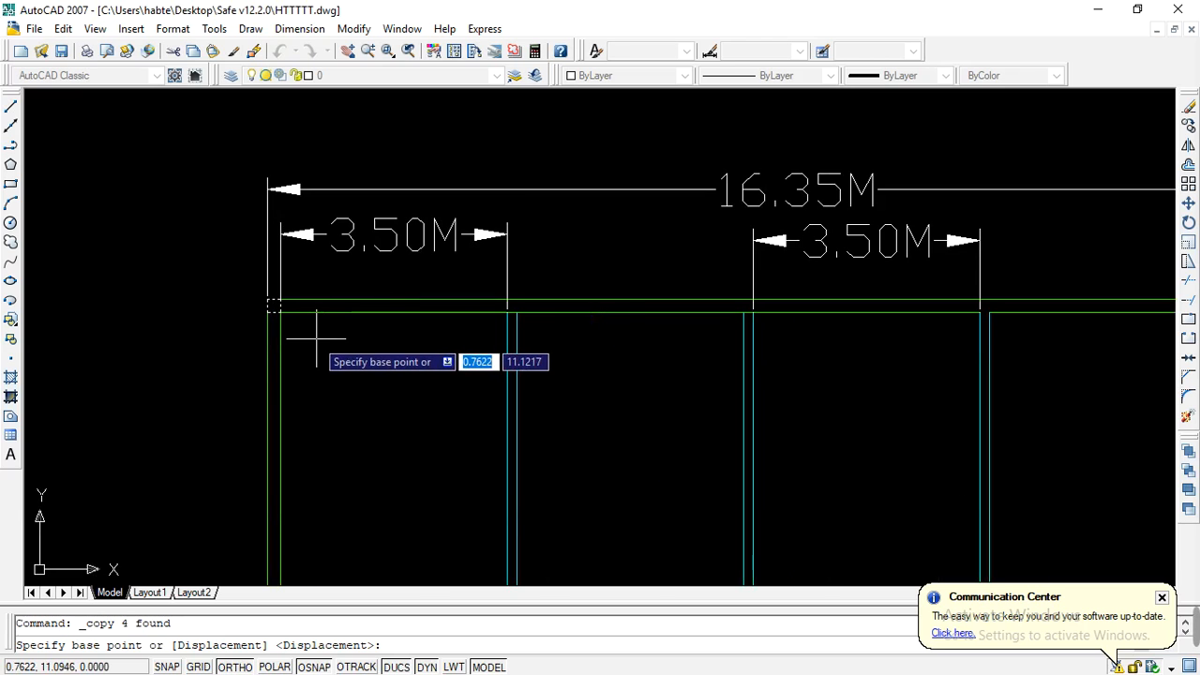
scroll(280, 312, up, 2)
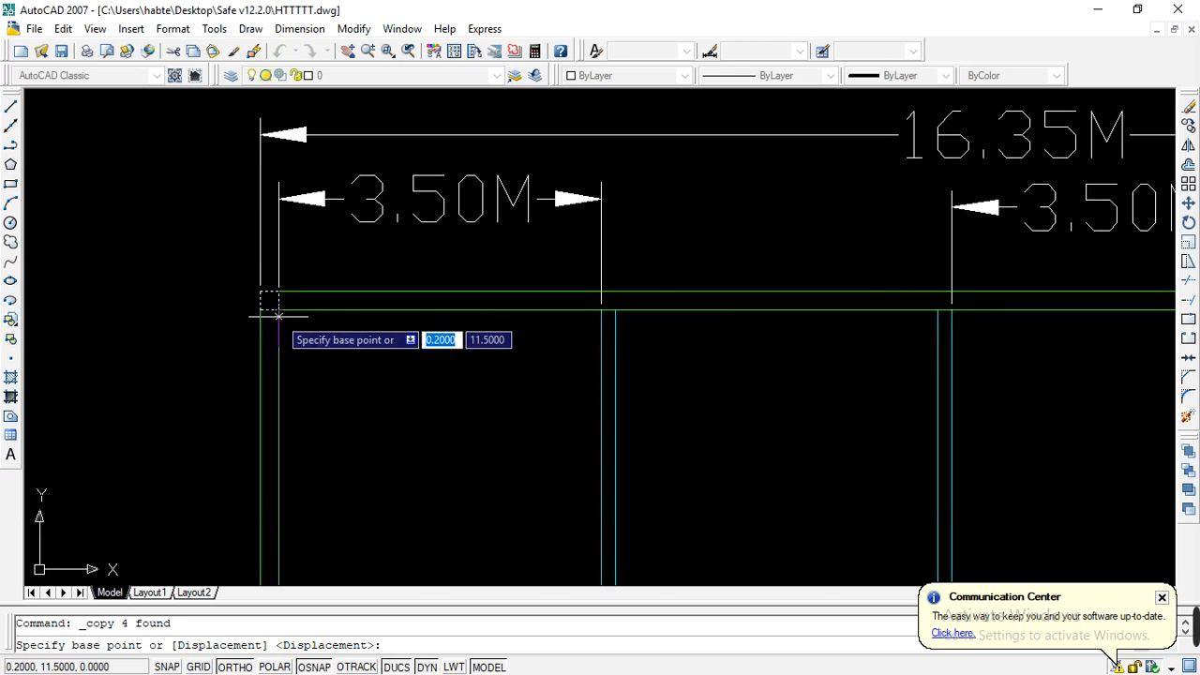
click(278, 309)
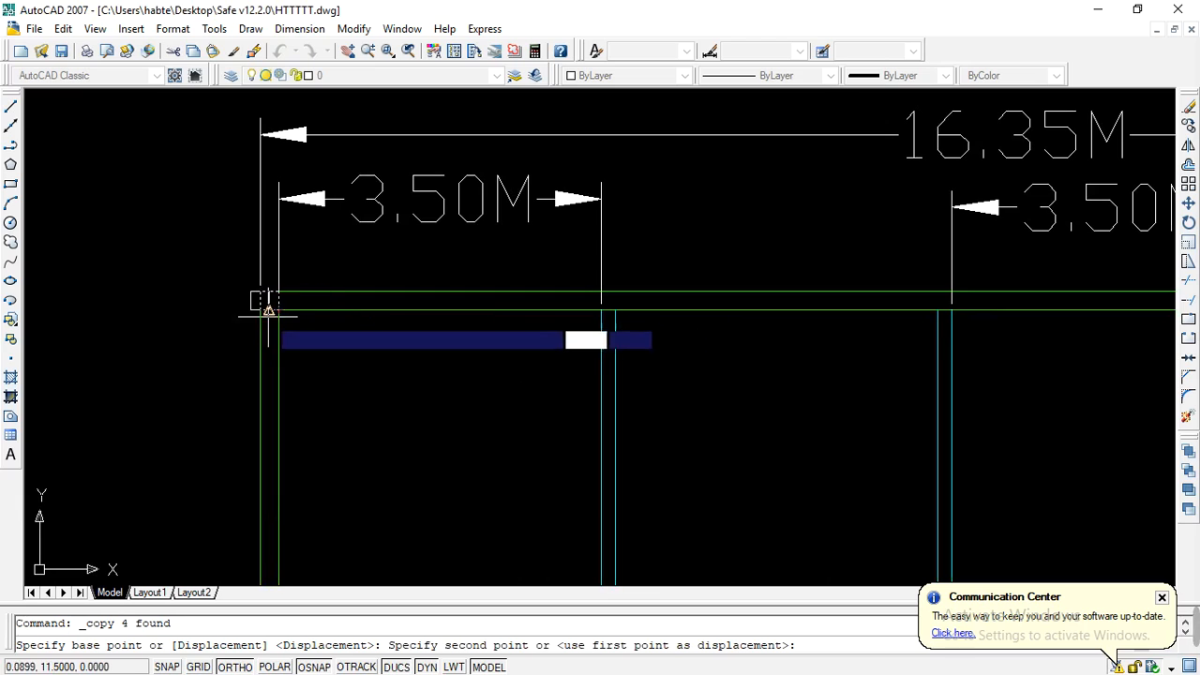
scroll(258, 308, down, 2)
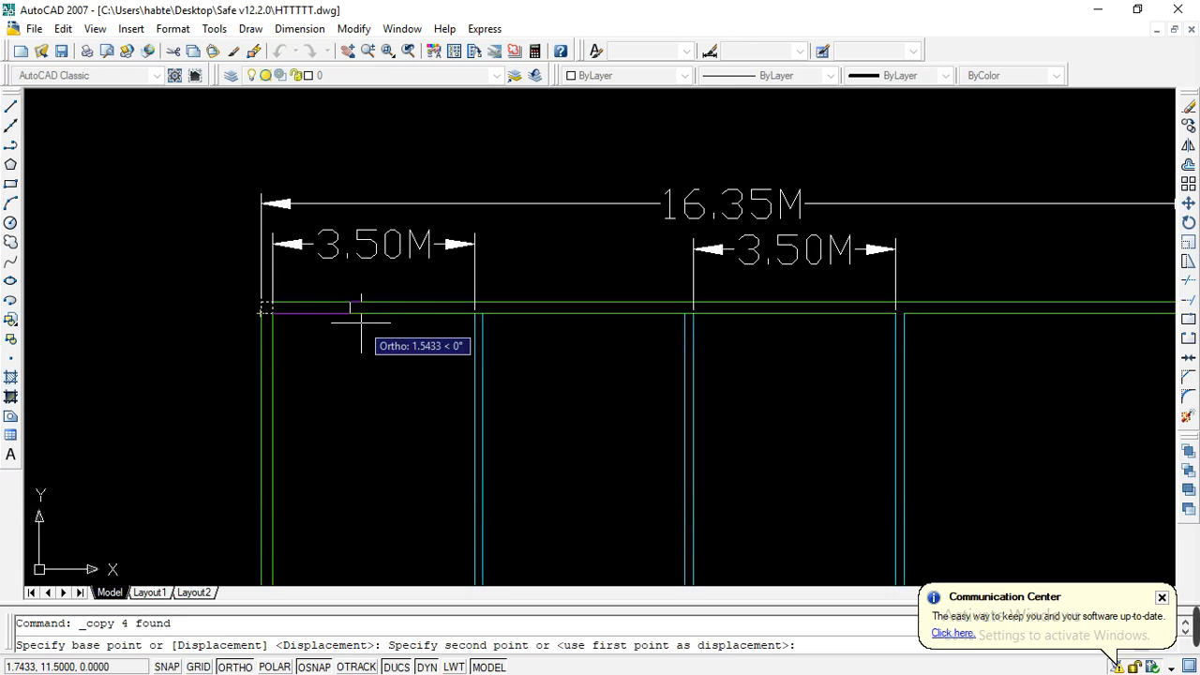
scroll(361, 322, down, 2)
scroll(415, 333, up, 8)
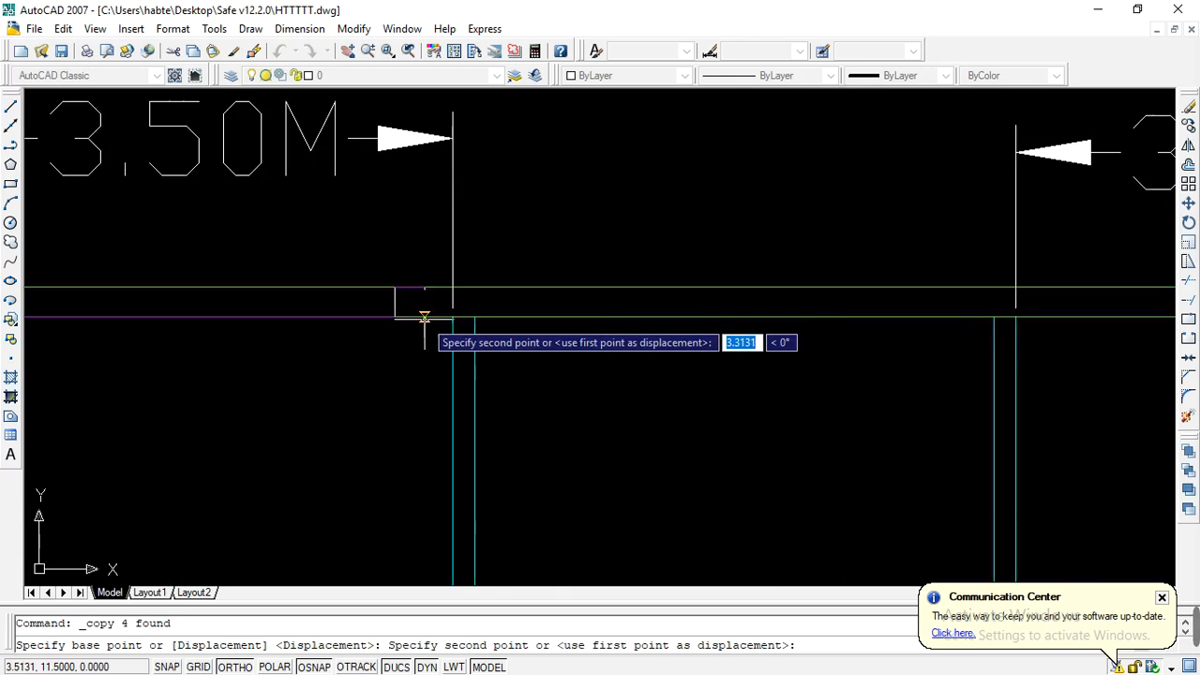
click(494, 316)
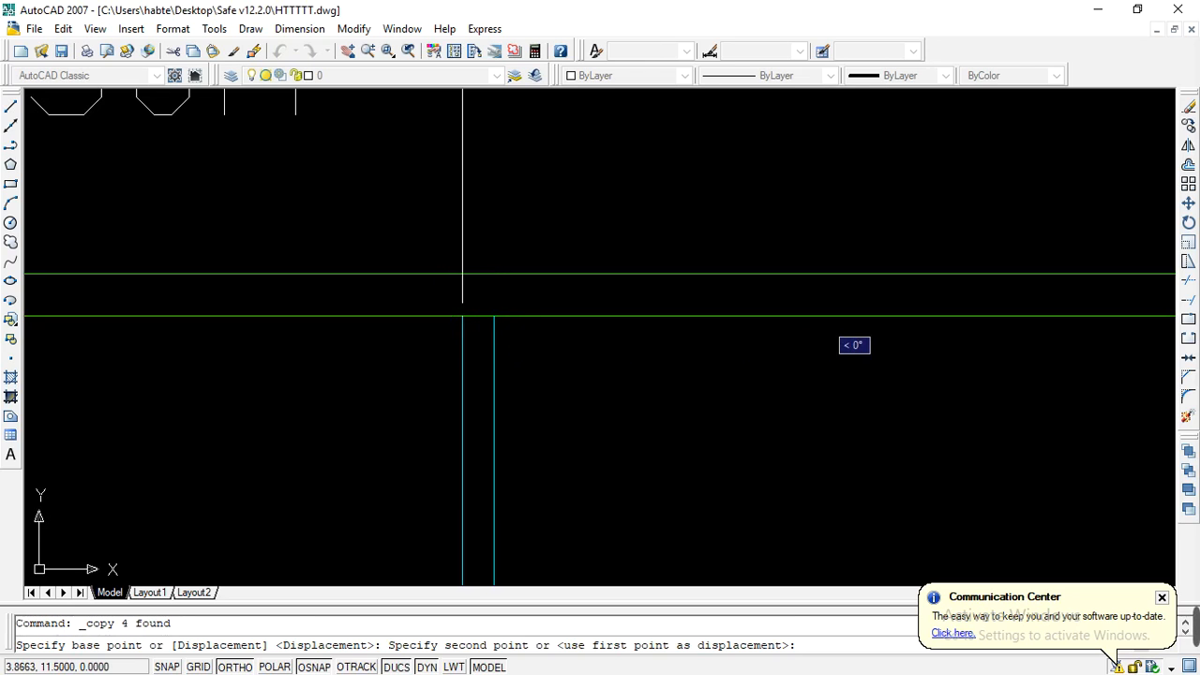
Step: Place another copy of the square where the second partition's right face meets the top wall's inner line
scroll(293, 336, down, 2)
scroll(362, 322, down, 3)
scroll(523, 333, up, 6)
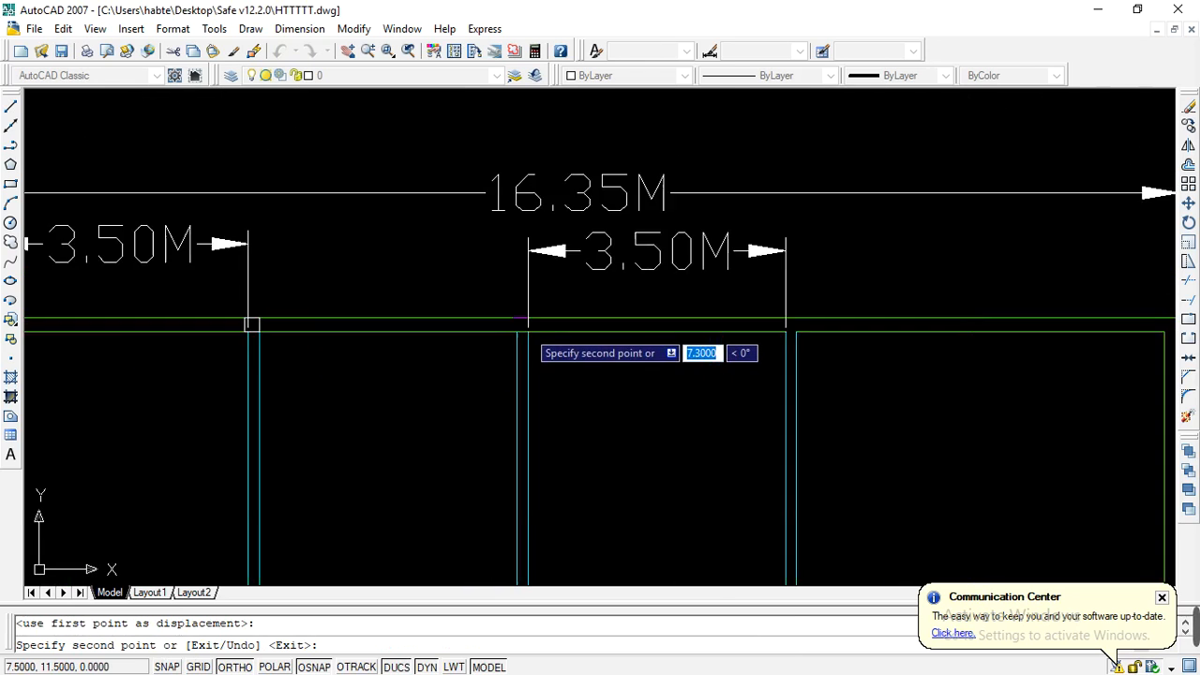
click(523, 333)
Step: Place a copy of the square where the third partition's right face meets the top wall's inner line, and end copying
scroll(337, 371, down, 3)
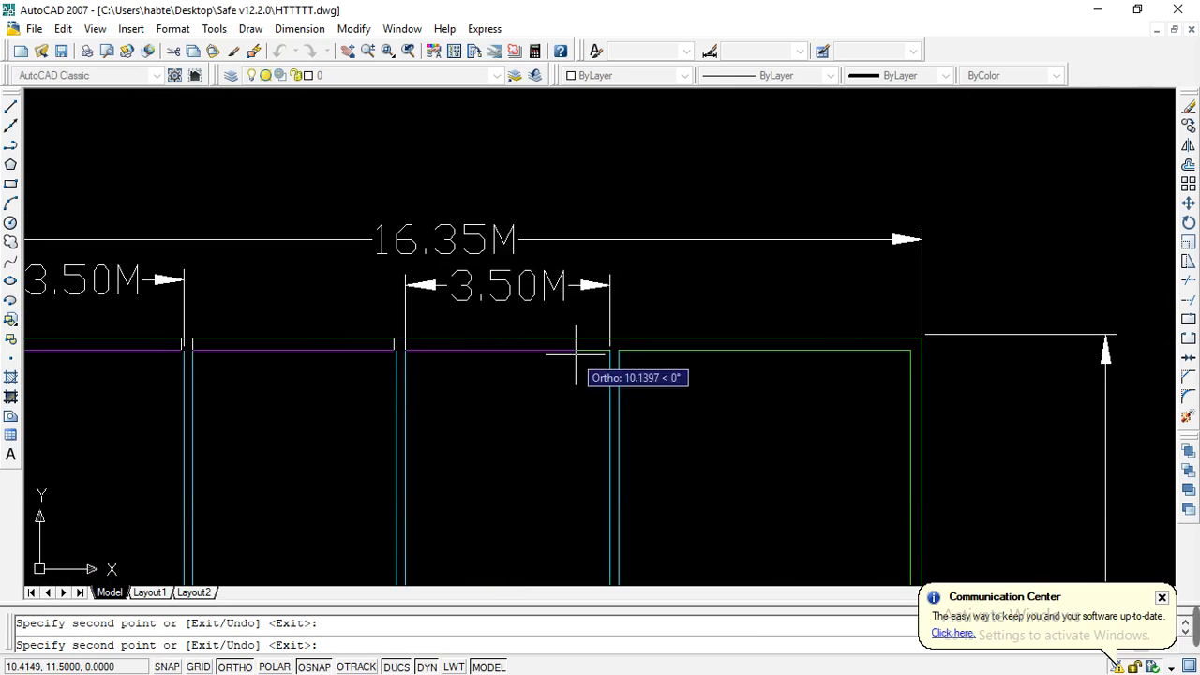
scroll(619, 350, up, 3)
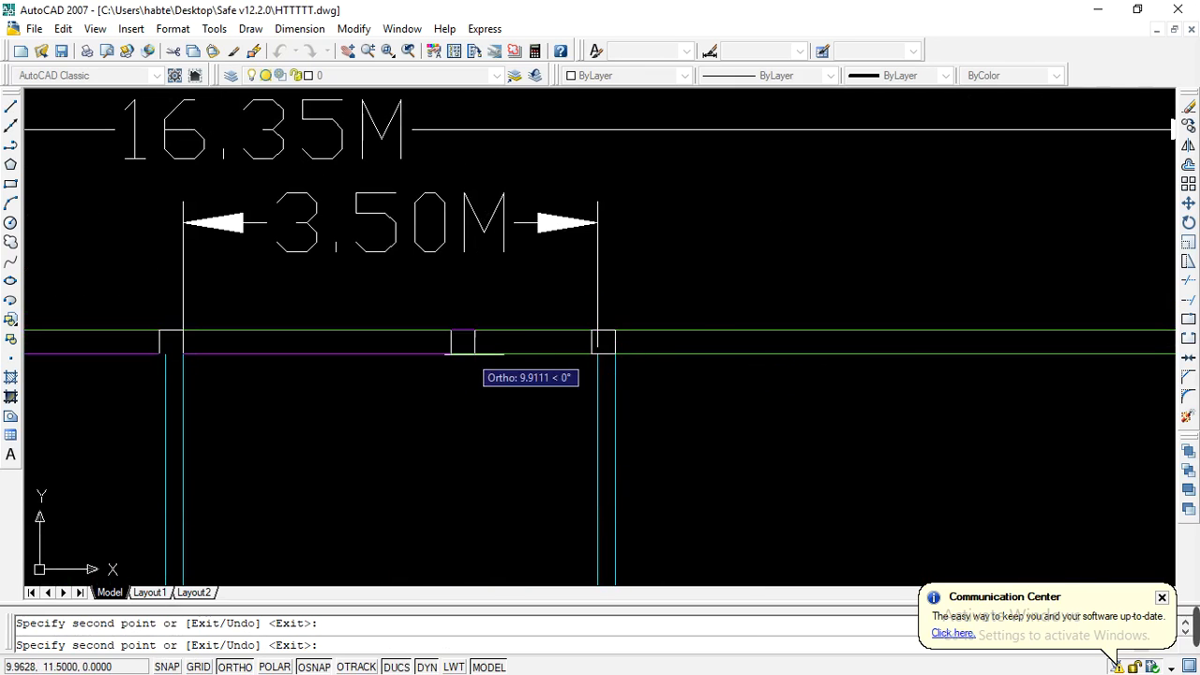
scroll(456, 346, down, 4)
scroll(741, 357, up, 5)
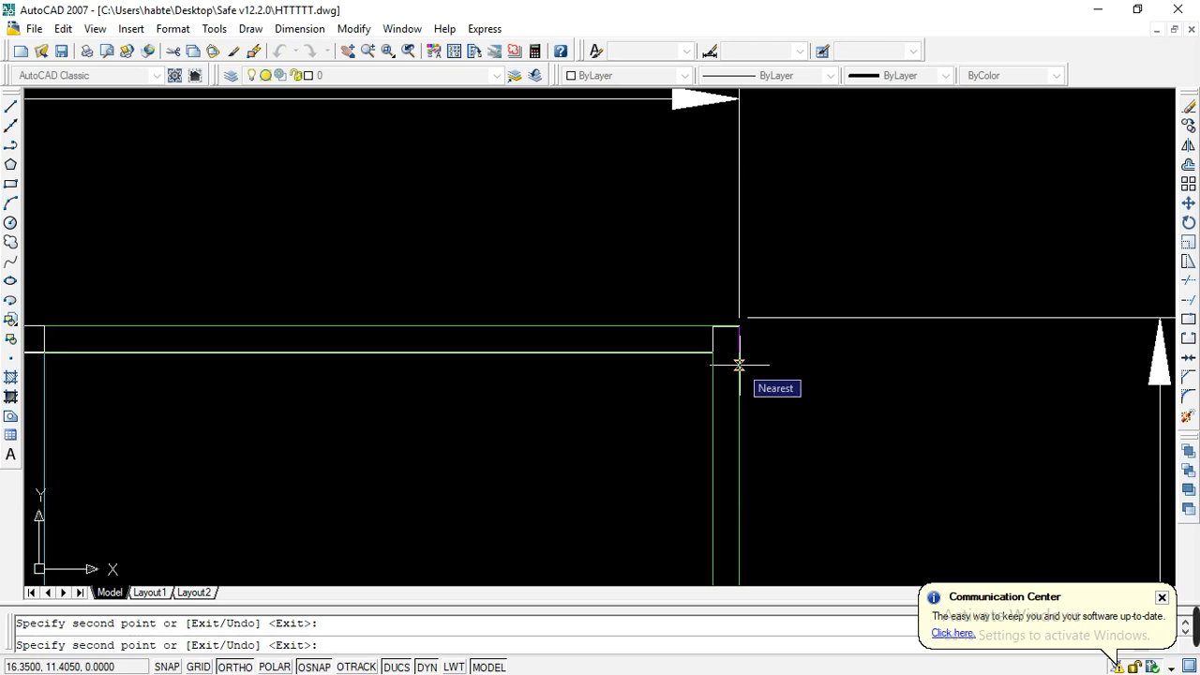
key(Escape)
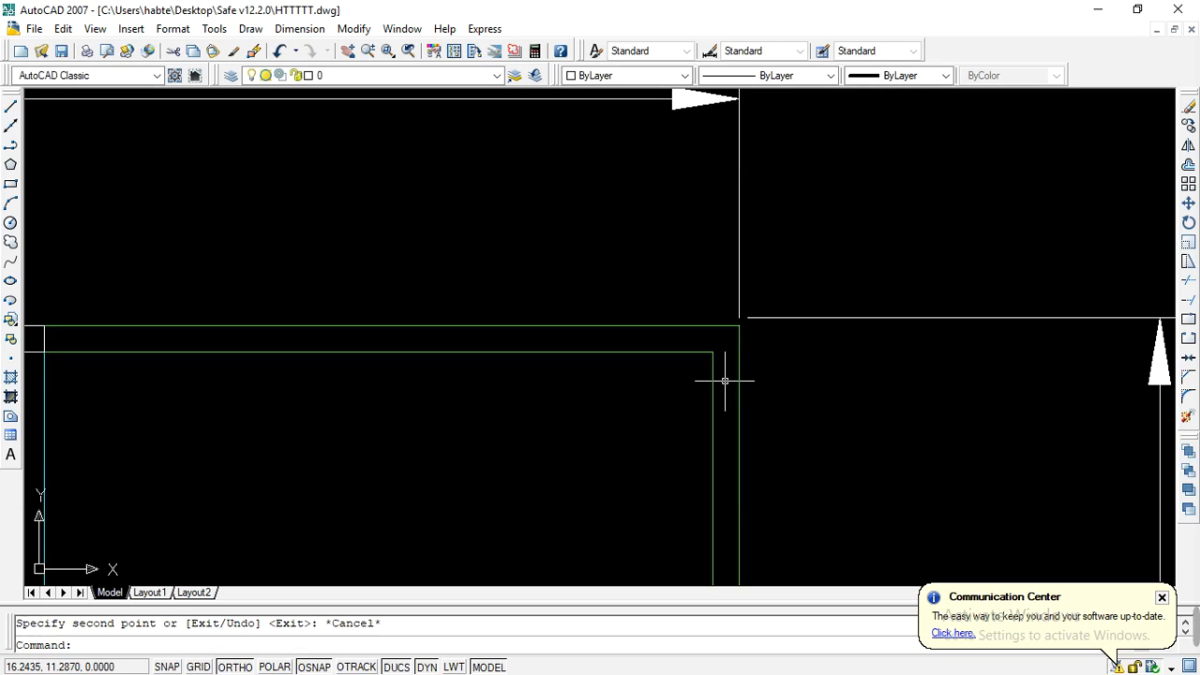
scroll(722, 358, down, 3)
scroll(722, 355, down, 2)
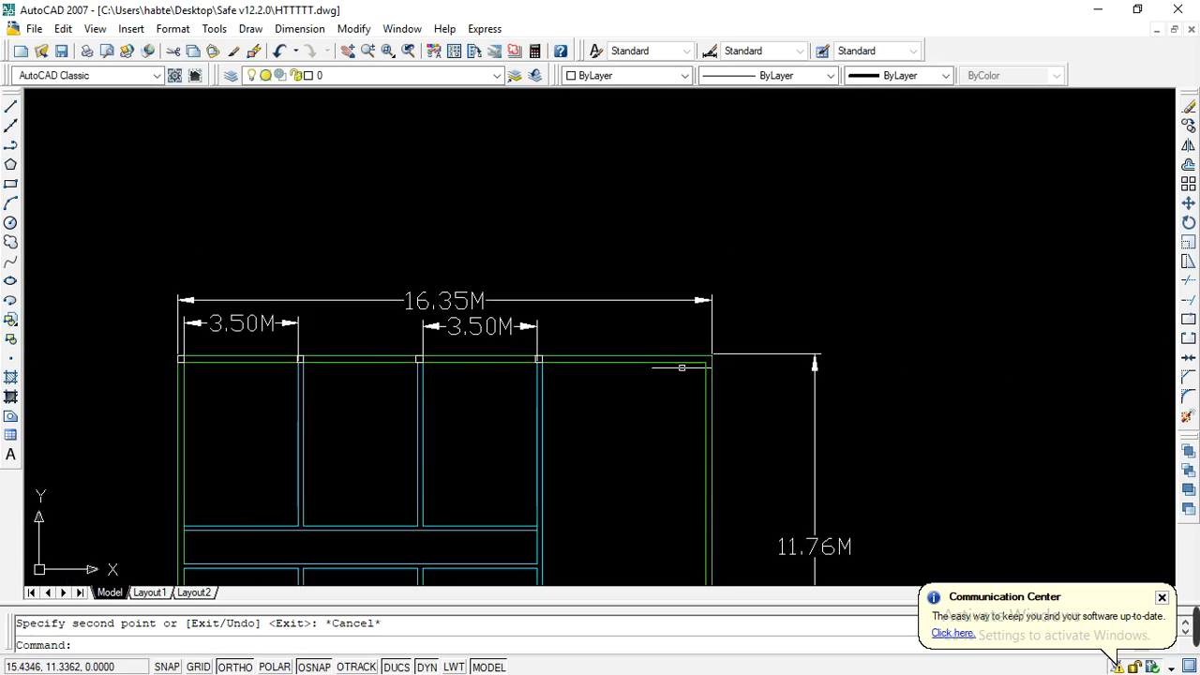
scroll(537, 375, up, 2)
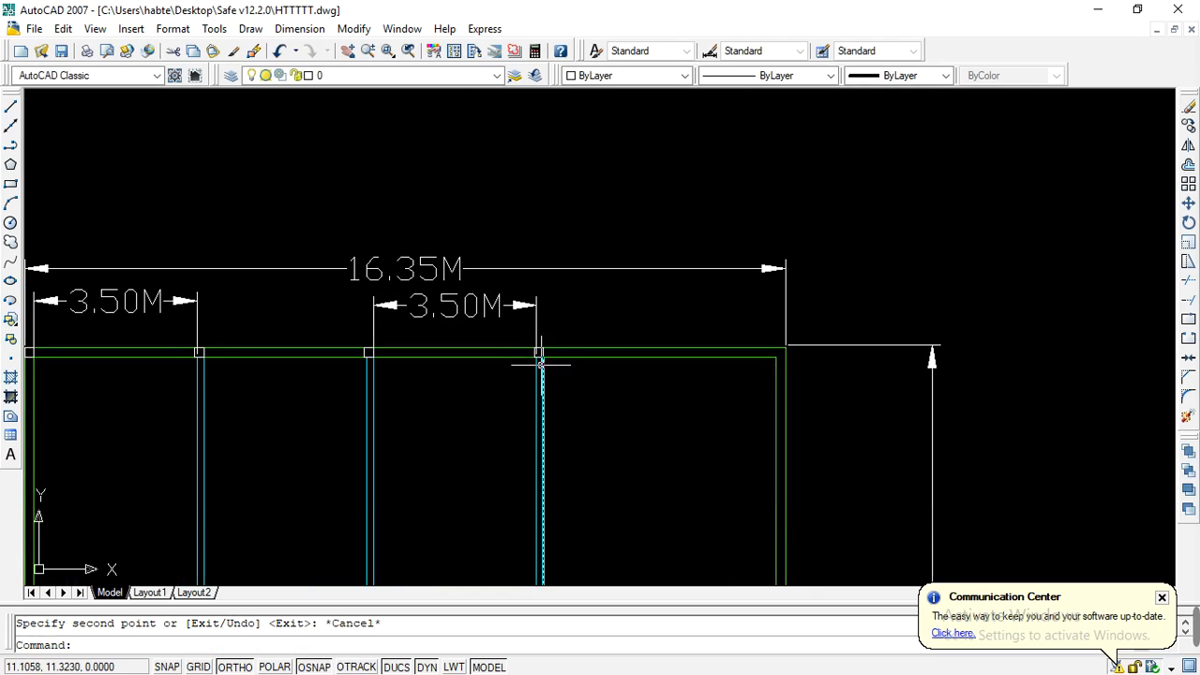
scroll(531, 359, up, 3)
scroll(531, 359, up, 2)
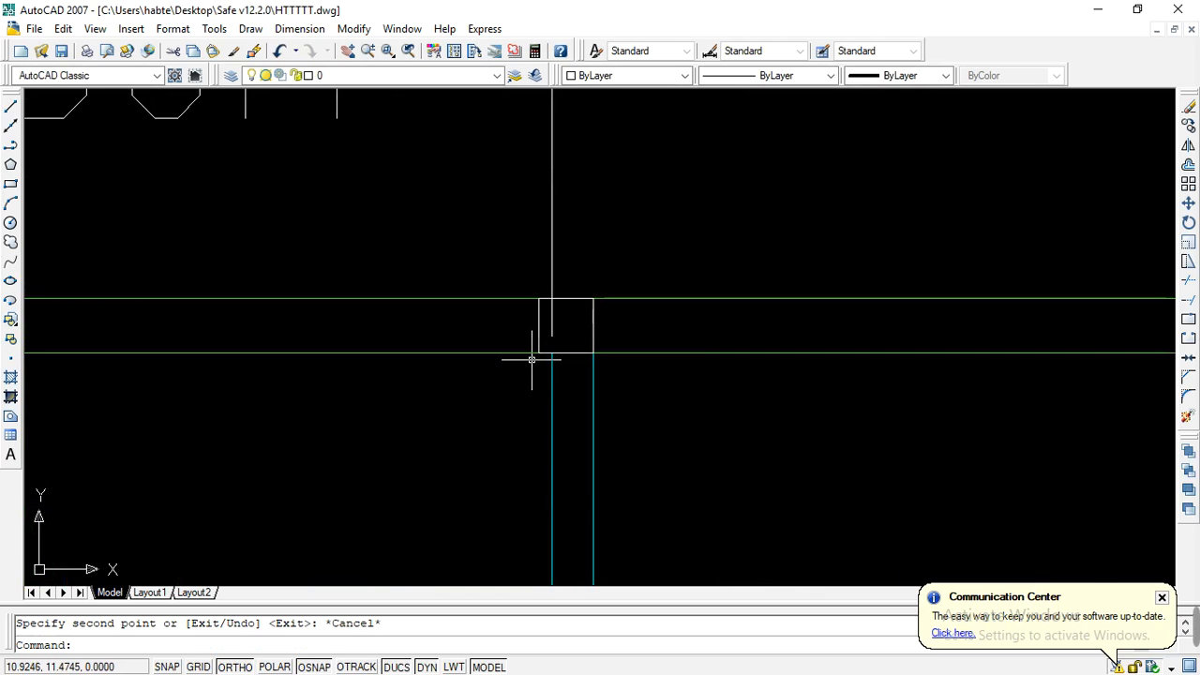
Step: Copy the square at the third partition by its lower-right corner to the right wall's outer face, level with the top wall's inner line
click(512, 267)
click(629, 393)
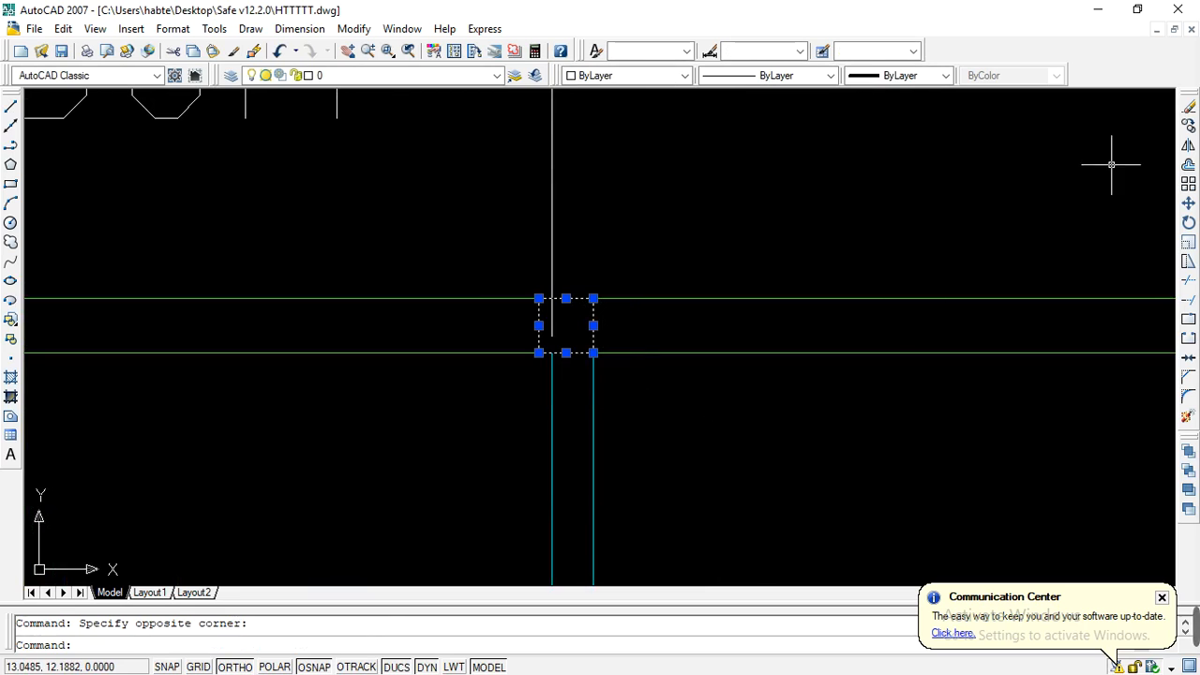
click(1185, 129)
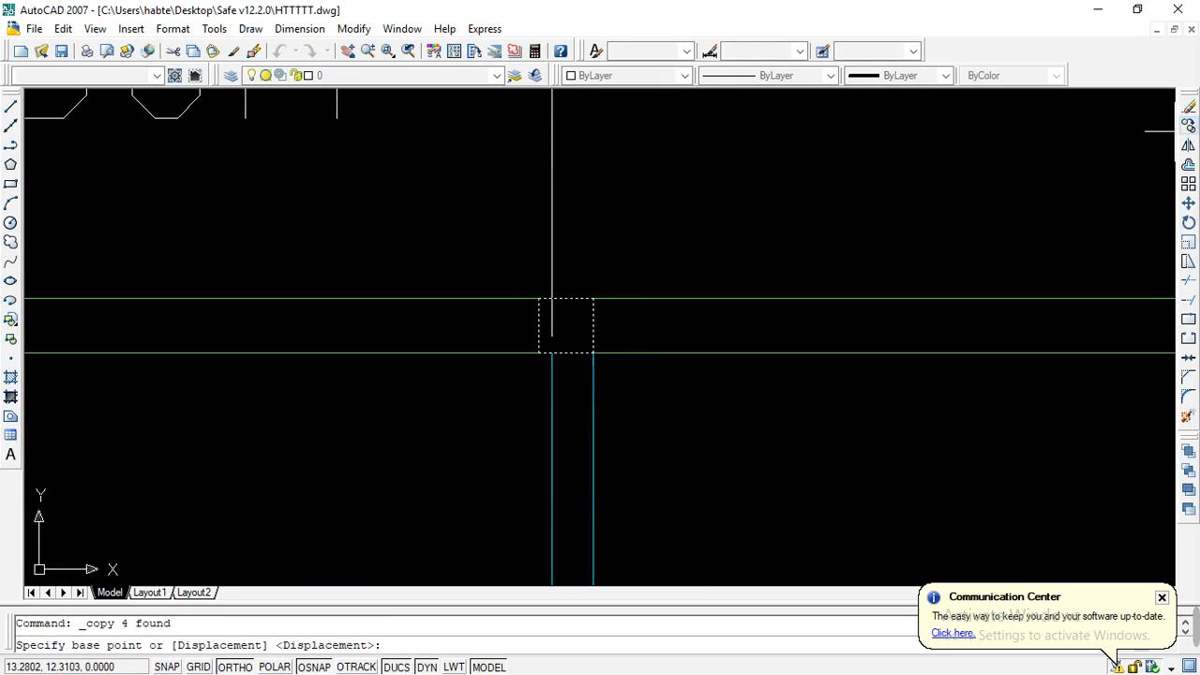
click(592, 353)
scroll(493, 351, down, 4)
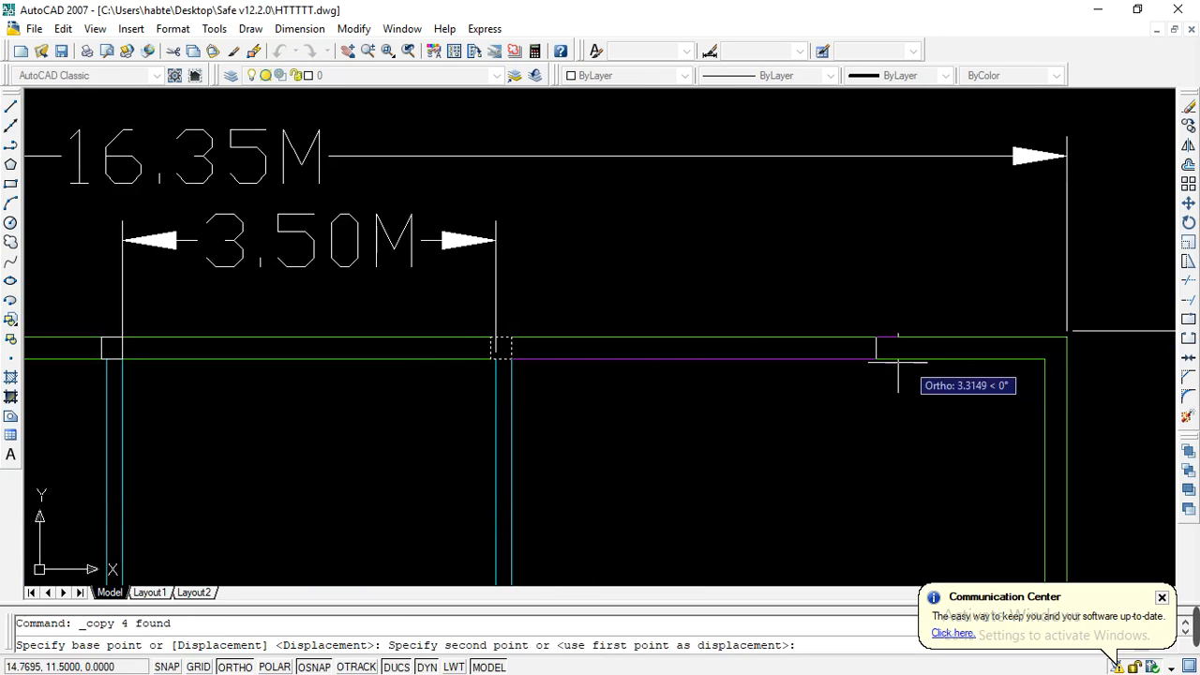
click(1066, 359)
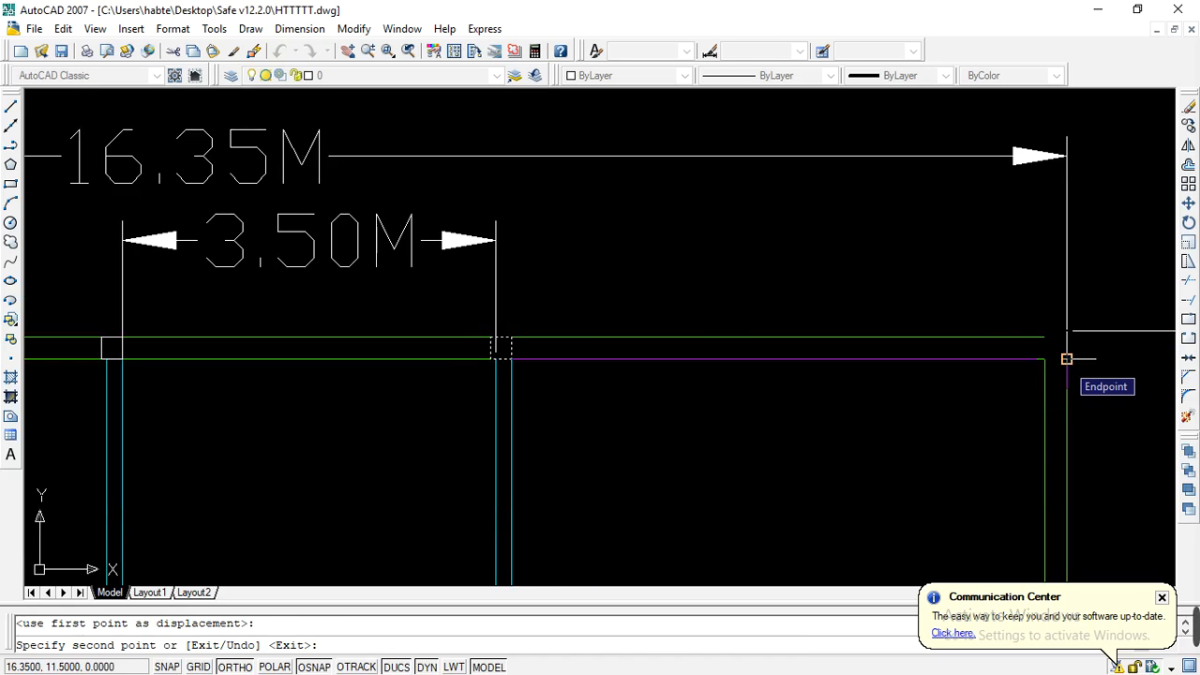
key(Escape)
scroll(777, 375, down, 2)
scroll(497, 323, down, 4)
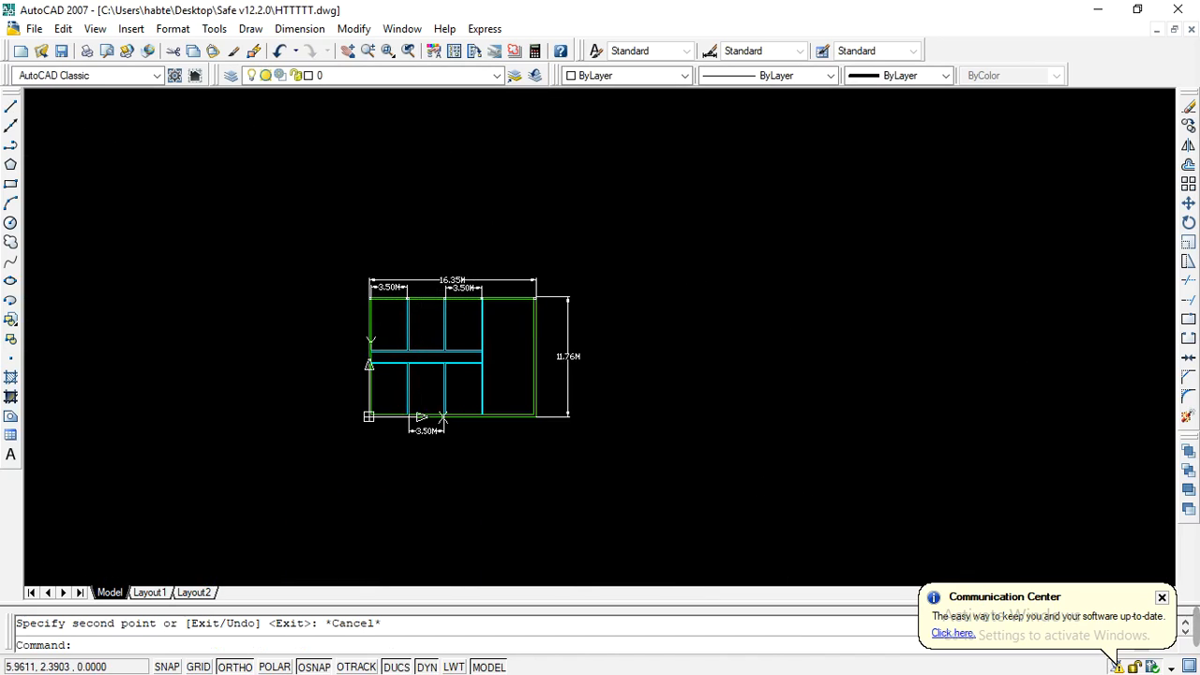
scroll(434, 403, up, 3)
click(1095, 10)
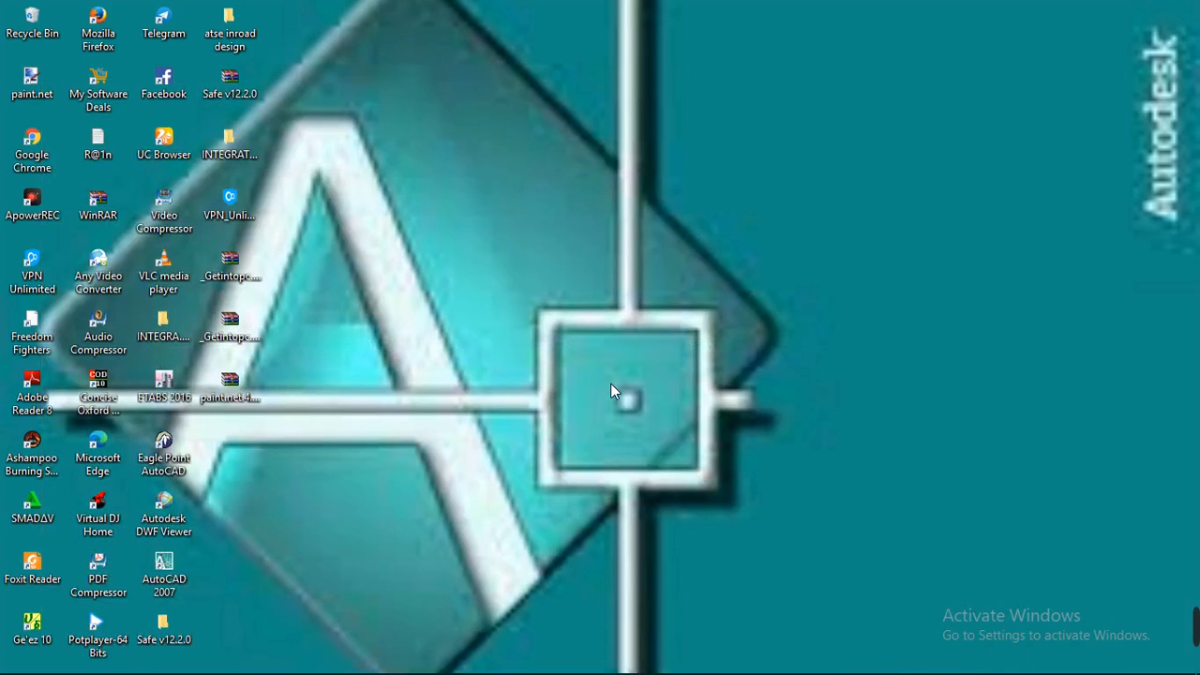
click(373, 668)
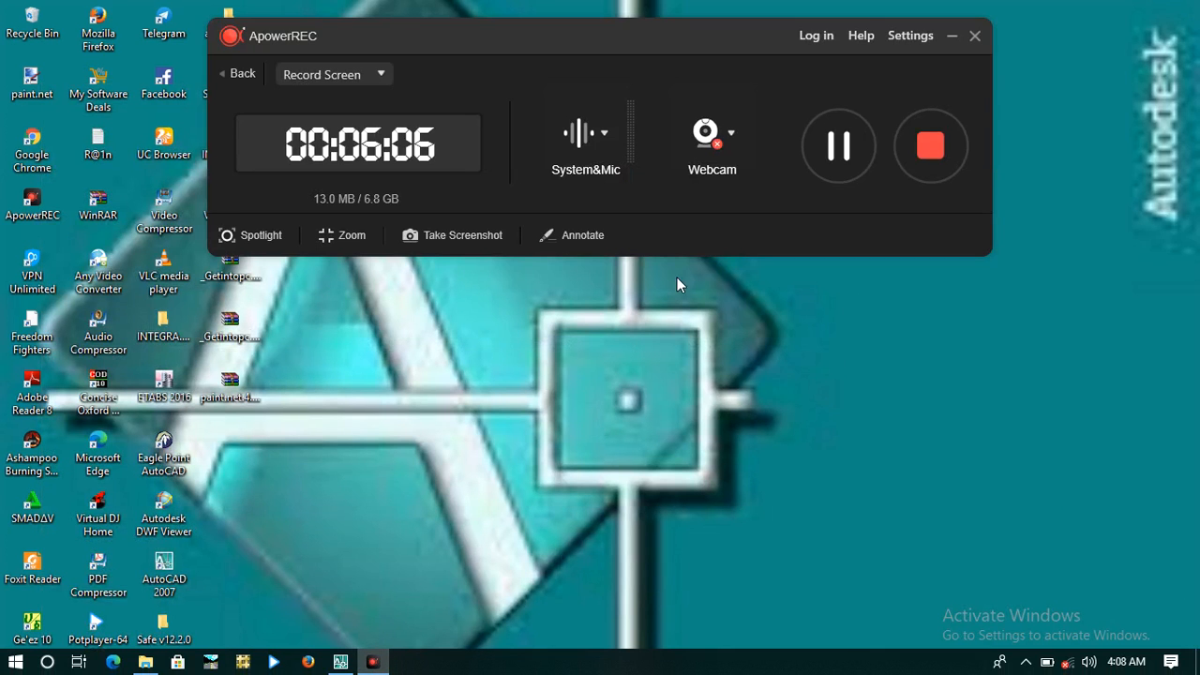
click(854, 167)
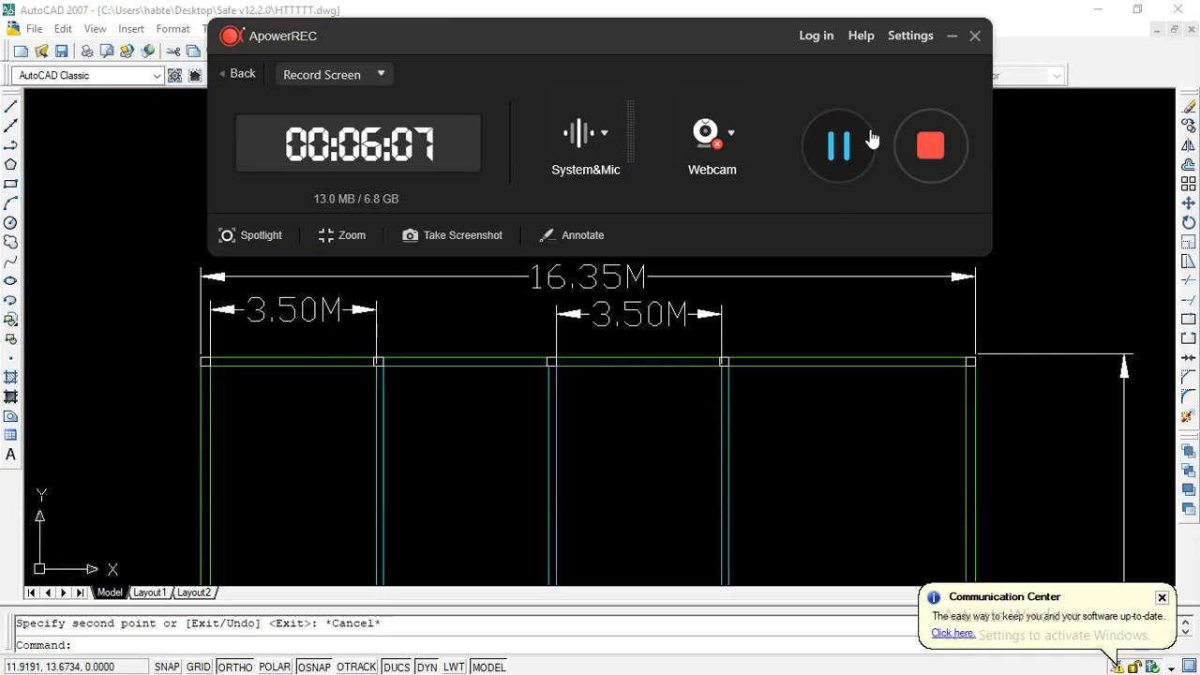
click(952, 38)
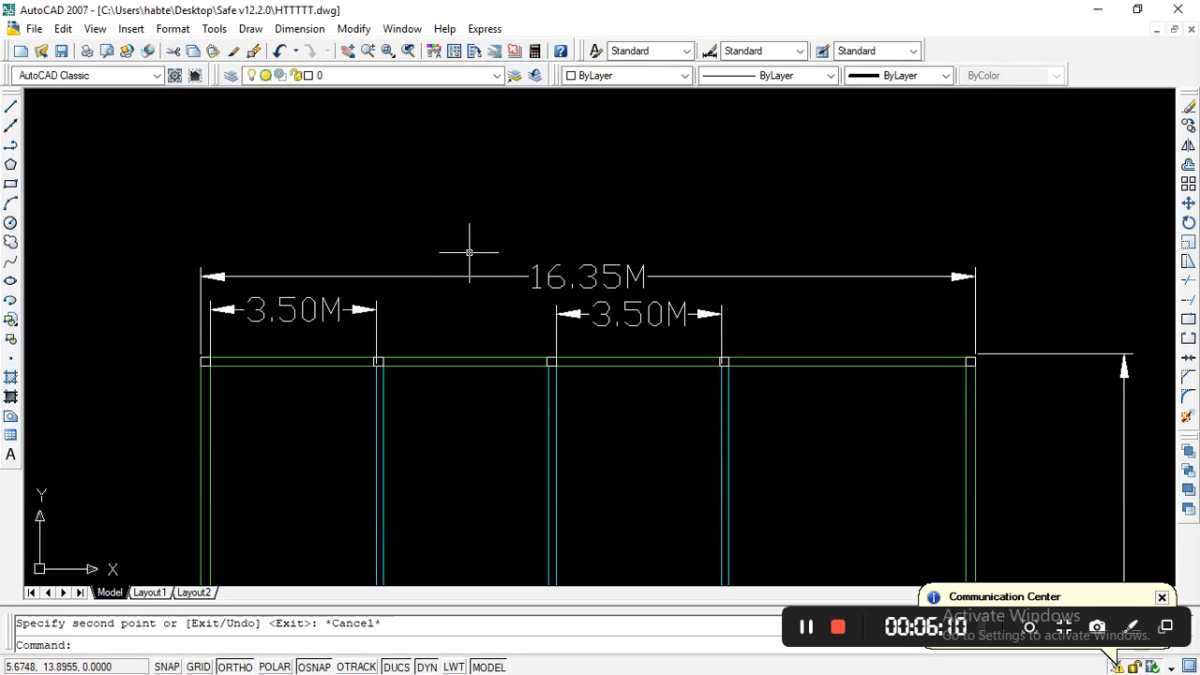
Step: Examine the column squares along the top wall and the layout of the whole floor plan
scroll(471, 254, down, 3)
scroll(449, 296, up, 2)
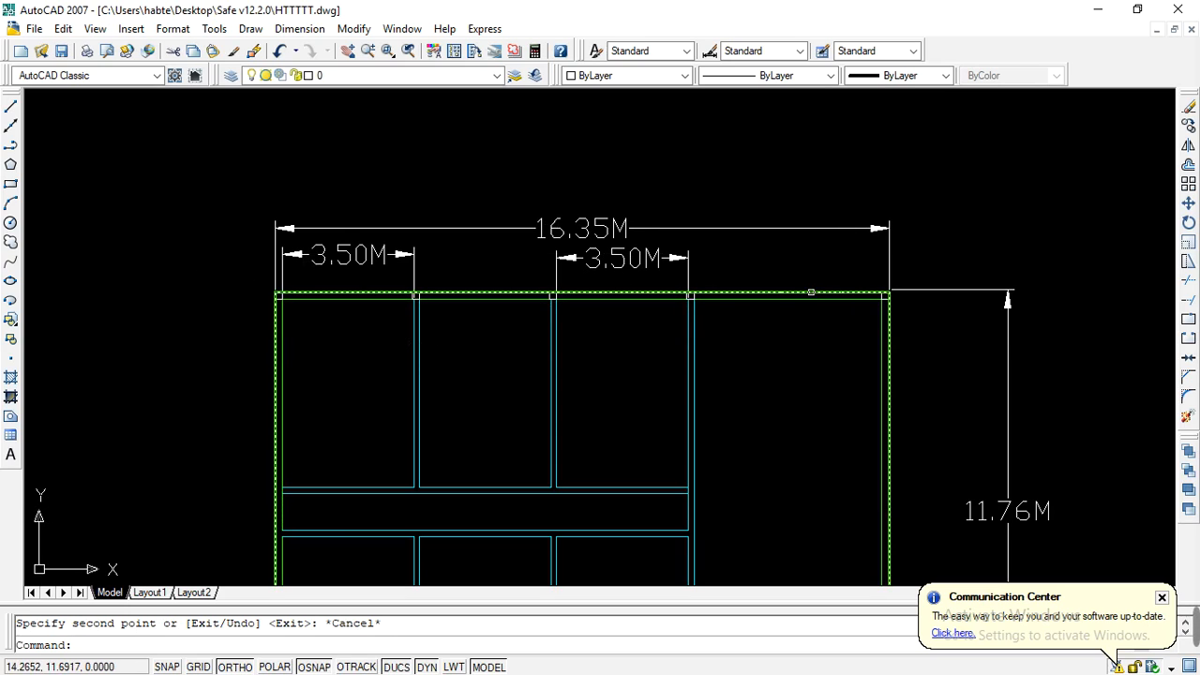
scroll(329, 216, down, 2)
scroll(389, 269, up, 3)
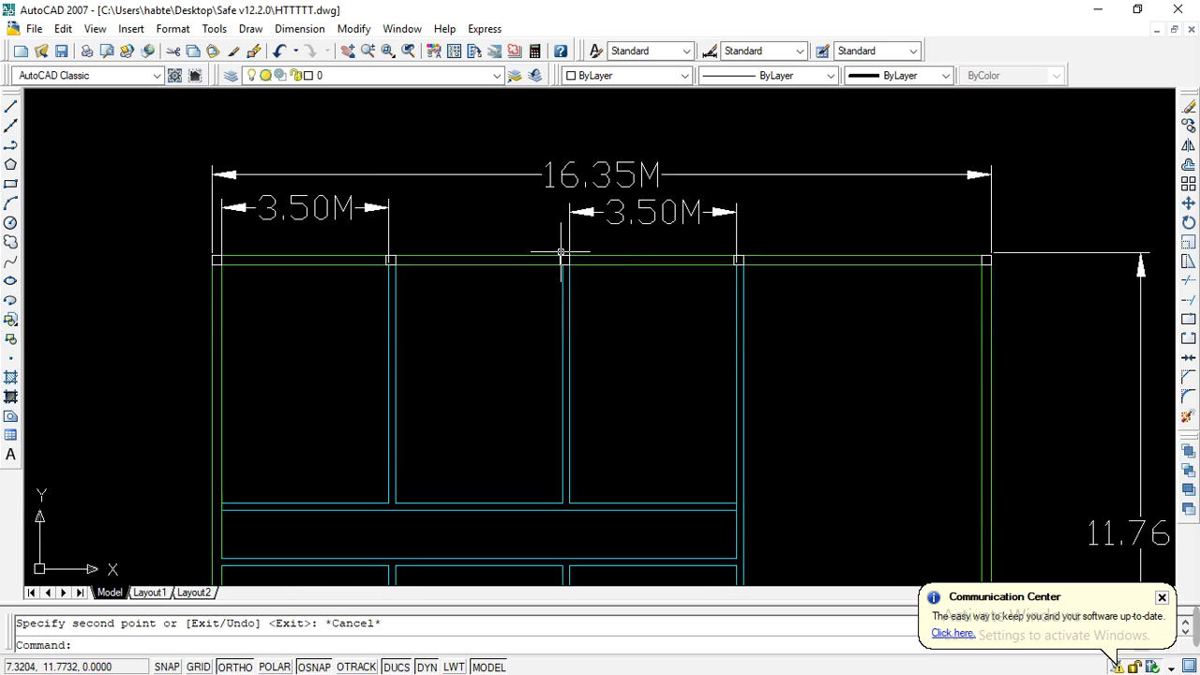
scroll(561, 251, down, 2)
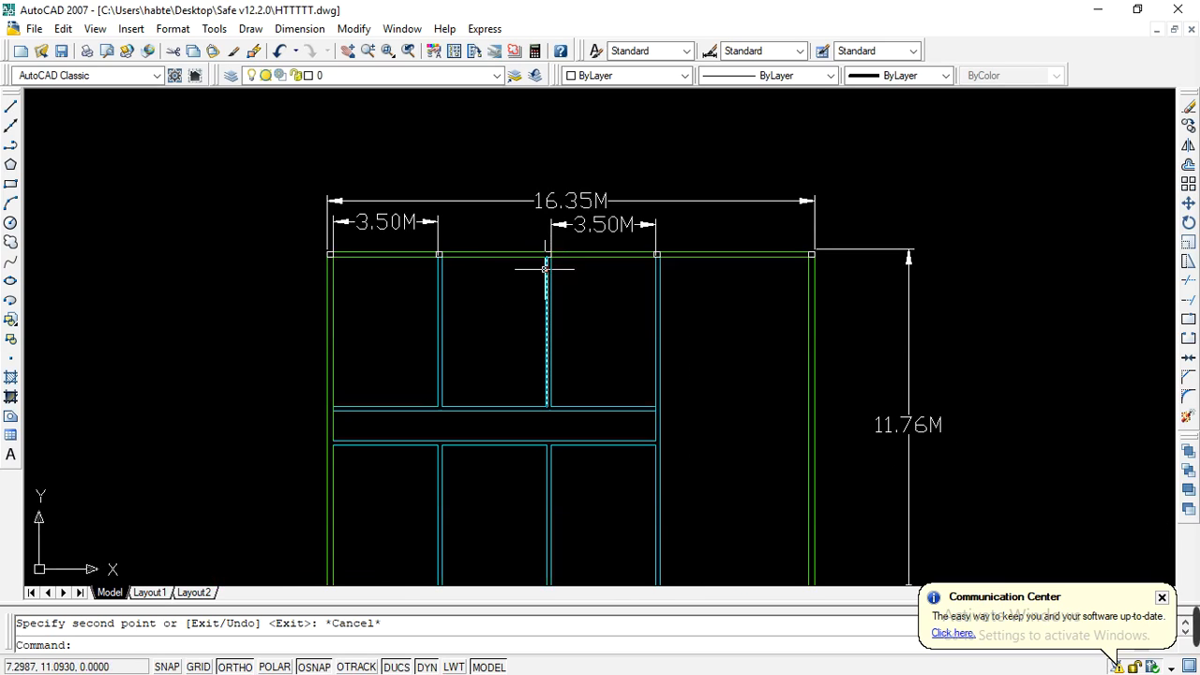
scroll(672, 281, up, 2)
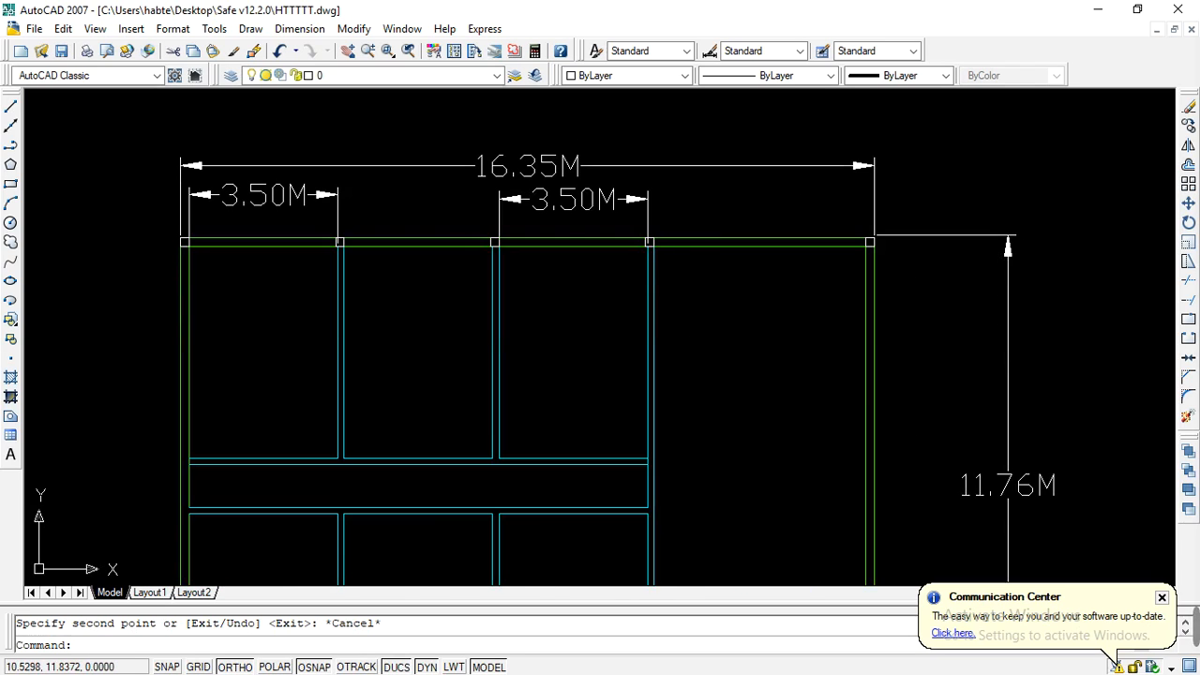
scroll(616, 303, down, 2)
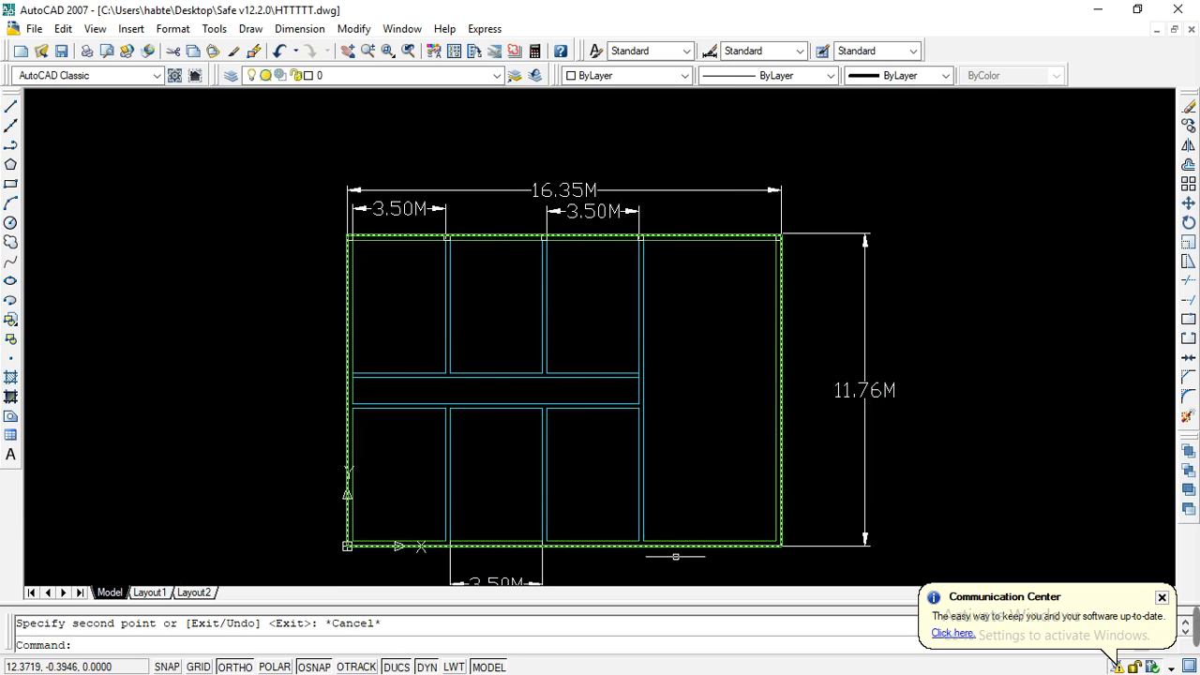
scroll(490, 442, down, 4)
scroll(499, 450, up, 3)
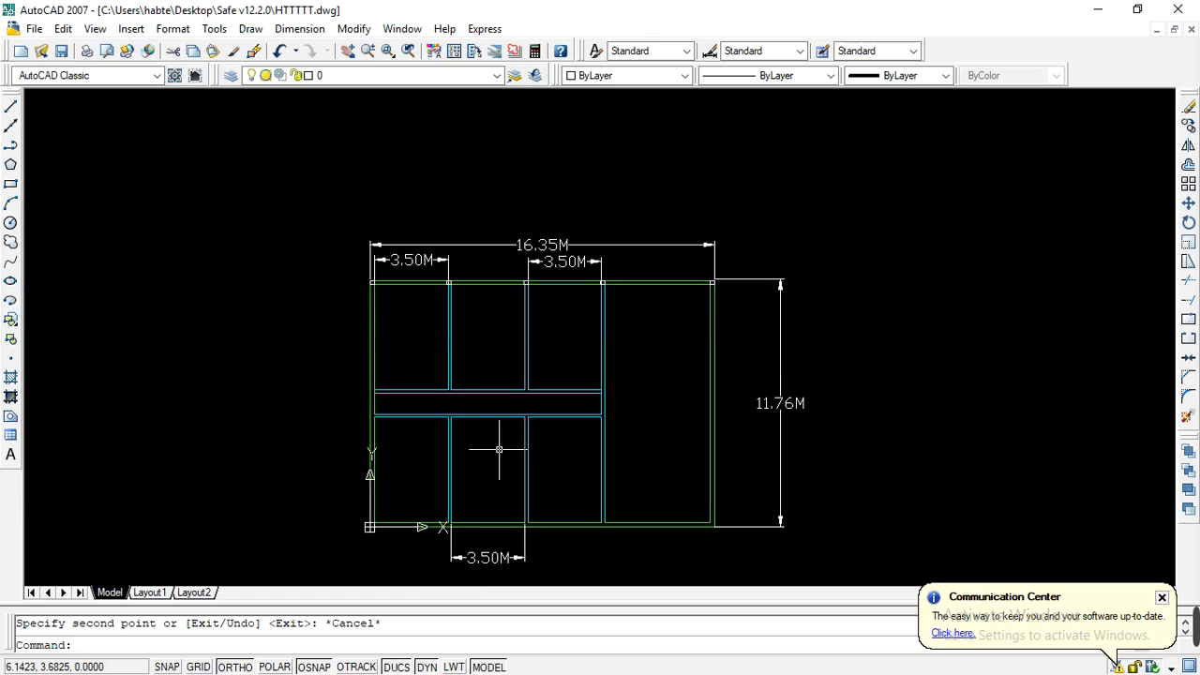
scroll(464, 371, up, 2)
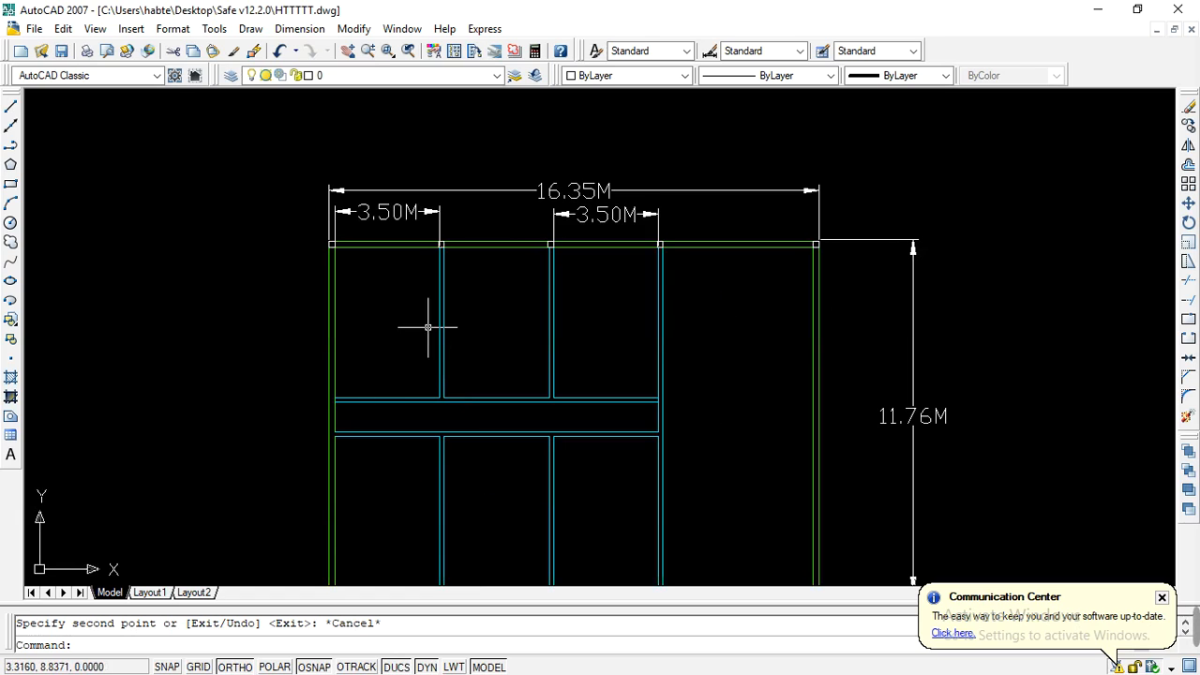
scroll(424, 298, up, 1)
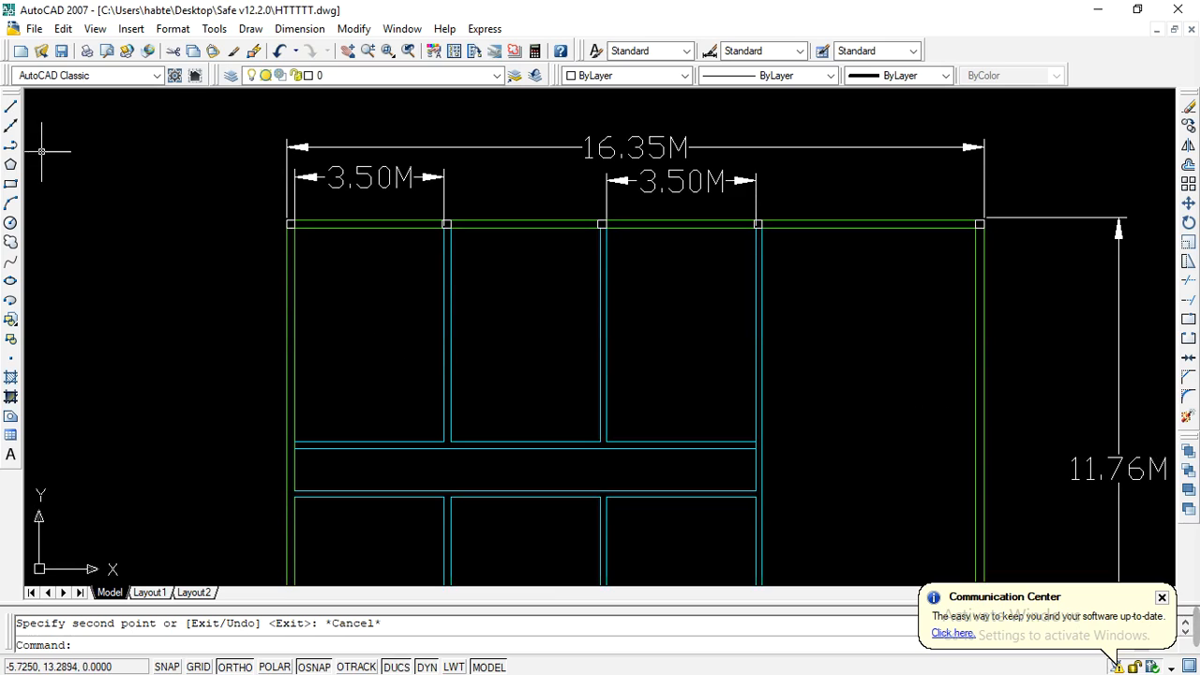
Step: Draw a horizontal centreline about 17.97 long from the left corner square's left-edge midpoint through the top wall, past the right corner
click(13, 107)
scroll(293, 222, up, 3)
scroll(292, 223, up, 2)
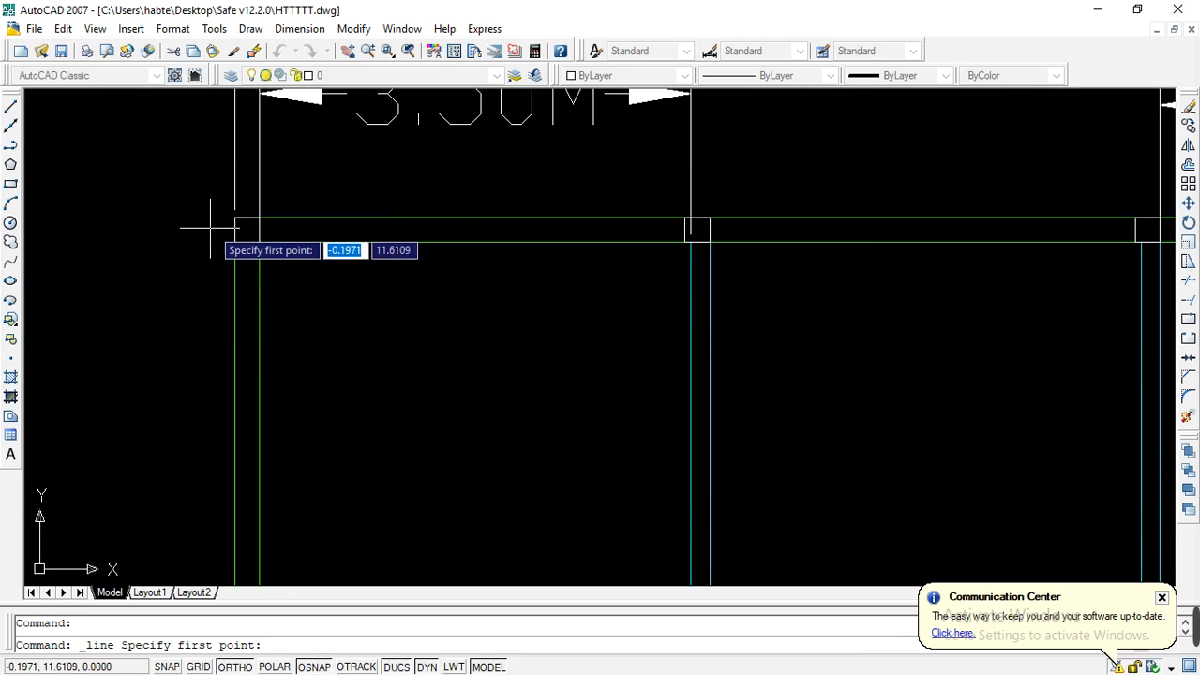
scroll(210, 227, up, 3)
click(228, 231)
scroll(228, 254, down, 5)
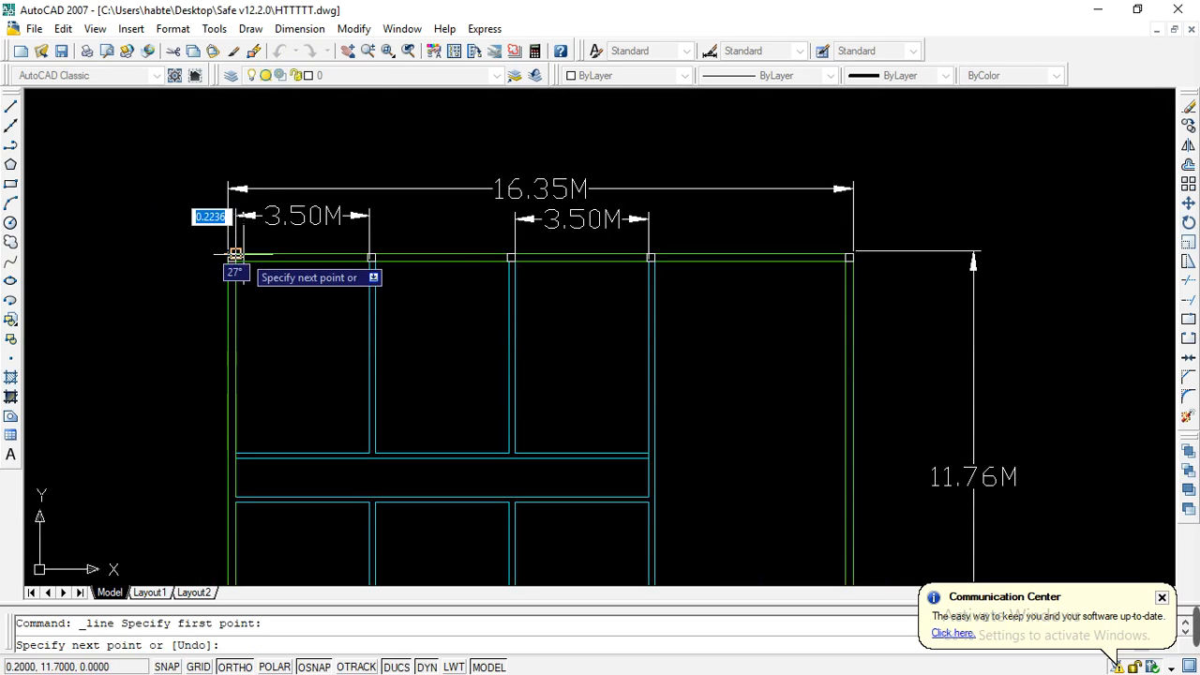
scroll(225, 251, up, 2)
scroll(209, 255, down, 3)
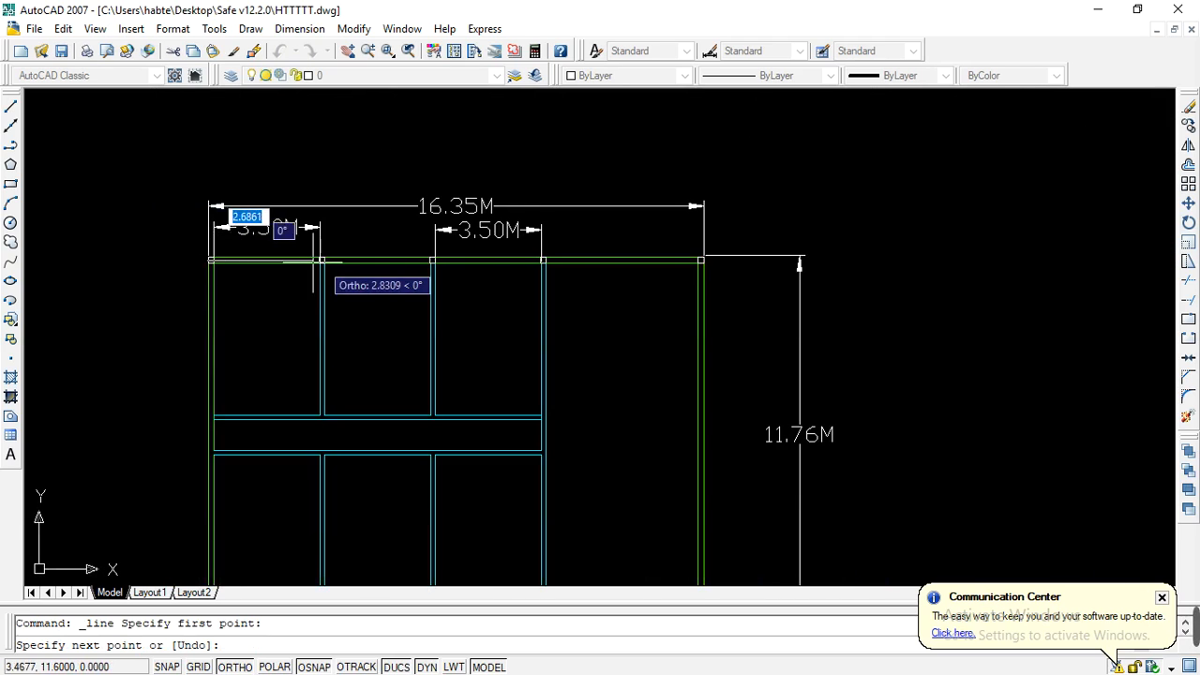
scroll(357, 252, up, 3)
scroll(315, 268, down, 4)
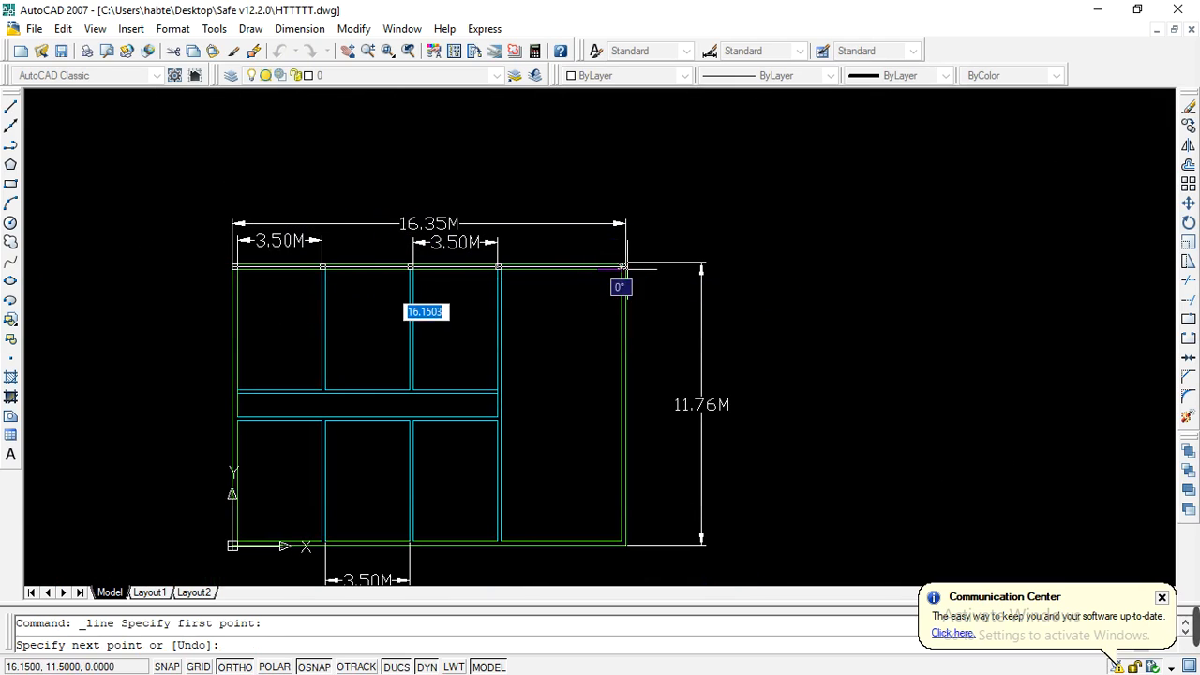
scroll(637, 234, up, 3)
scroll(654, 272, up, 2)
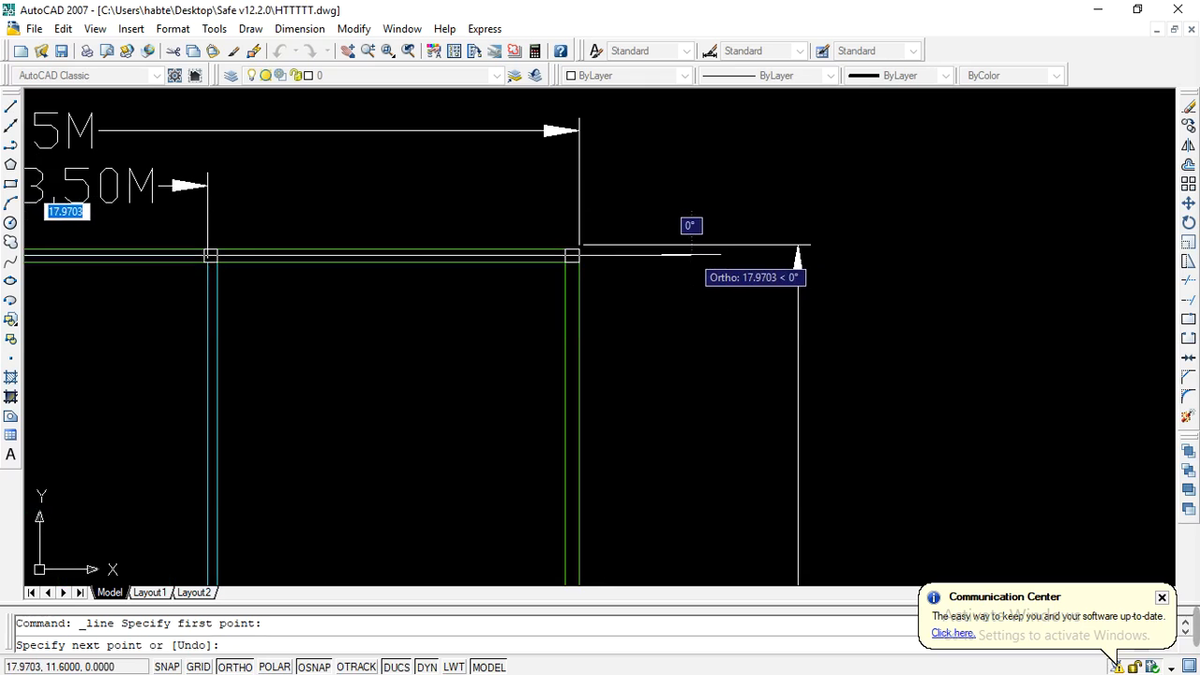
click(691, 255)
key(Escape)
scroll(691, 255, down, 2)
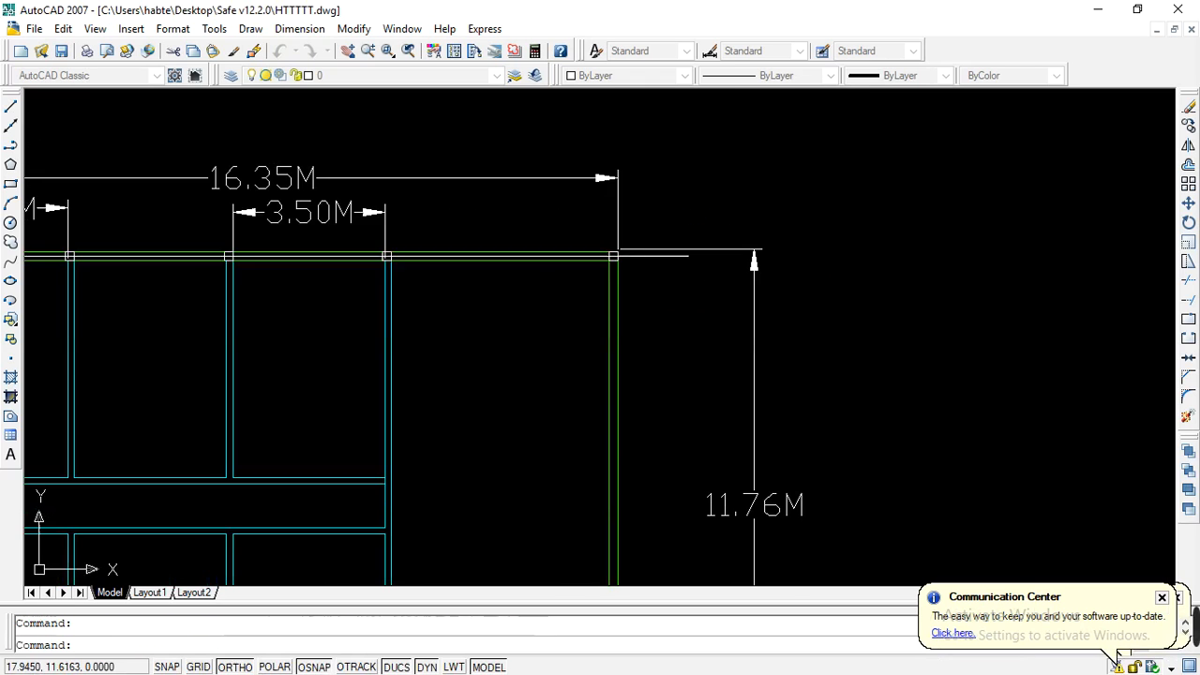
Step: Draw a vertical helper line about 2.07 long outside the left wall, crossing the level of the top wall's centreline
scroll(635, 163, down, 4)
scroll(357, 197, up, 4)
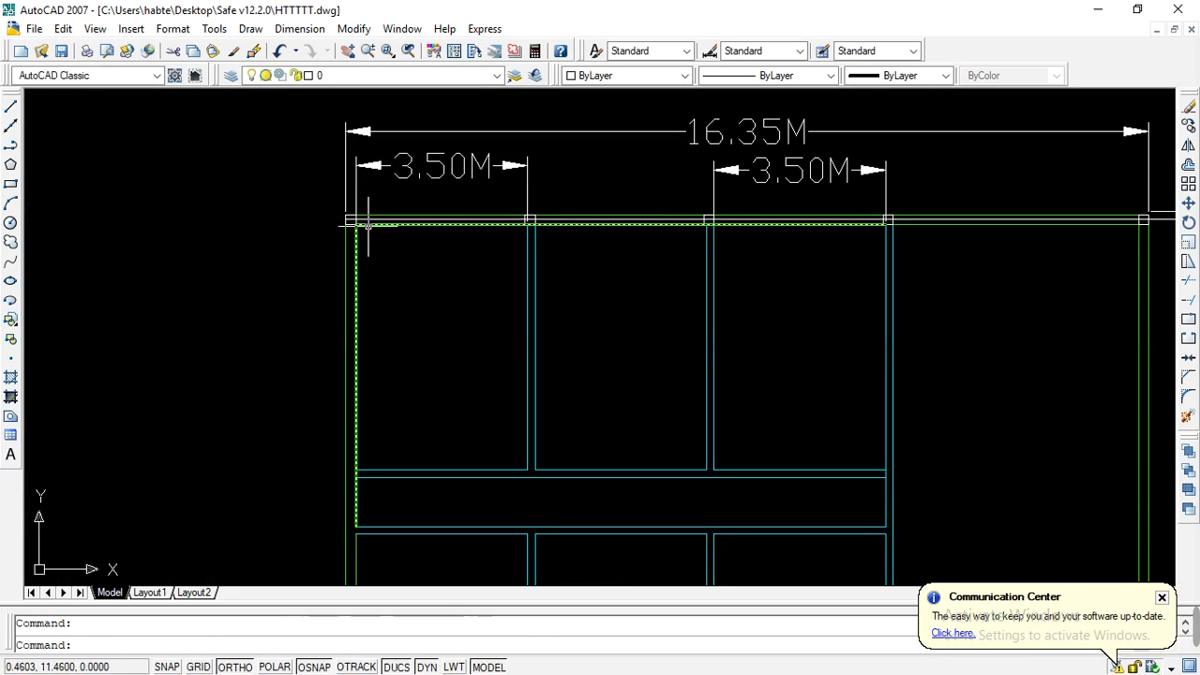
click(11, 109)
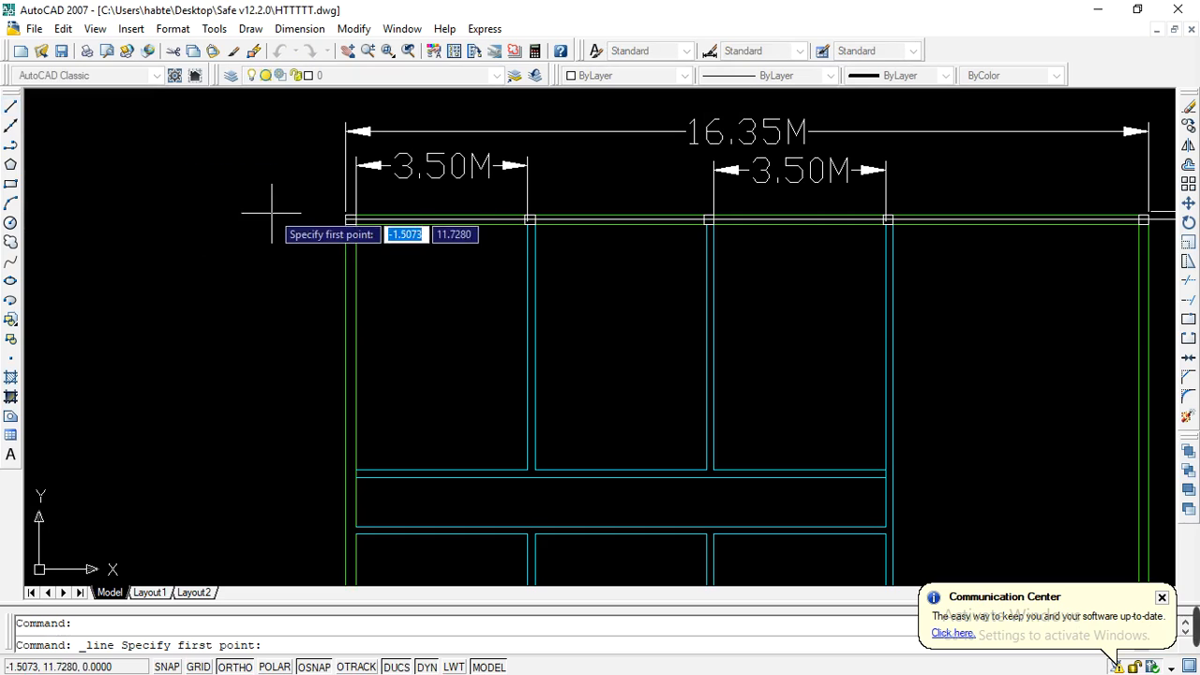
click(272, 180)
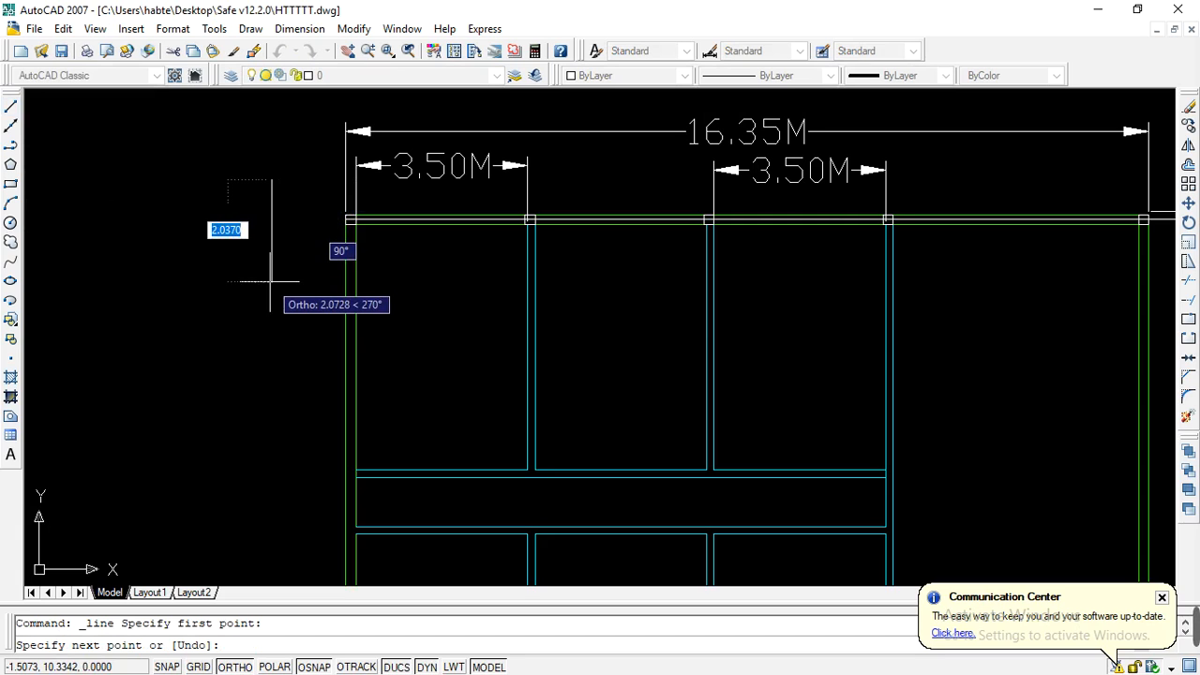
click(271, 278)
key(Escape)
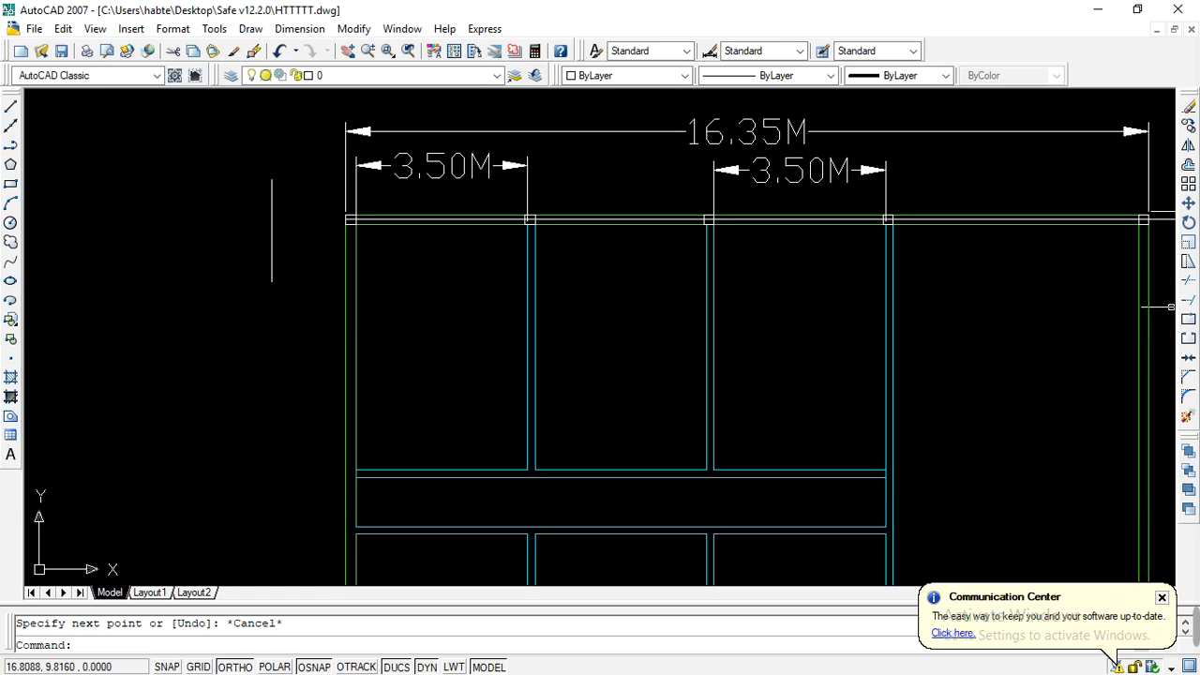
Step: Extend the left end of the top wall's centreline to the vertical helper line, using all objects as boundaries
click(1189, 300)
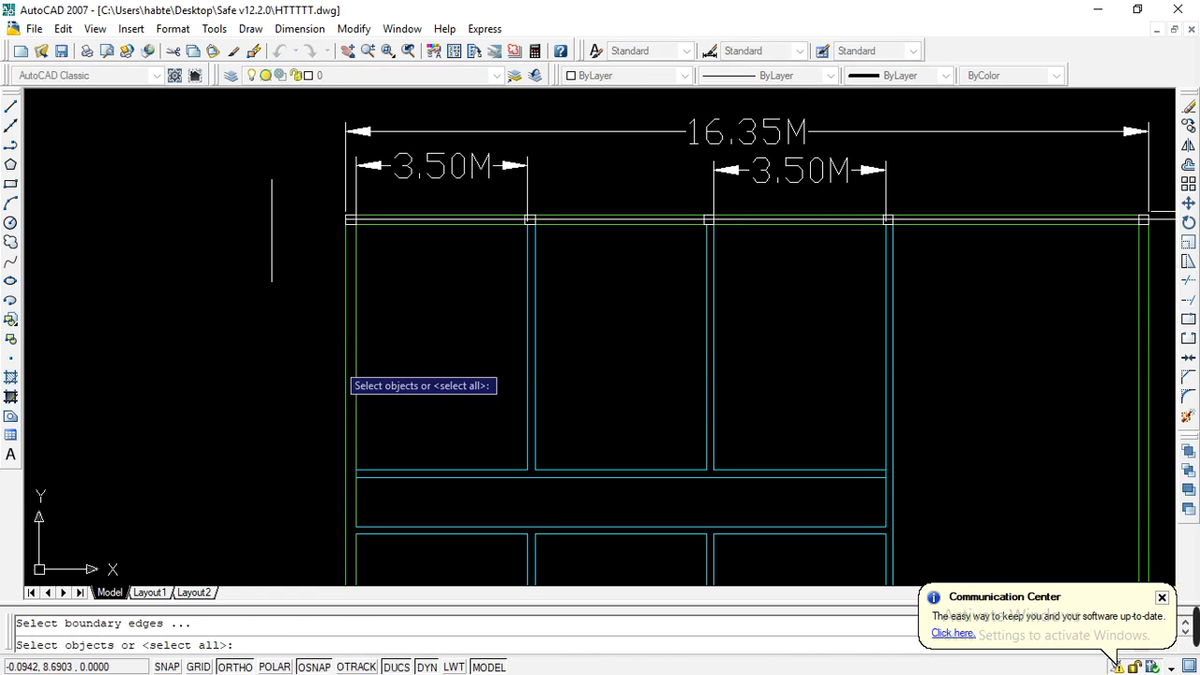
key(Return)
scroll(354, 214, up, 3)
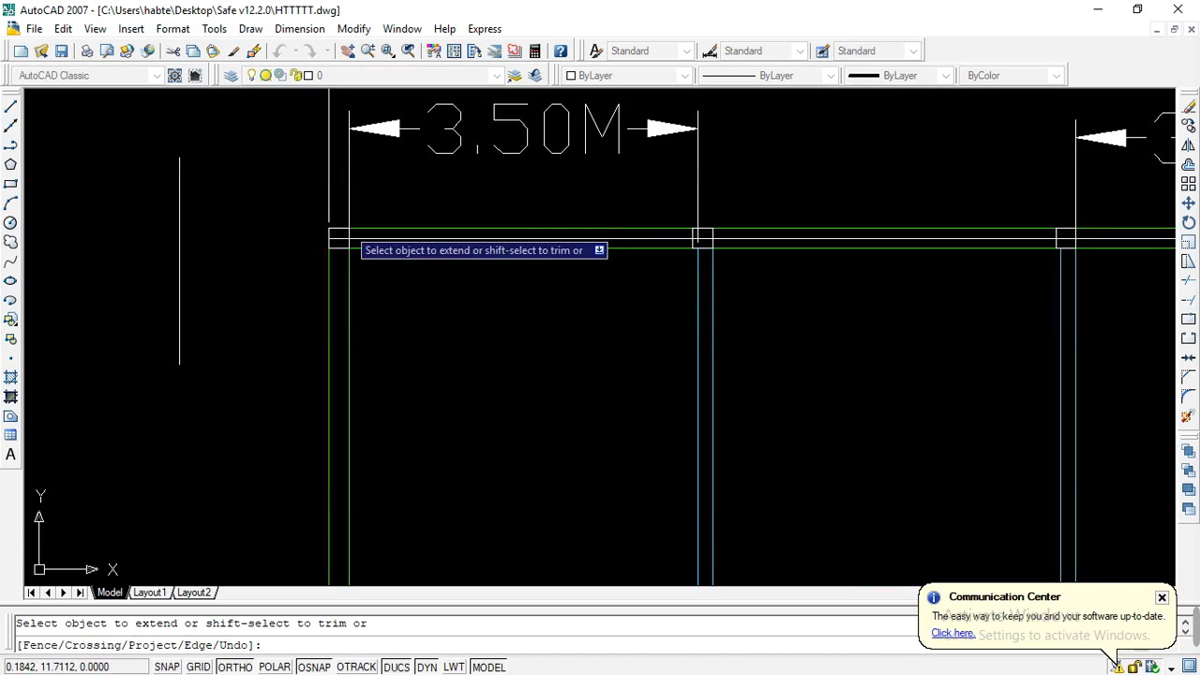
click(338, 235)
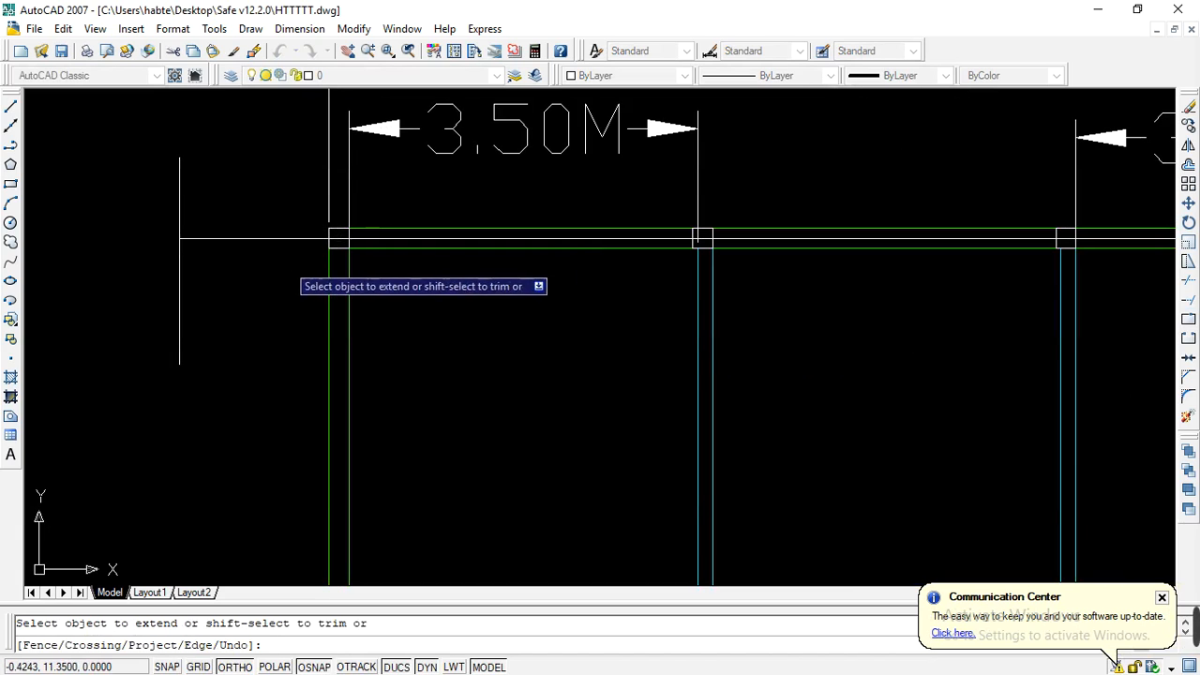
key(Escape)
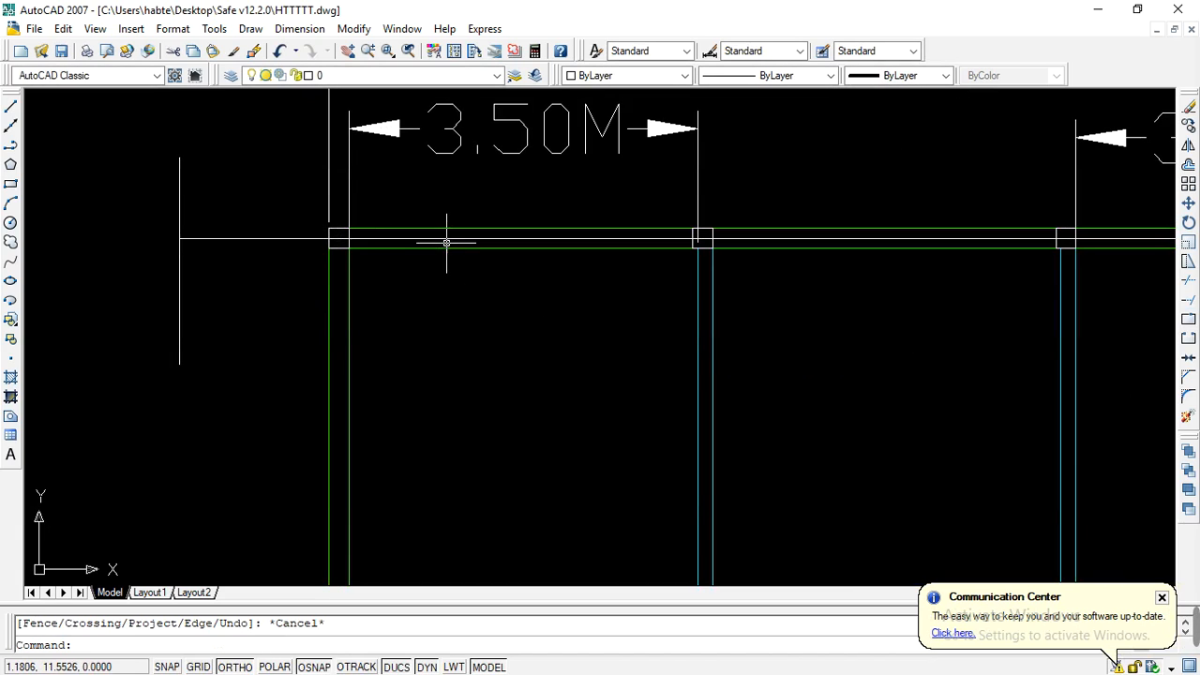
Step: Erase the vertical helper line outside the left wall
click(178, 275)
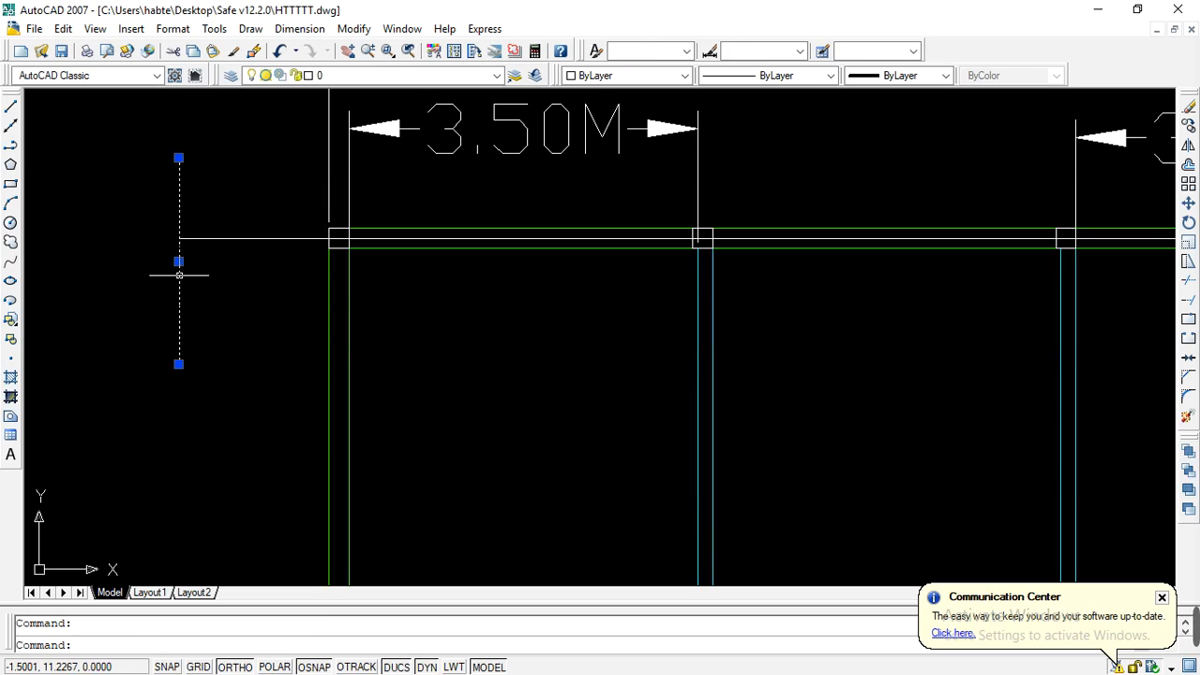
click(1189, 108)
scroll(322, 329, down, 5)
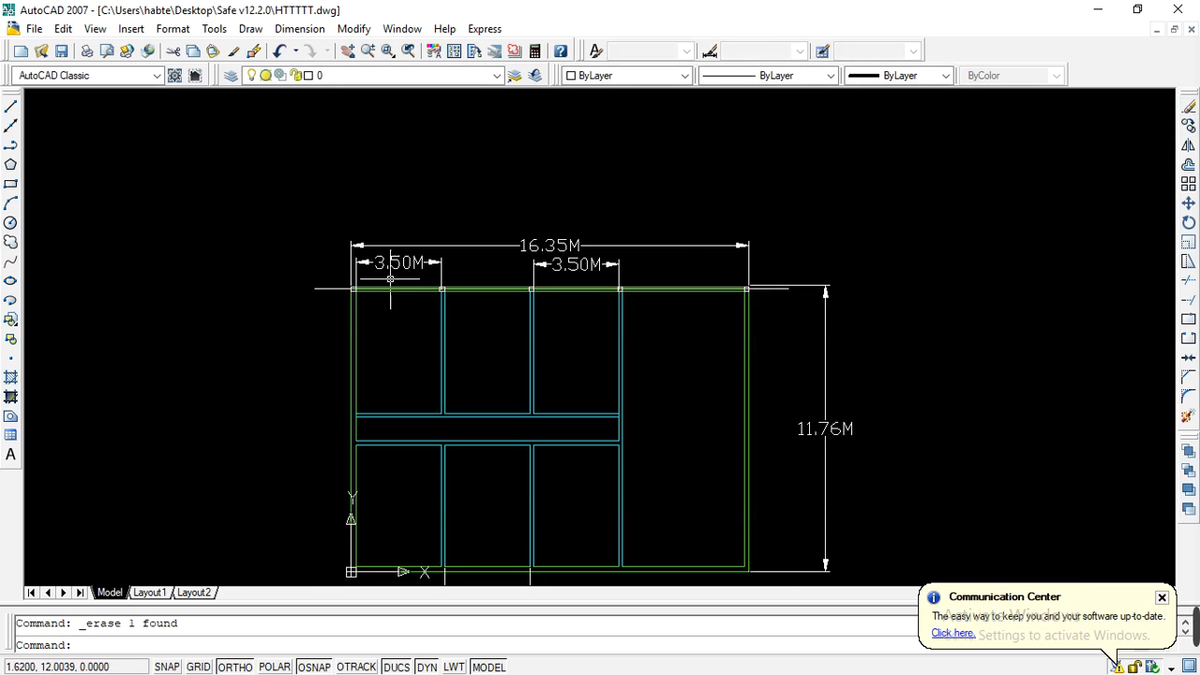
scroll(449, 310, up, 3)
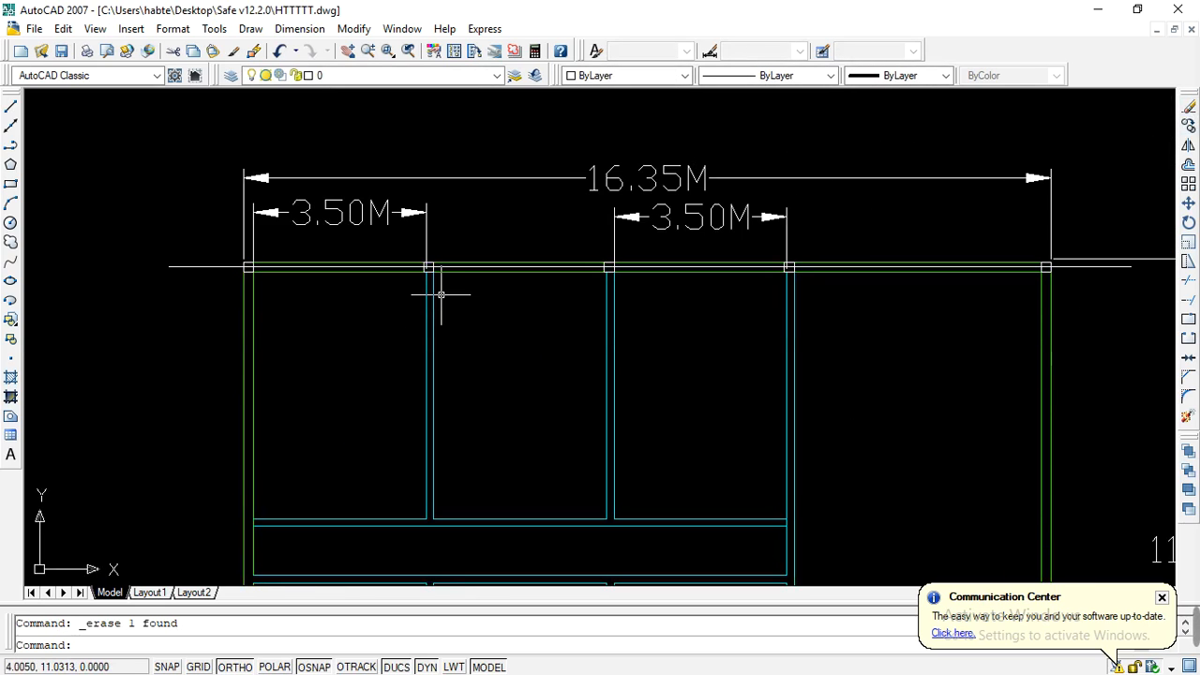
scroll(423, 289, down, 2)
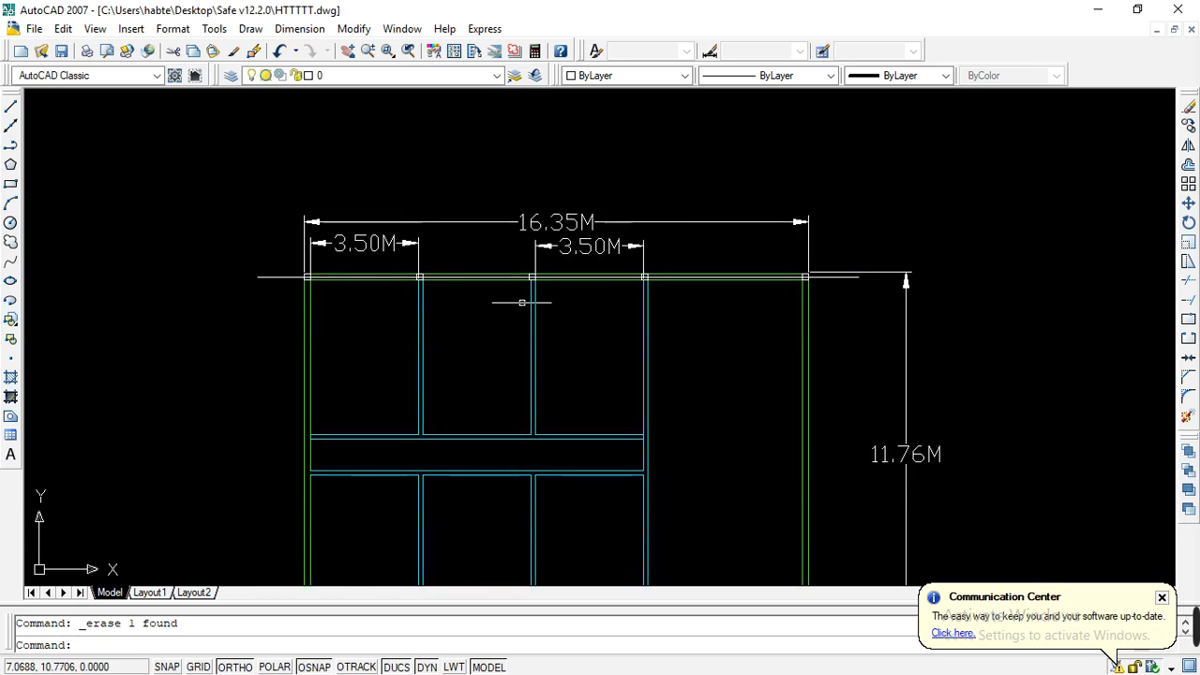
Step: Load the CENTERX2 linetype from acad.lin into the drawing
scroll(554, 300, up, 2)
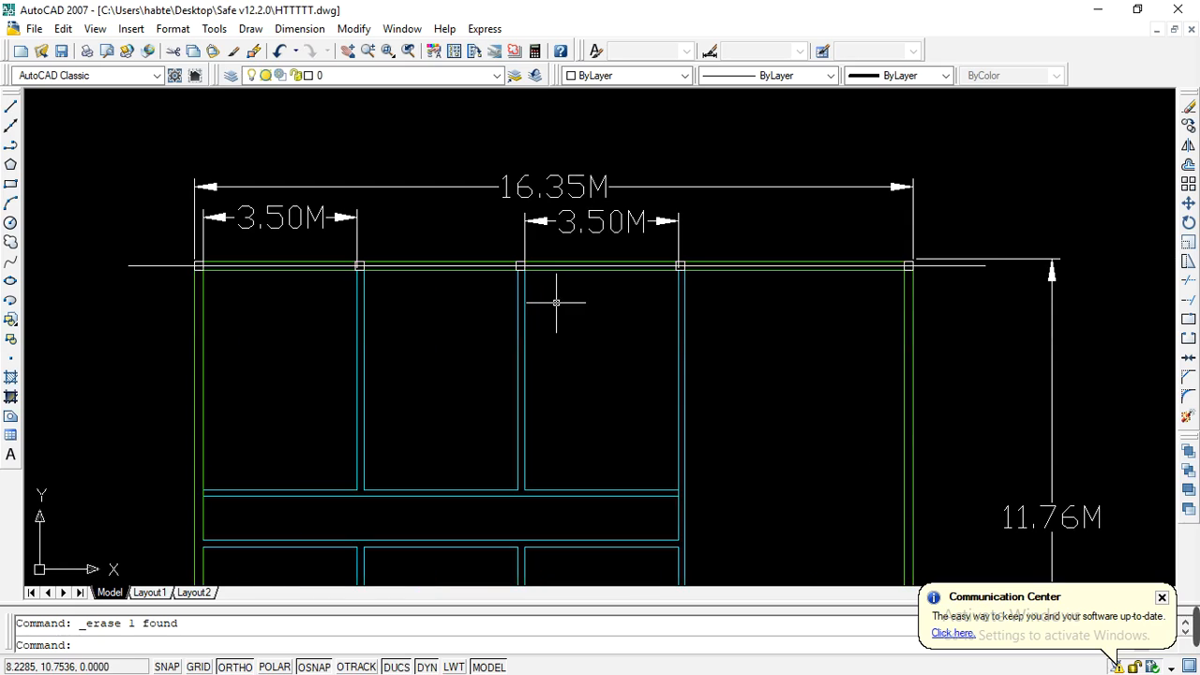
click(775, 78)
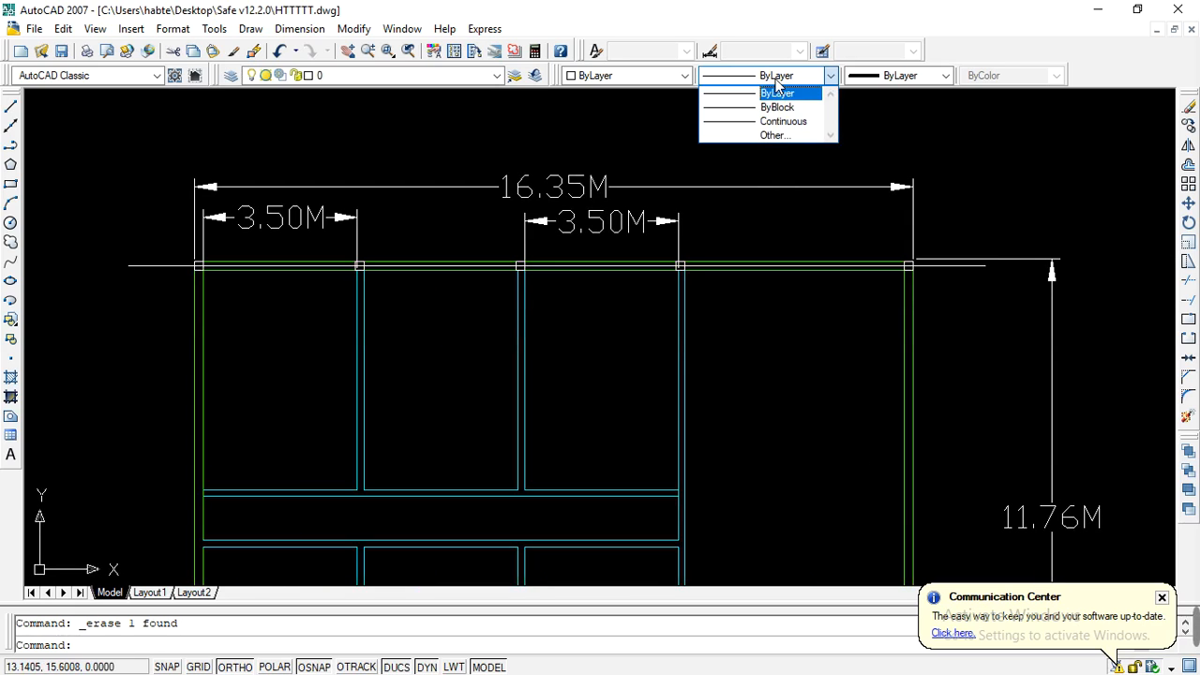
click(756, 136)
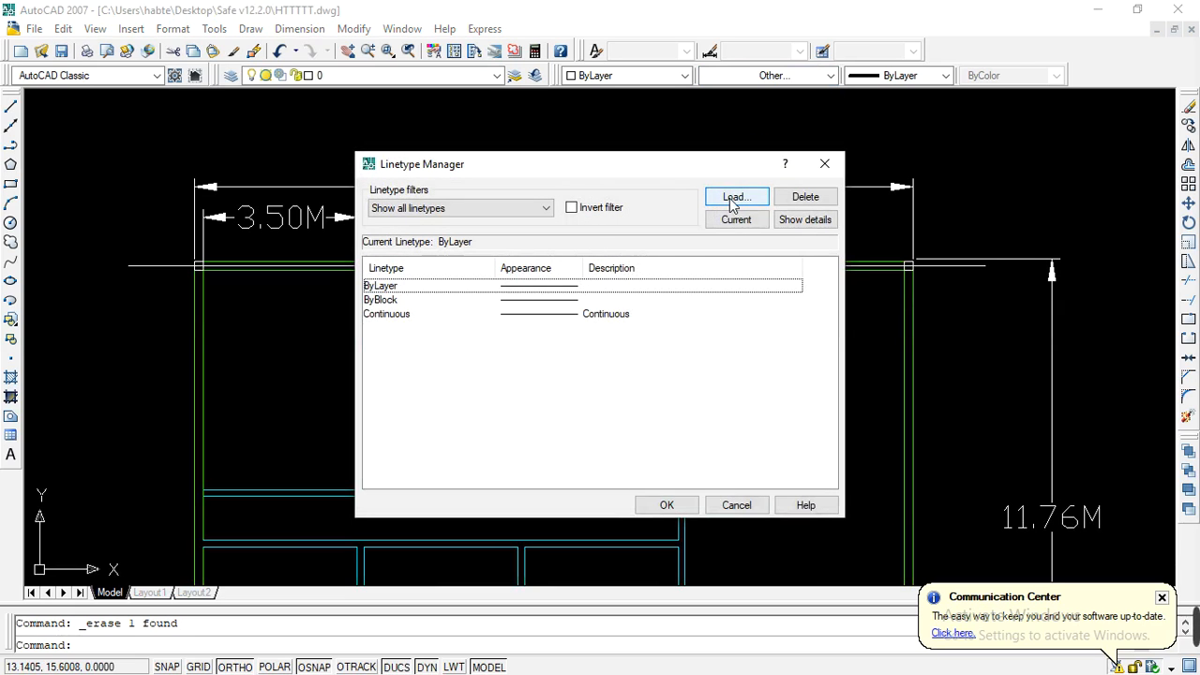
click(735, 198)
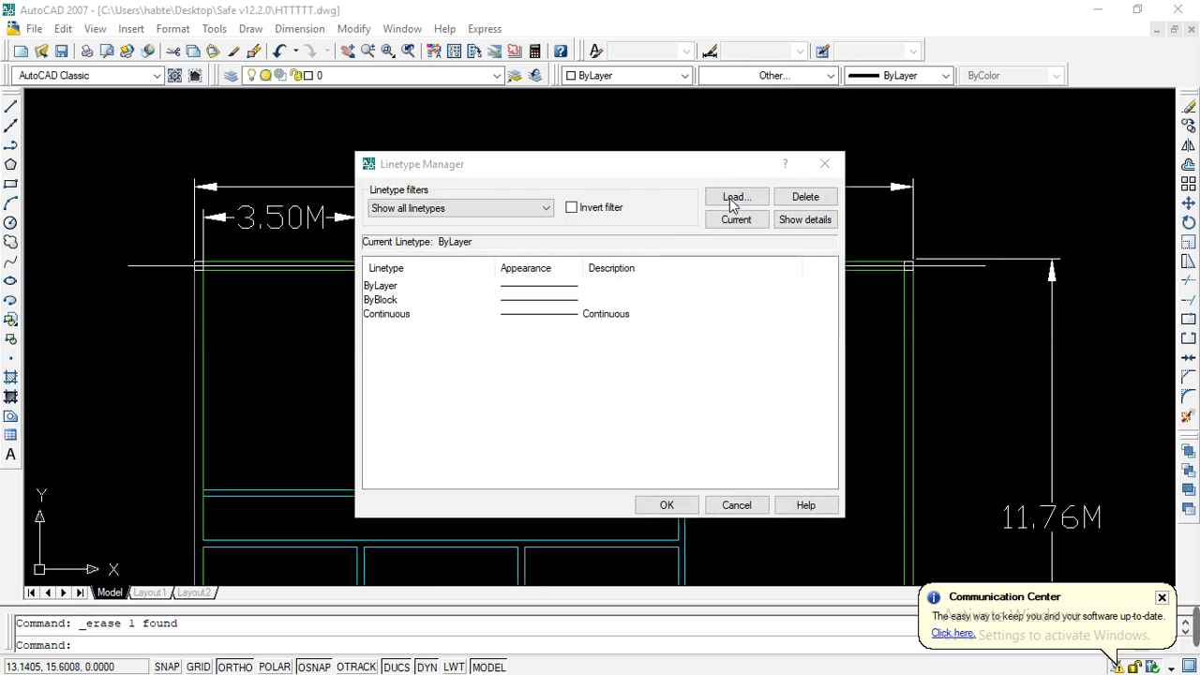
scroll(527, 374, down, 2)
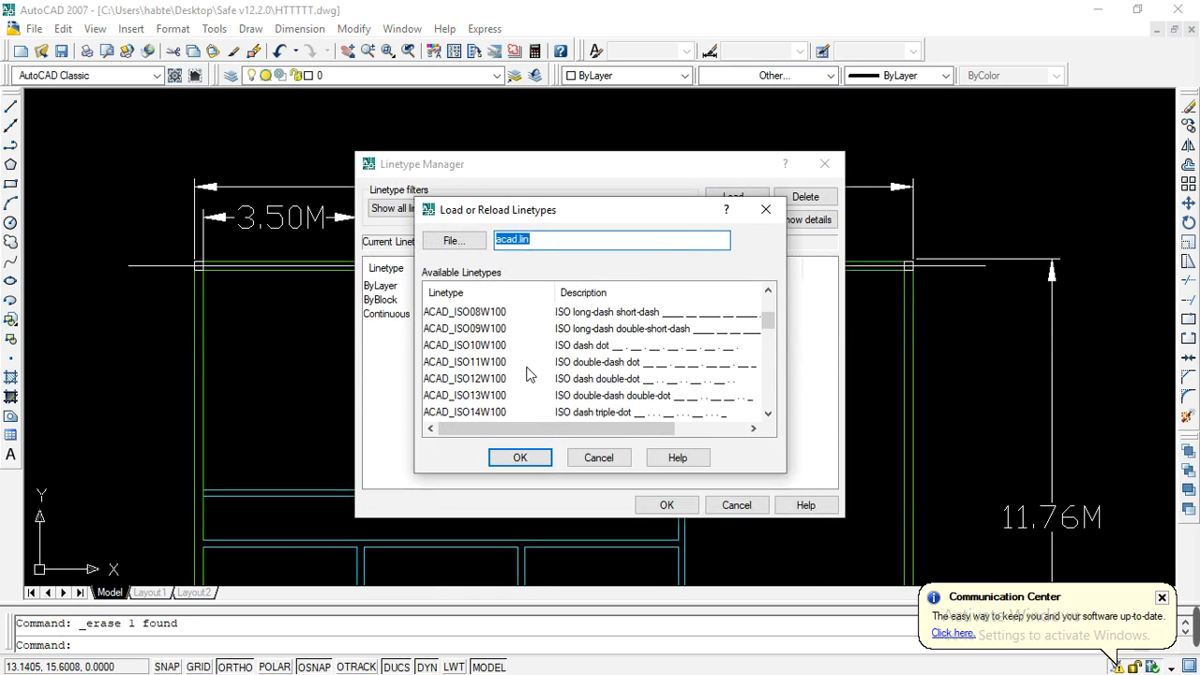
scroll(524, 363, down, 2)
scroll(547, 373, up, 1)
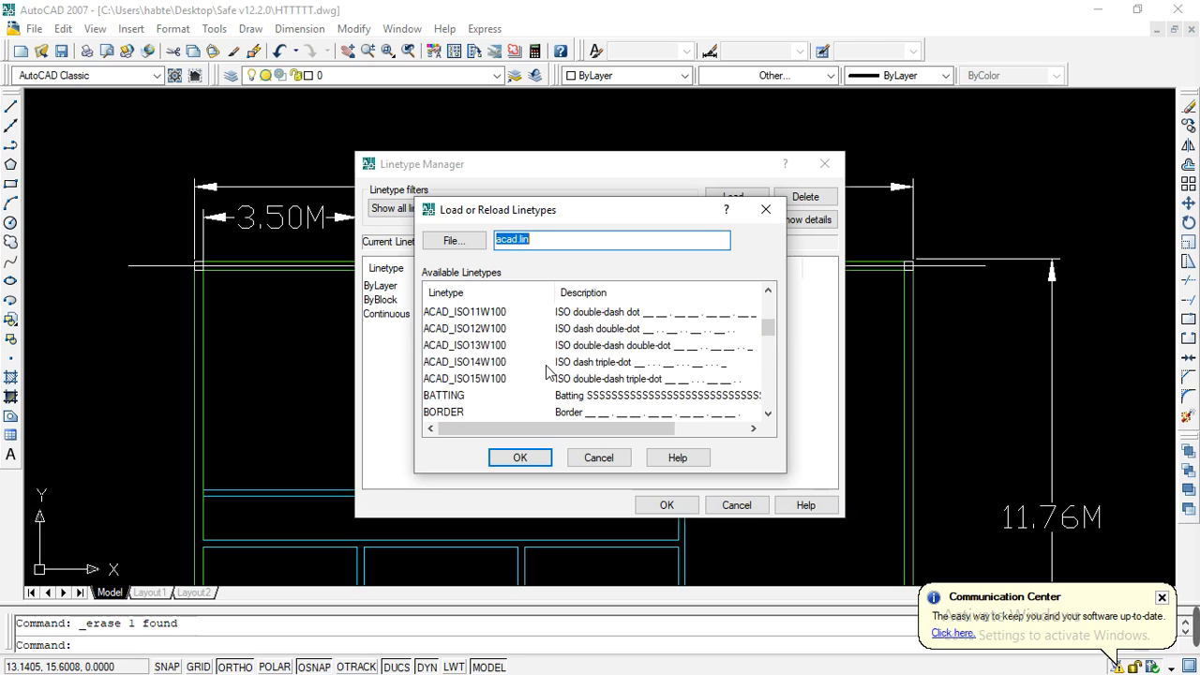
scroll(546, 373, down, 2)
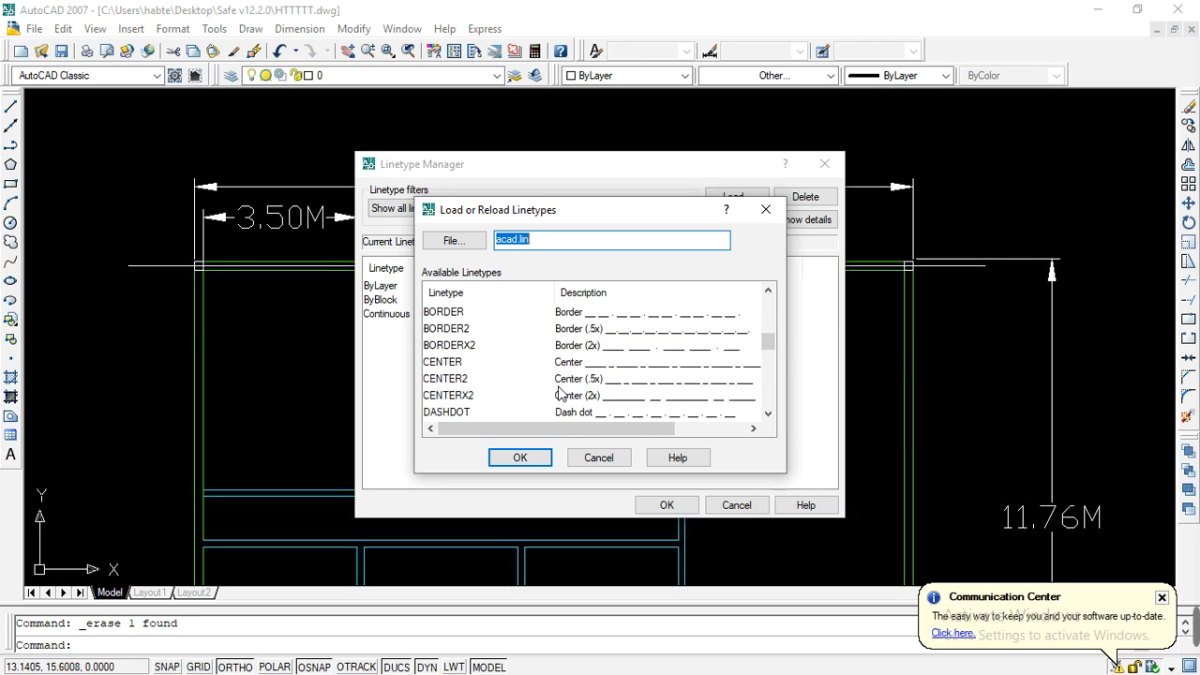
scroll(560, 393, down, 1)
click(575, 346)
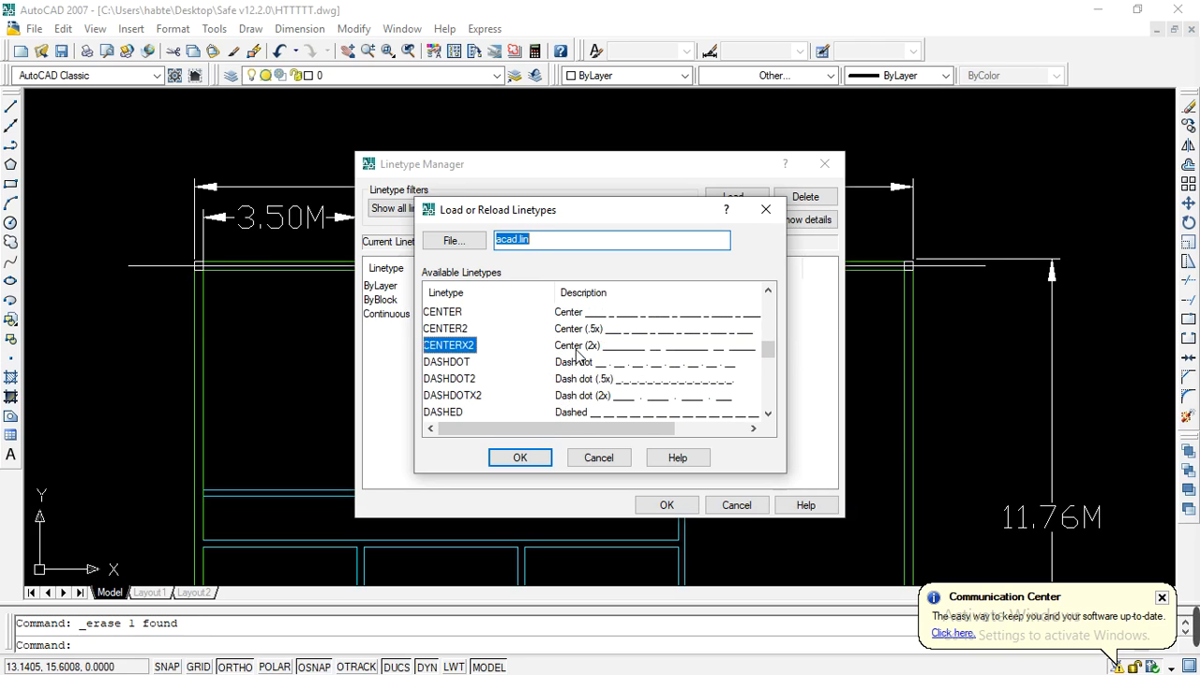
click(530, 458)
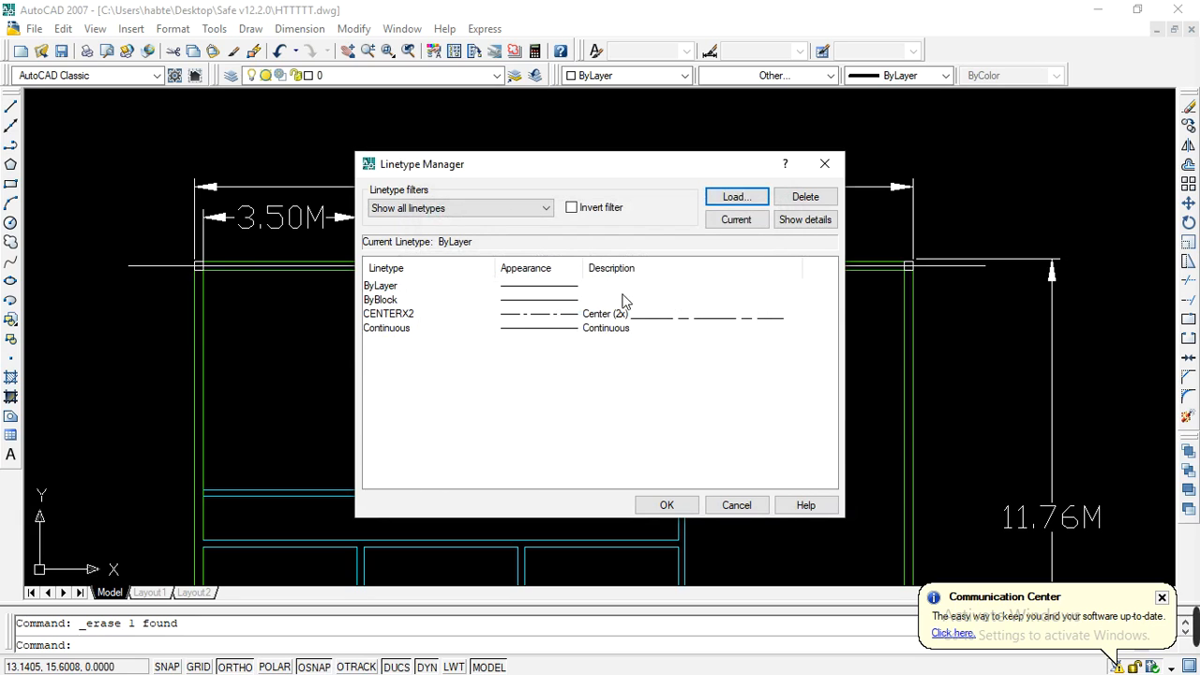
click(570, 317)
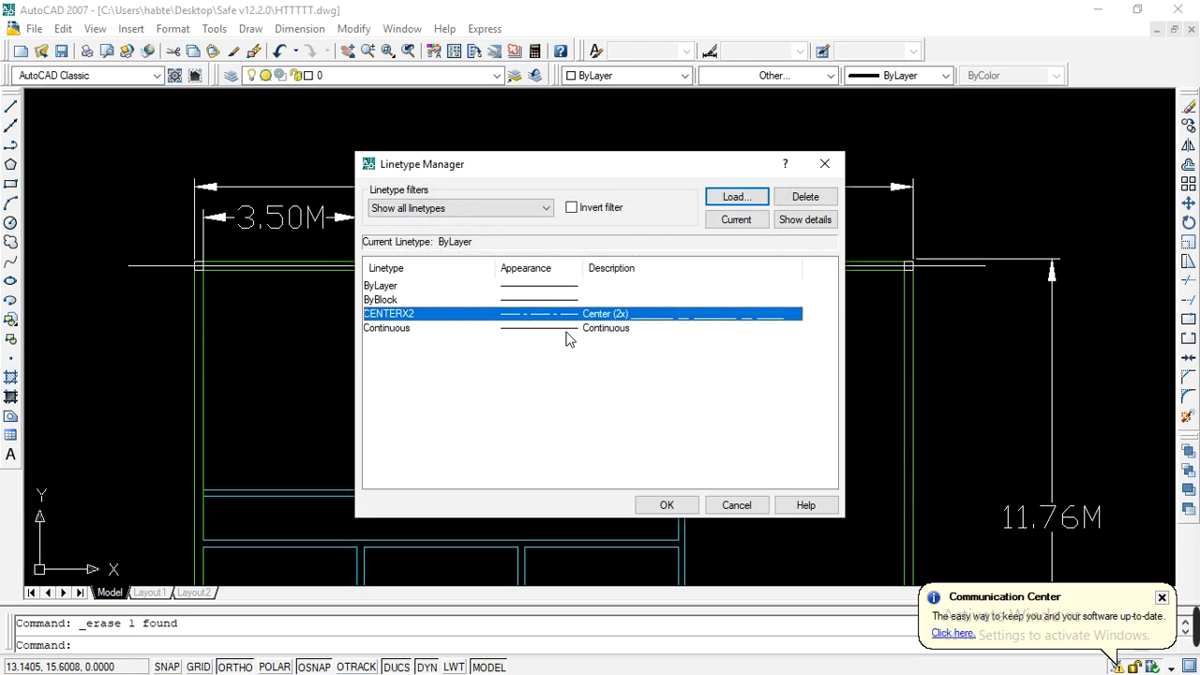
click(667, 506)
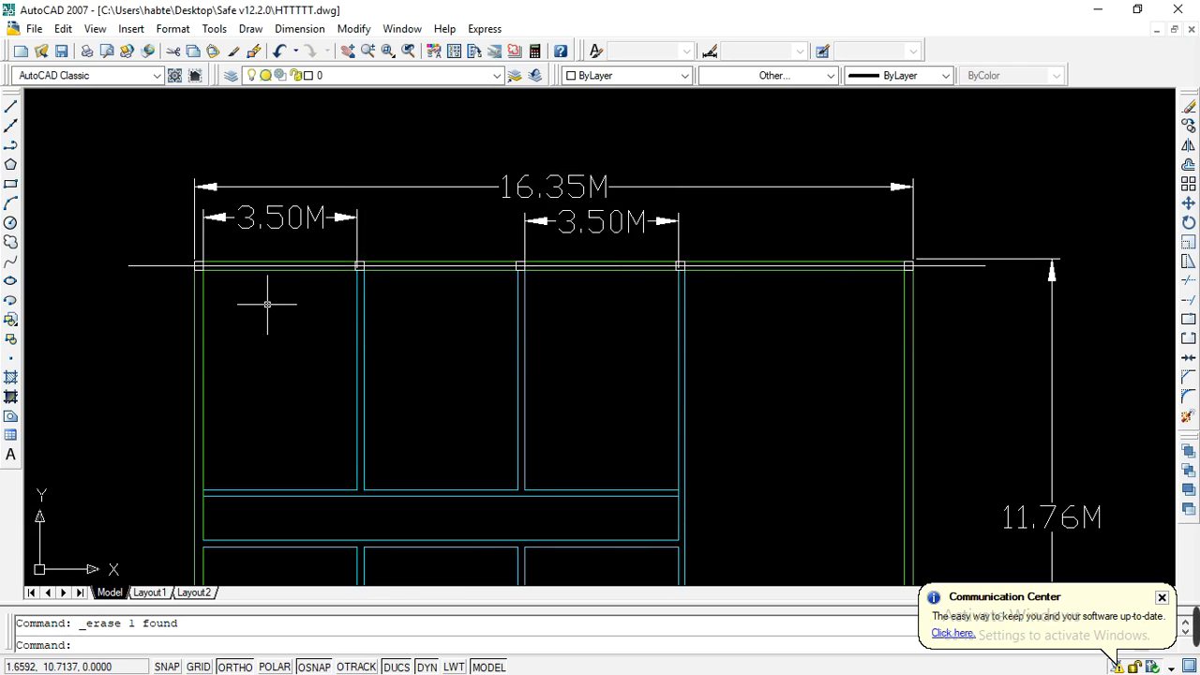
Step: Assign the CENTERX2 linetype to the horizontal centreline through the top wall
click(172, 265)
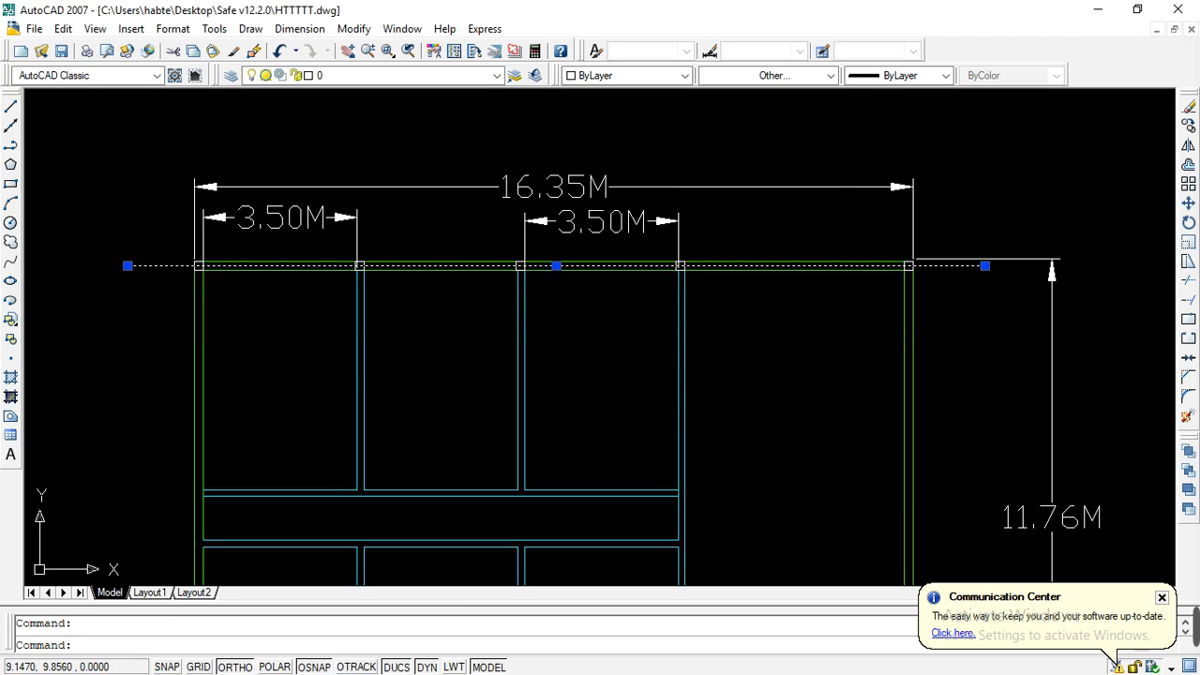
click(790, 79)
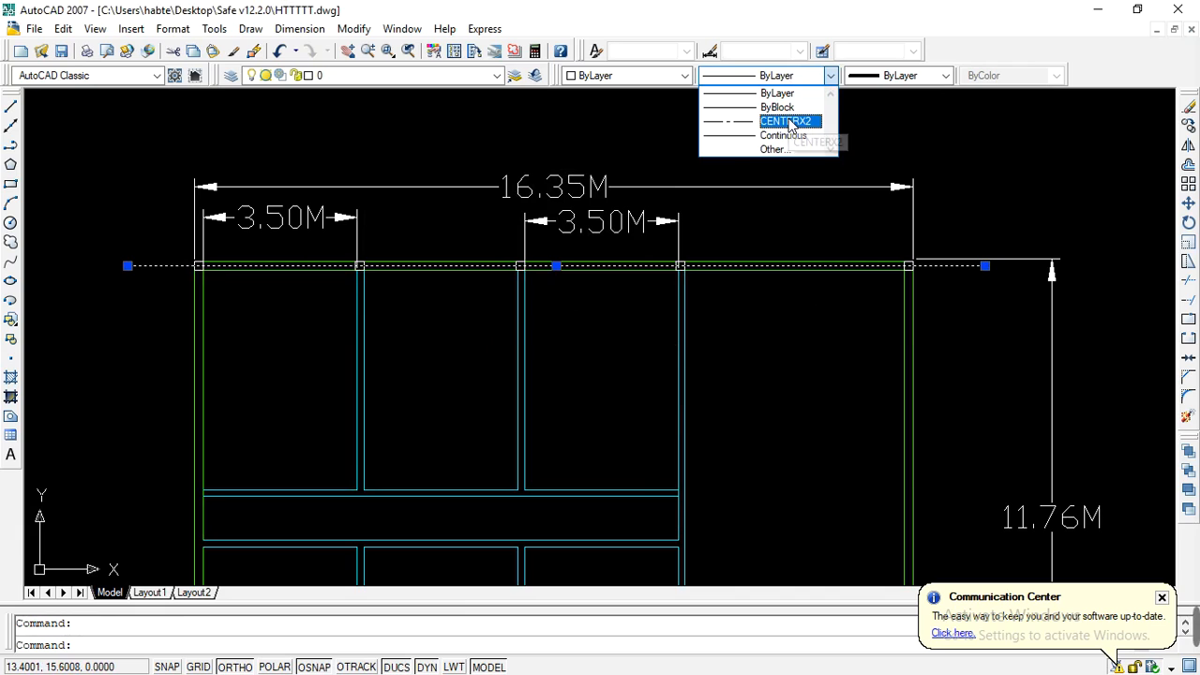
click(787, 121)
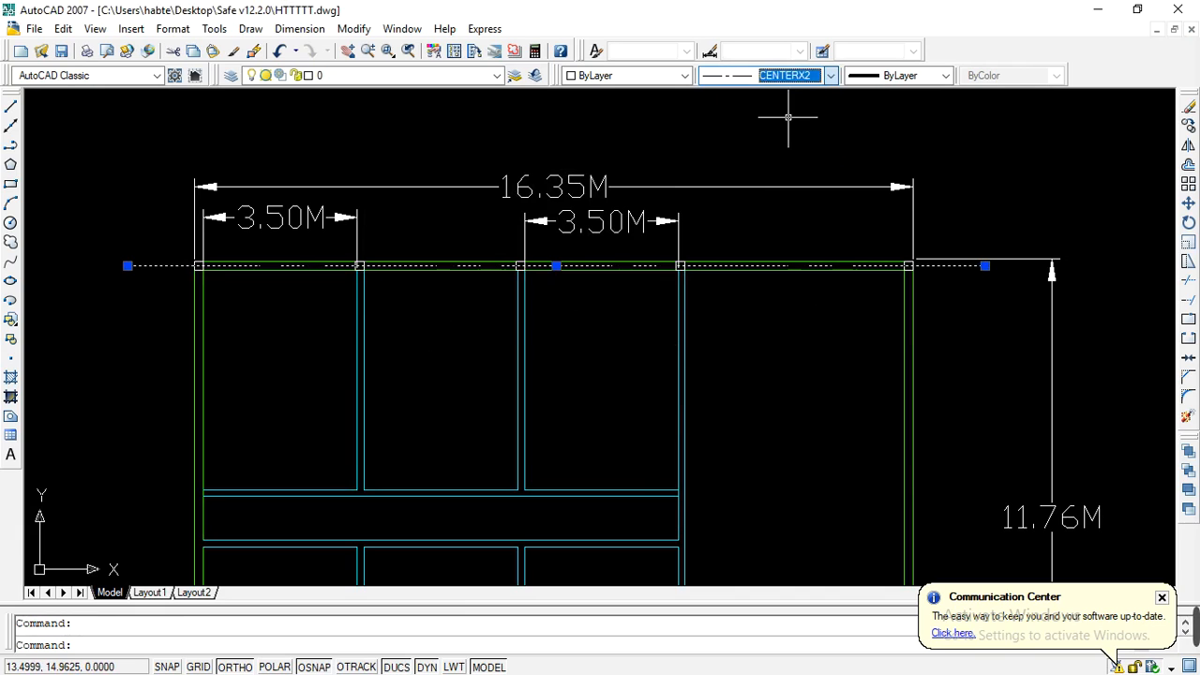
key(Escape)
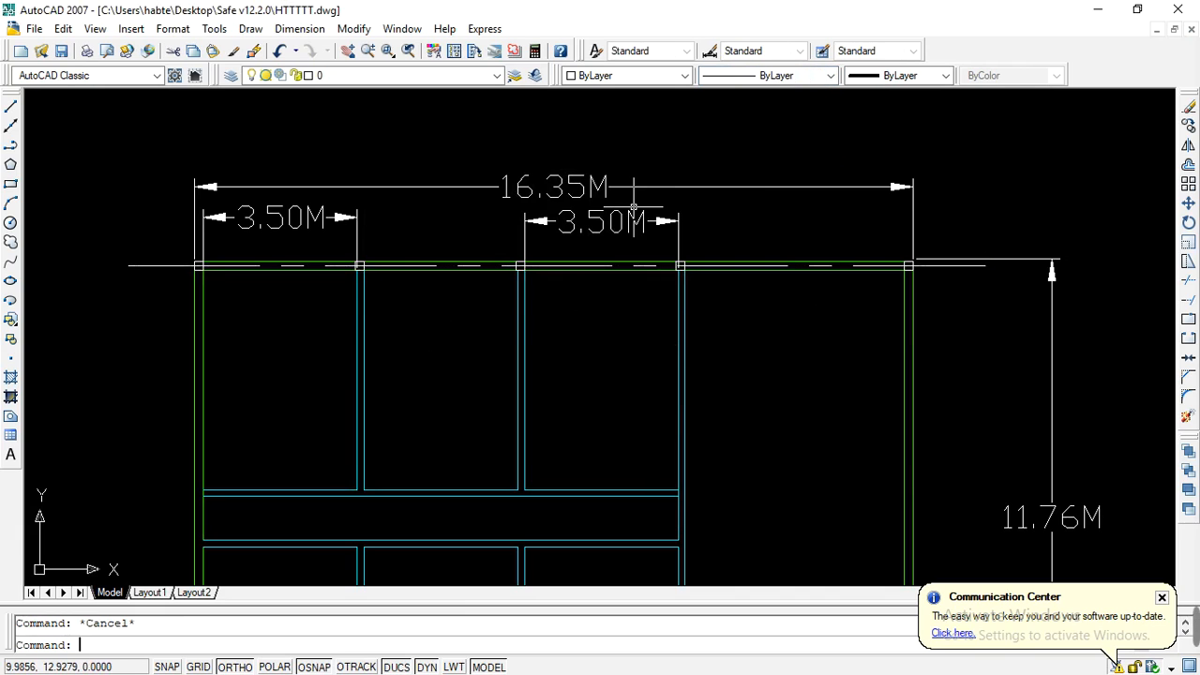
scroll(380, 286, down, 5)
scroll(416, 294, up, 4)
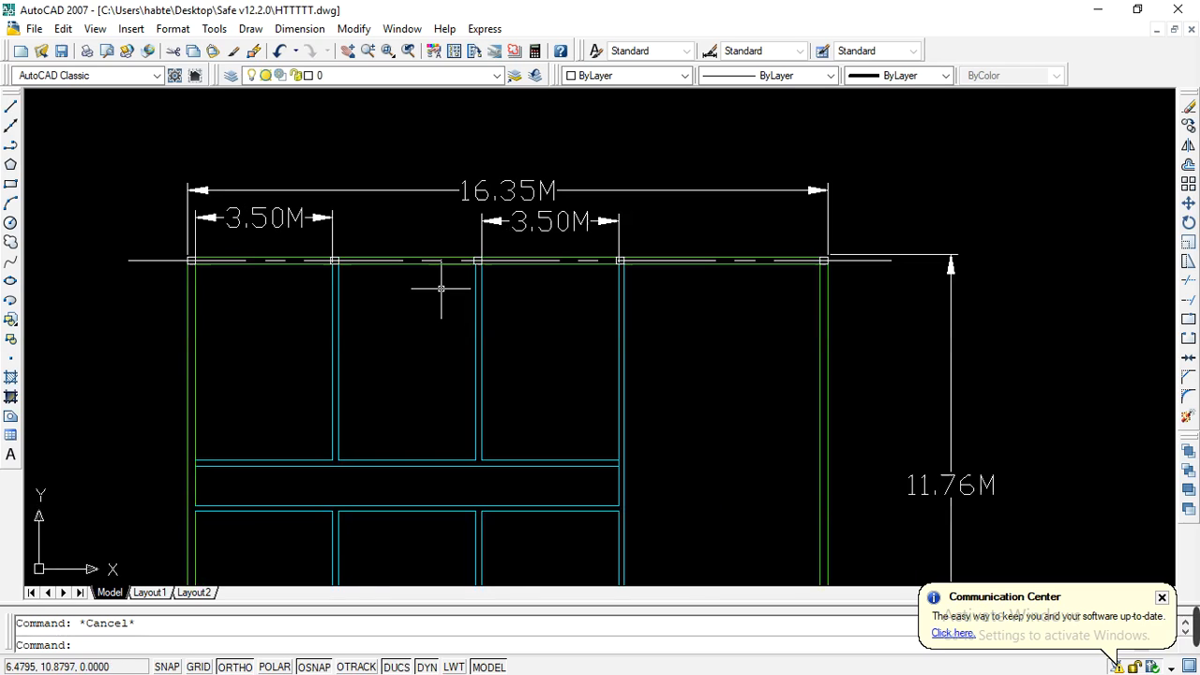
scroll(532, 304, down, 2)
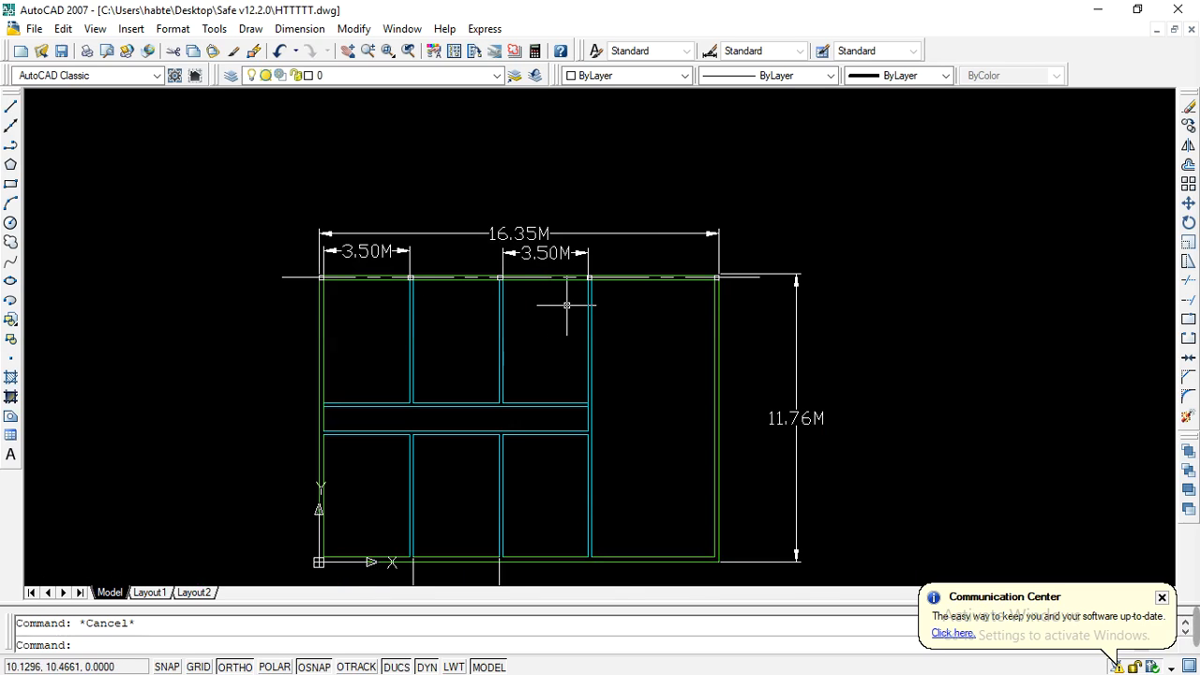
scroll(602, 310, up, 3)
scroll(562, 300, down, 2)
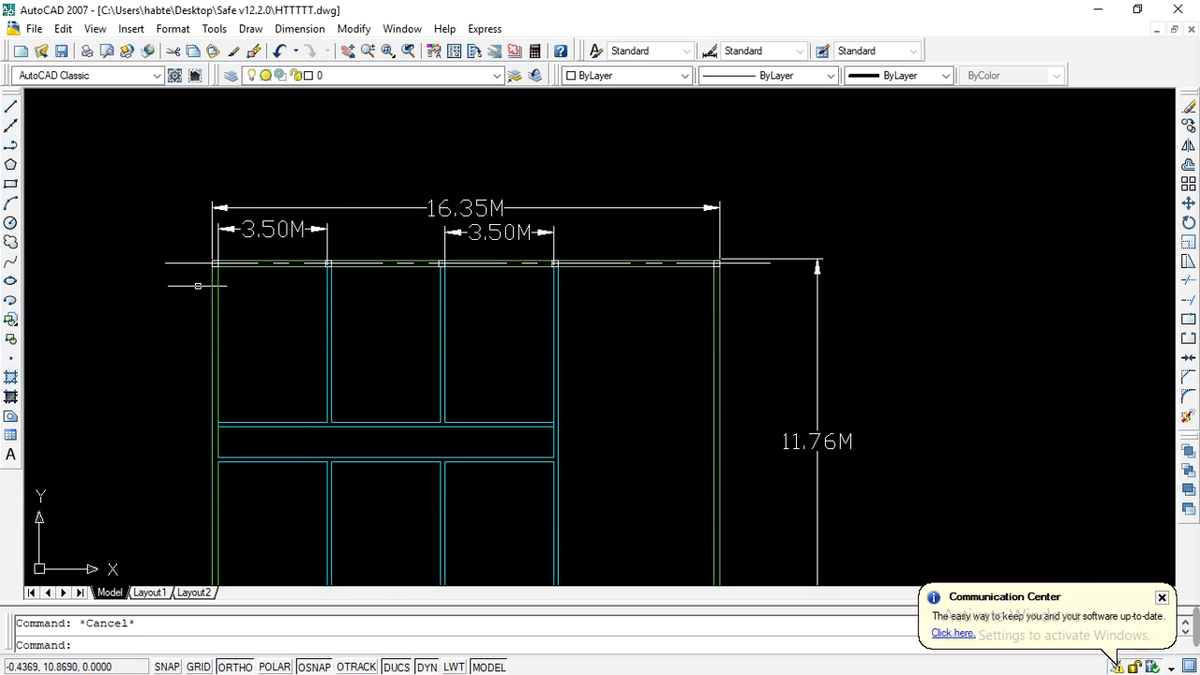
scroll(196, 285, up, 1)
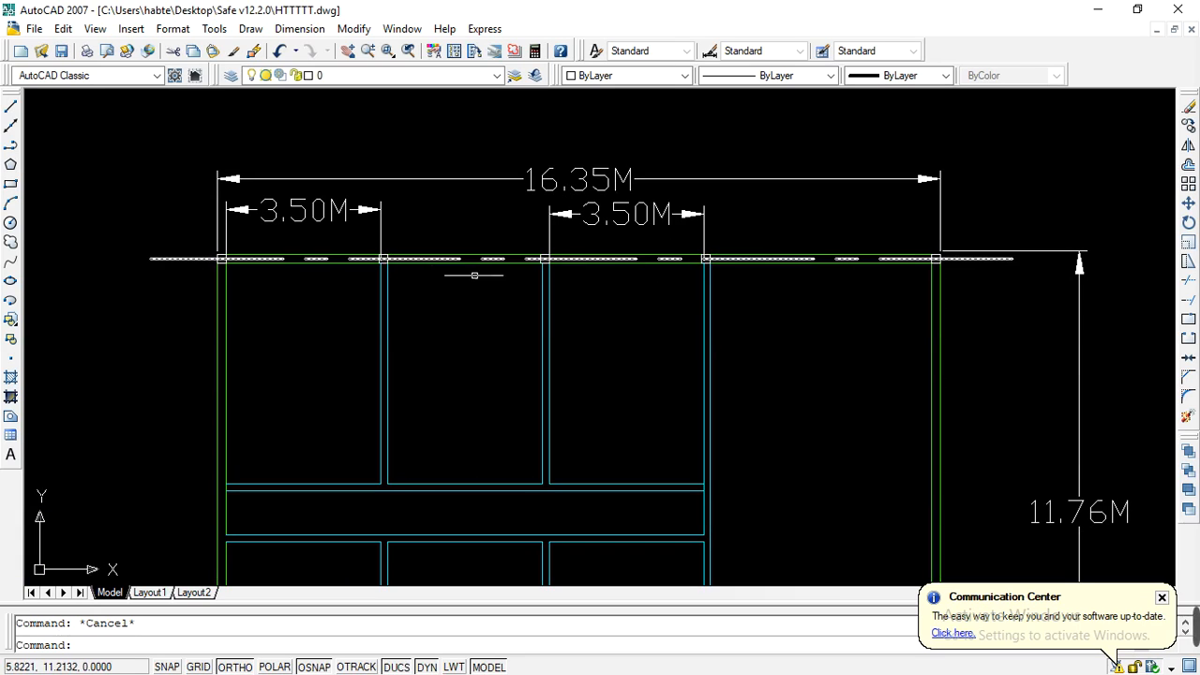
scroll(469, 255, down, 1)
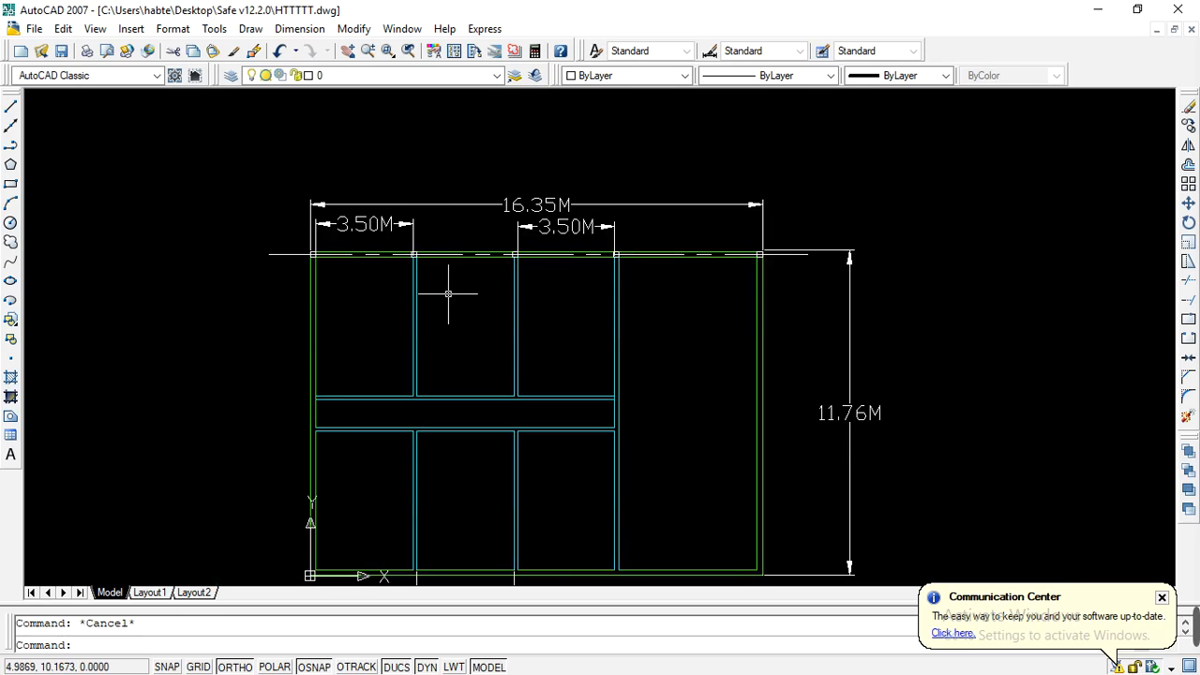
Step: Select the first three column squares from the left along the top wall, at the corner and the first two partitions
scroll(343, 268, up, 3)
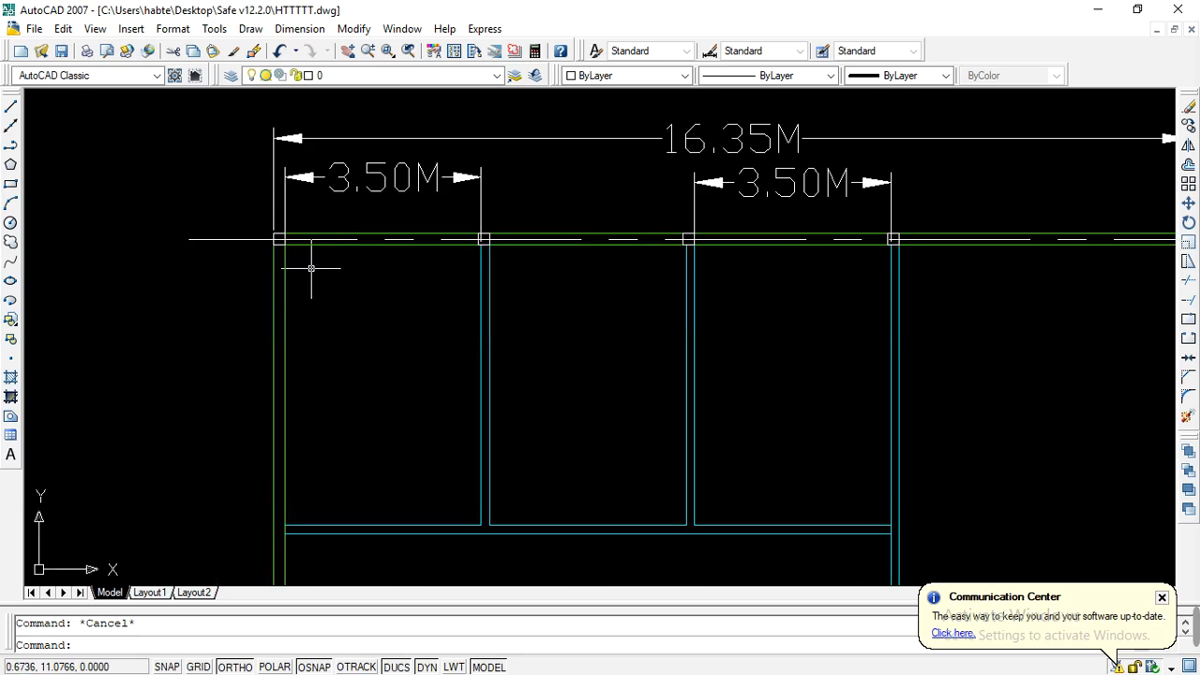
click(250, 208)
click(327, 271)
click(461, 222)
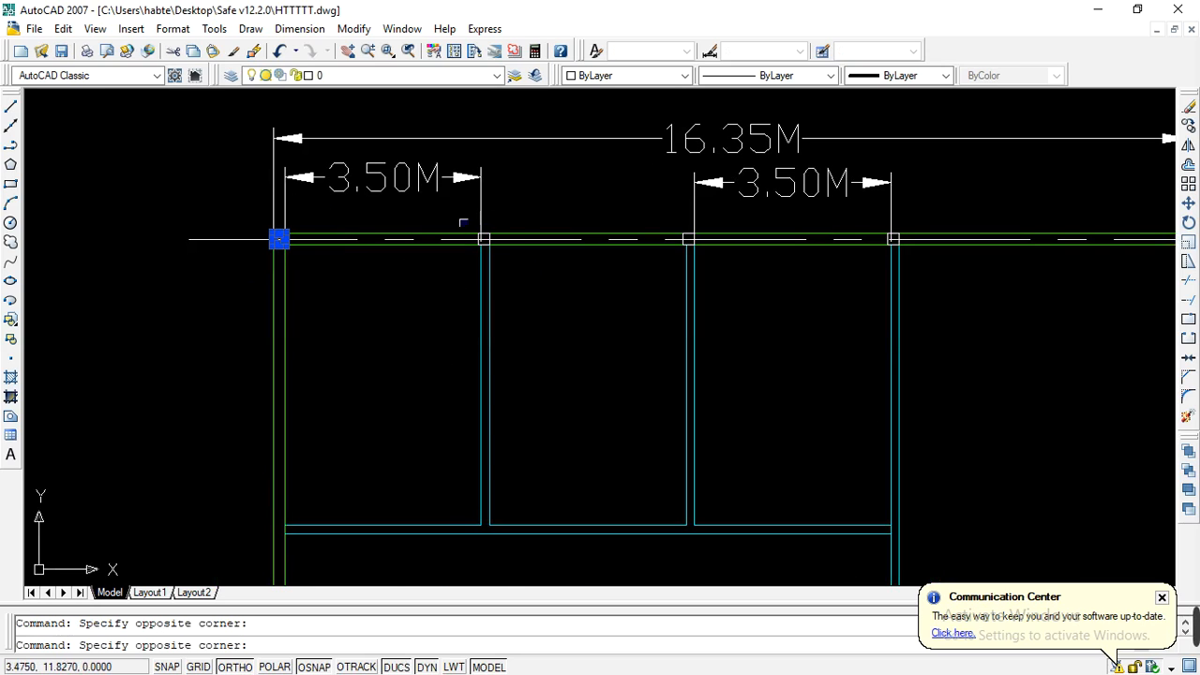
click(528, 279)
scroll(404, 270, down, 2)
scroll(512, 272, up, 3)
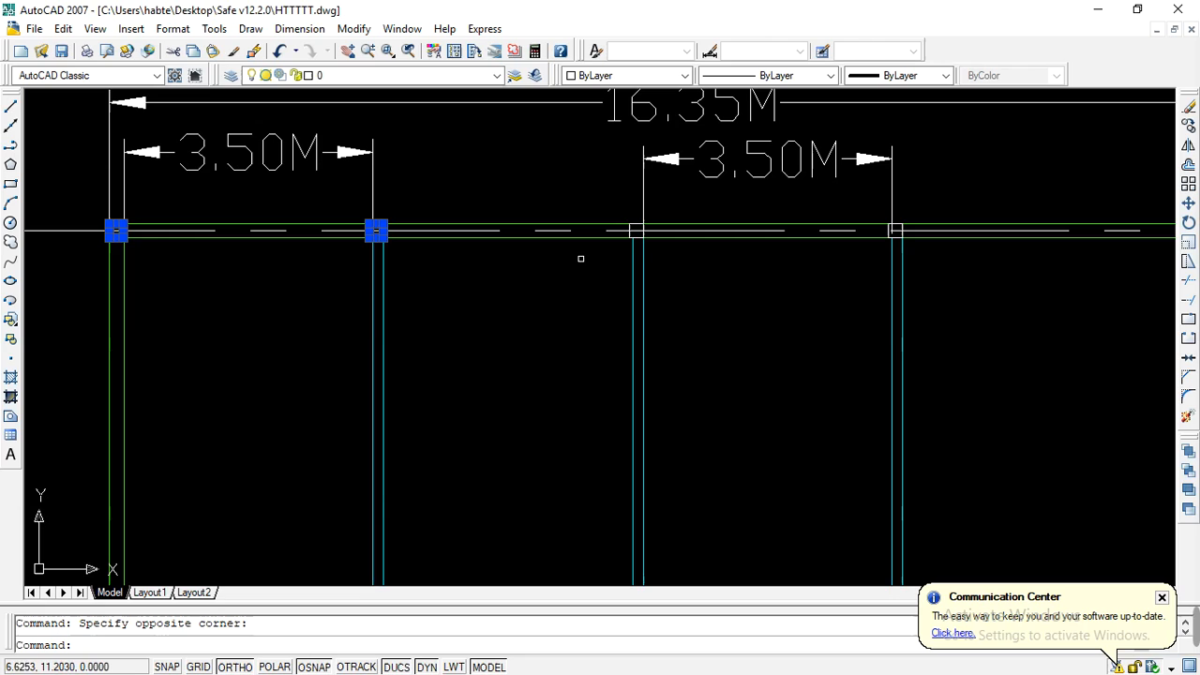
click(600, 197)
click(600, 197)
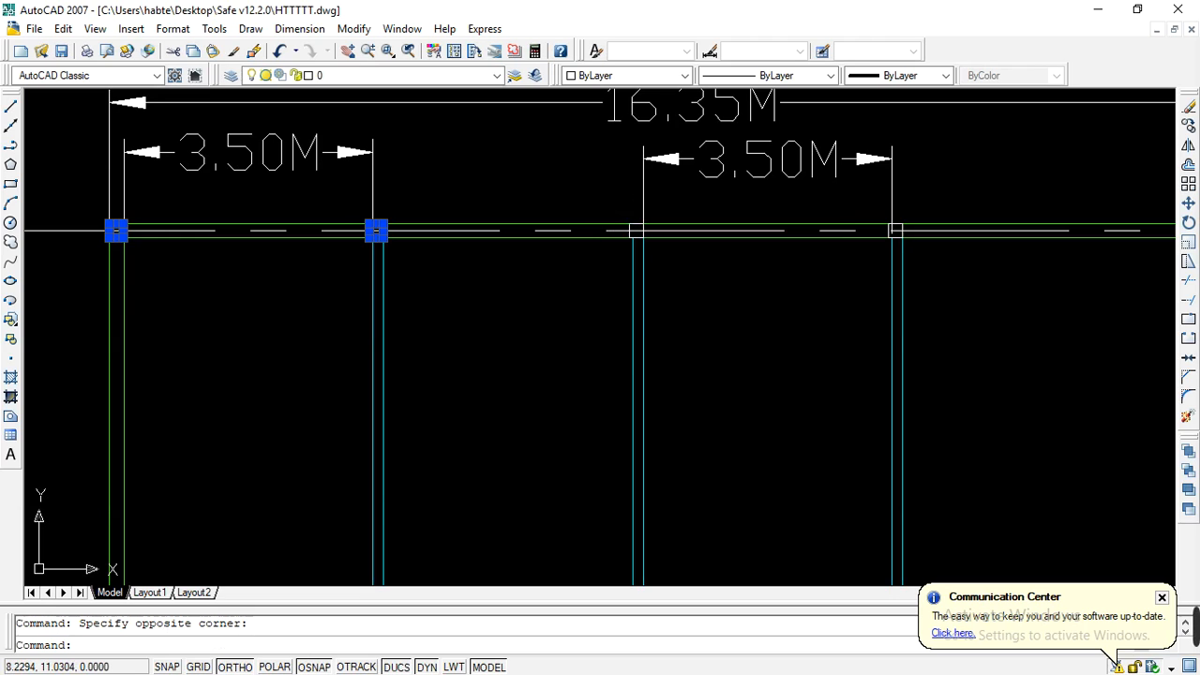
click(581, 199)
click(676, 262)
scroll(622, 257, down, 2)
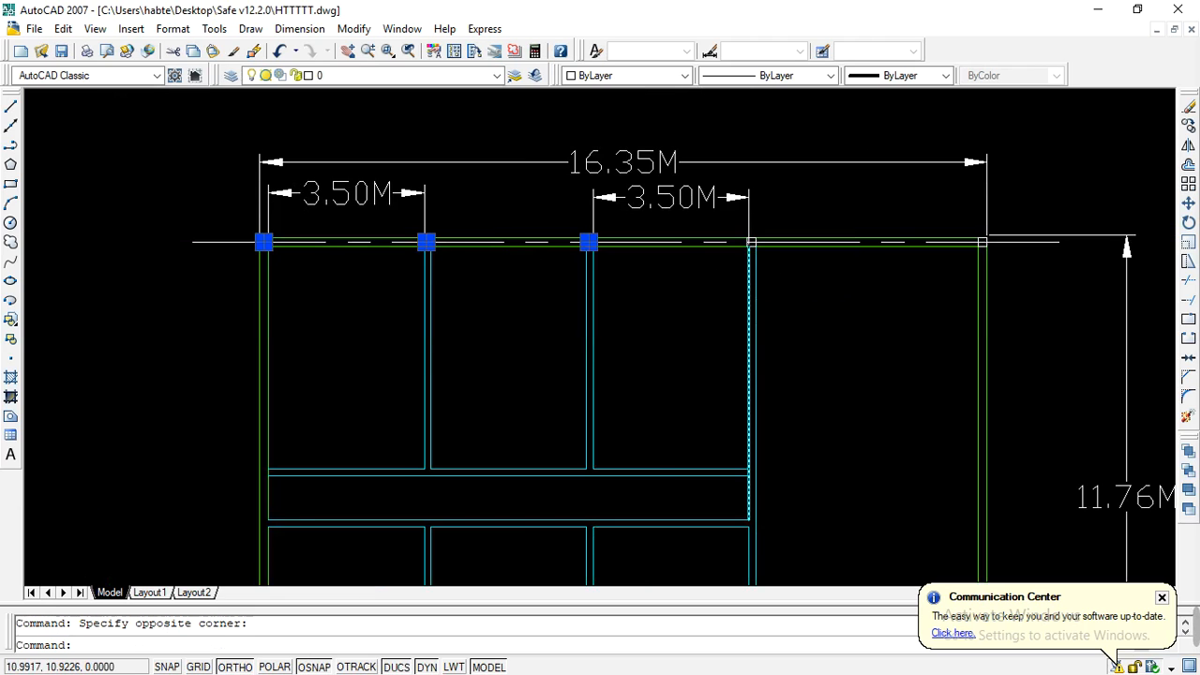
Step: Add the third partition's column square, the right corner square and the top wall's centreline to the selection
scroll(729, 197, up, 3)
click(718, 172)
click(793, 260)
scroll(351, 276, down, 4)
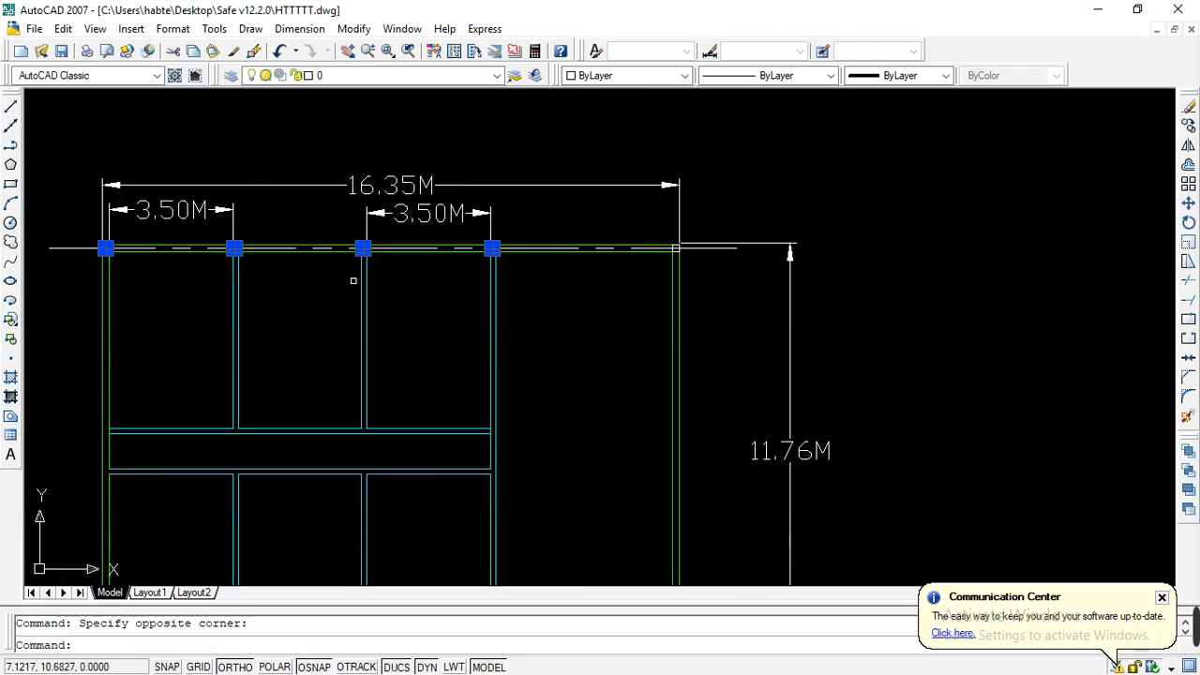
scroll(649, 284, up, 2)
scroll(650, 284, up, 2)
click(662, 179)
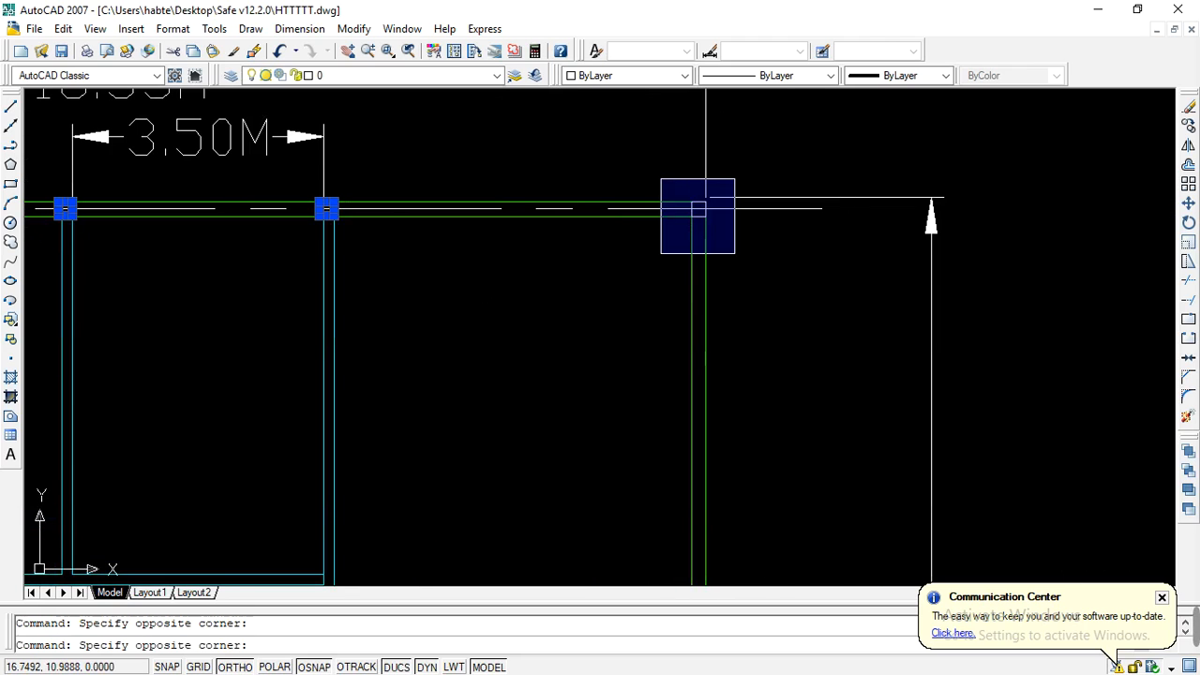
click(737, 254)
scroll(740, 254, down, 4)
scroll(737, 244, up, 3)
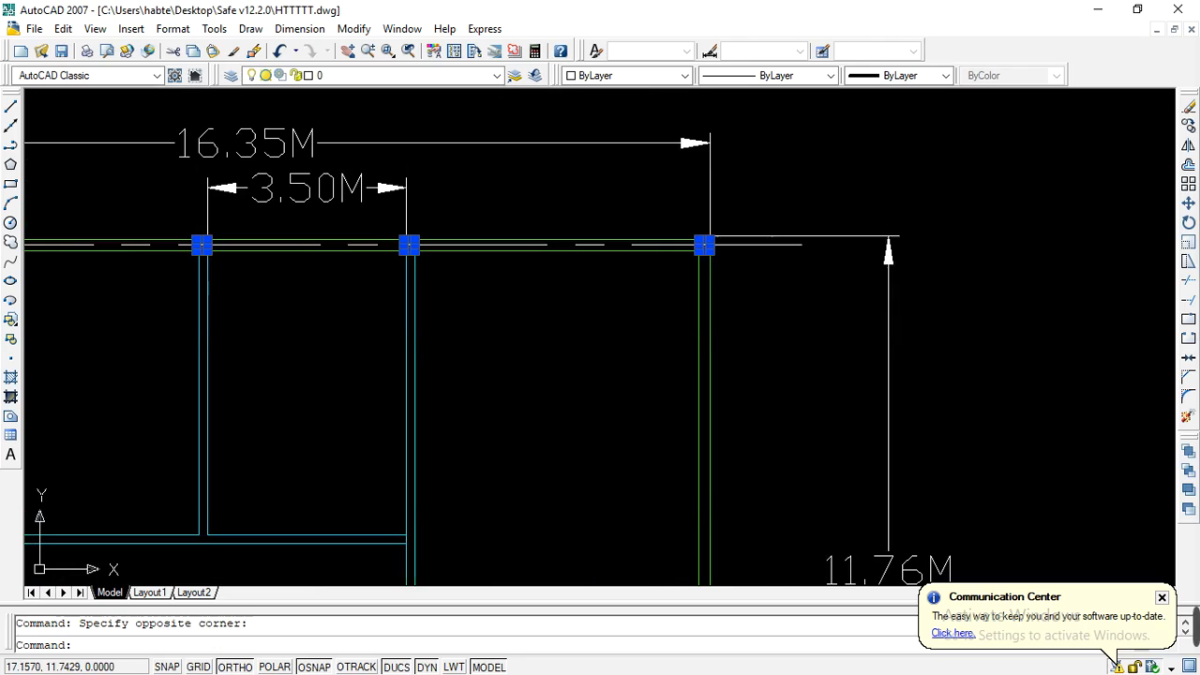
click(798, 243)
scroll(769, 244, down, 2)
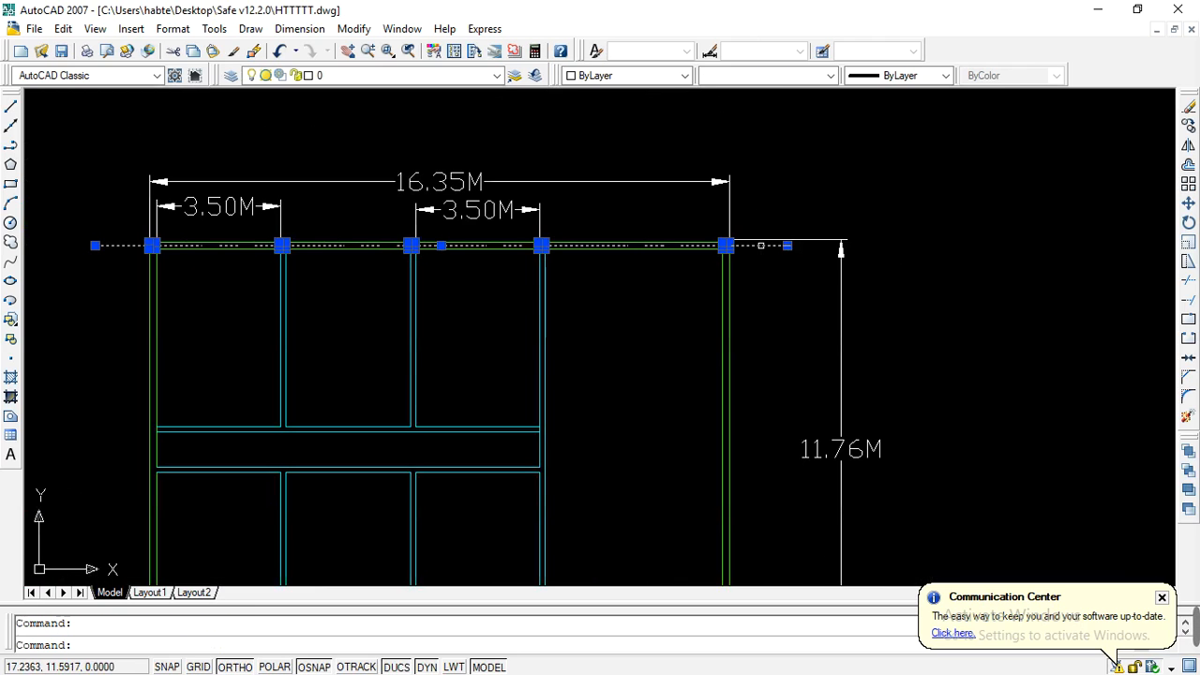
scroll(683, 247, down, 2)
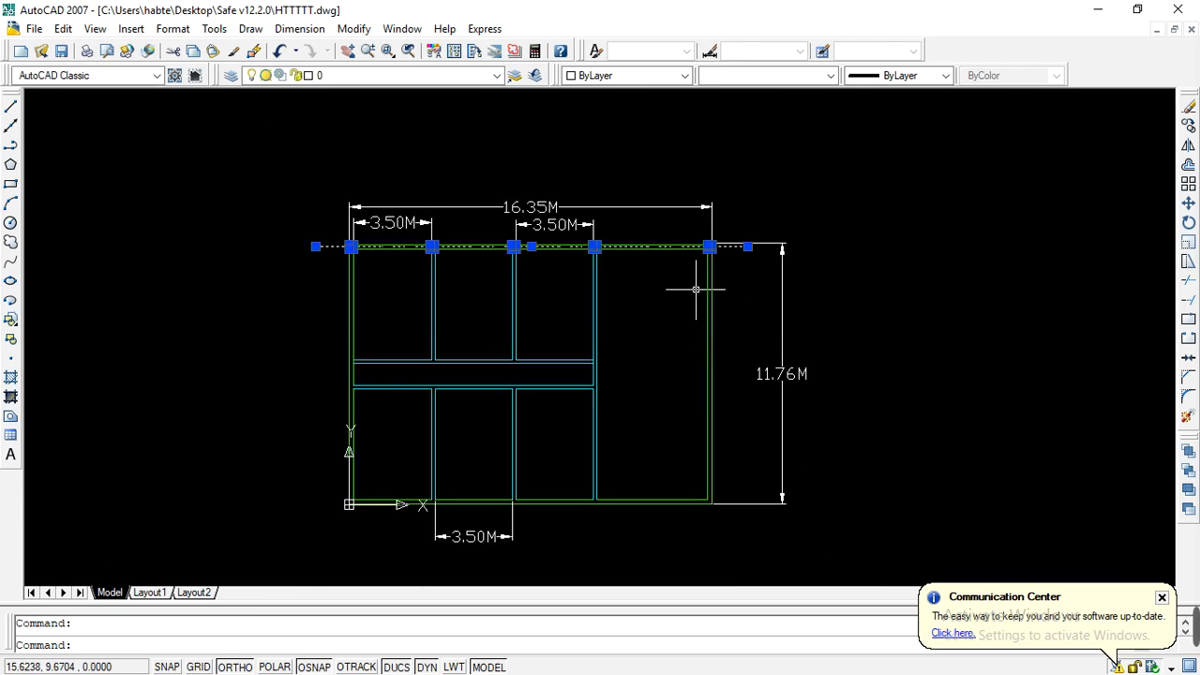
scroll(683, 243, up, 2)
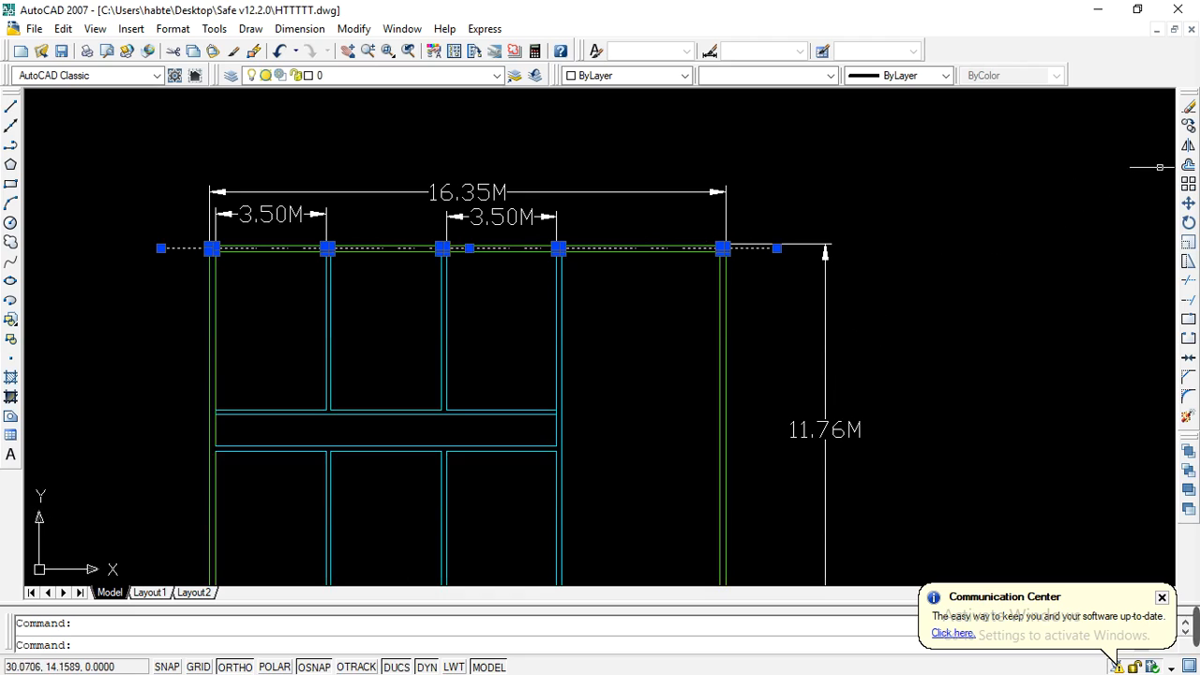
Step: Begin copying the selection, using the midpoint of the right edge of the third partition's column square as base point
click(1189, 128)
scroll(554, 251, up, 5)
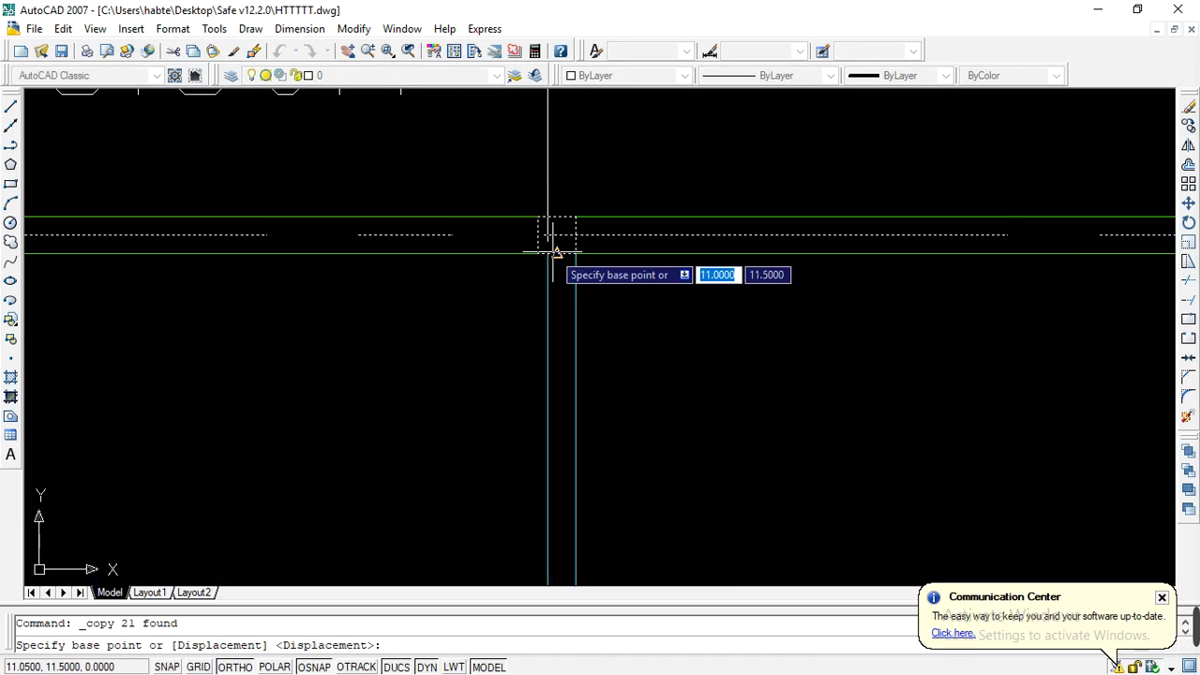
scroll(553, 252, up, 2)
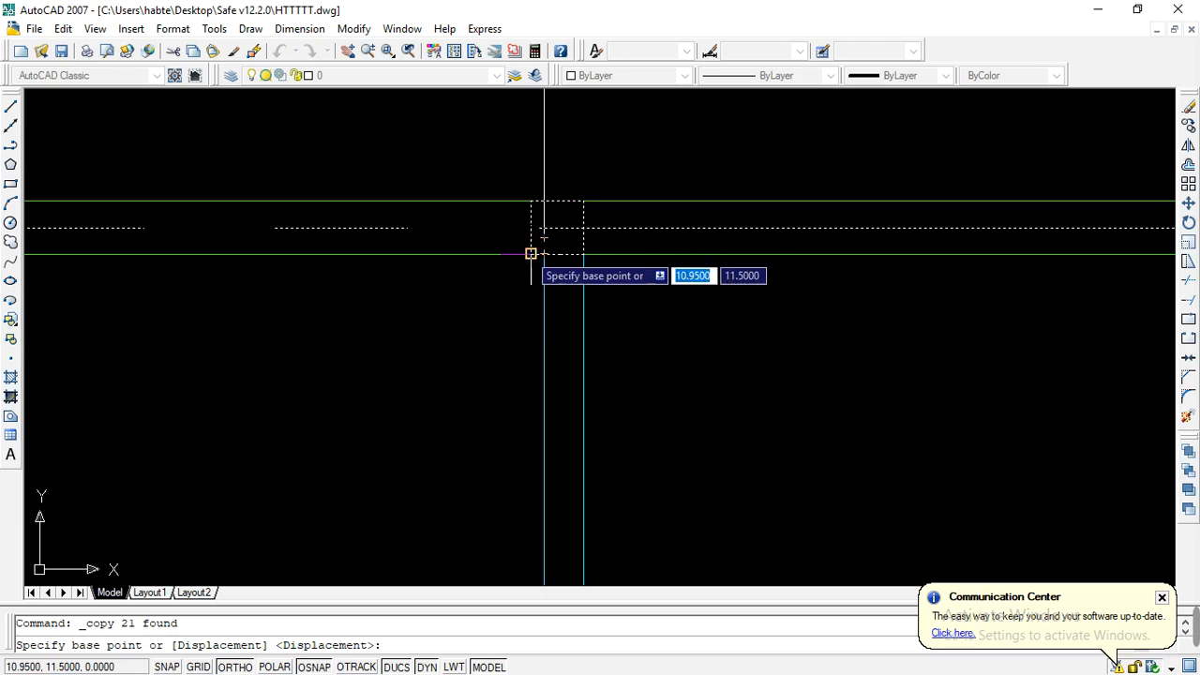
click(581, 228)
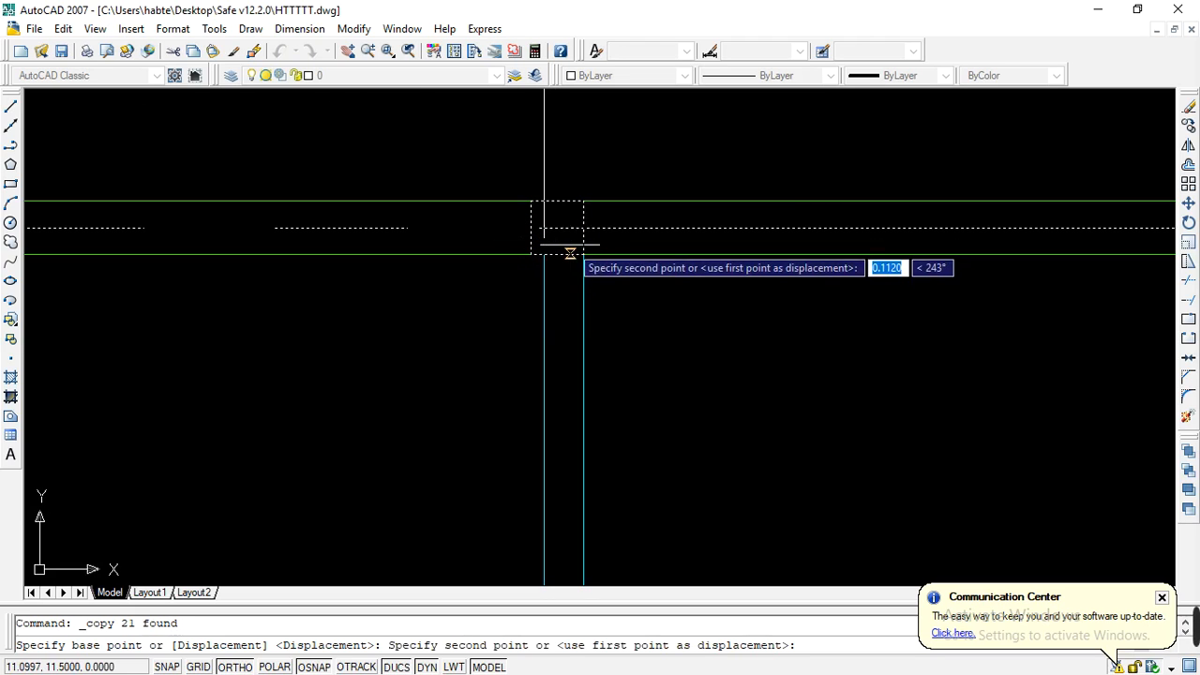
scroll(567, 249, down, 5)
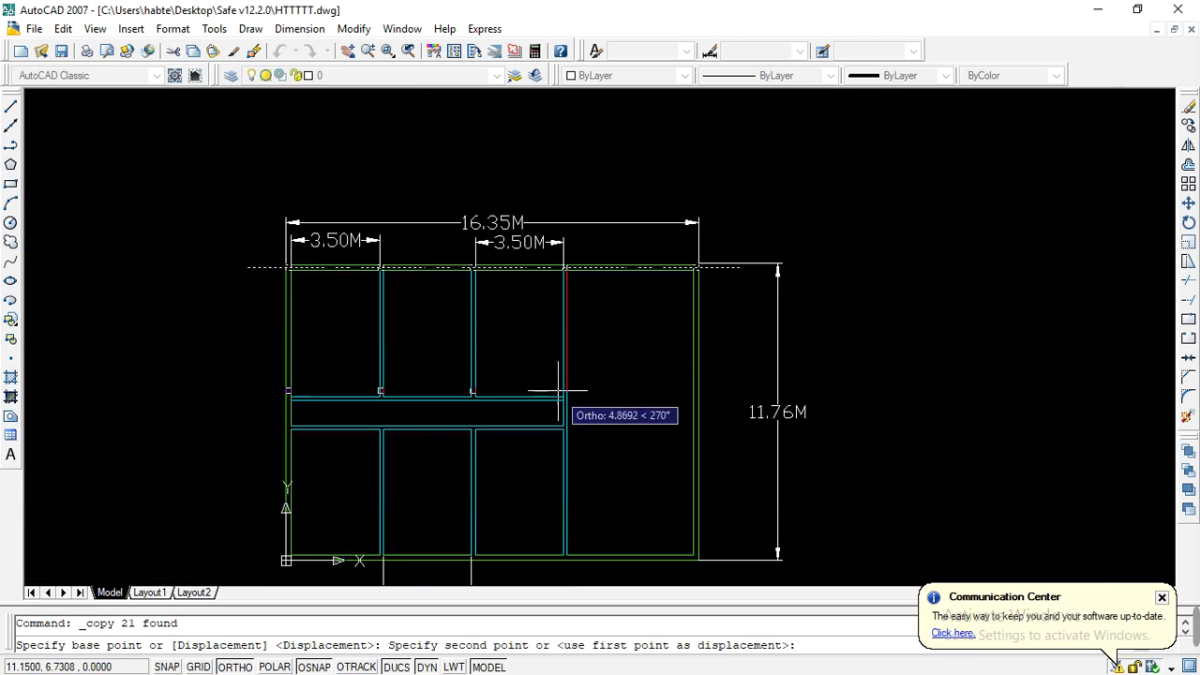
scroll(567, 410, up, 6)
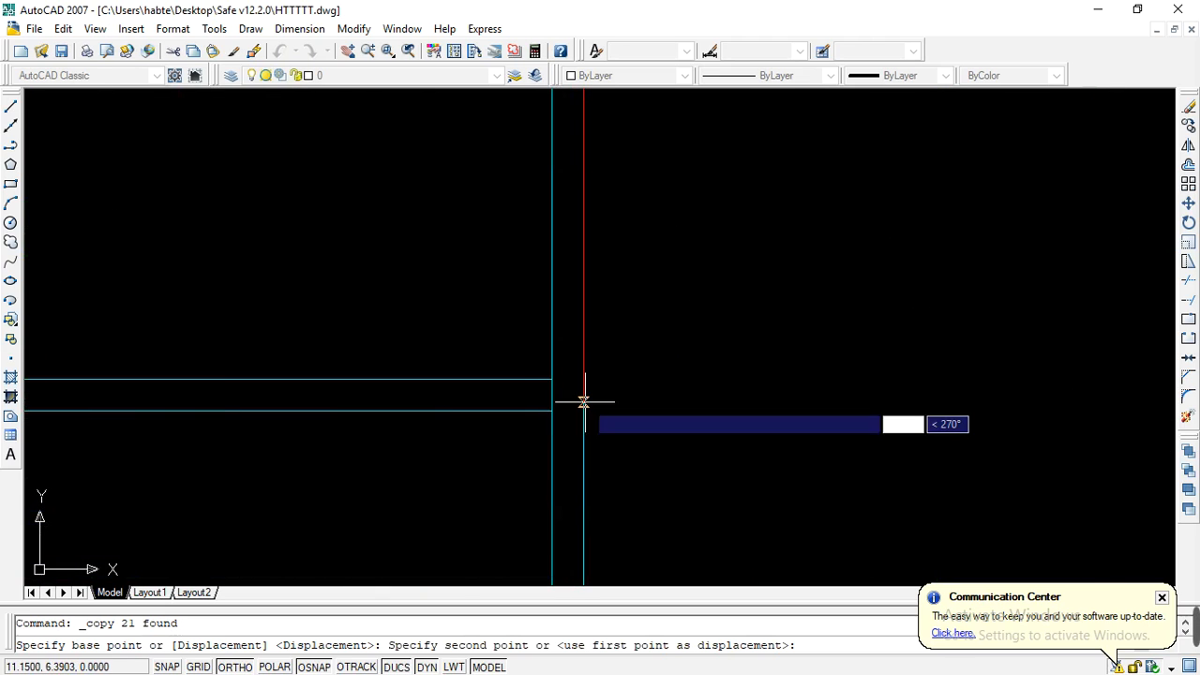
scroll(584, 401, up, 2)
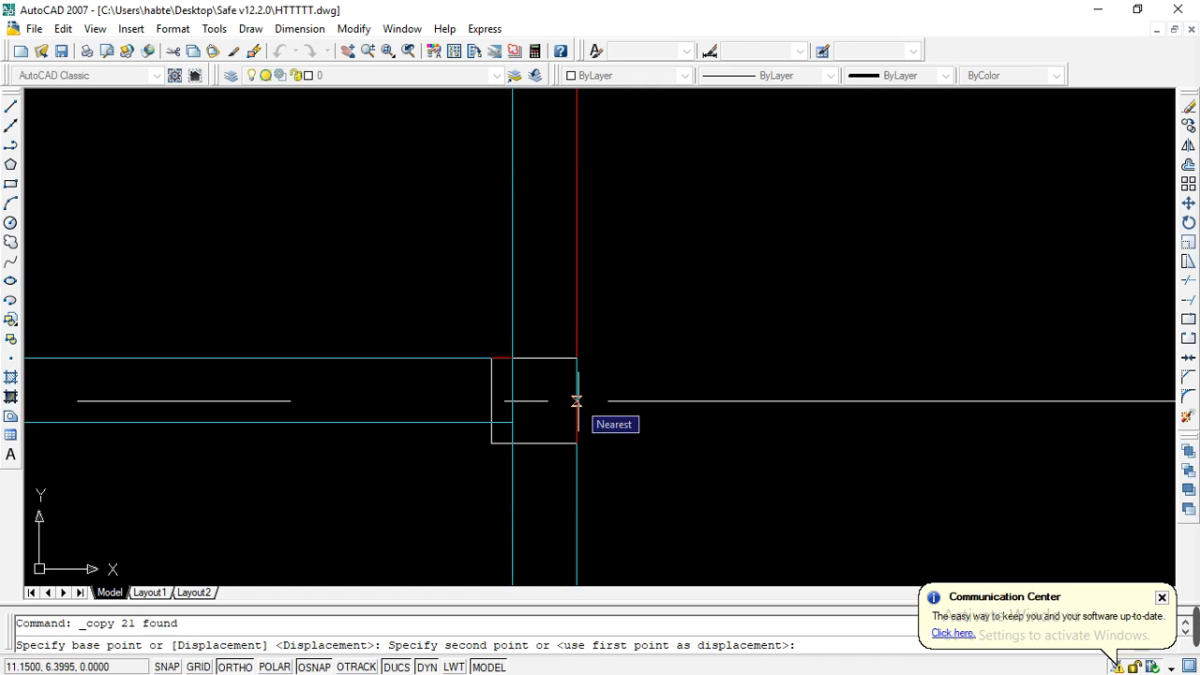
Step: Check which object snap modes are enabled in the drafting settings while the copy is in progress
click(250, 28)
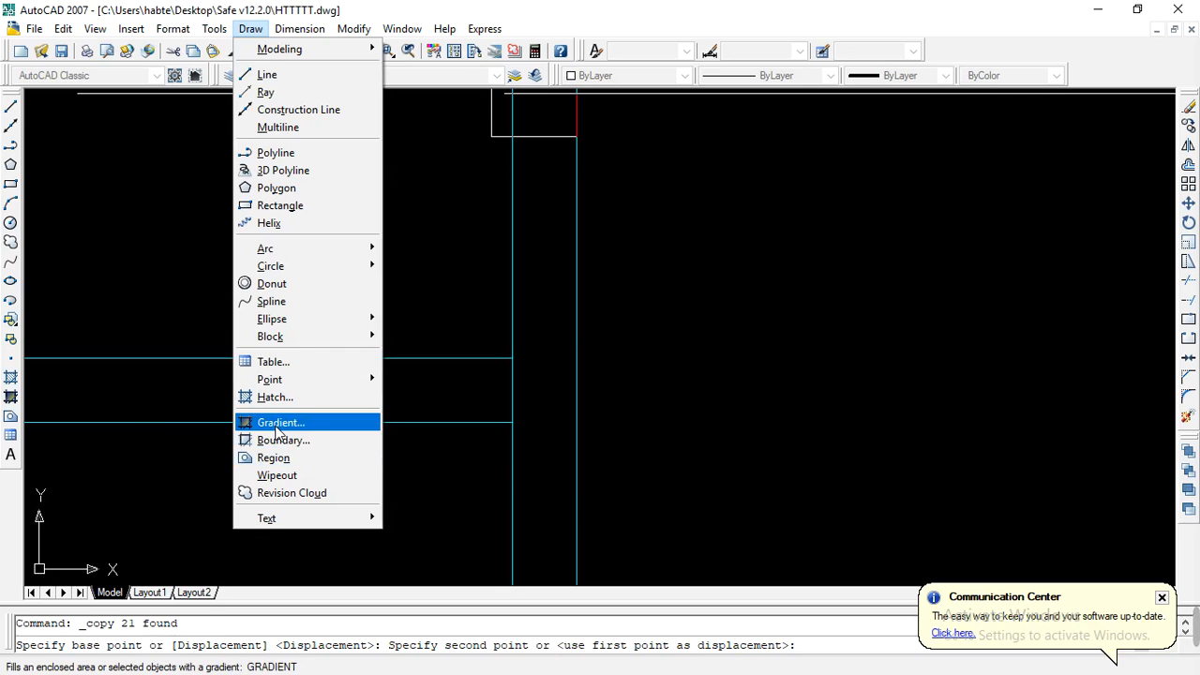
mouse_move(267, 380)
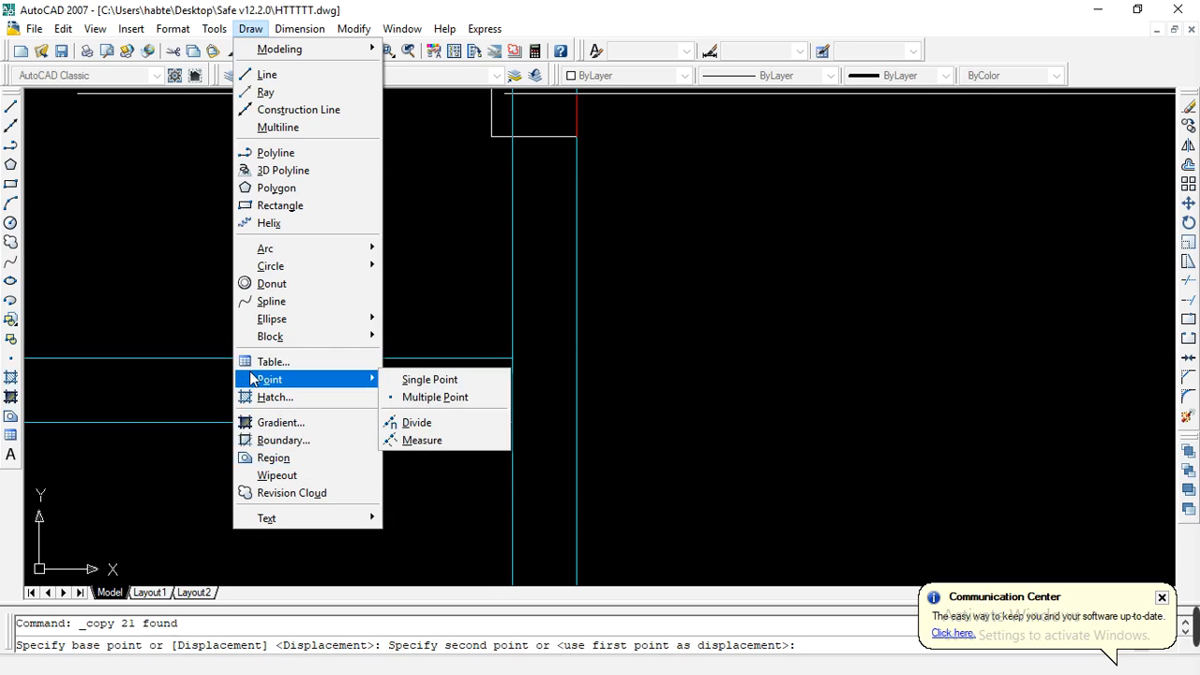
key(Escape)
key(Escape)
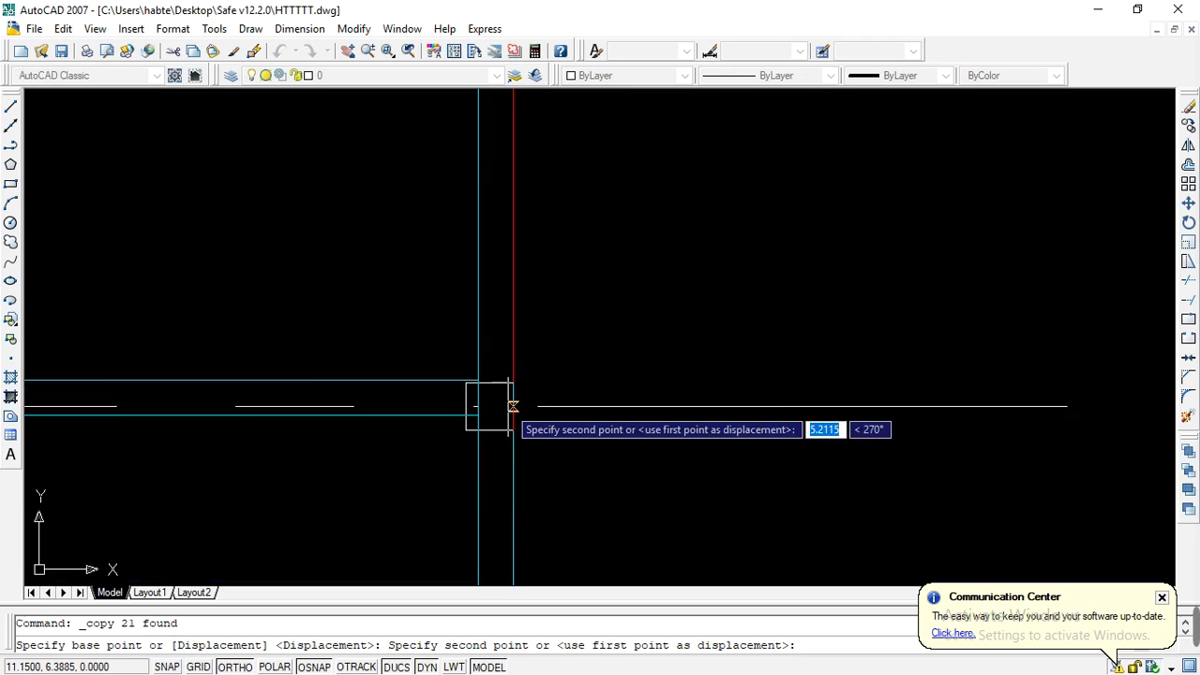
right_click(317, 667)
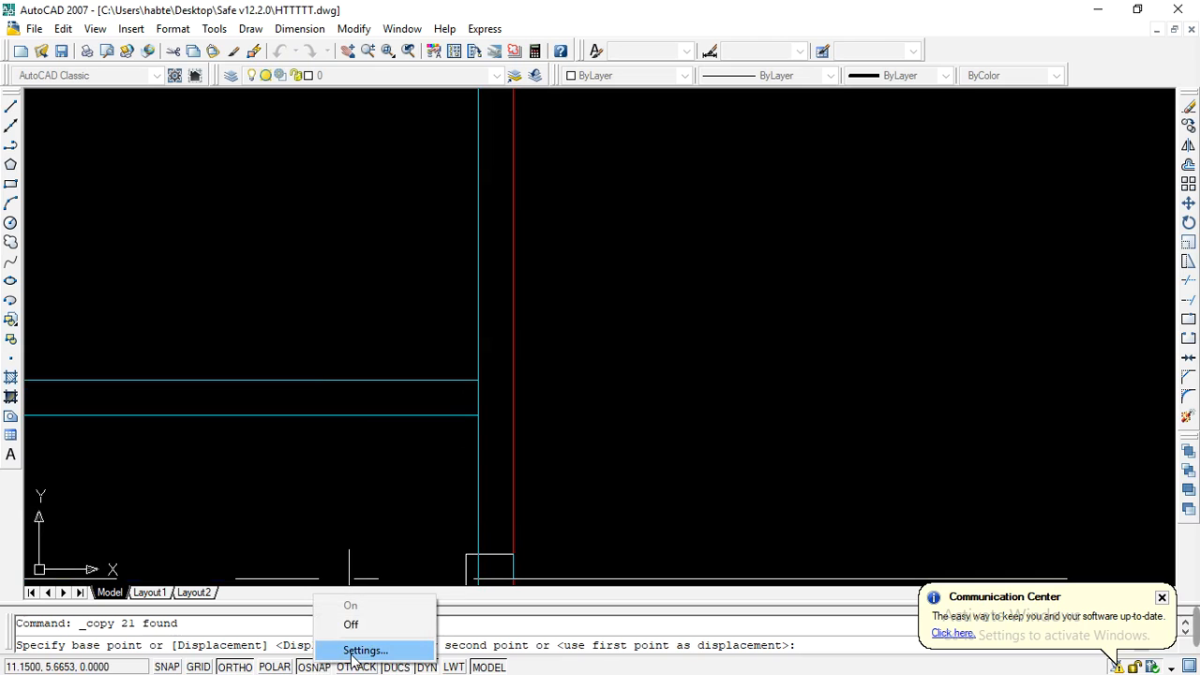
click(366, 650)
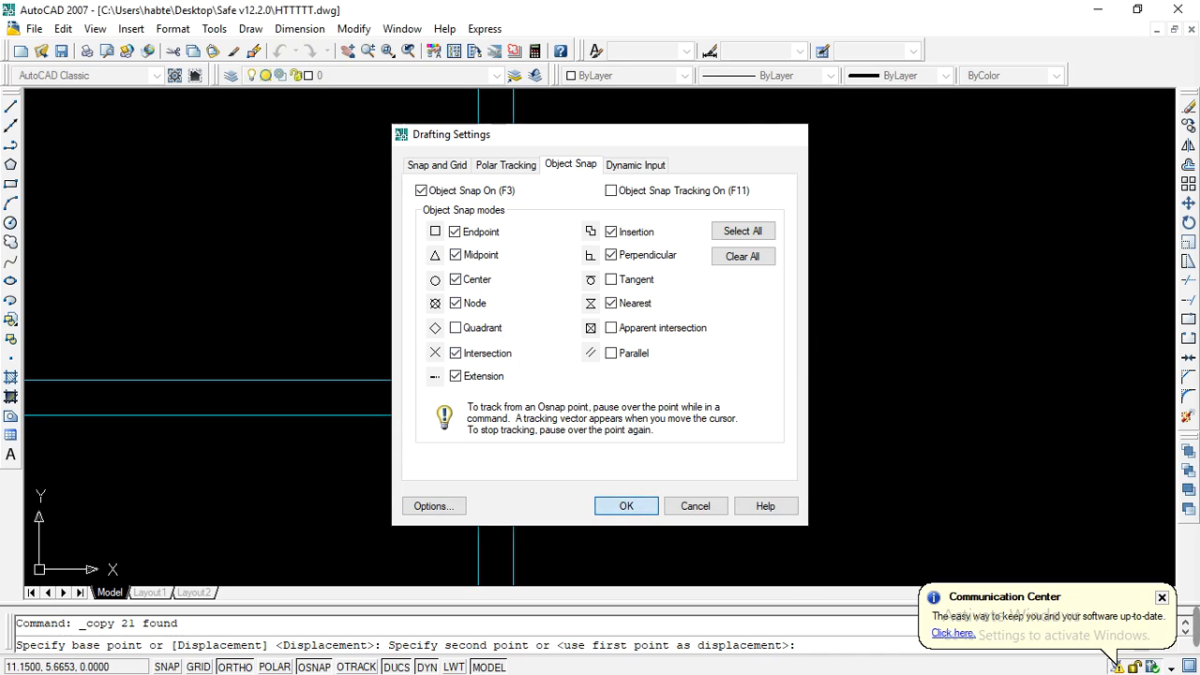
click(619, 508)
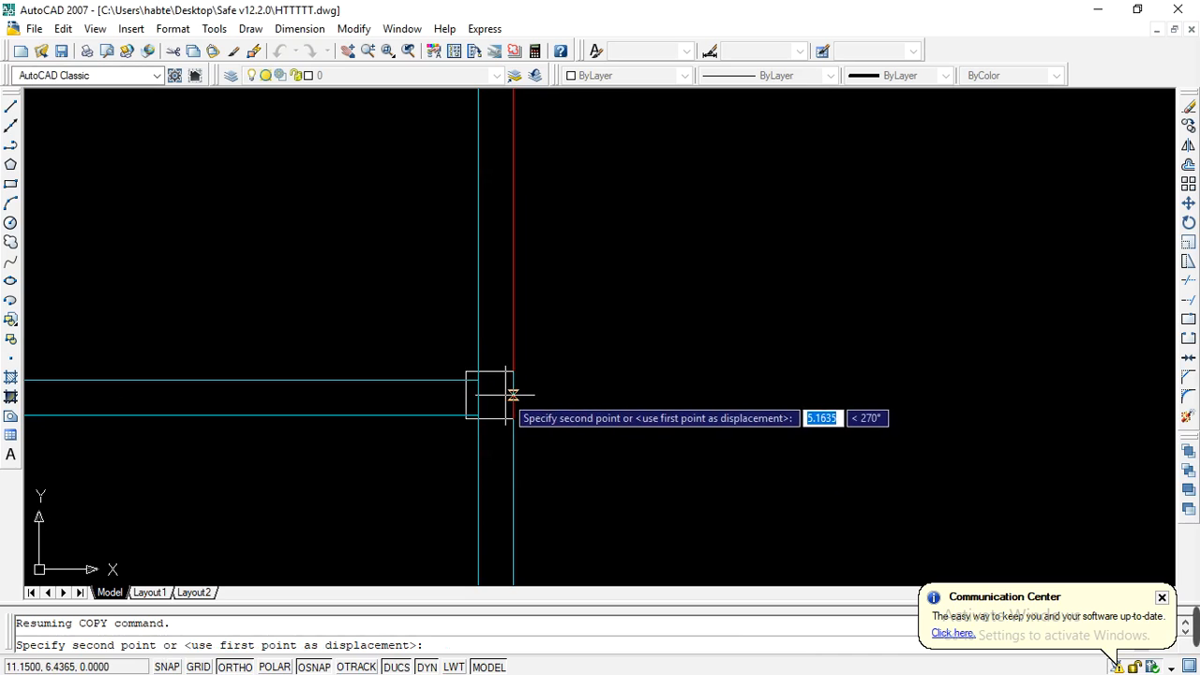
Step: Place copies of the column row and centreline on both corridor walls, about 5.2 m and 6.35 m below the top wall's centreline
scroll(504, 397, up, 5)
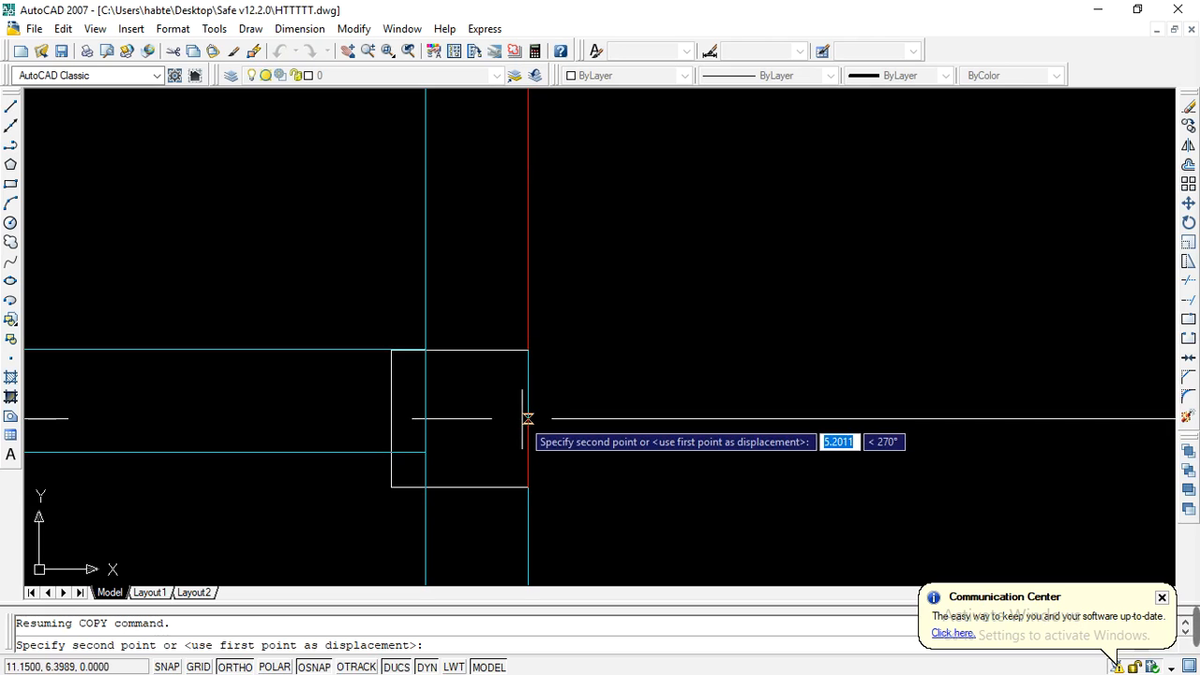
click(525, 417)
scroll(488, 393, down, 5)
scroll(495, 375, down, 2)
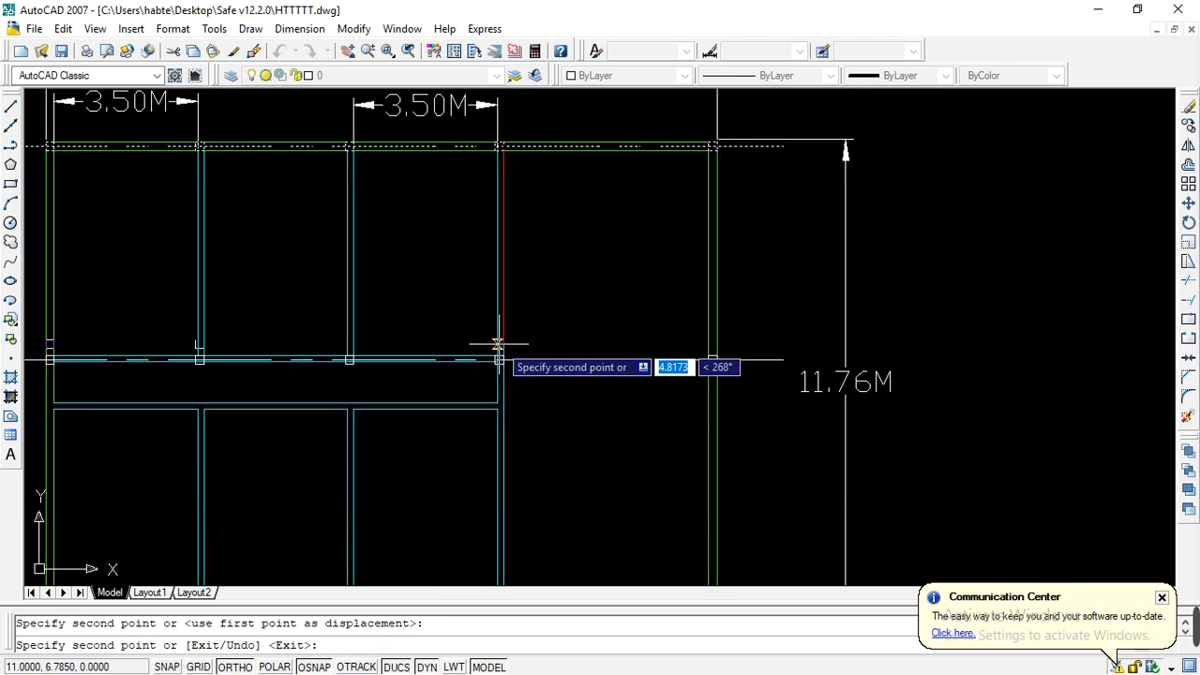
scroll(494, 402, up, 5)
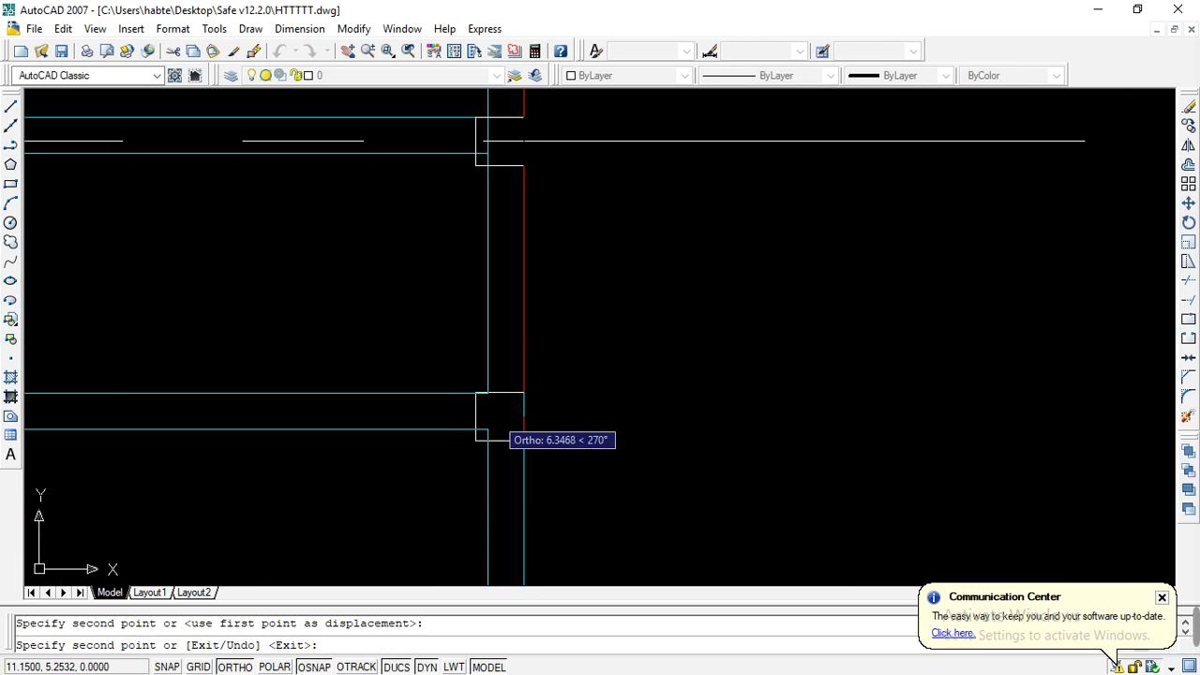
click(523, 416)
Step: Place another copy of the column row and centreline on the bottom wall, about 11.5 m below the original, and finish copying
scroll(481, 383, down, 5)
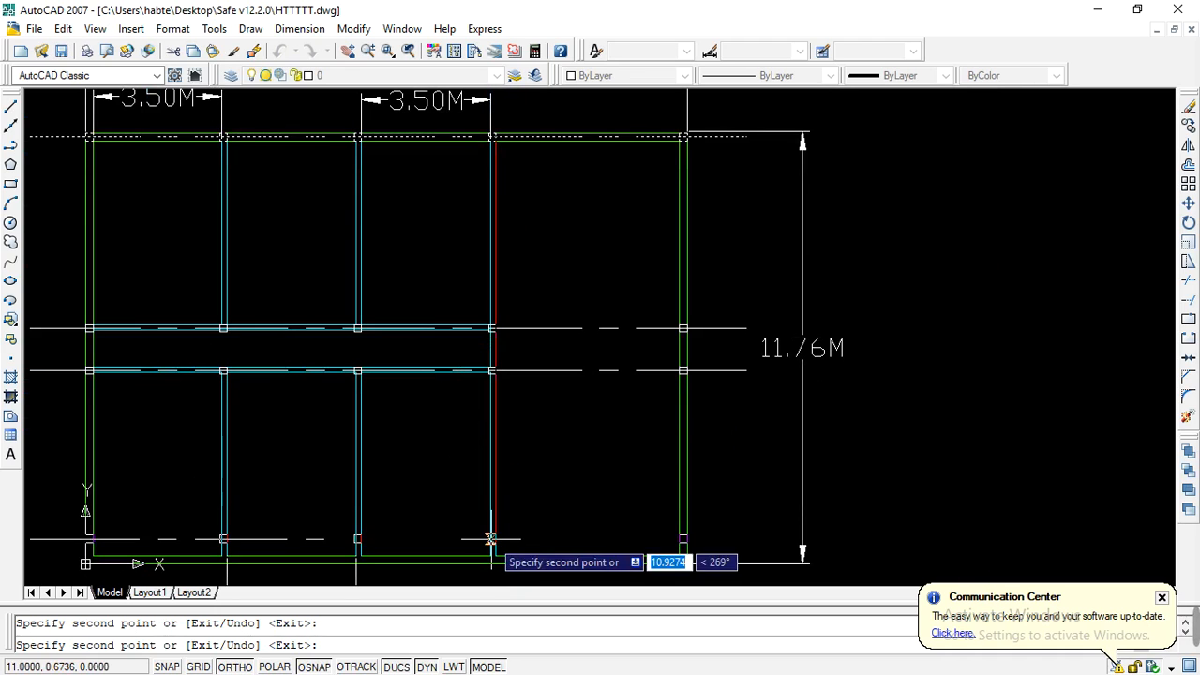
scroll(497, 474, down, 2)
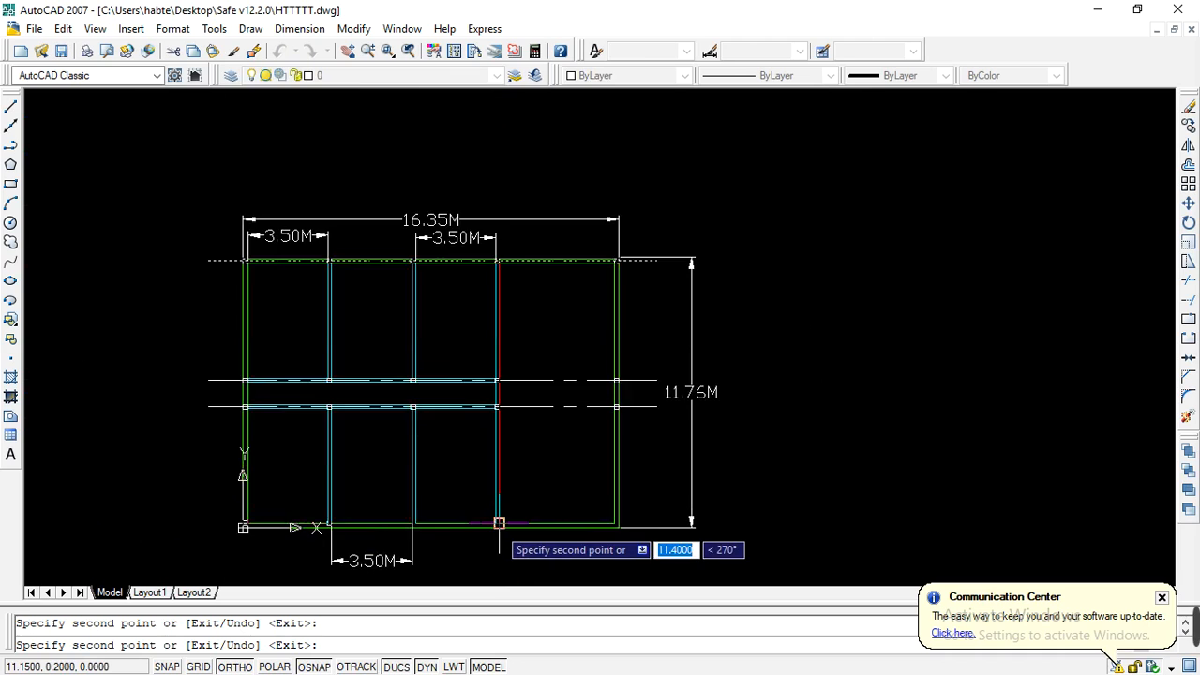
scroll(496, 516, up, 5)
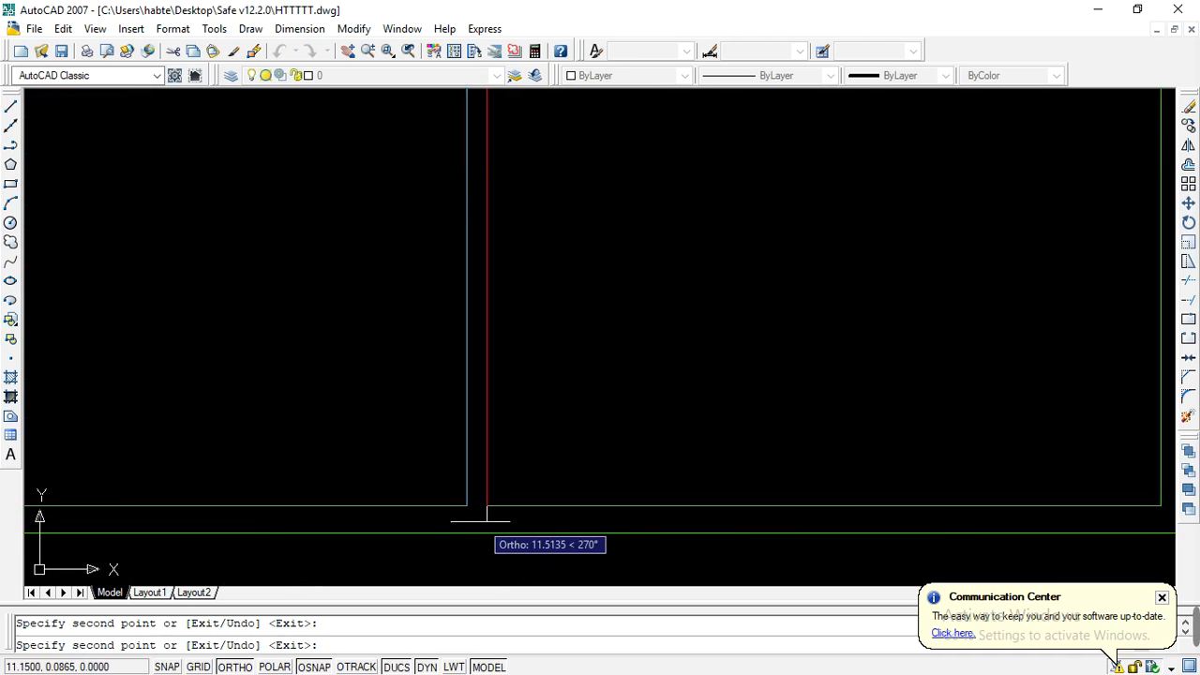
scroll(486, 518, up, 2)
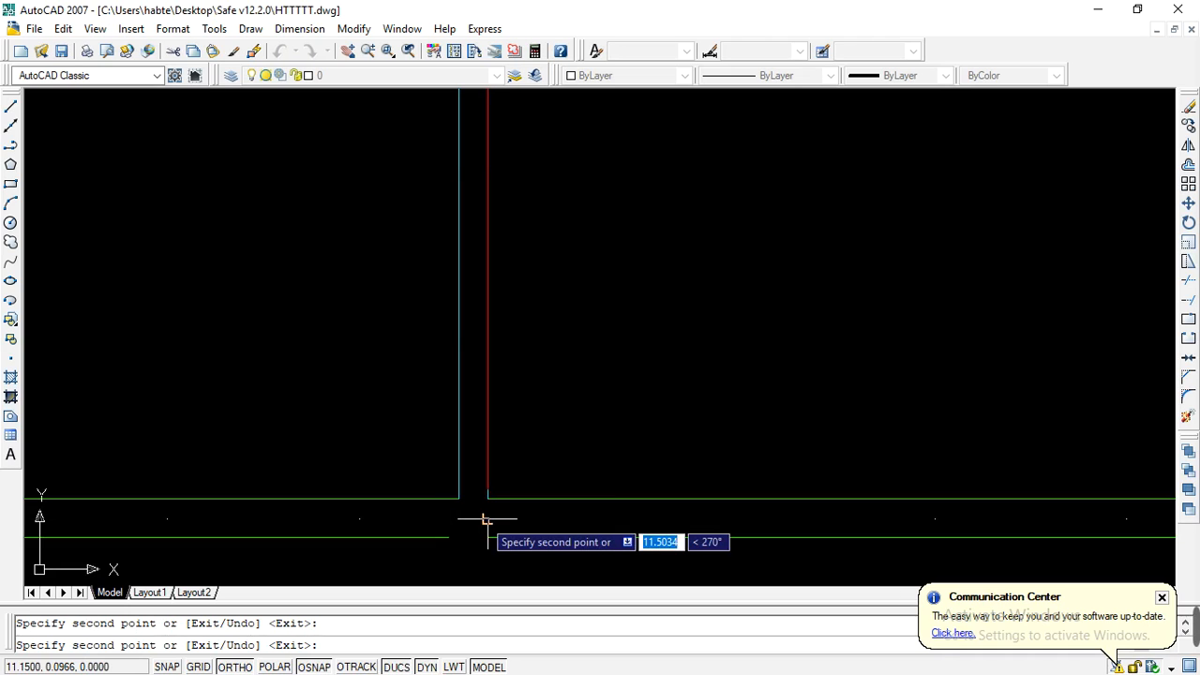
click(485, 518)
key(Escape)
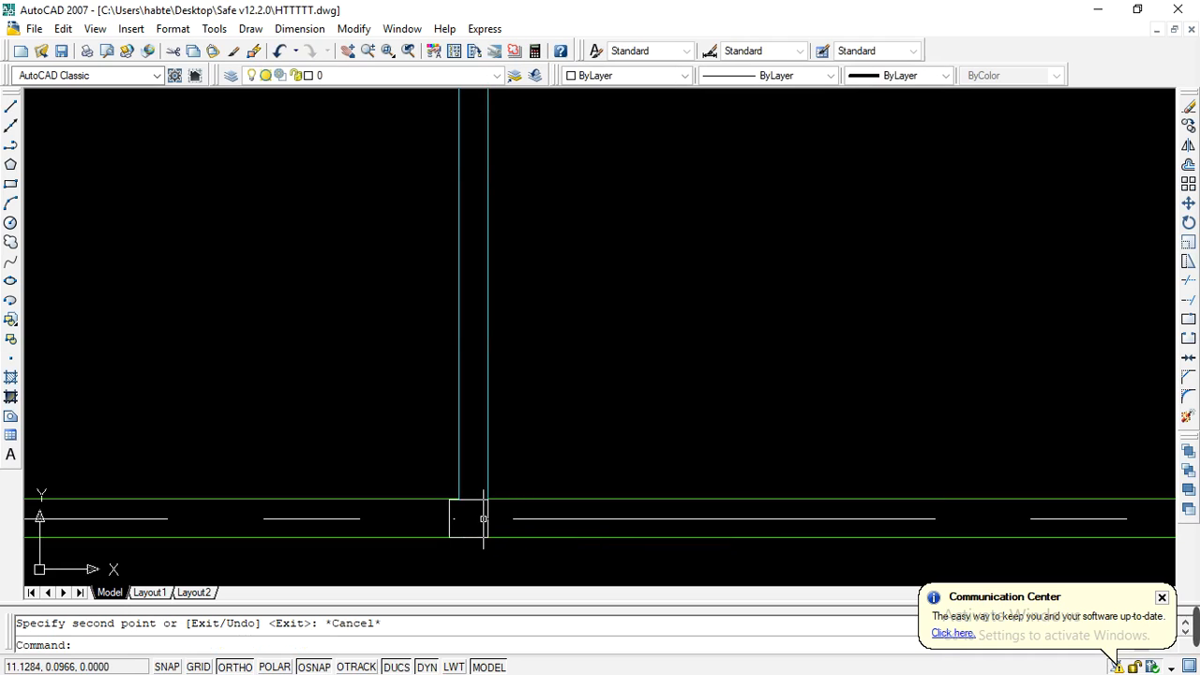
scroll(469, 422, down, 5)
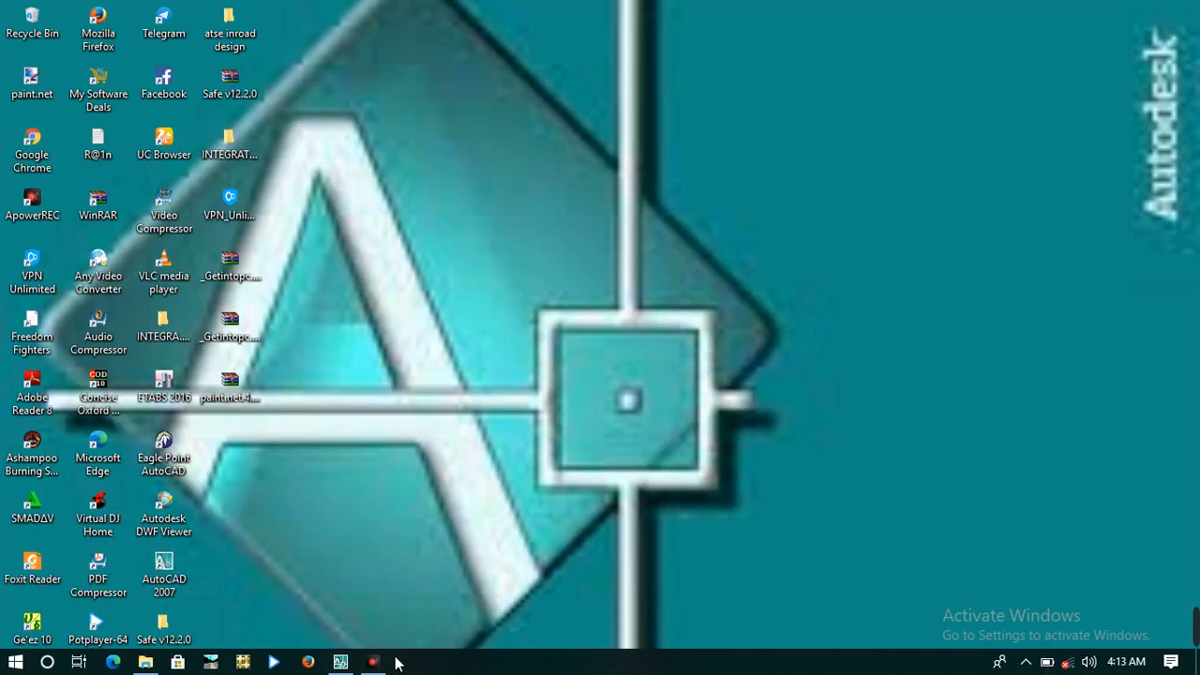
click(375, 662)
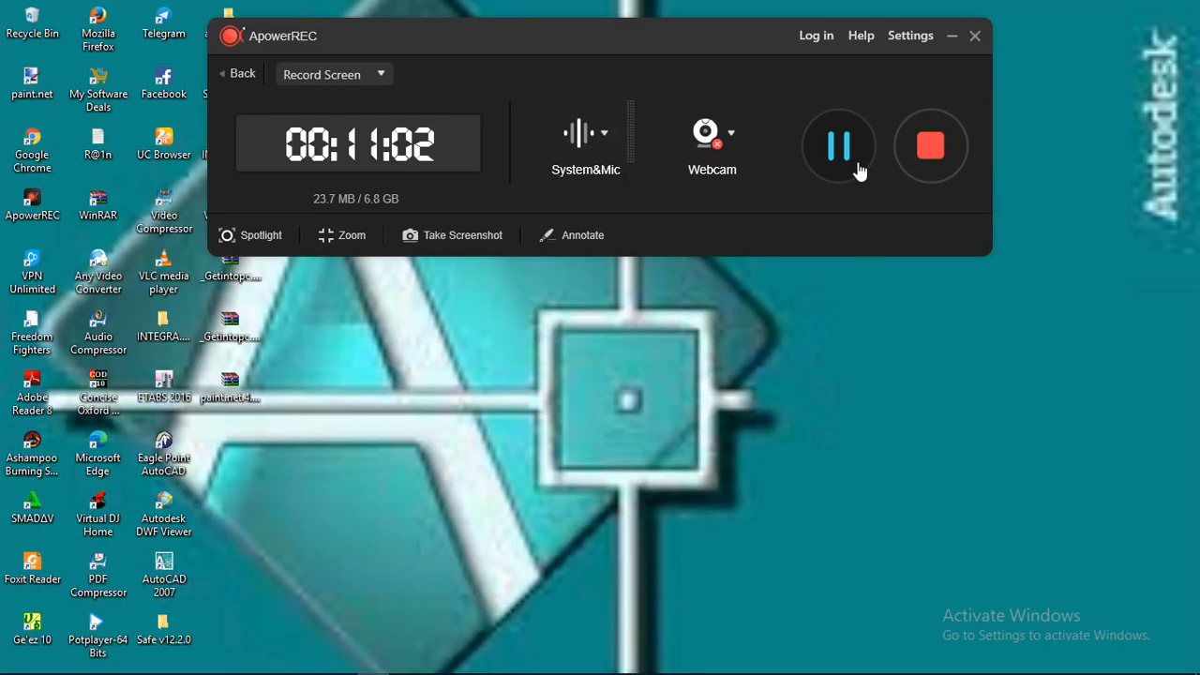
click(839, 150)
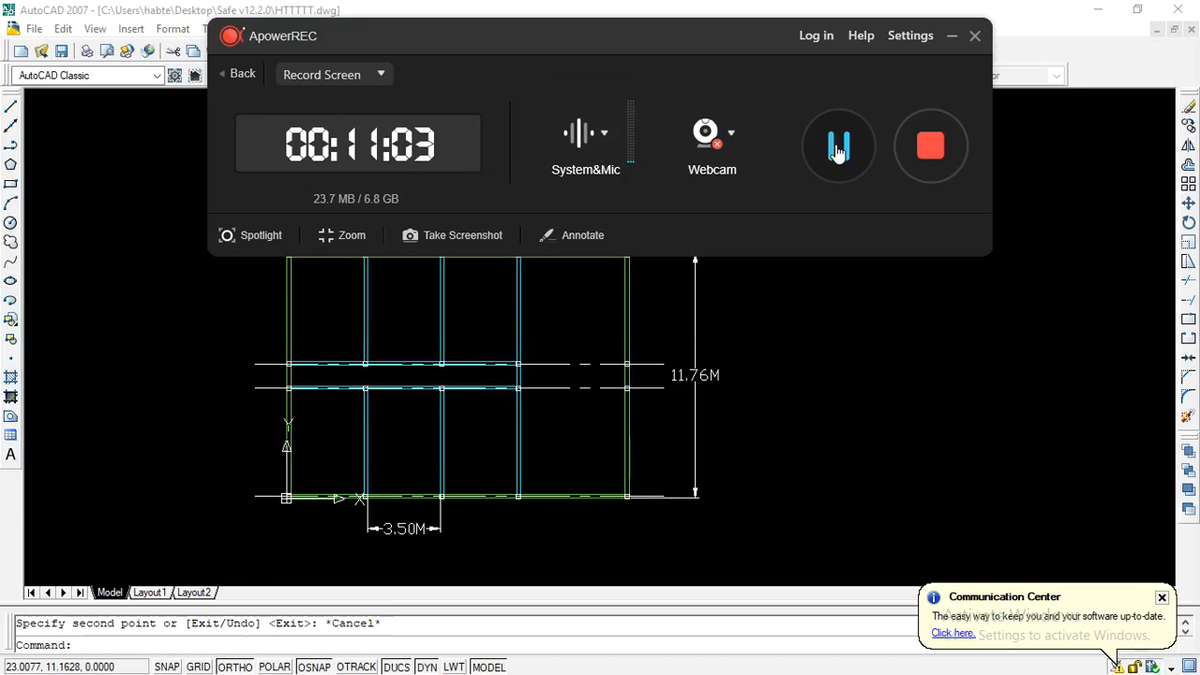
click(955, 38)
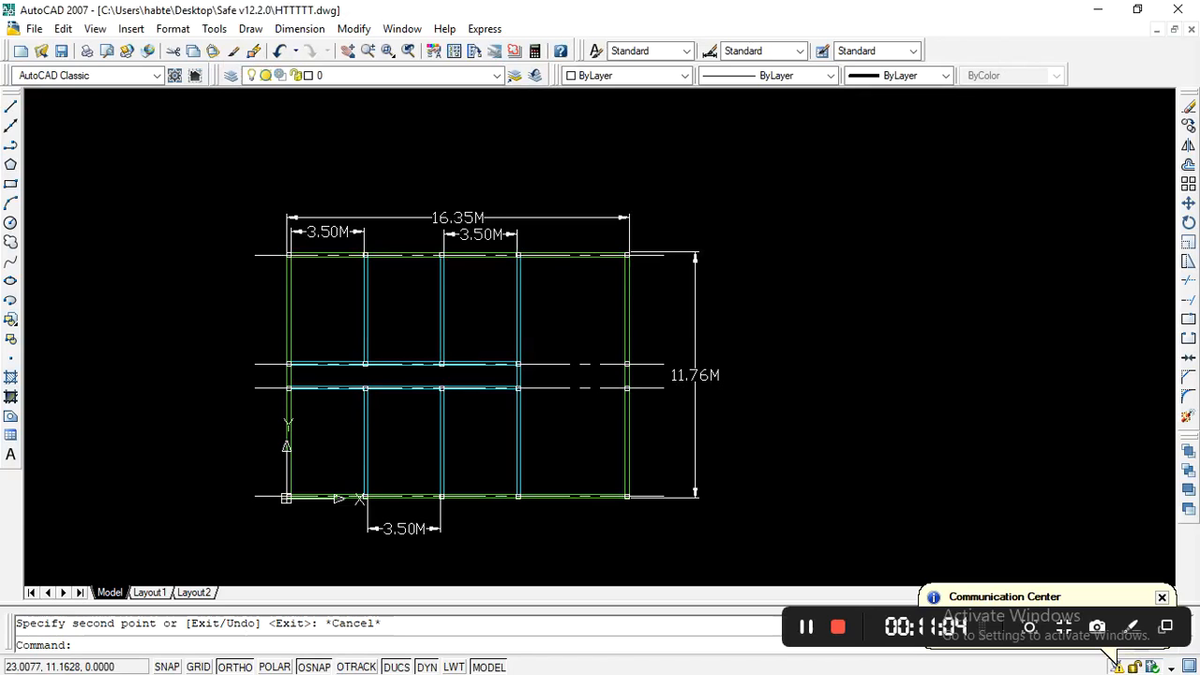
scroll(436, 309, down, 1)
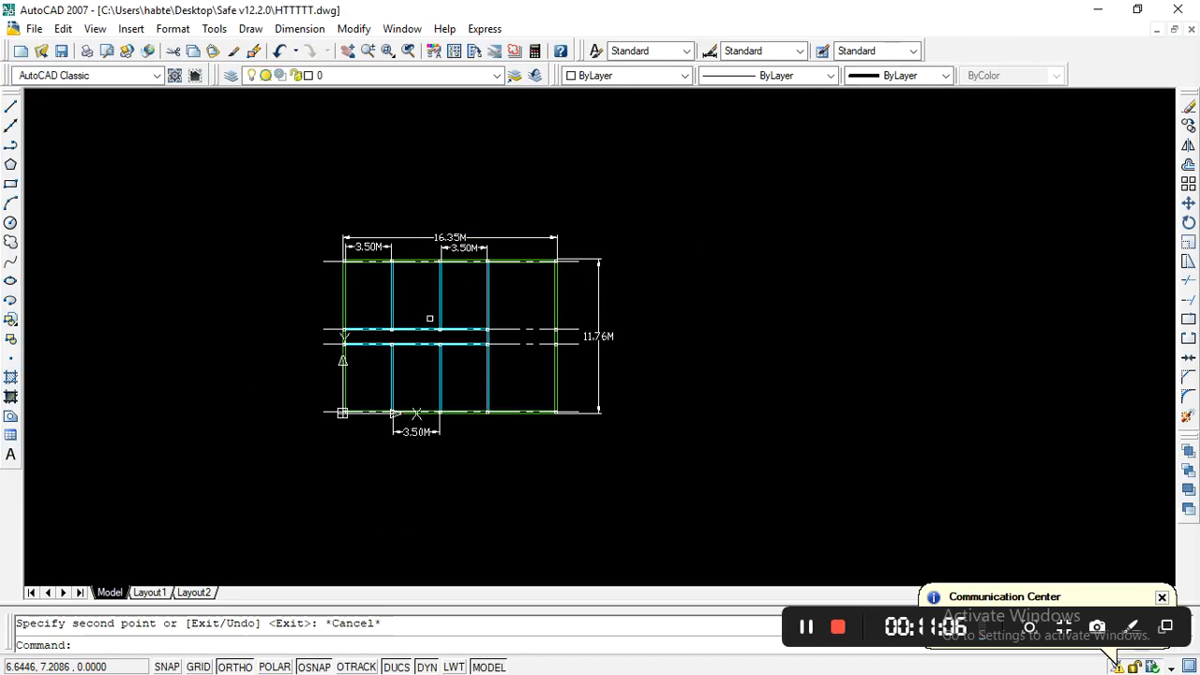
scroll(425, 291, up, 2)
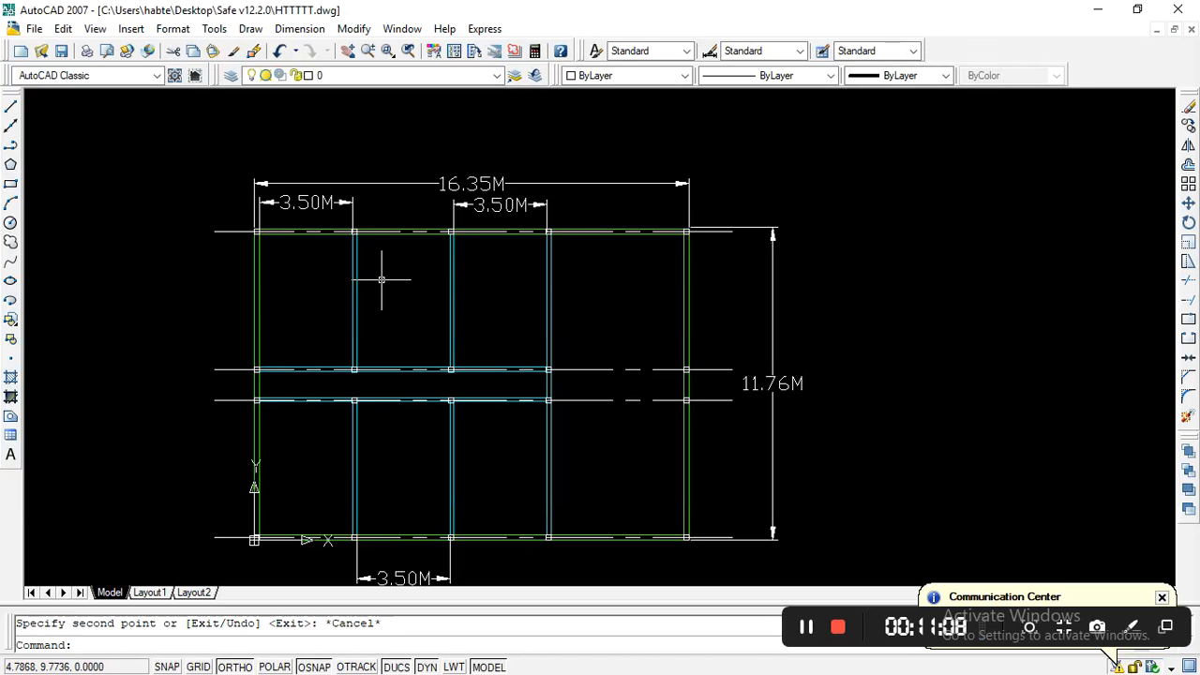
scroll(382, 278, down, 1)
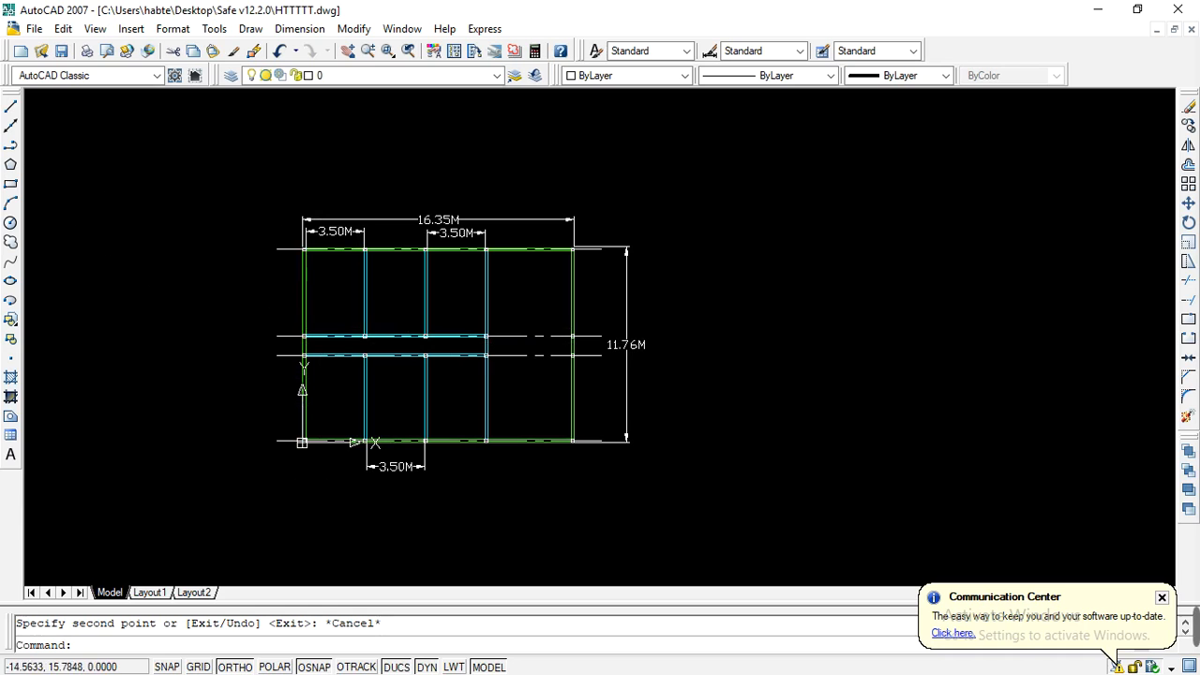
Step: Draw a vertical line about 13.3 m long through the left wall, from the corner column square's top-edge midpoint to below the bottom wall
click(12, 107)
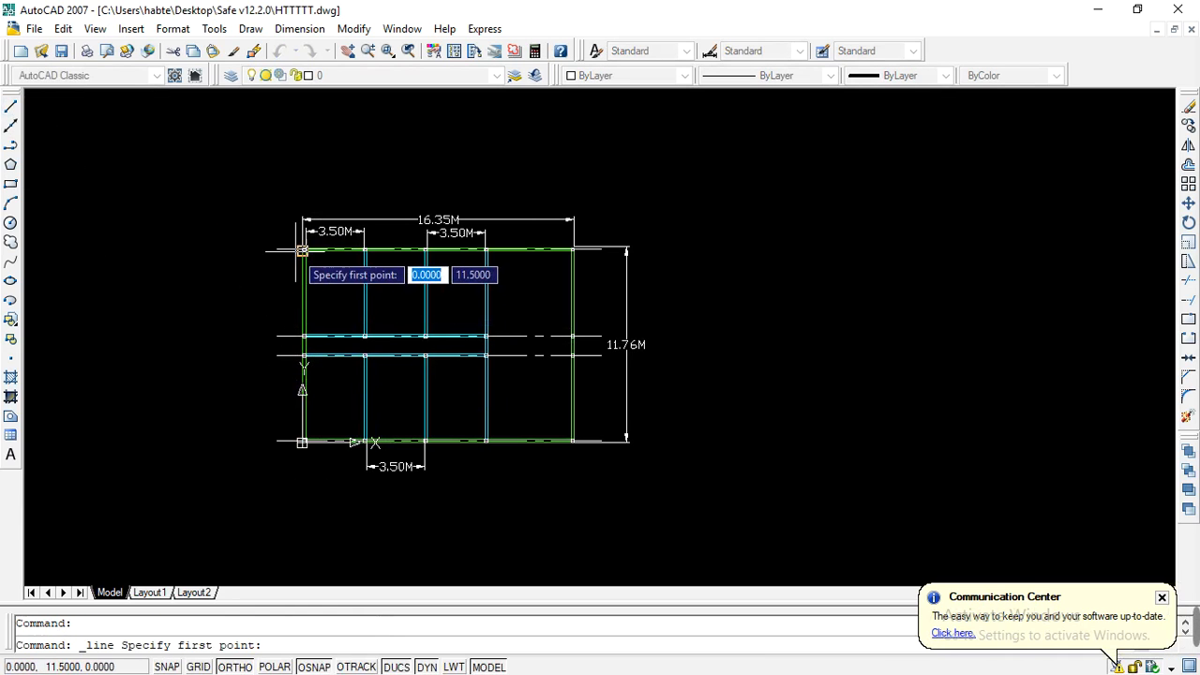
scroll(302, 251, up, 5)
scroll(301, 255, up, 3)
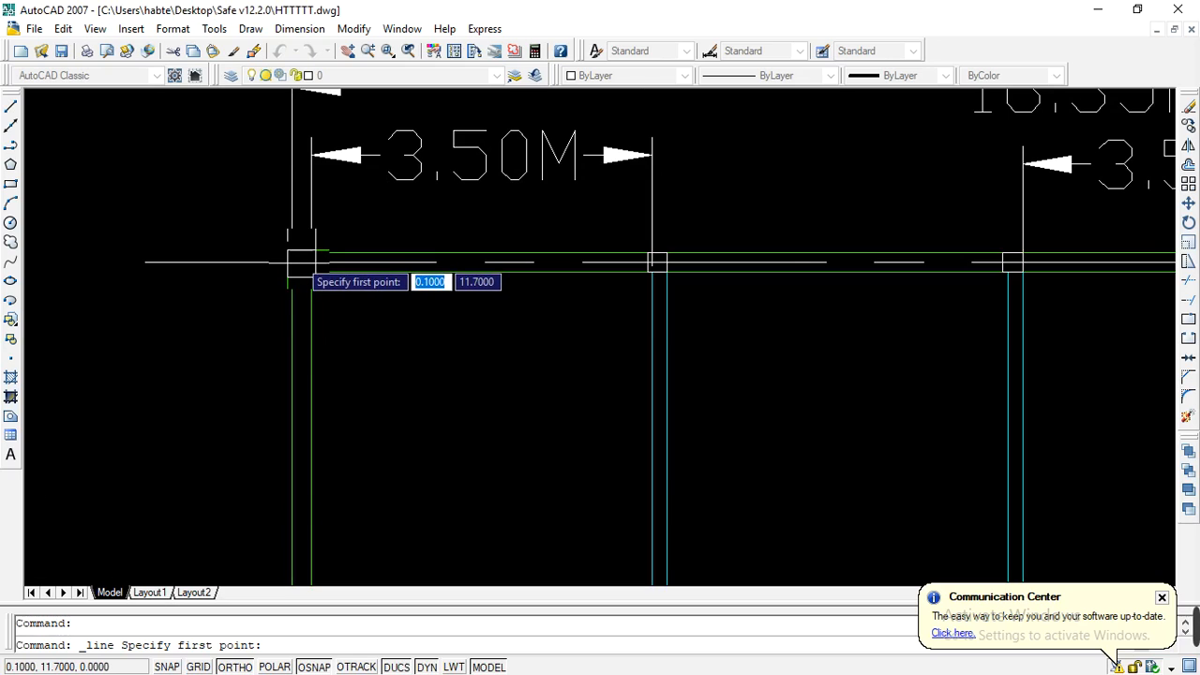
scroll(300, 259, up, 3)
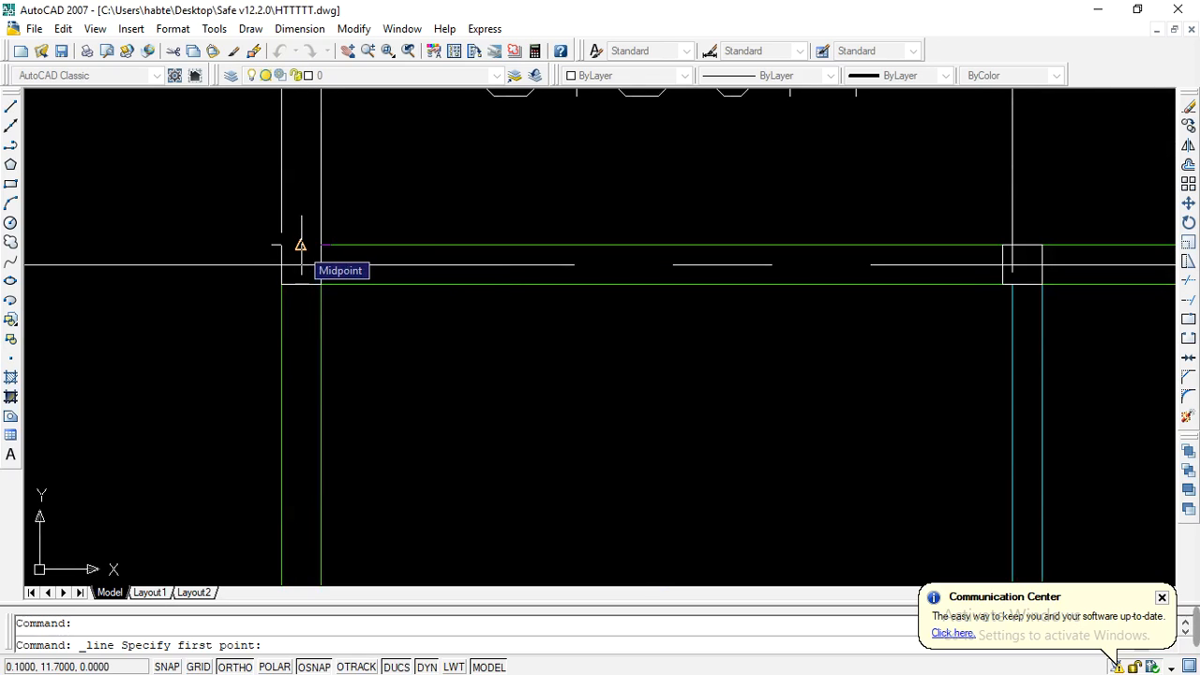
click(301, 247)
scroll(291, 234, down, 5)
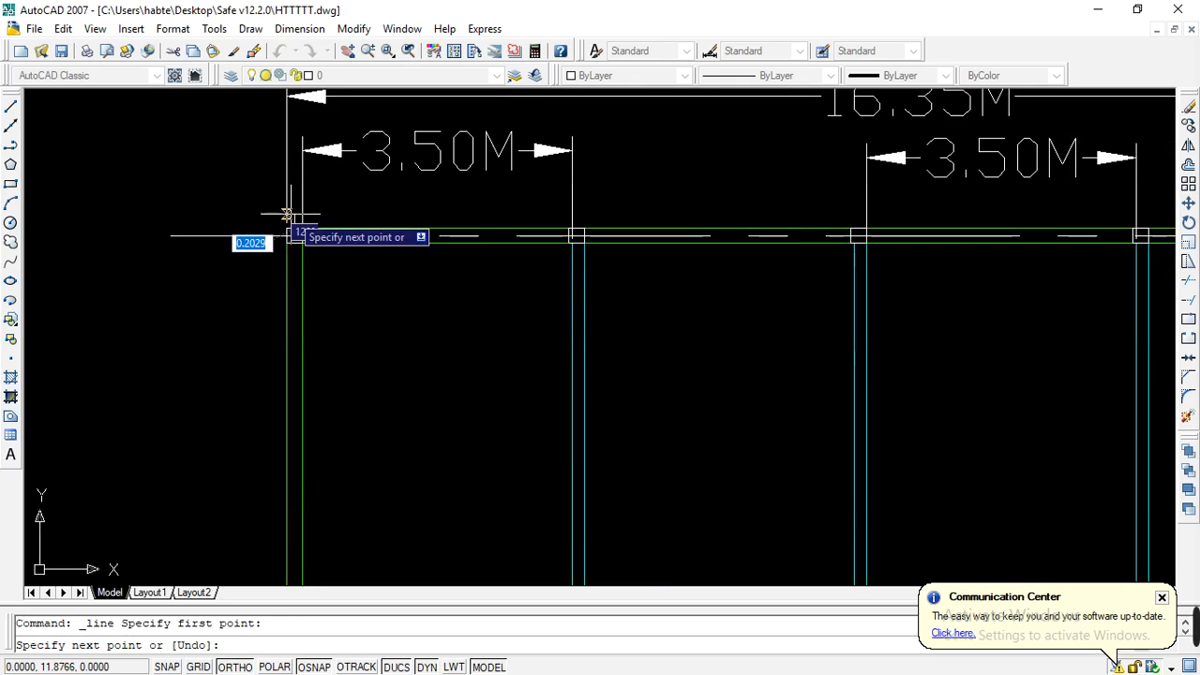
scroll(292, 228, down, 4)
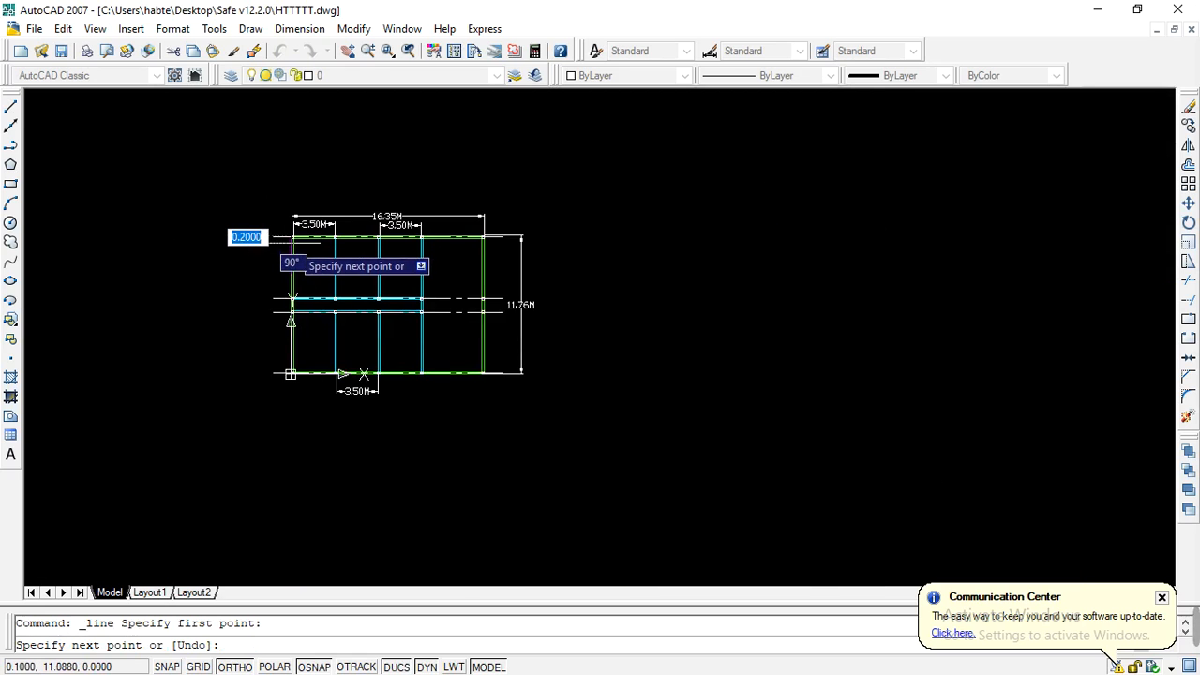
scroll(295, 371, up, 8)
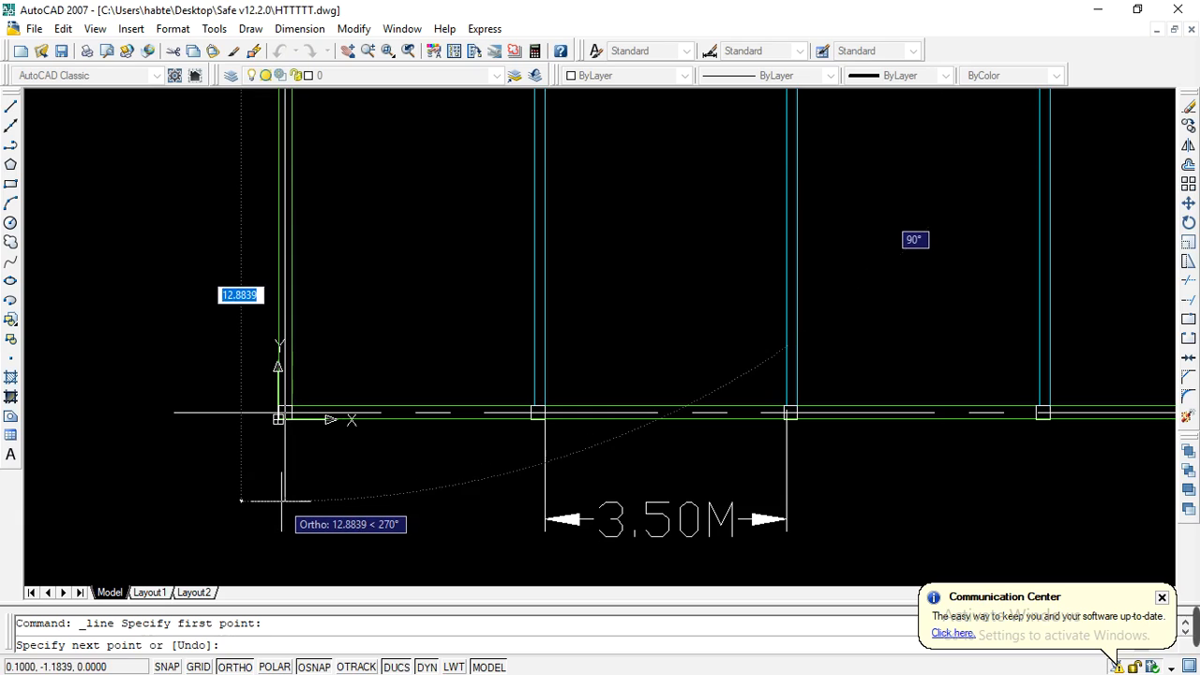
scroll(281, 511, down, 2)
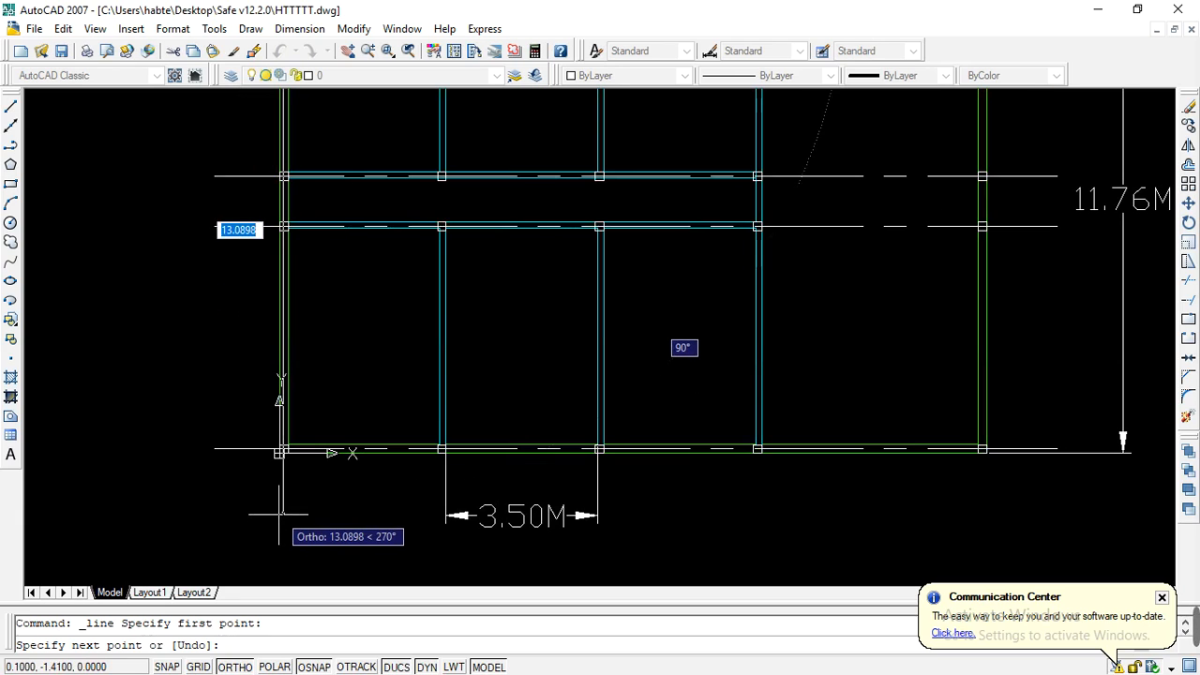
click(279, 515)
key(Escape)
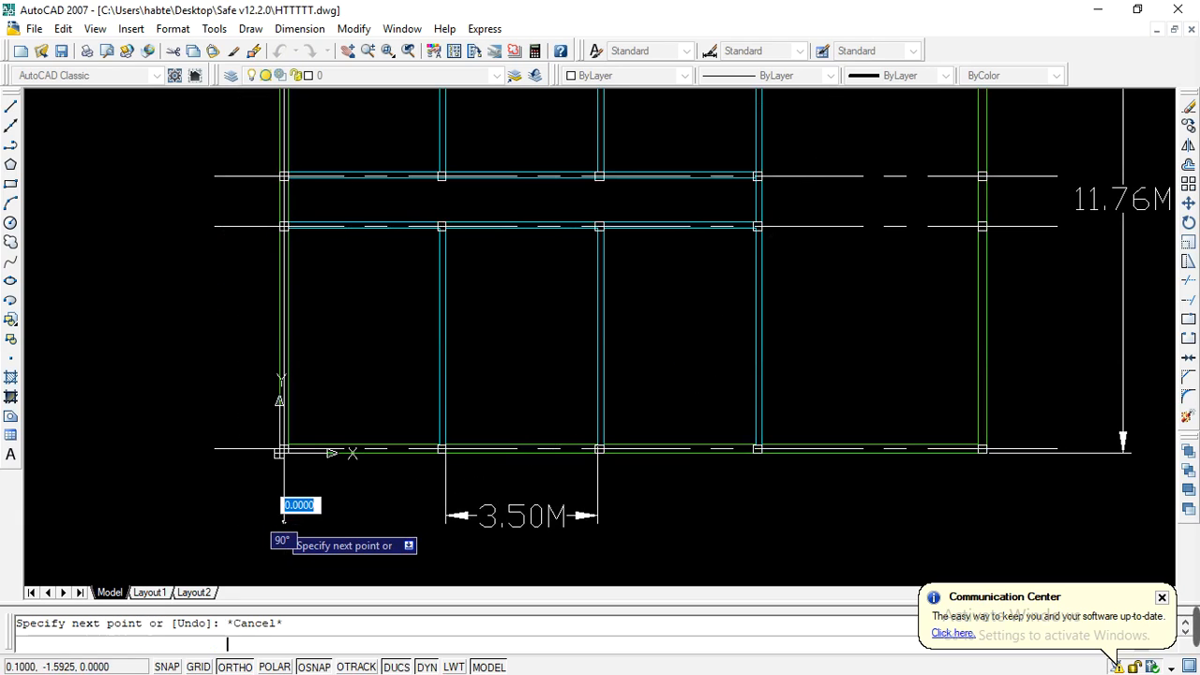
Step: Draw a horizontal helper line about 1.4 m long above the upper-left corner column, crossing above the left wall's vertical line
scroll(278, 506, down, 1)
scroll(277, 276, up, 4)
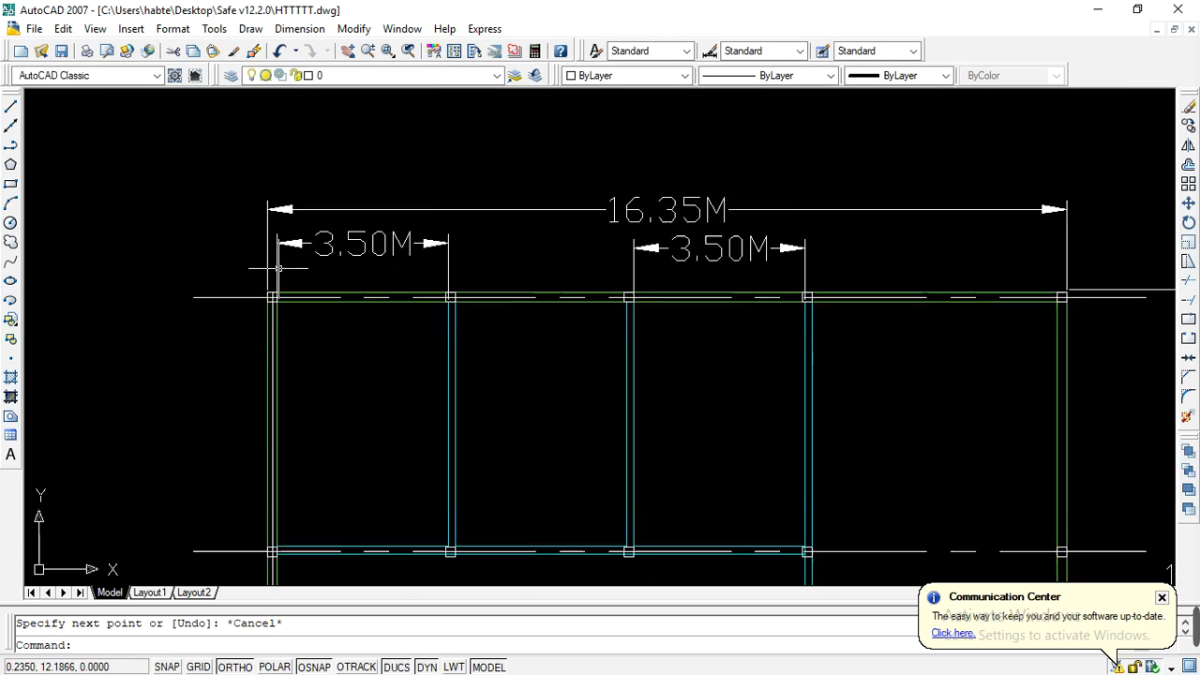
click(12, 108)
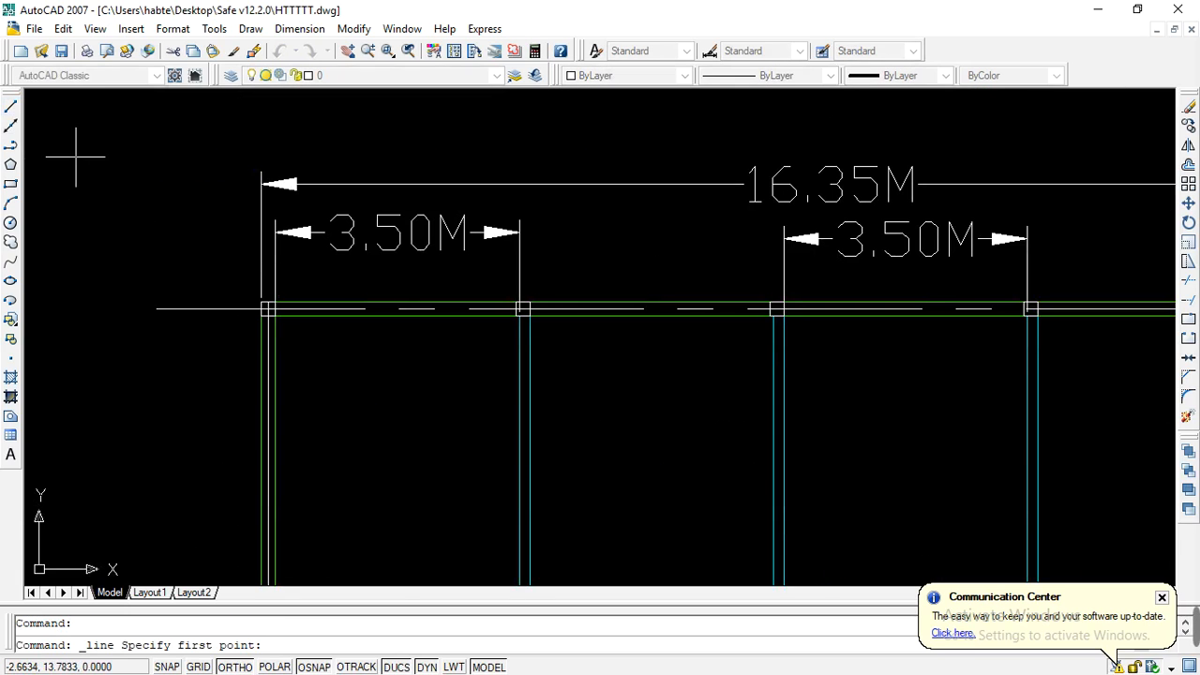
scroll(230, 217, up, 2)
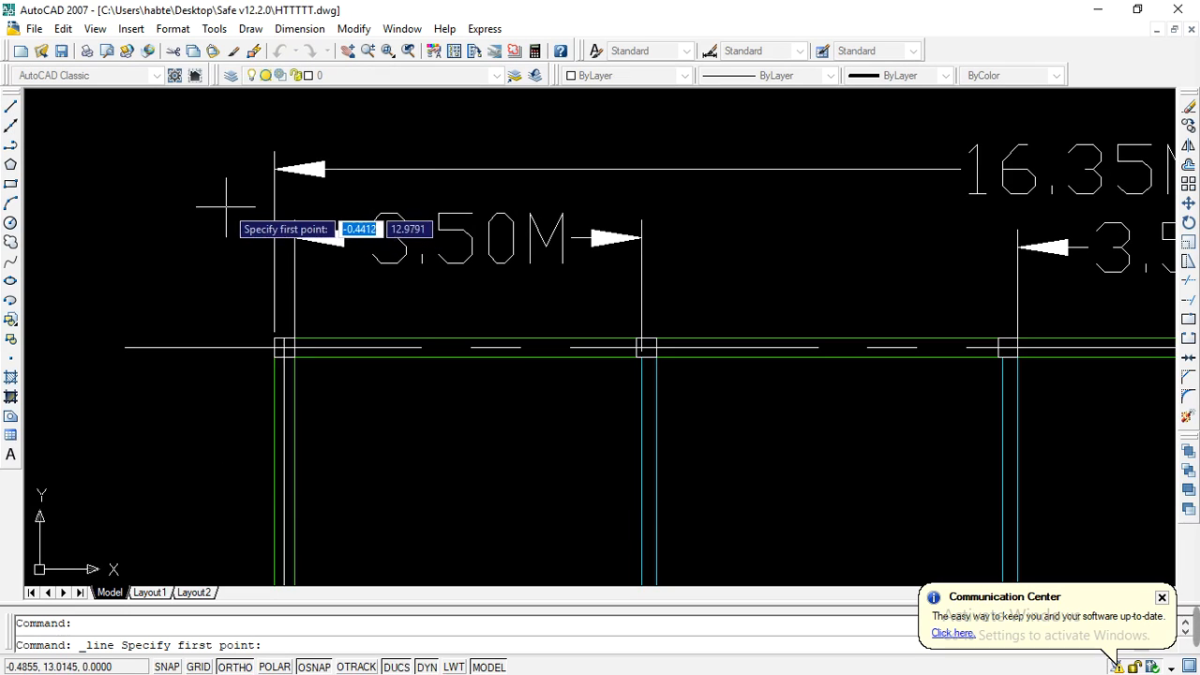
click(218, 204)
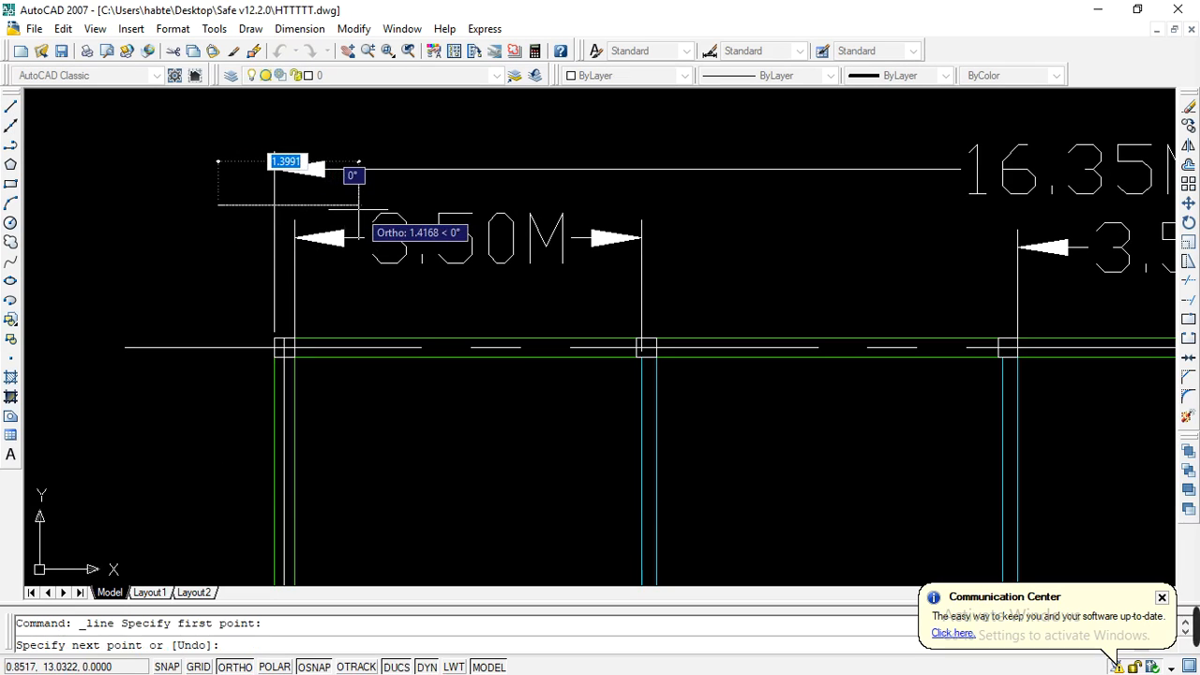
key(Escape)
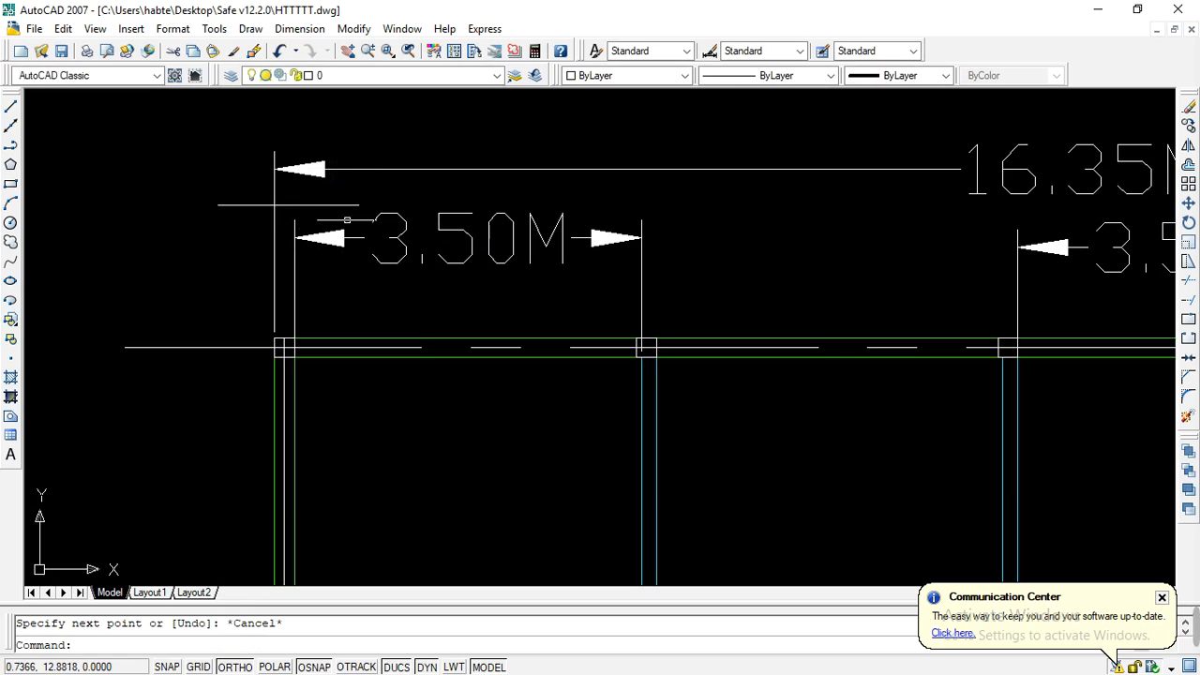
Step: Extend the left wall's vertical line up to the horizontal helper line above the corner column
scroll(273, 347, up, 2)
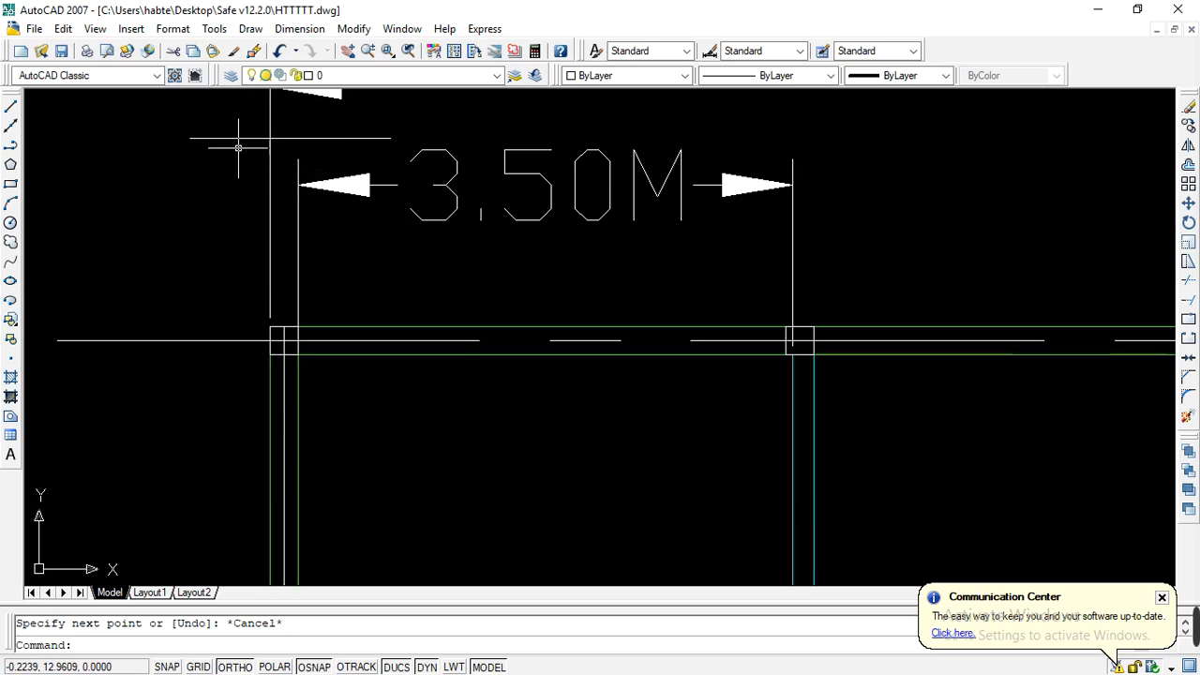
click(313, 137)
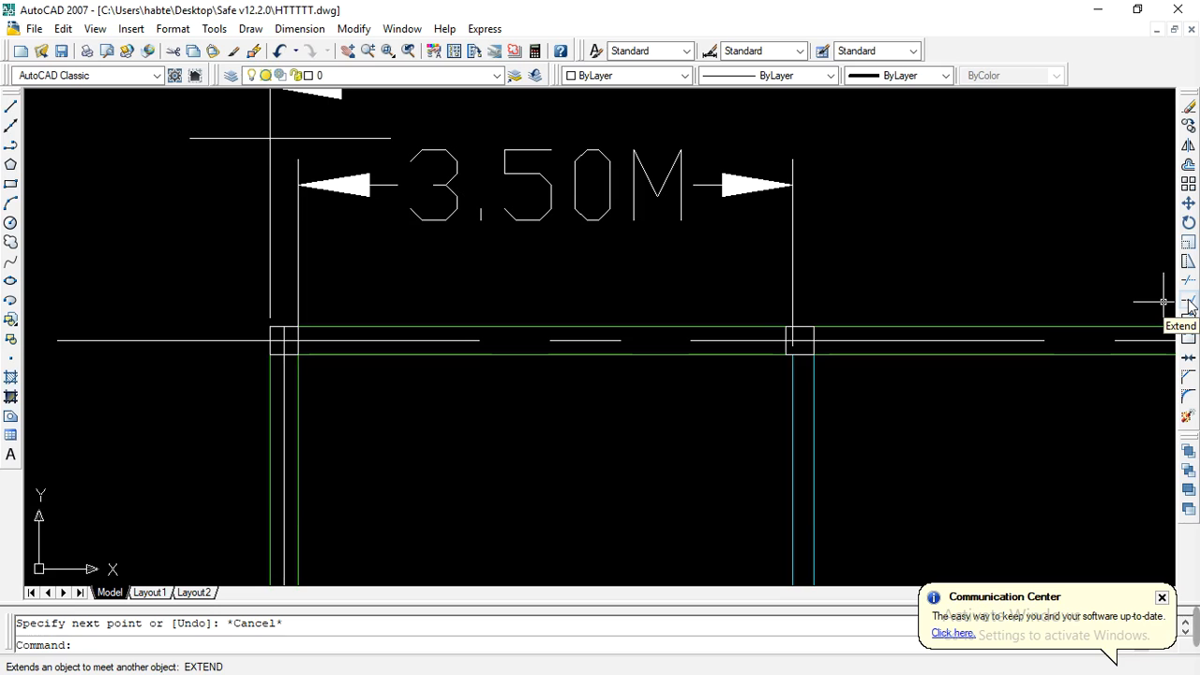
click(1188, 302)
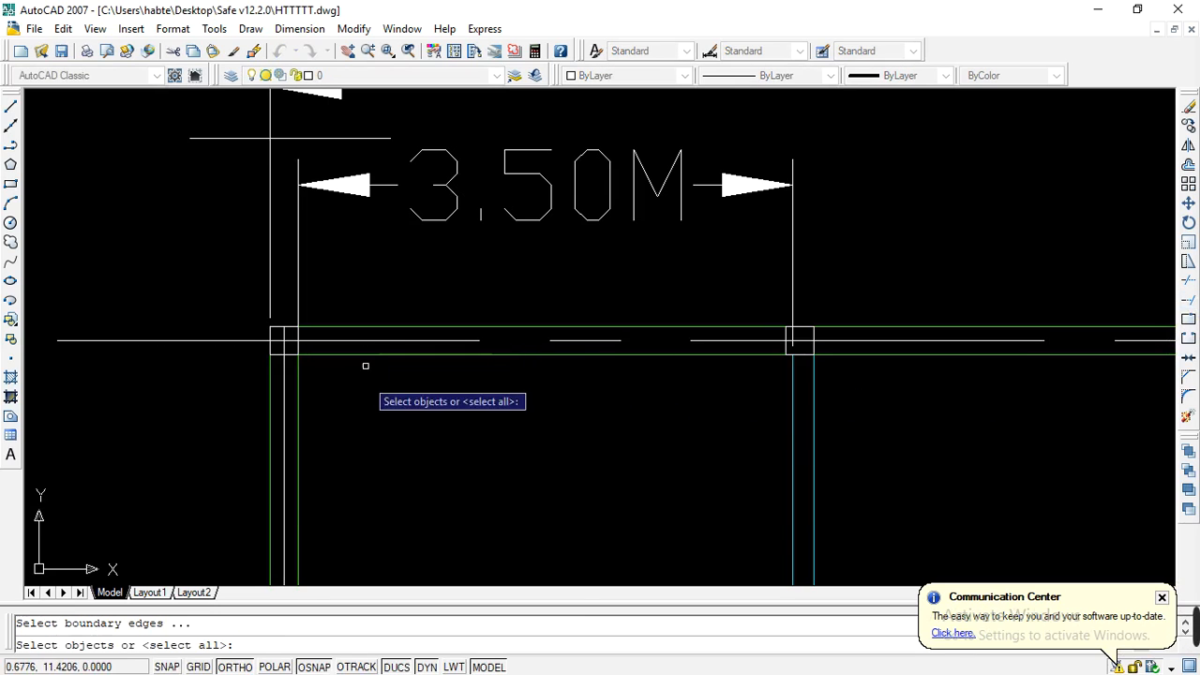
key(Return)
scroll(287, 344, up, 3)
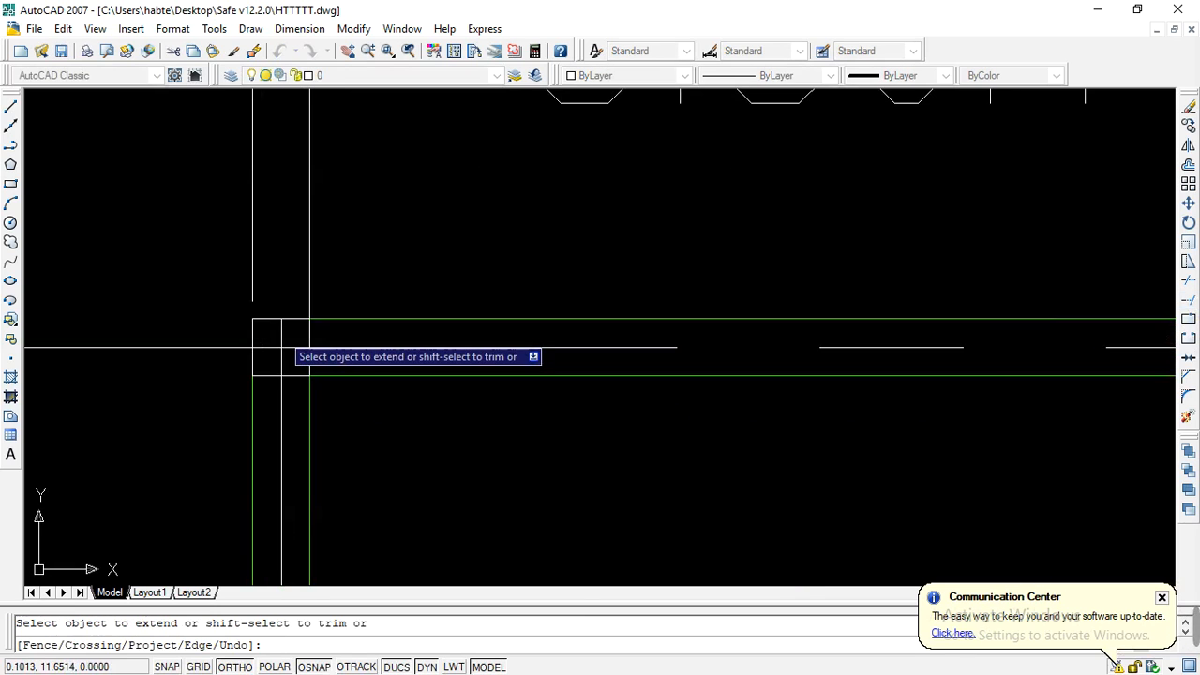
scroll(281, 330, down, 2)
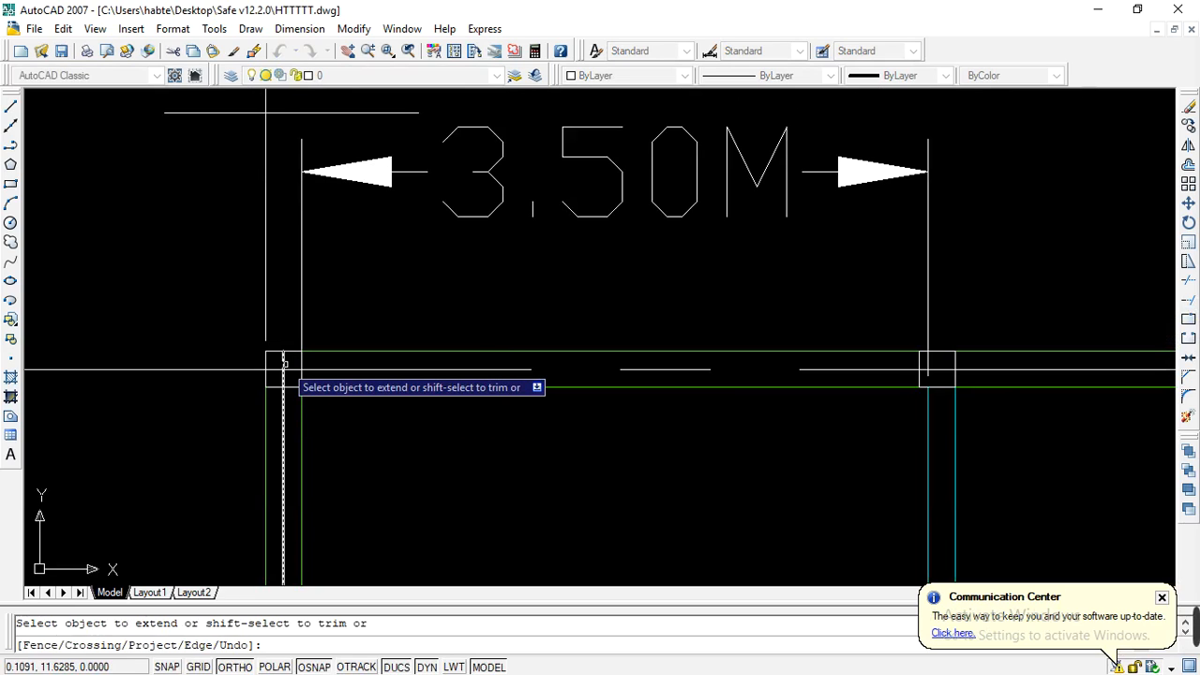
key(Escape)
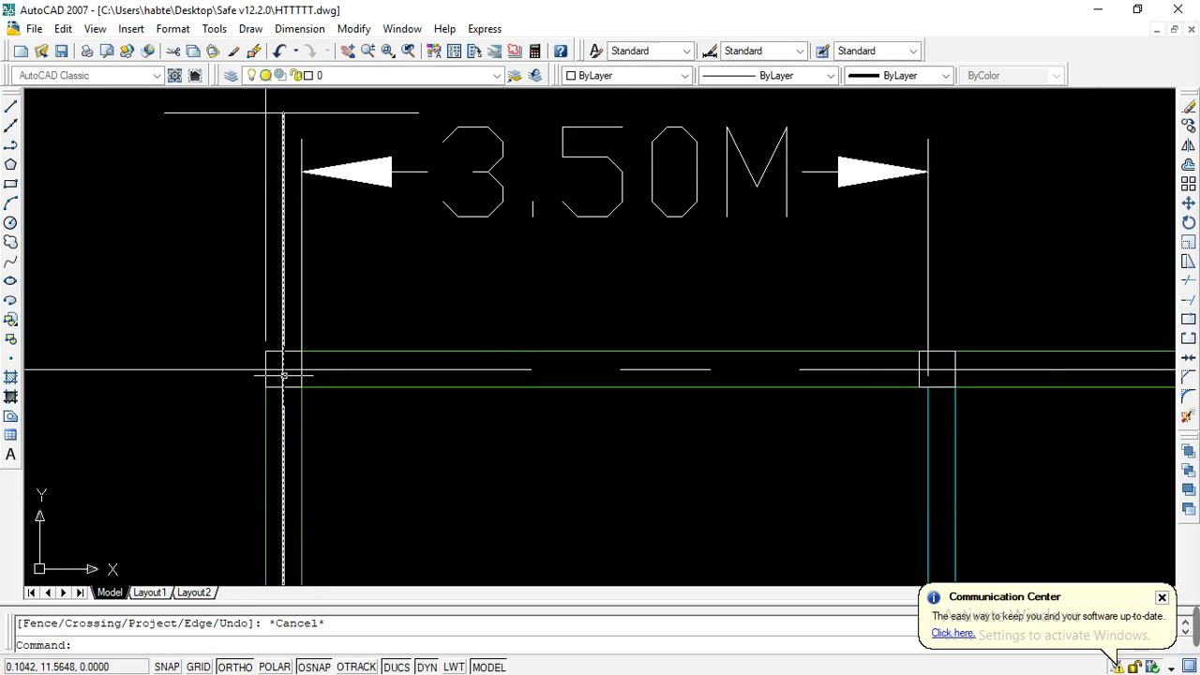
Step: Erase the short horizontal helper line above the upper-left corner column
scroll(293, 417, down, 2)
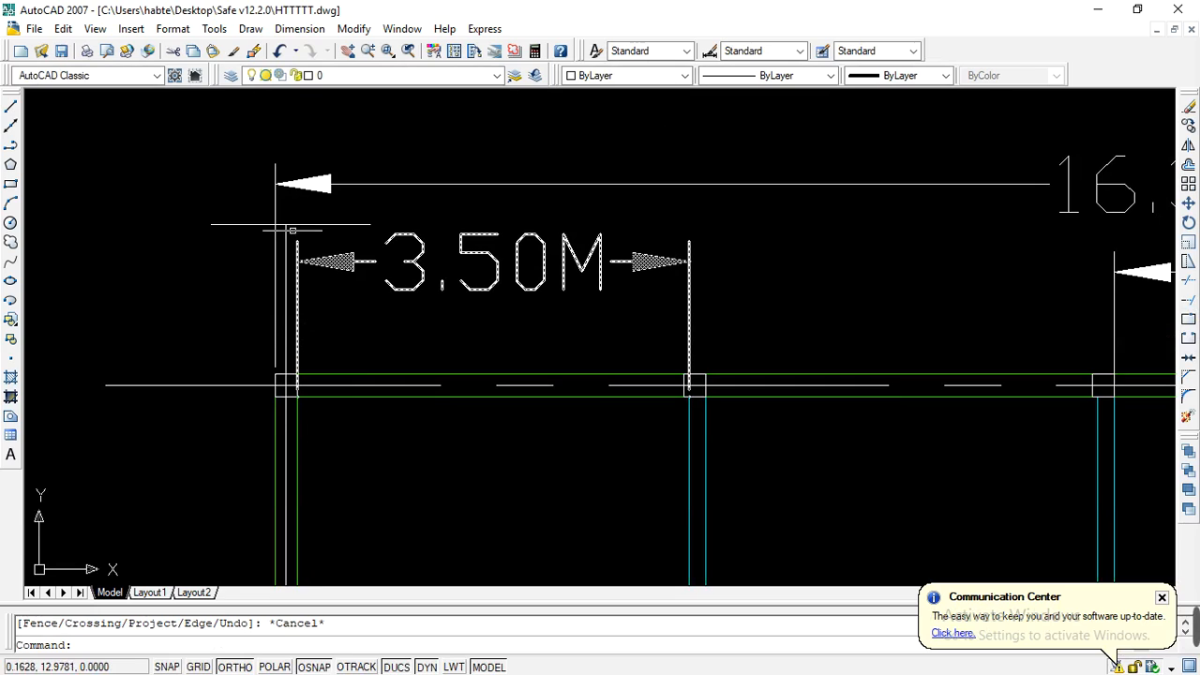
scroll(290, 226, up, 2)
click(304, 228)
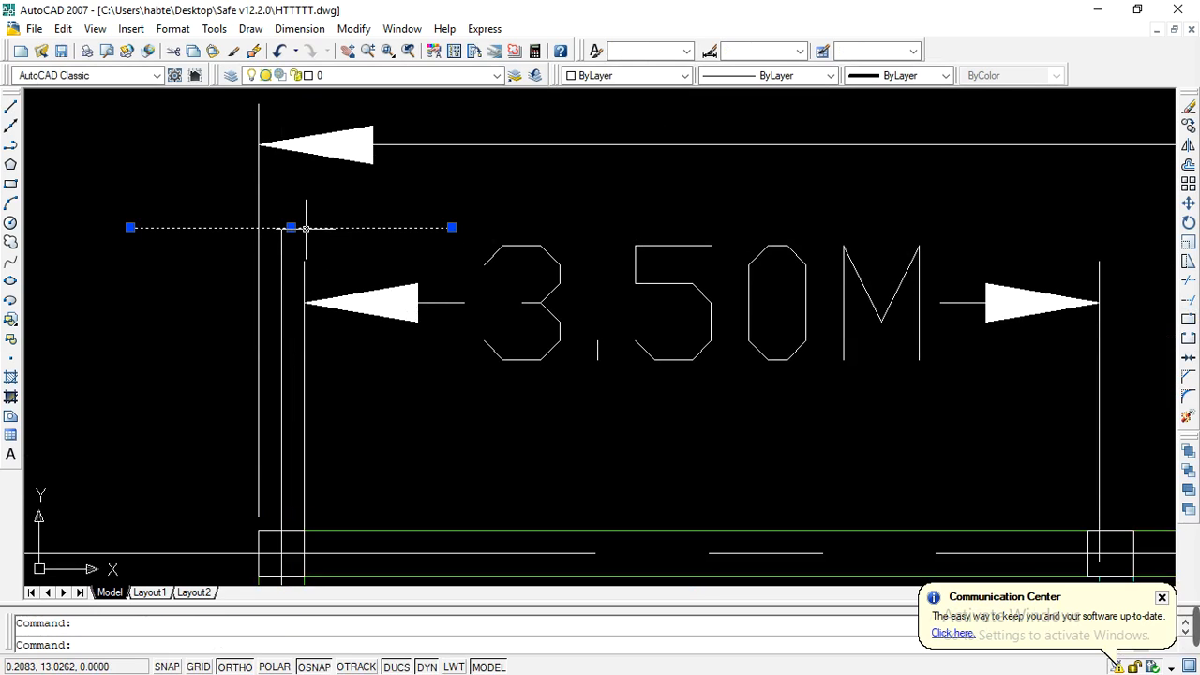
click(1189, 109)
key(Escape)
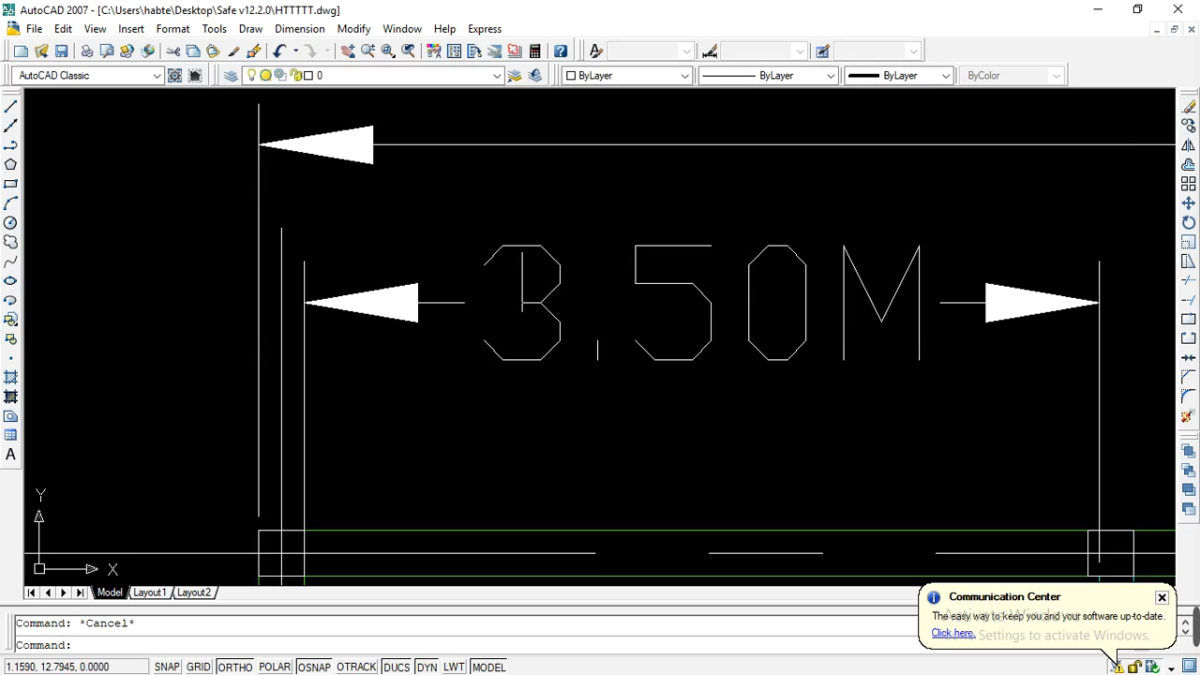
Step: Change the linetype of the left wall's vertical line to CENTERX2 and deselect it
scroll(520, 333, down, 2)
scroll(385, 263, down, 8)
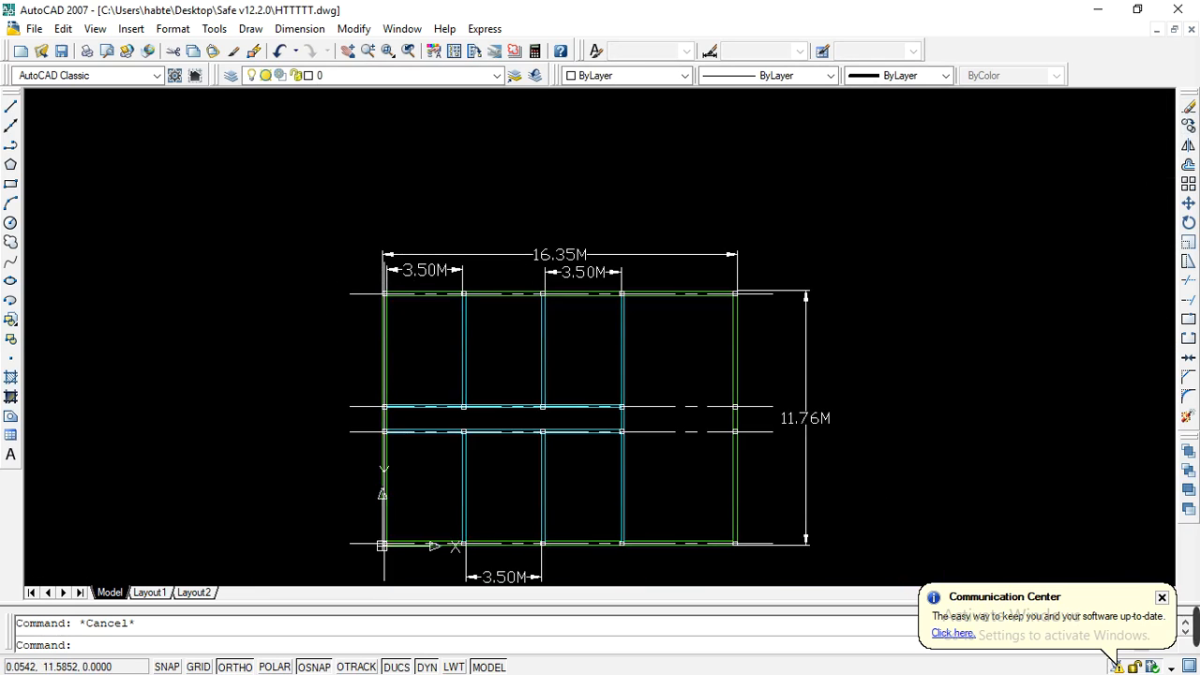
scroll(389, 289, up, 6)
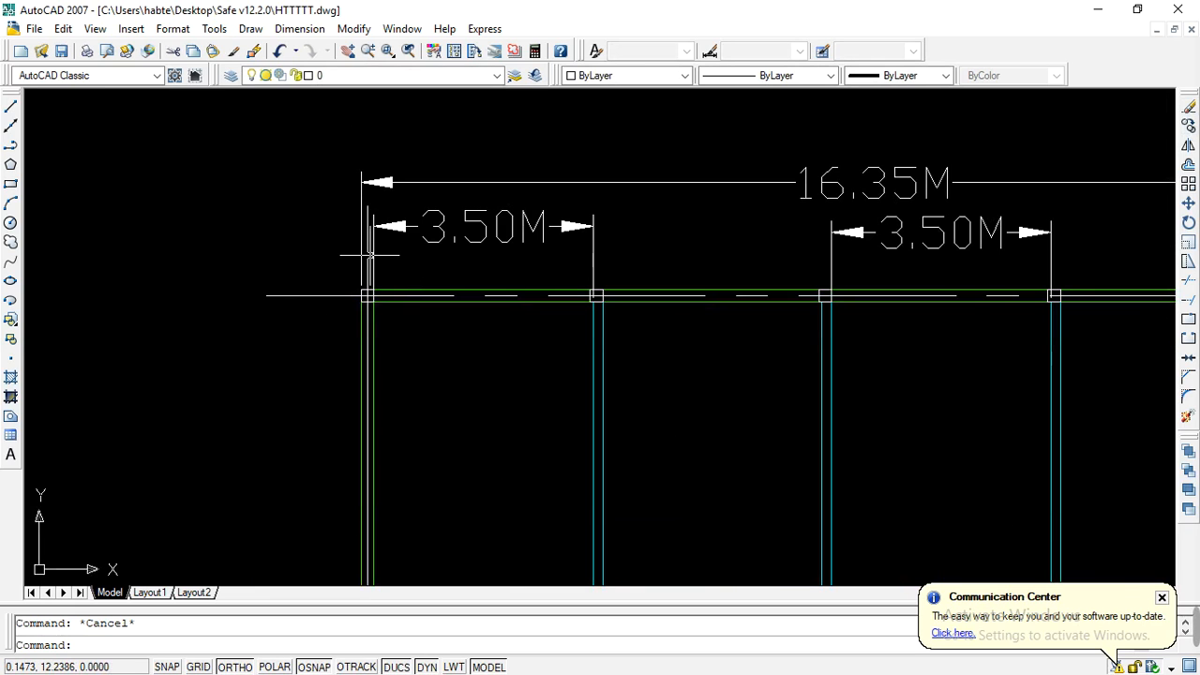
click(368, 250)
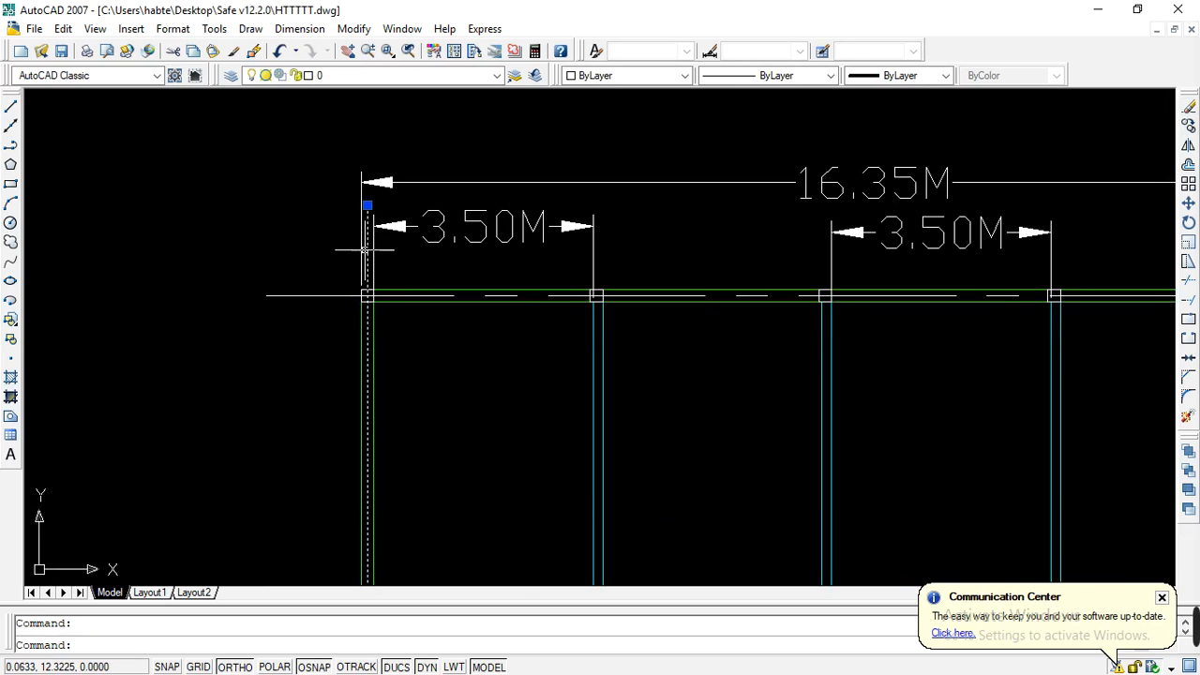
scroll(367, 250, down, 4)
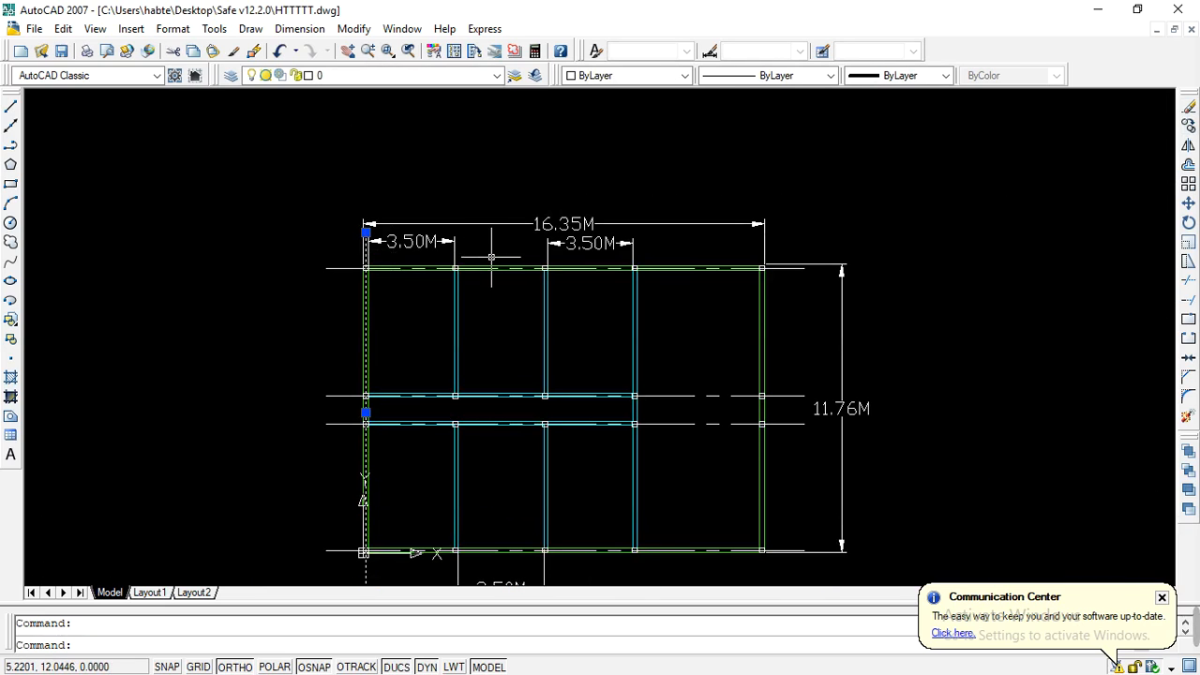
click(779, 76)
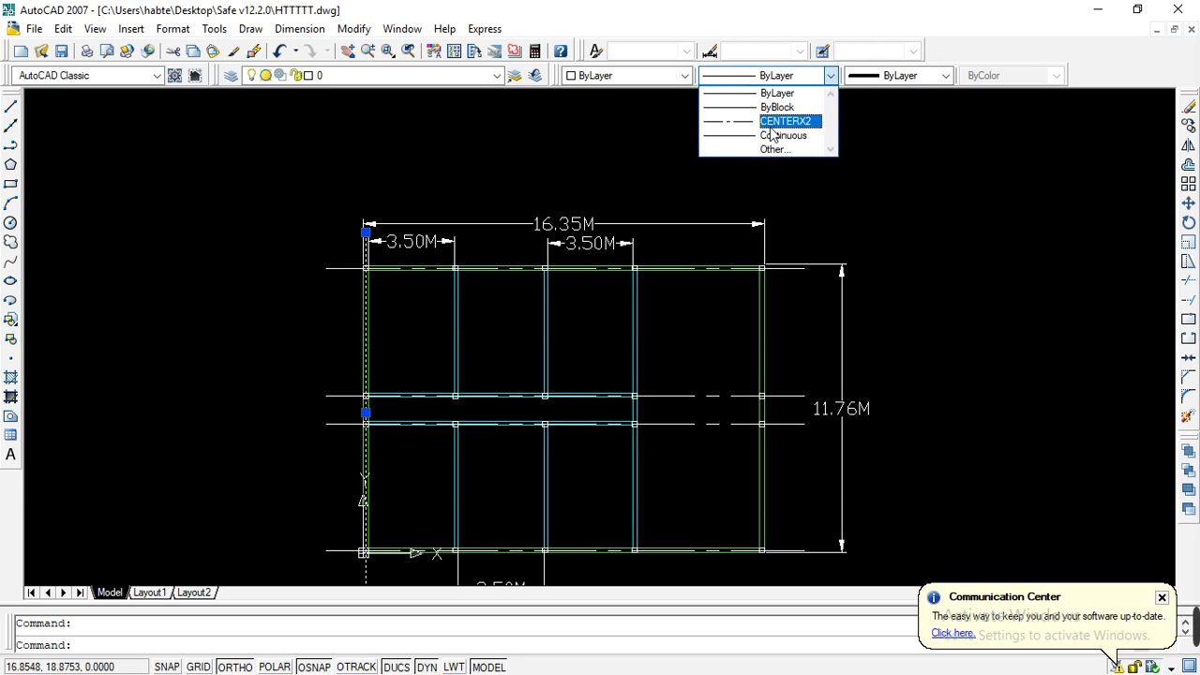
click(786, 120)
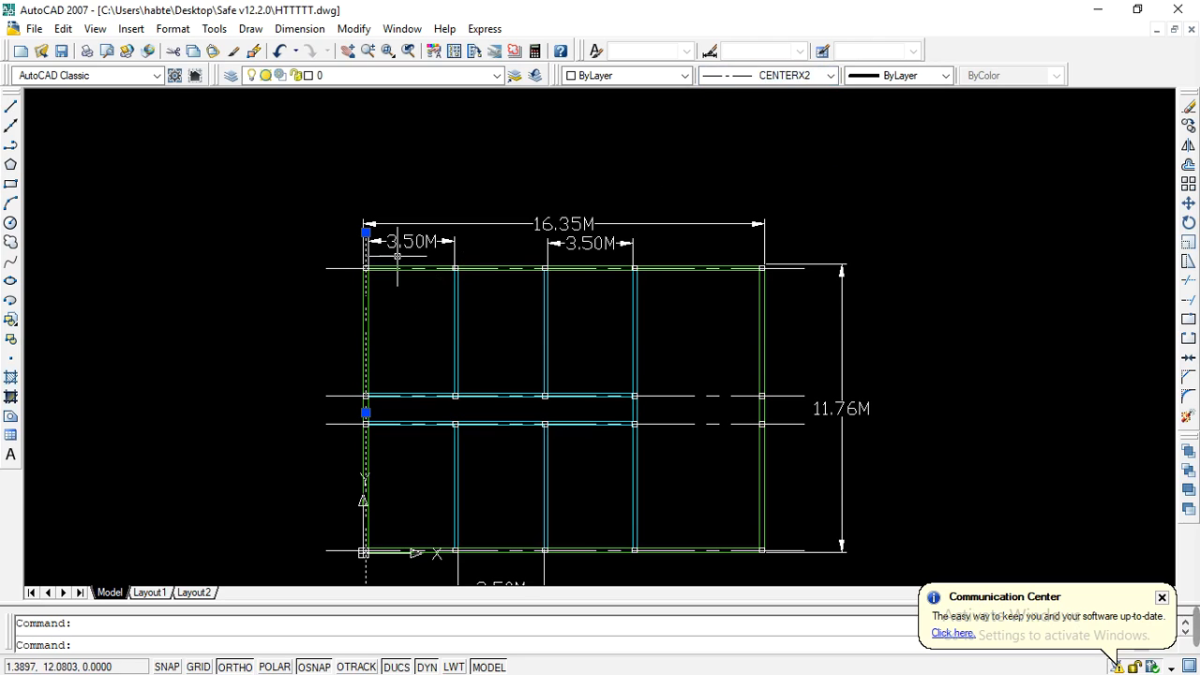
key(Escape)
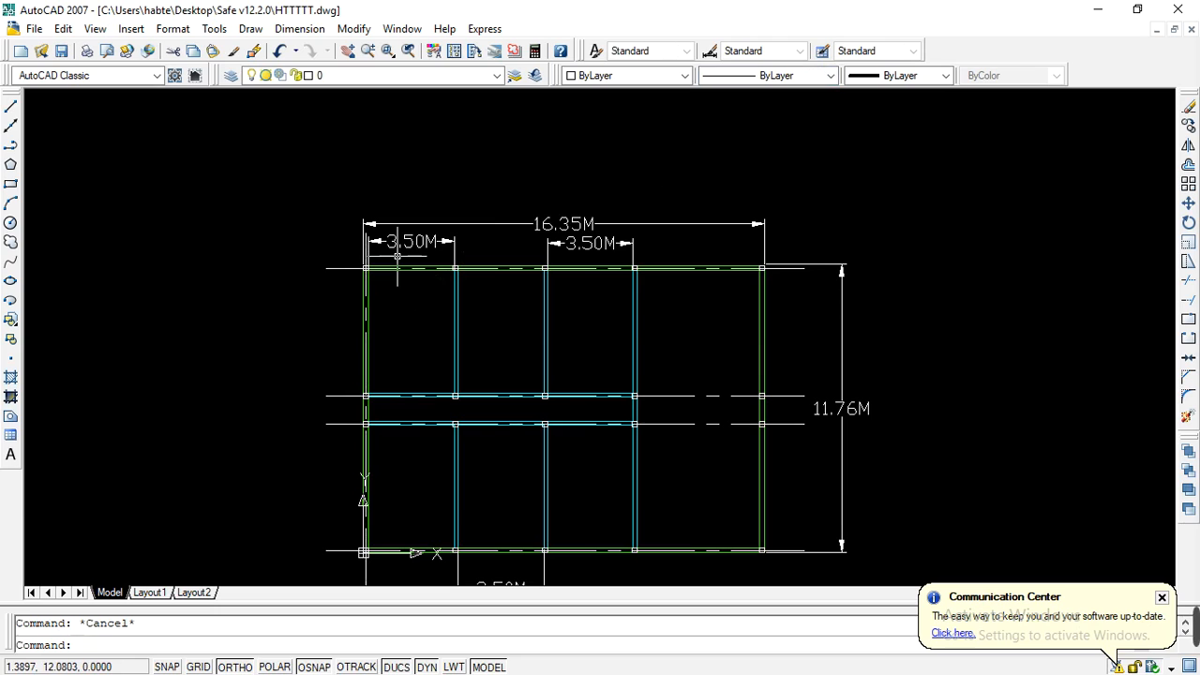
scroll(347, 222, down, 2)
scroll(345, 244, up, 4)
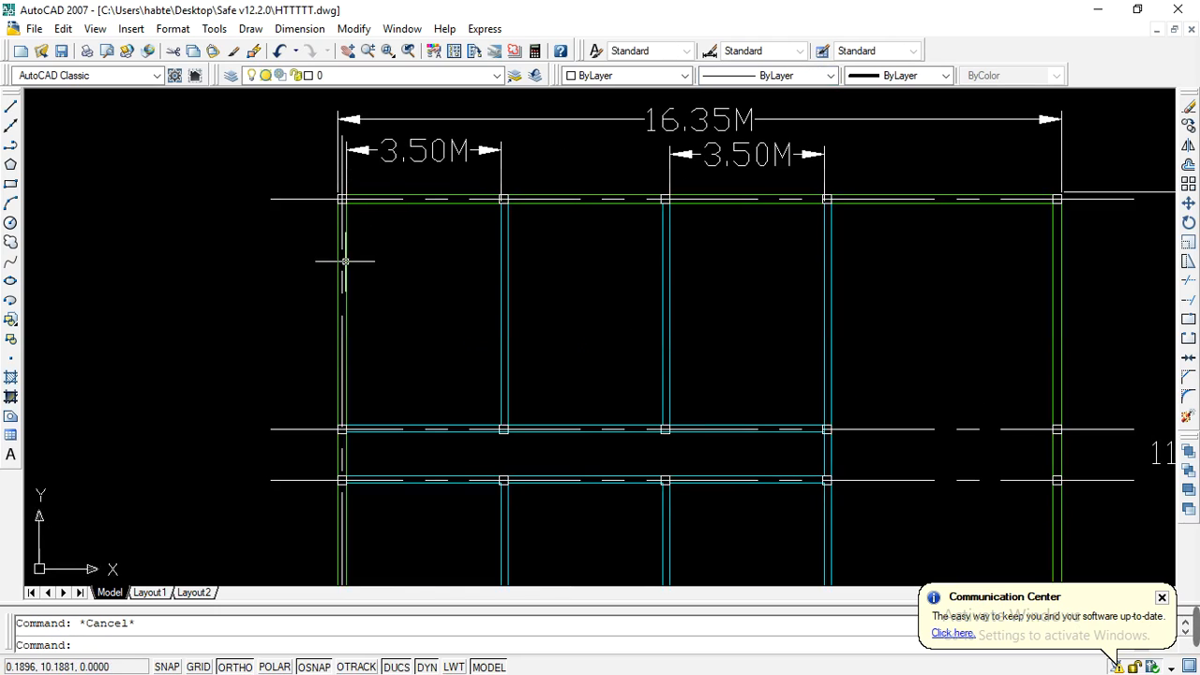
scroll(340, 272, down, 2)
scroll(328, 261, down, 1)
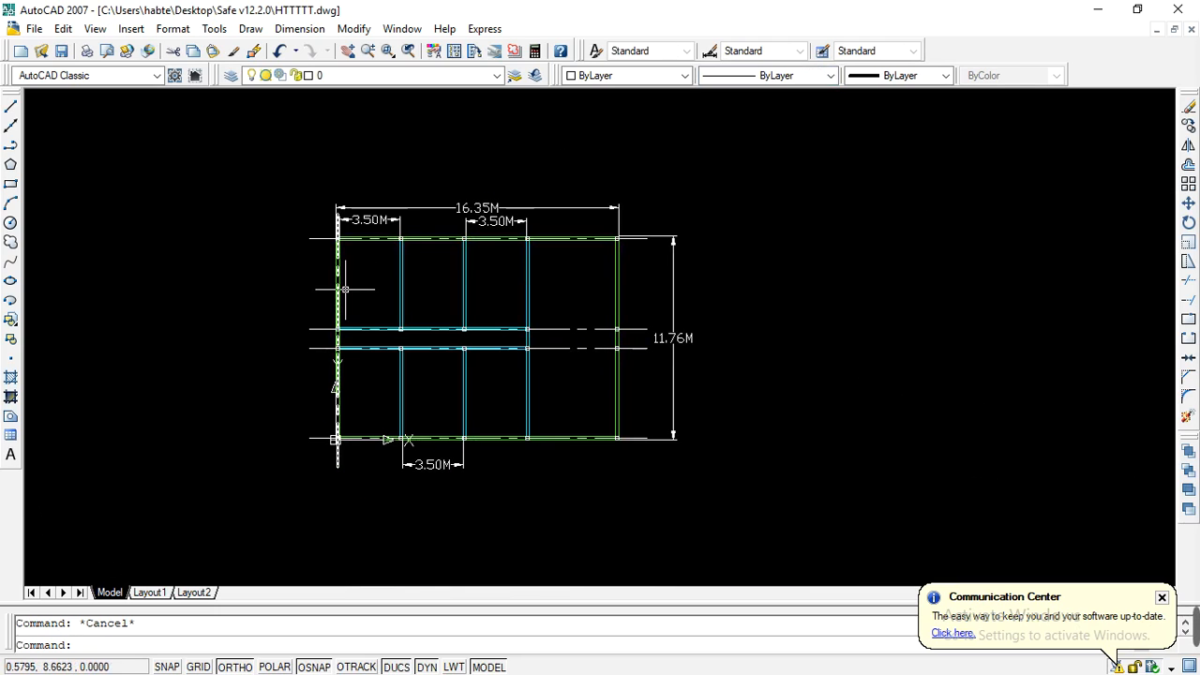
scroll(342, 333, up, 1)
scroll(322, 324, up, 2)
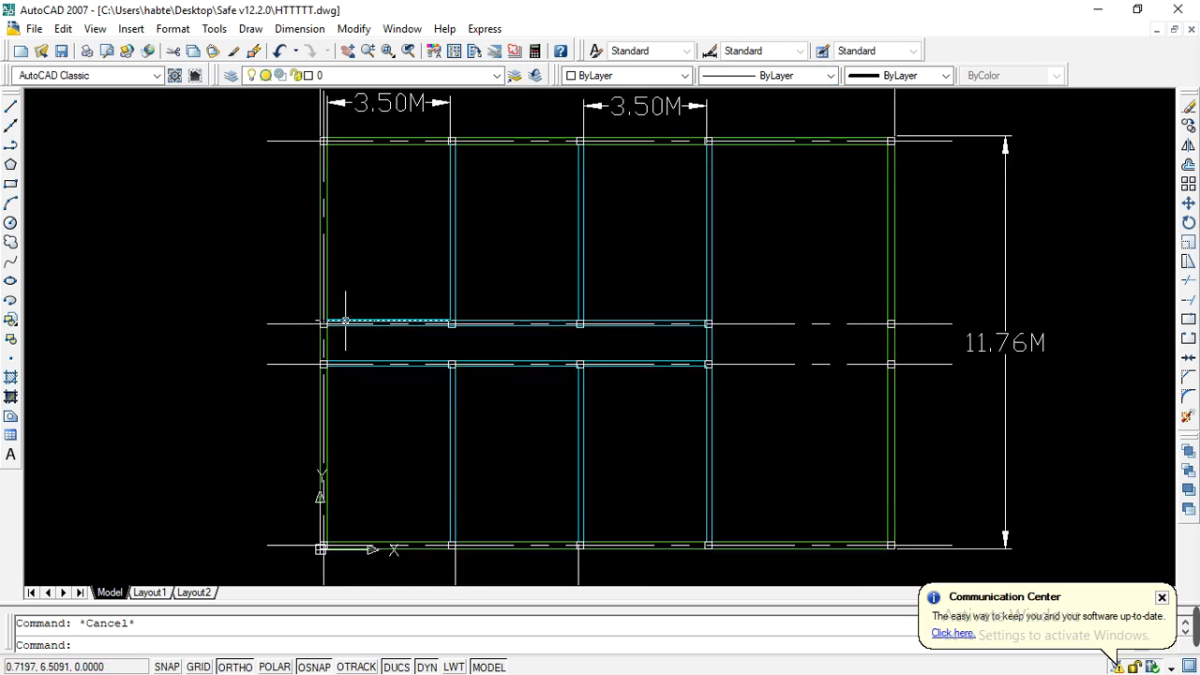
scroll(333, 209, down, 3)
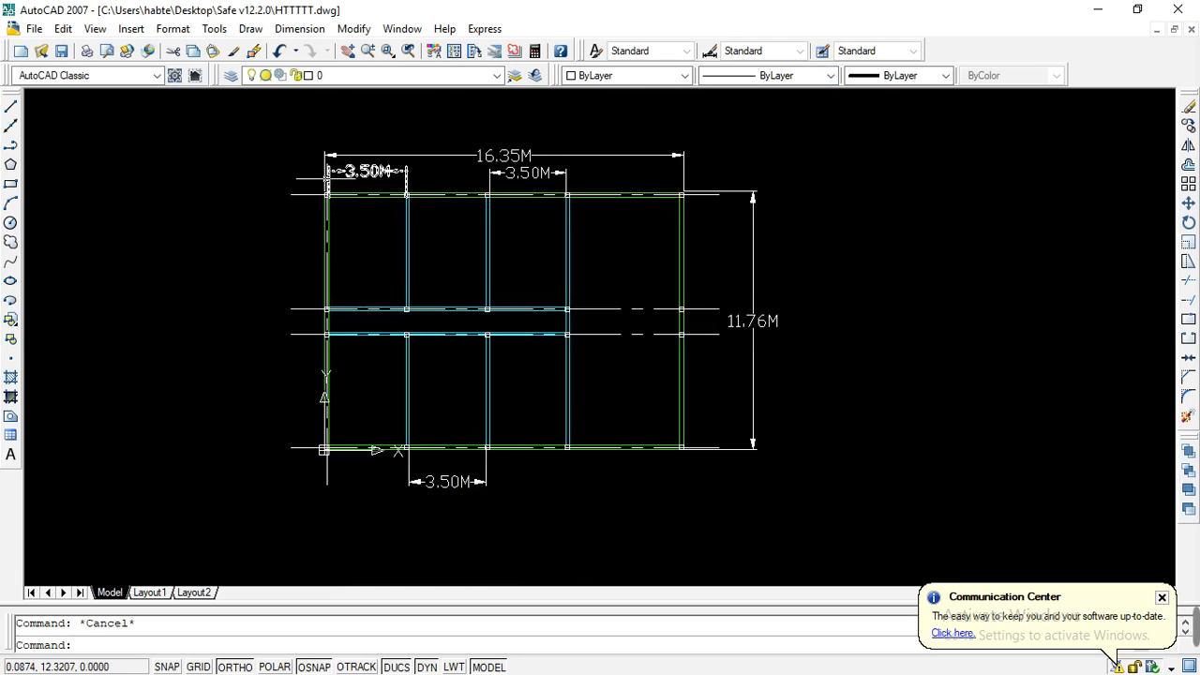
Step: Copy the left wall's vertical centreline from the corner column's top-edge midpoint to the second column's top-edge midpoint, 3.65 m to the right
scroll(323, 187, up, 5)
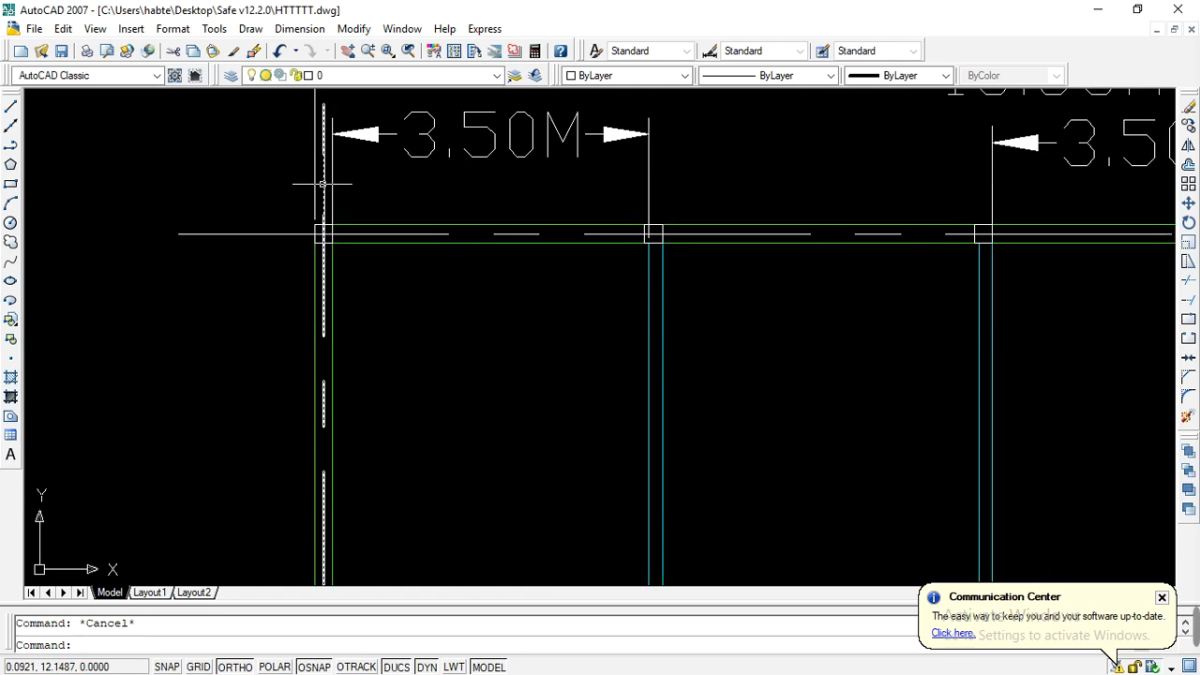
click(322, 185)
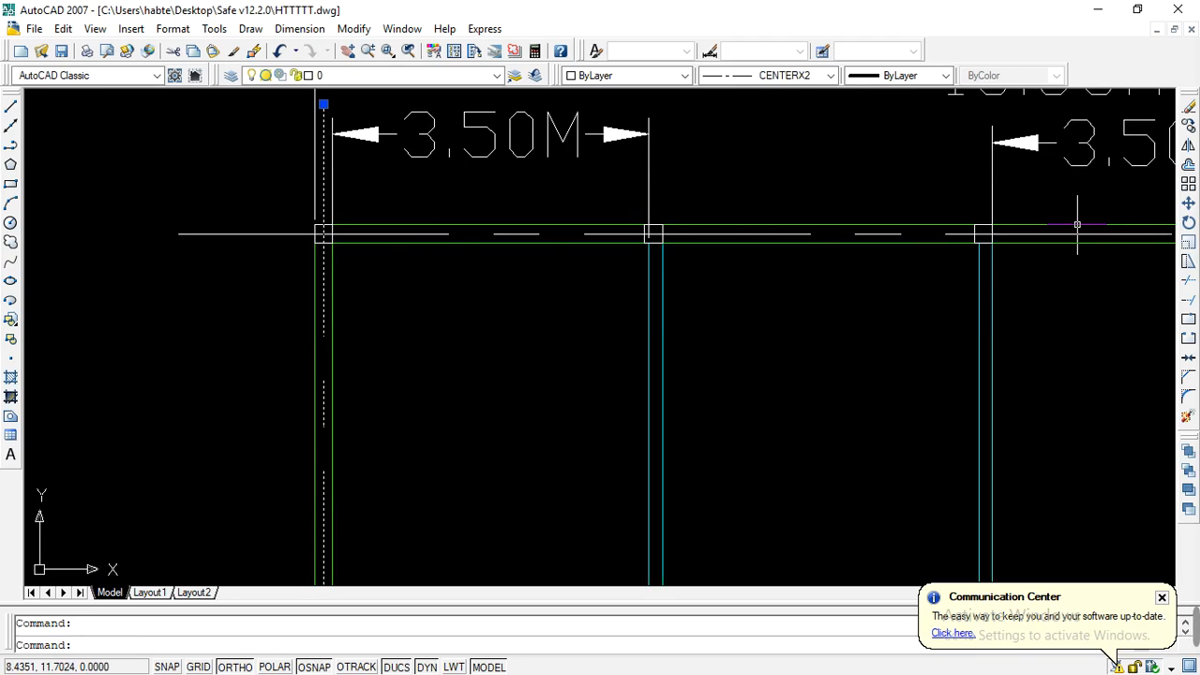
click(1188, 126)
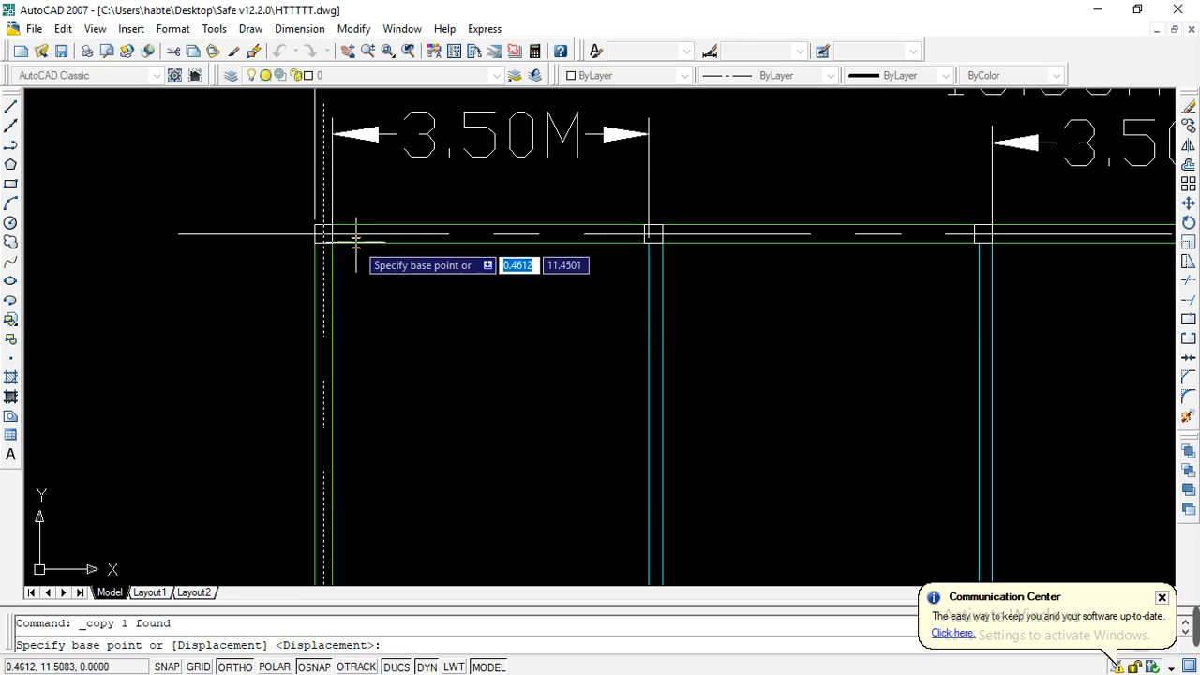
scroll(349, 240, up, 1)
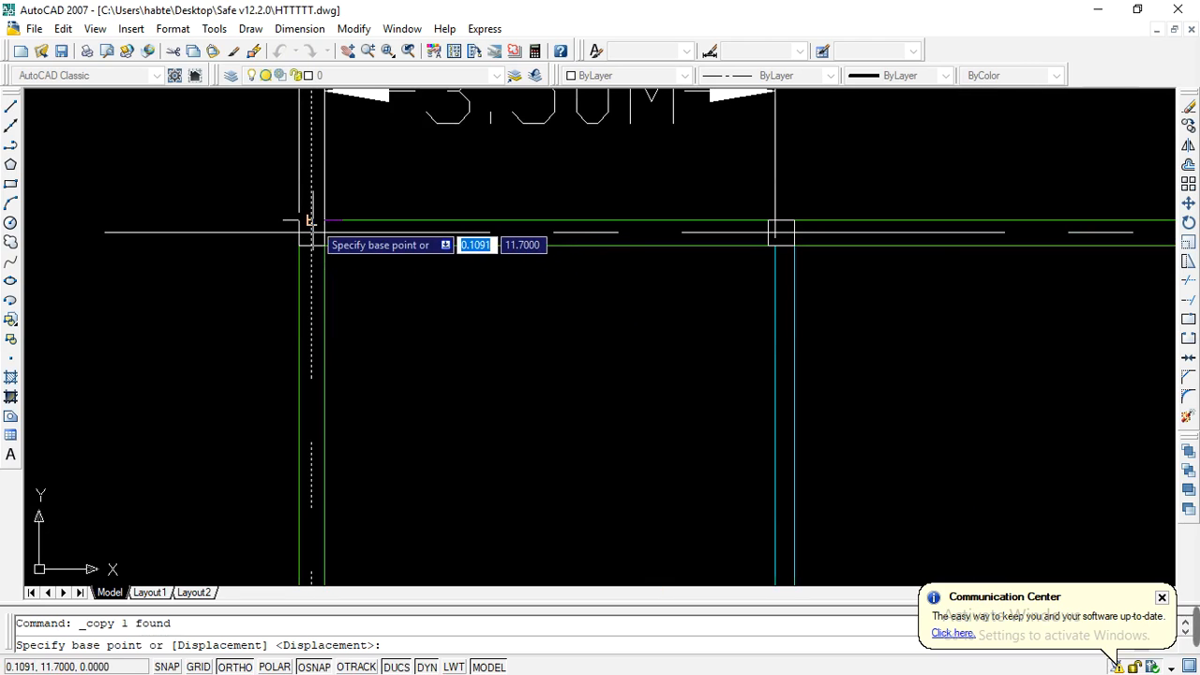
scroll(311, 222, up, 2)
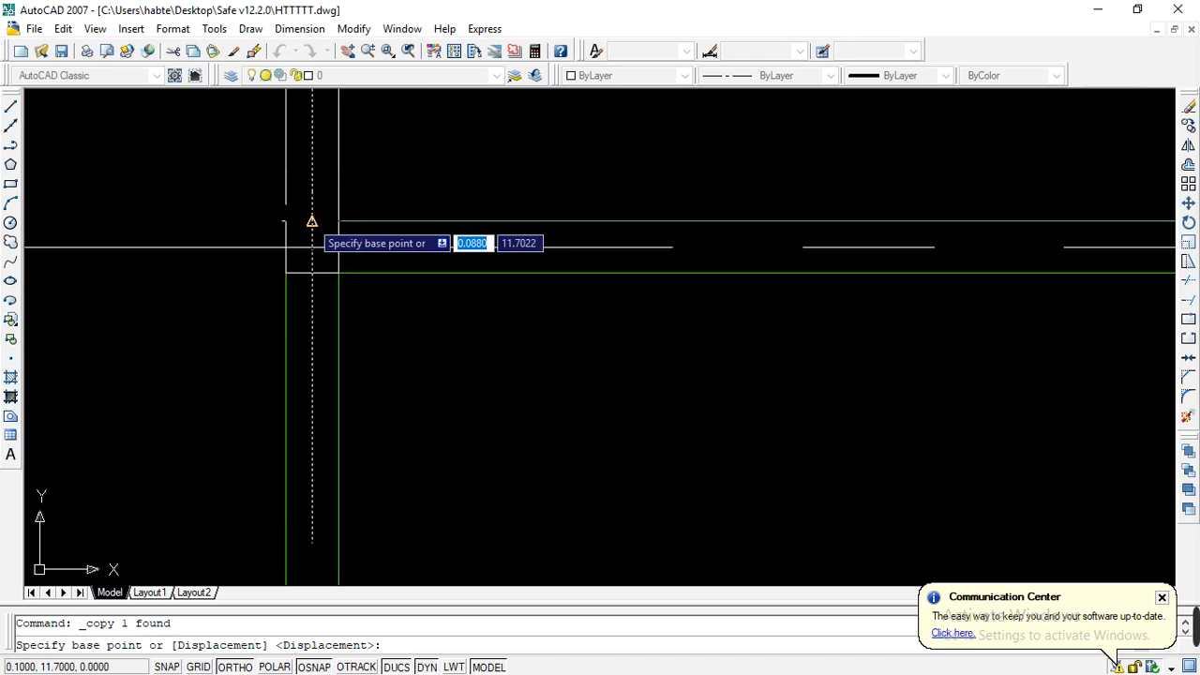
click(312, 222)
scroll(283, 236, down, 2)
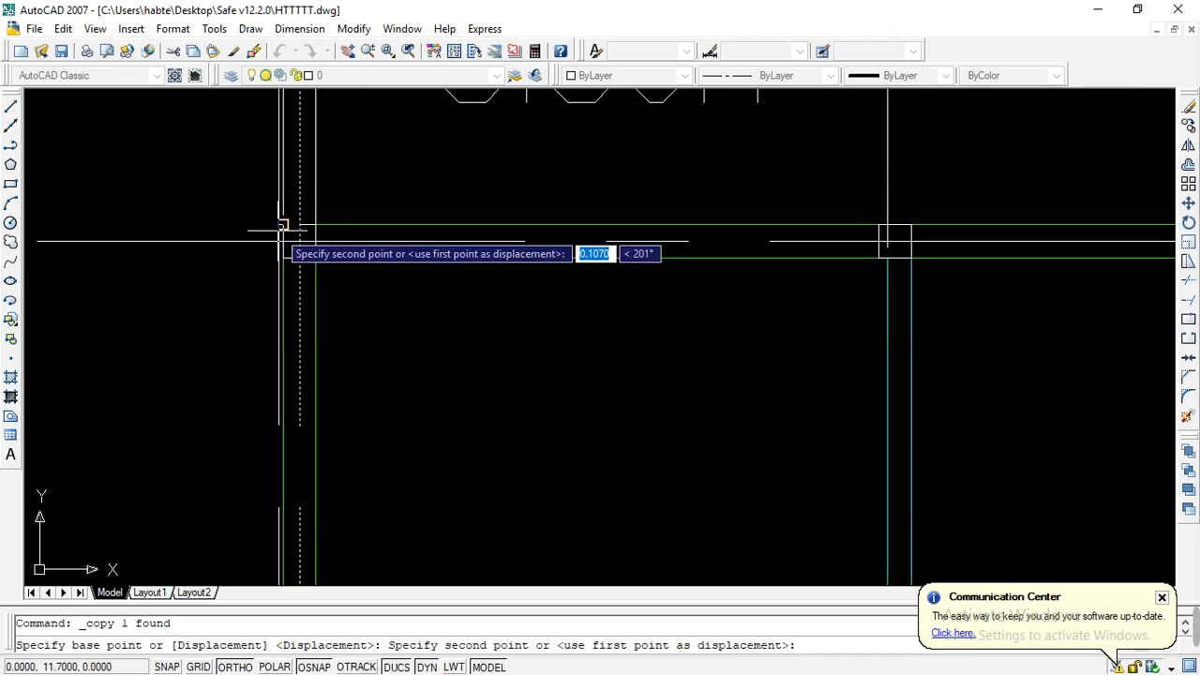
scroll(359, 231, down, 4)
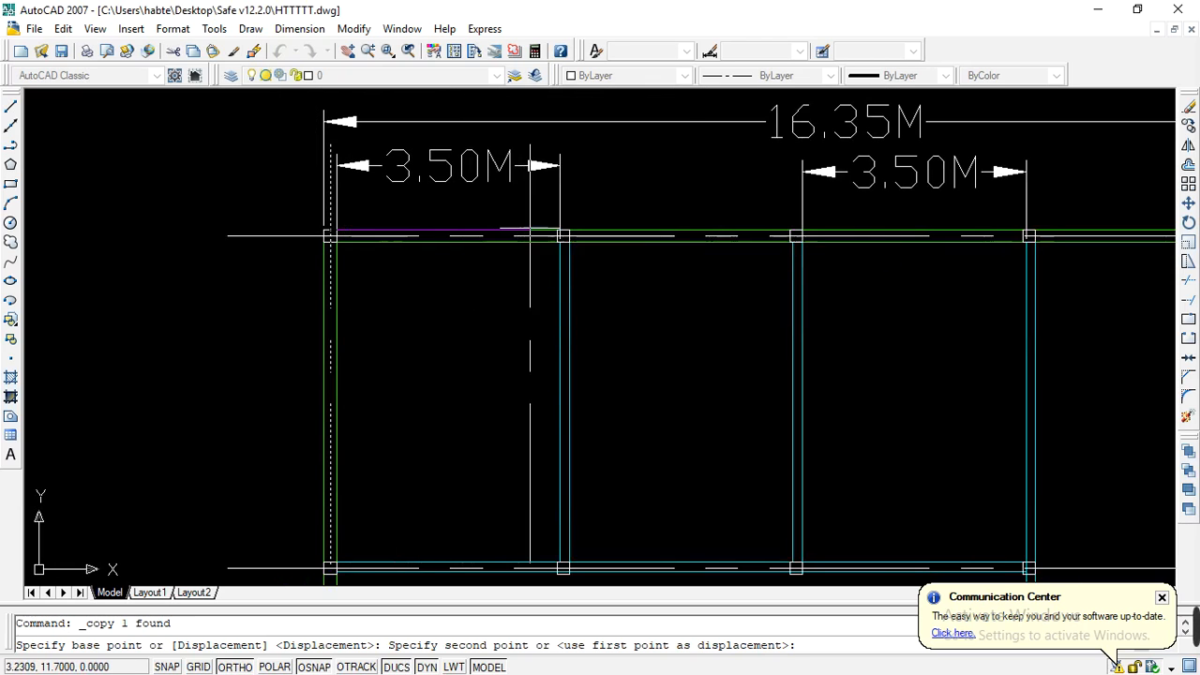
scroll(555, 232, up, 3)
scroll(555, 232, up, 3)
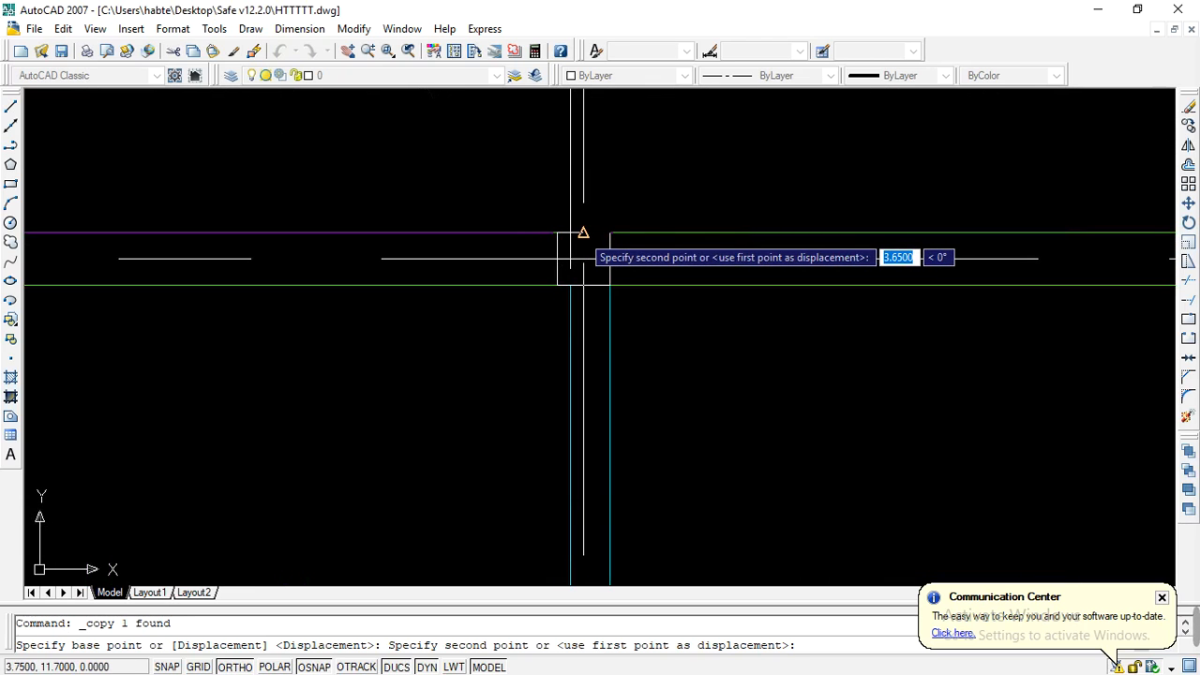
click(583, 232)
Step: Copy the left wall's vertical centreline from its corner column to the third column's top-edge midpoint
scroll(560, 234, down, 5)
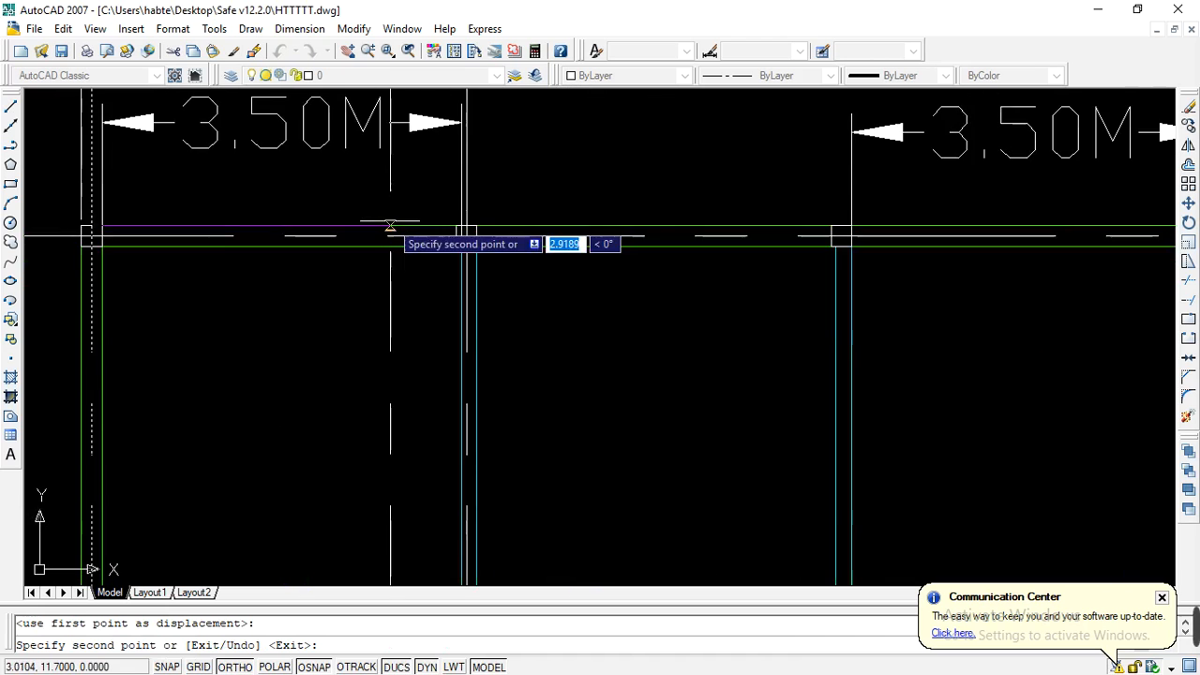
scroll(555, 240, up, 6)
scroll(555, 240, up, 3)
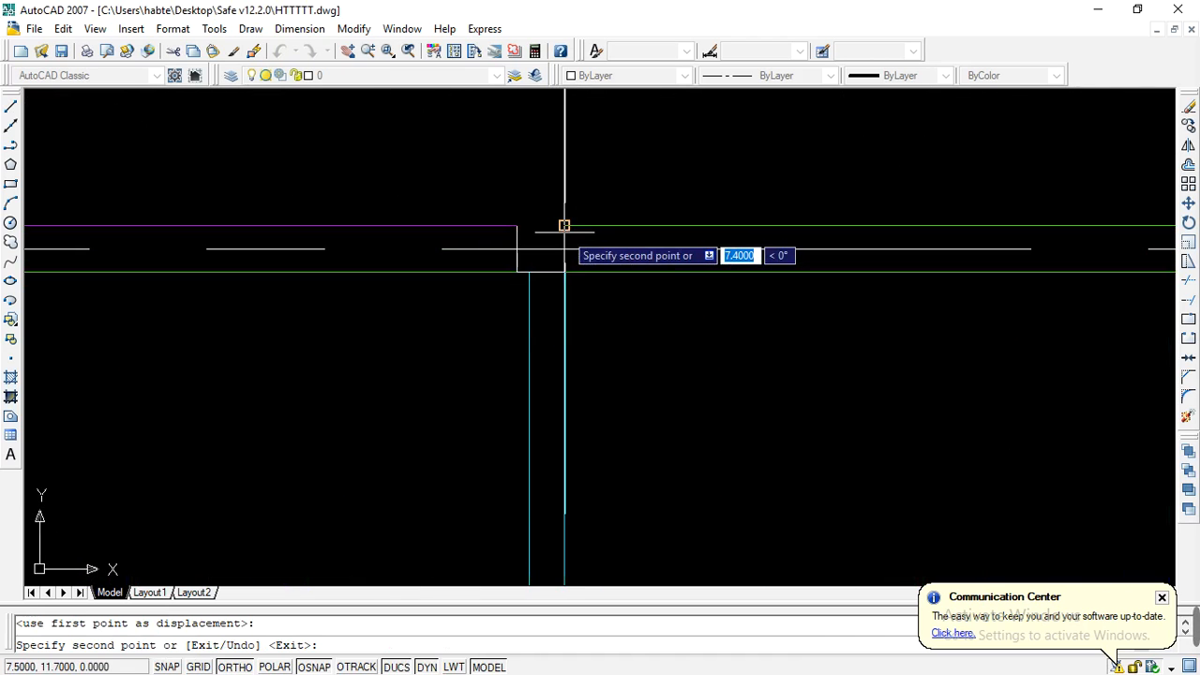
click(541, 248)
scroll(459, 251, down, 6)
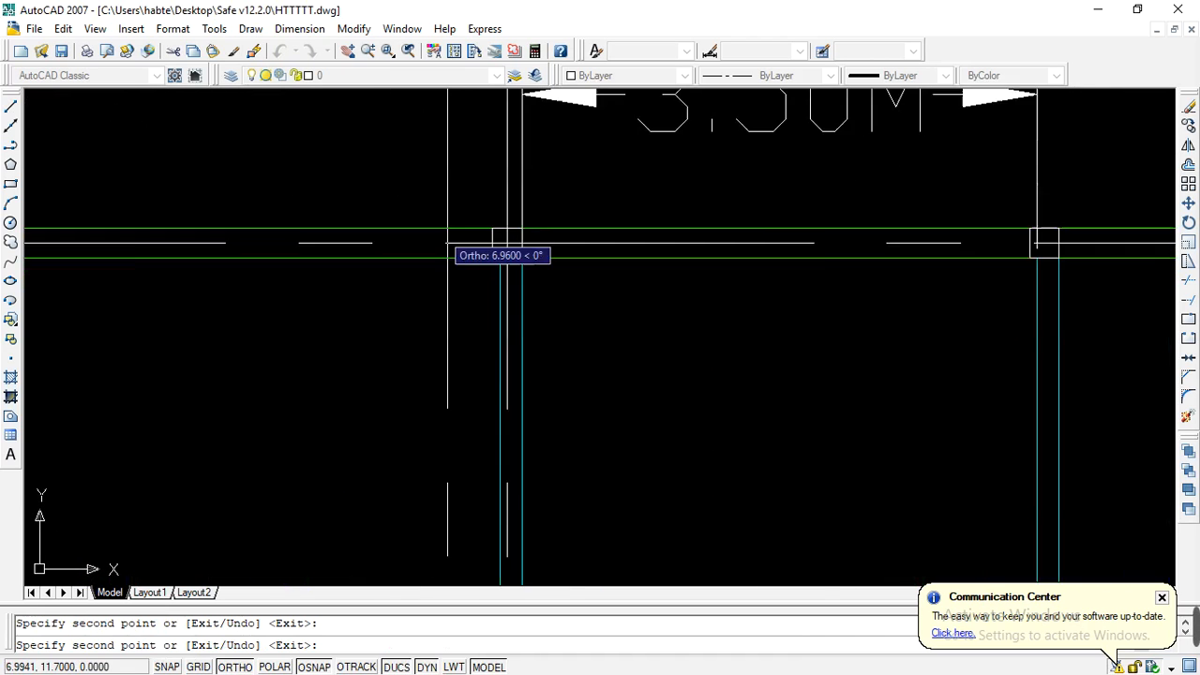
Step: Place another copy of the left wall's vertical centreline at the fourth column's top-edge midpoint, 10.95 m to the right
scroll(667, 249, up, 5)
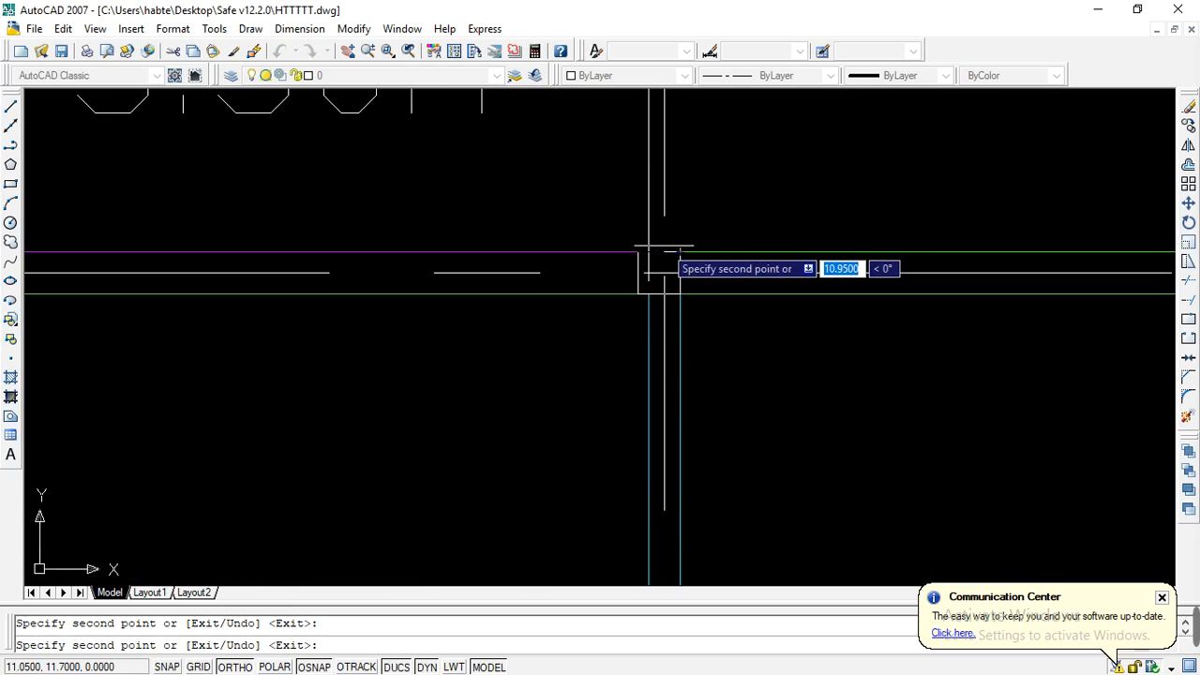
scroll(433, 266, down, 5)
scroll(441, 271, down, 2)
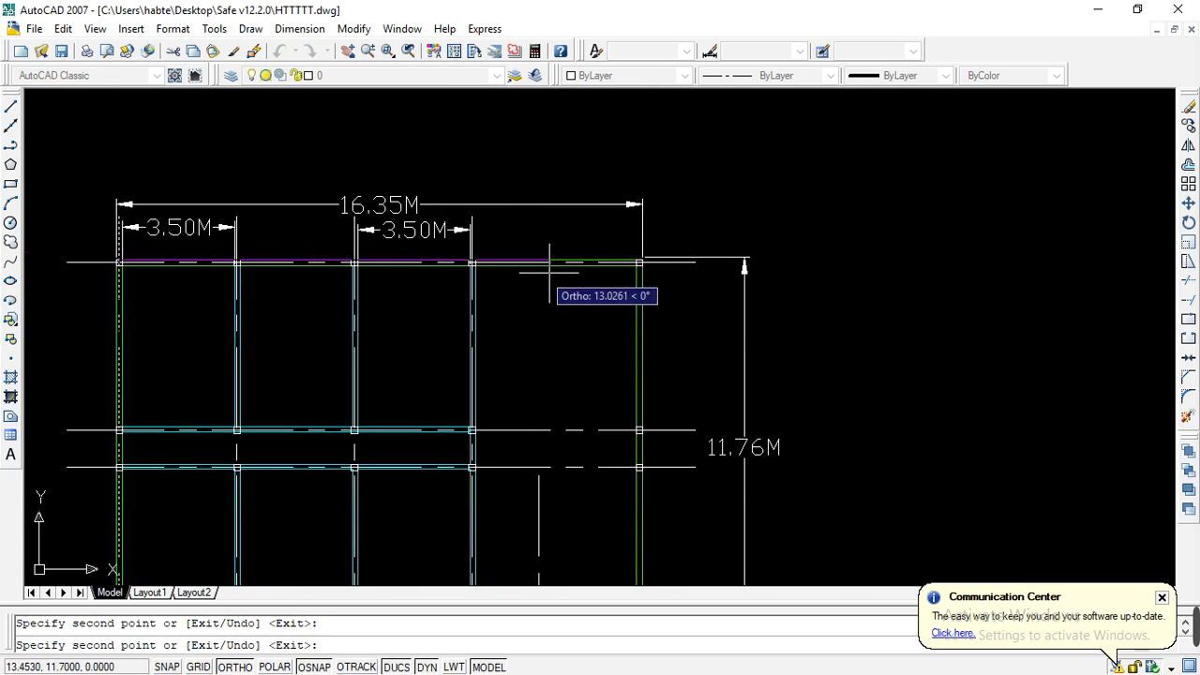
Step: Place the last copy of the vertical centreline at the upper-right corner column's top-edge midpoint and end the Copy command
scroll(630, 267, up, 6)
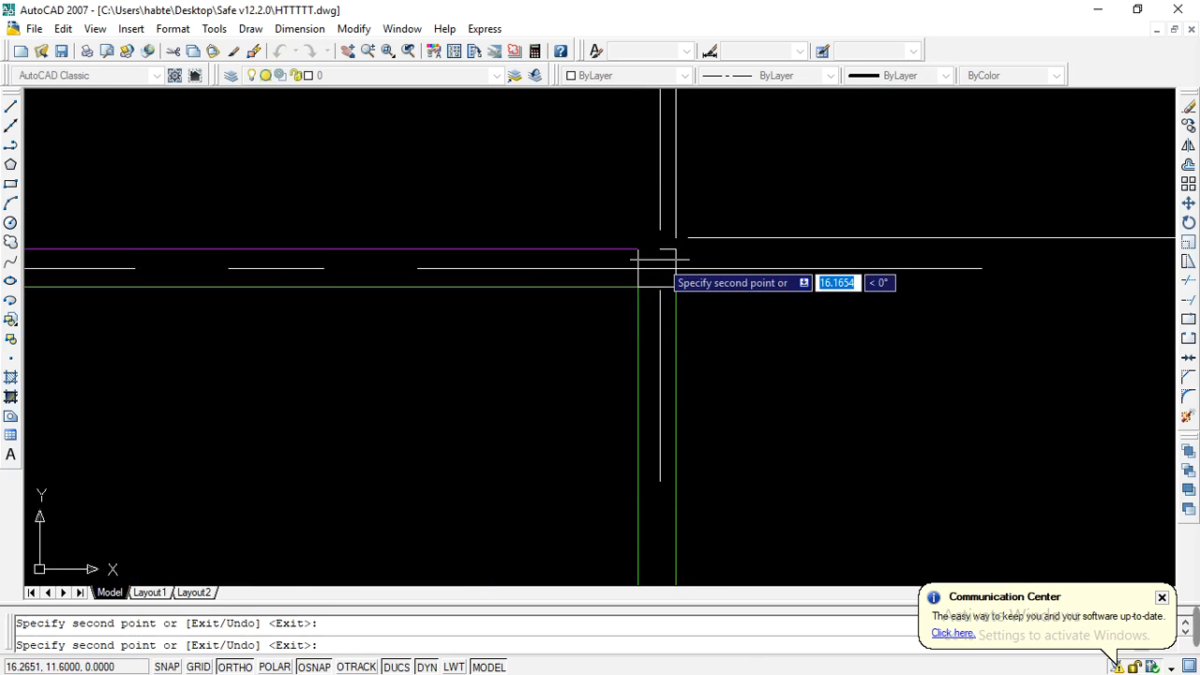
scroll(656, 259, down, 1)
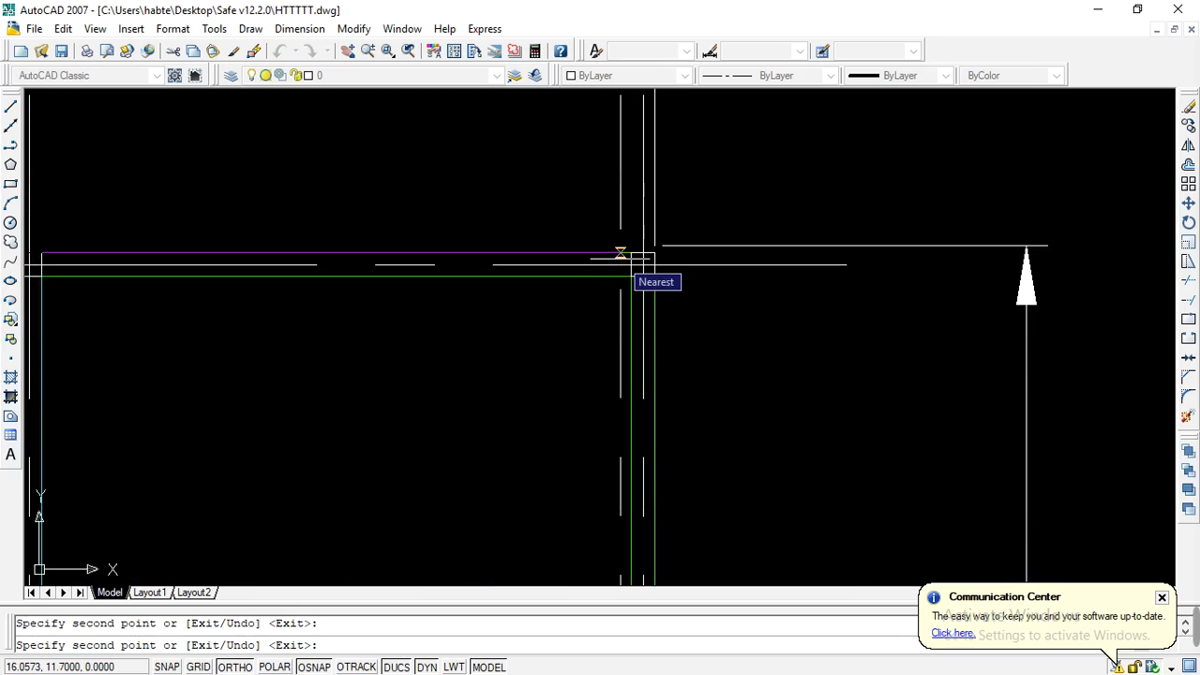
scroll(632, 263, down, 1)
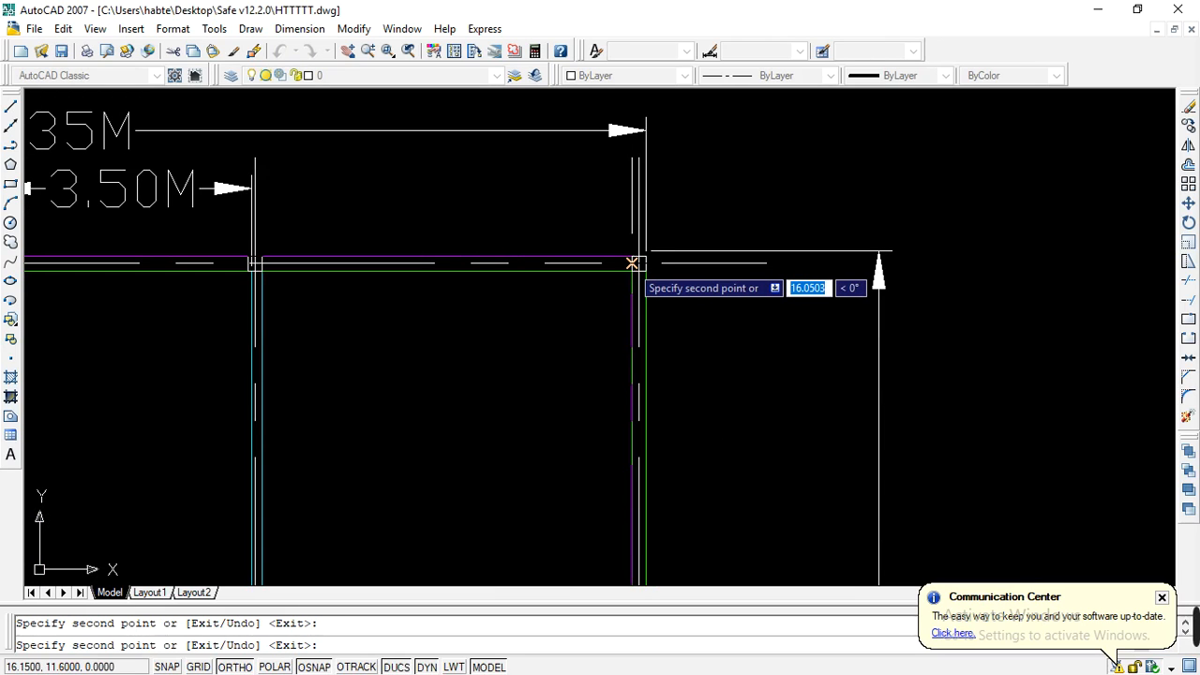
key(Escape)
scroll(632, 262, down, 3)
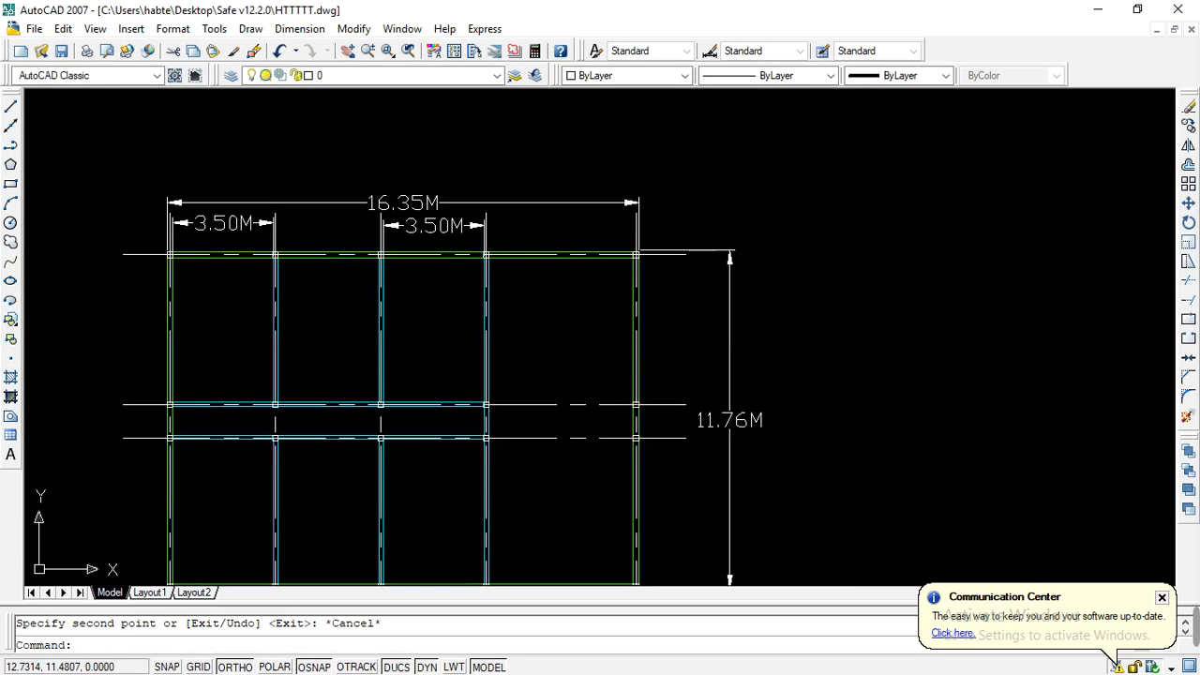
scroll(585, 235, down, 2)
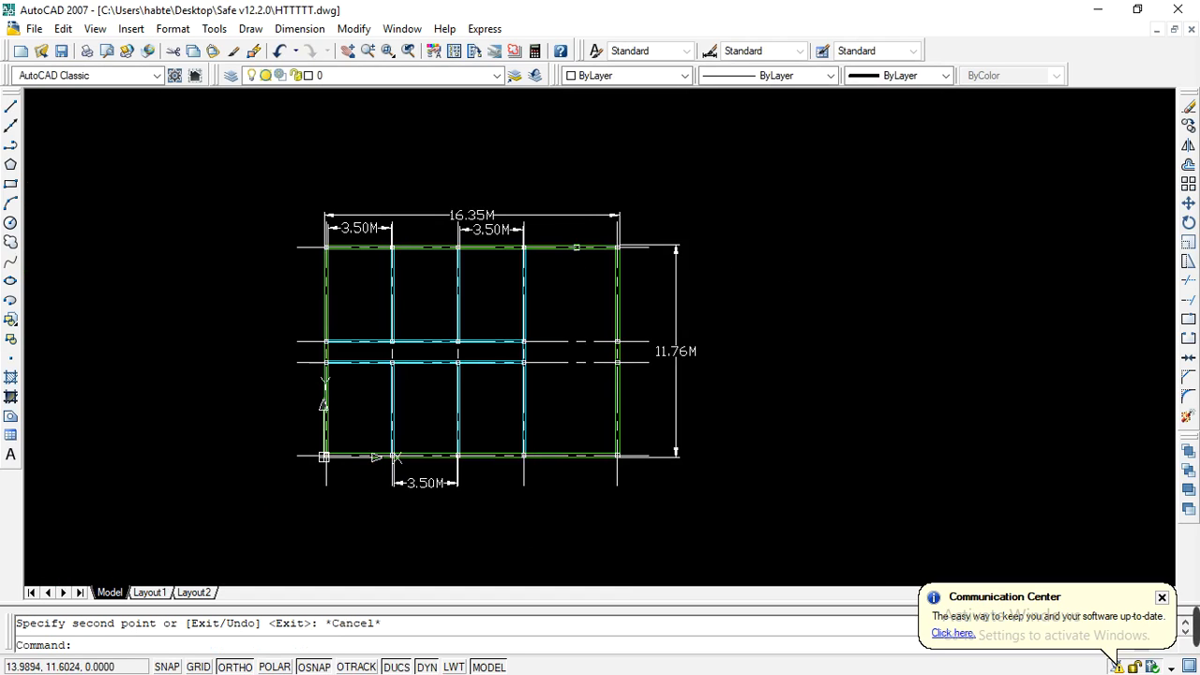
scroll(418, 325, up, 2)
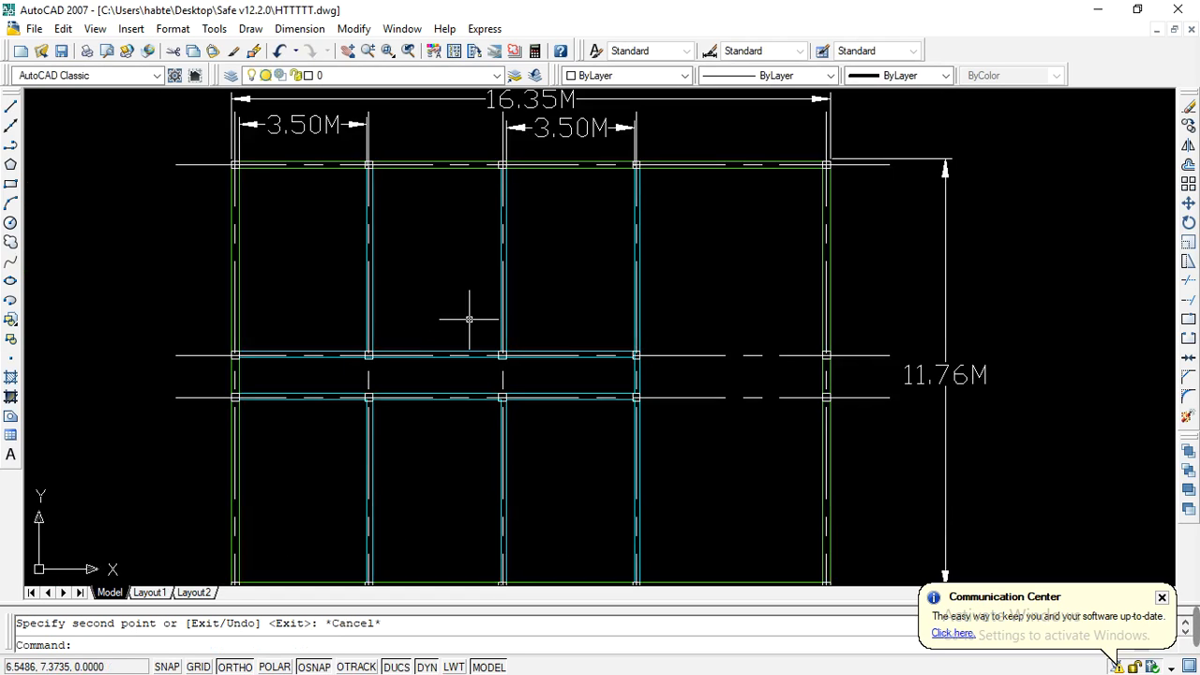
scroll(471, 321, down, 1)
click(1099, 11)
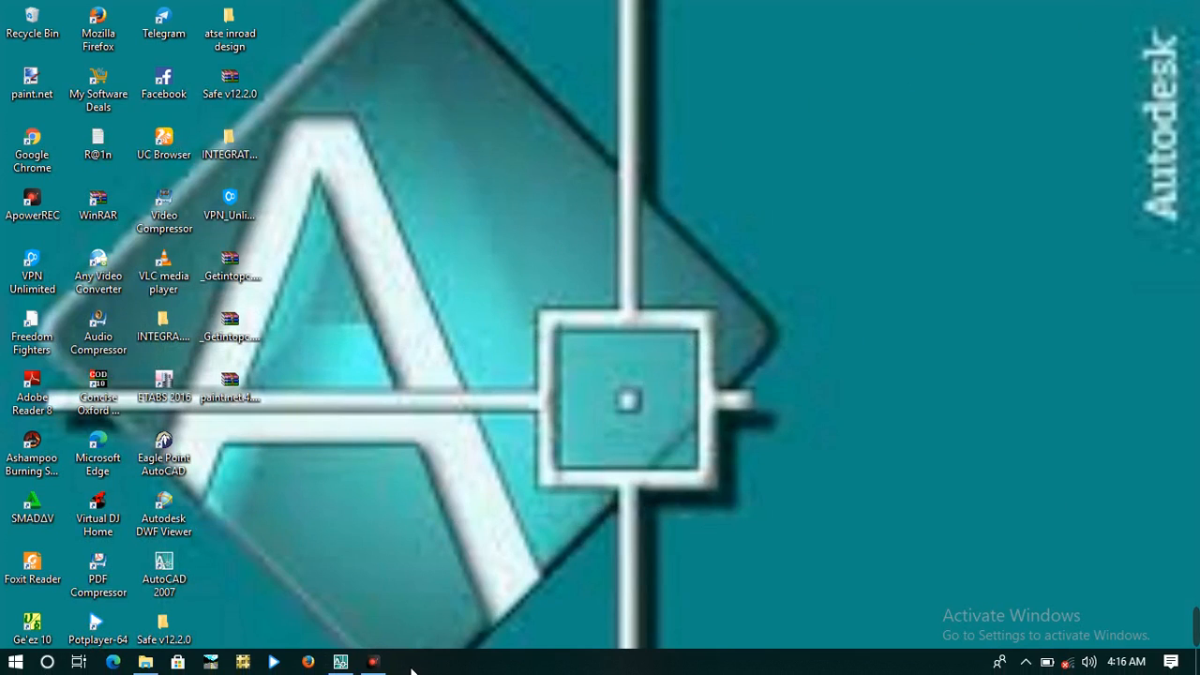
click(377, 664)
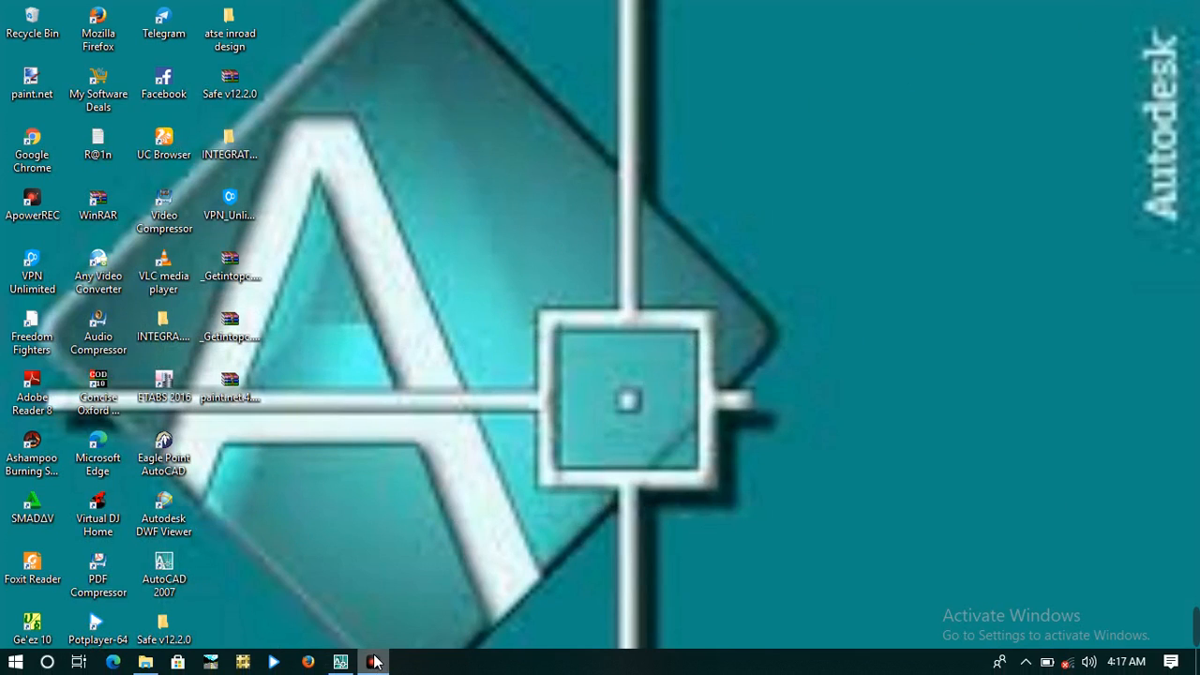
click(861, 146)
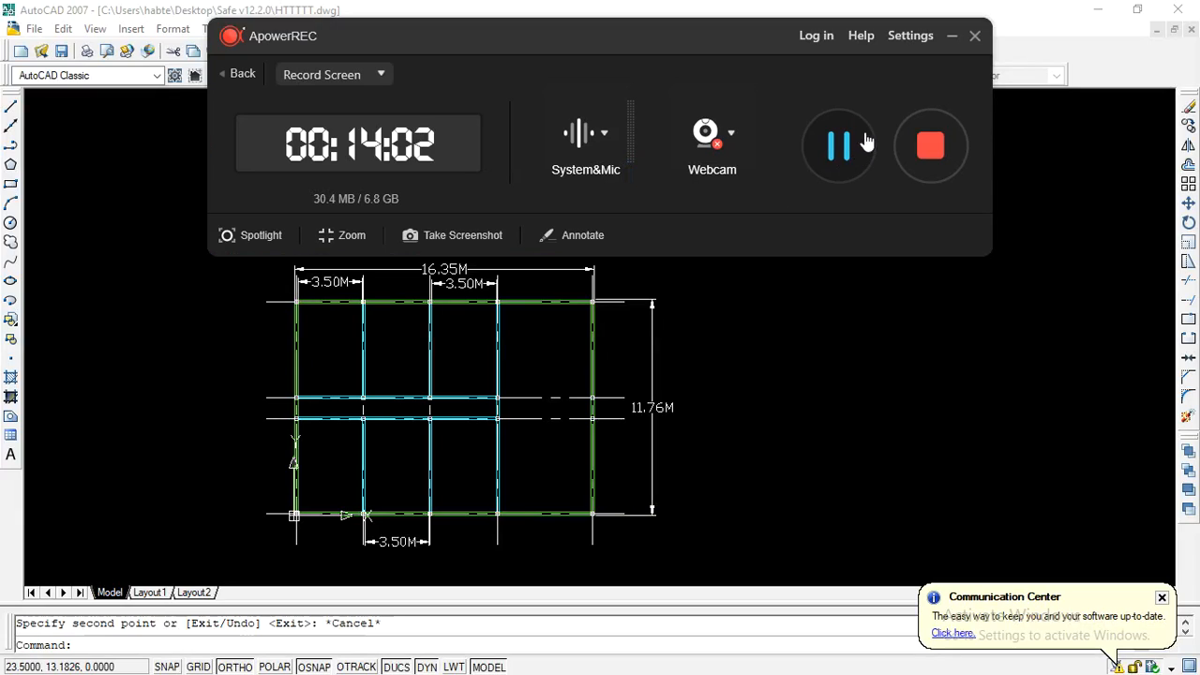
click(952, 38)
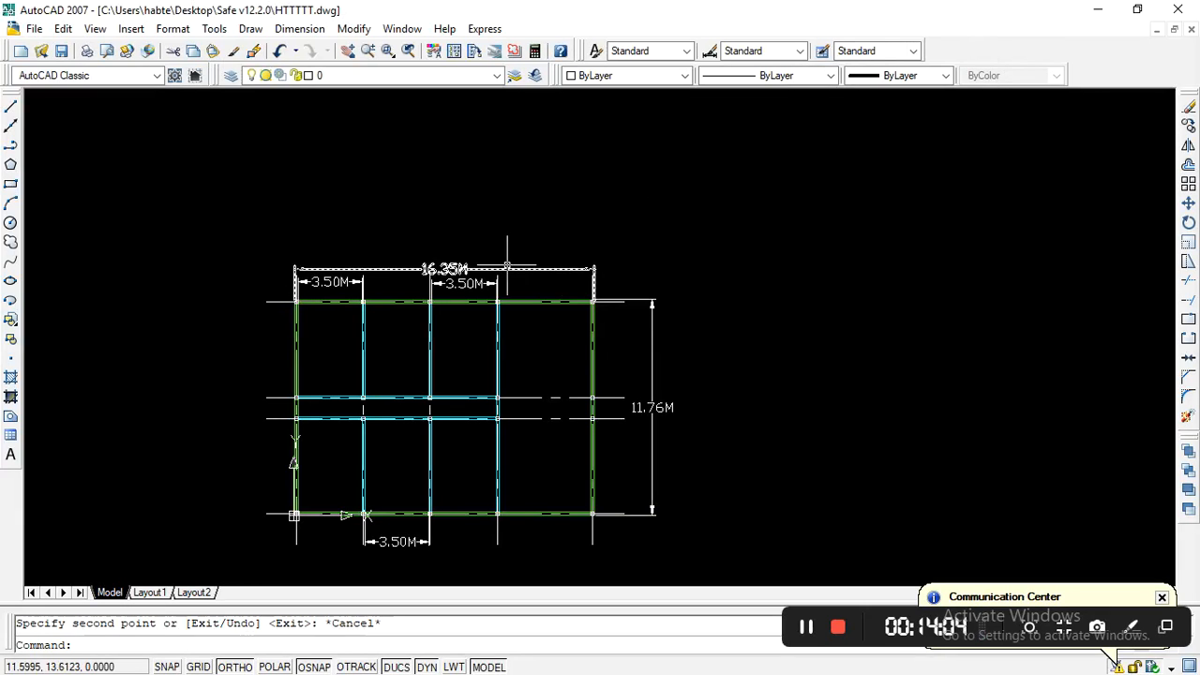
Step: Review the whole floor plan, checking that horizontal and vertical axis lines run through all the column squares
scroll(480, 192, down, 2)
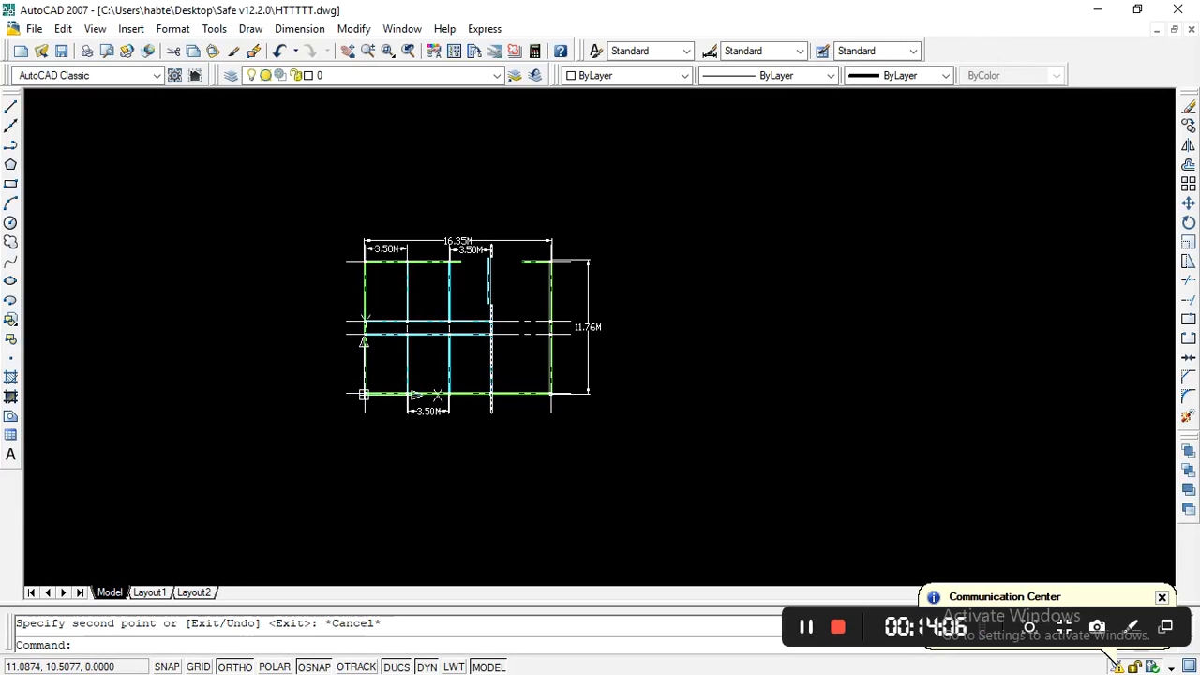
scroll(490, 274, up, 2)
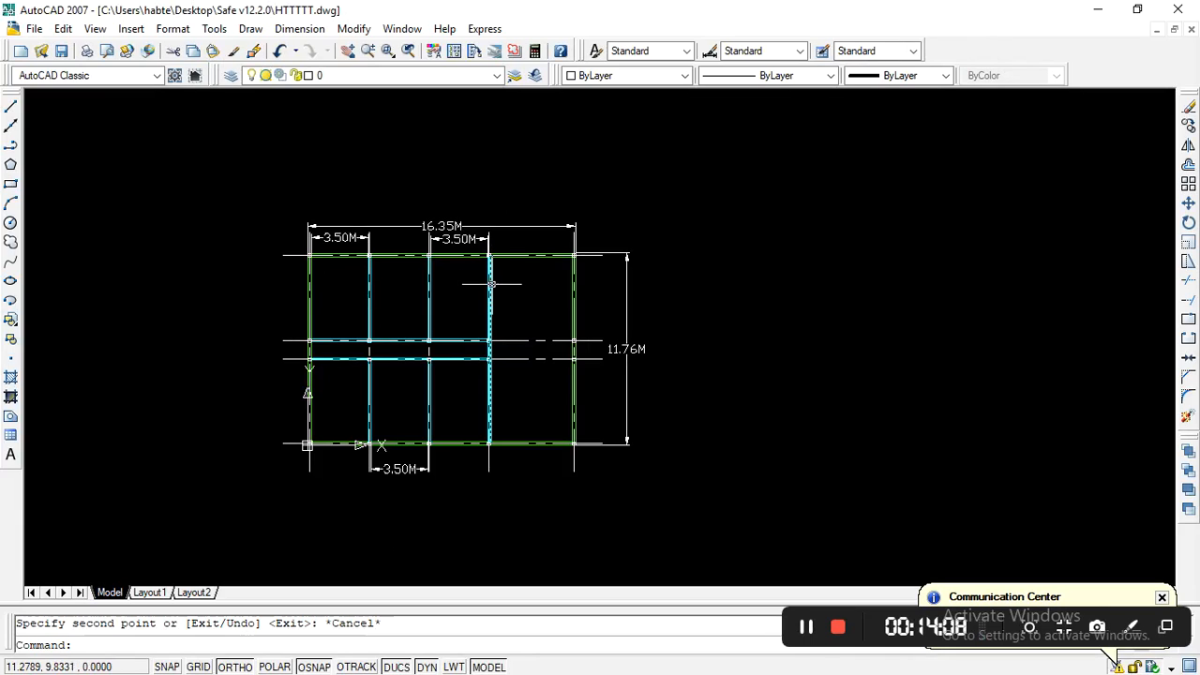
scroll(491, 291, down, 2)
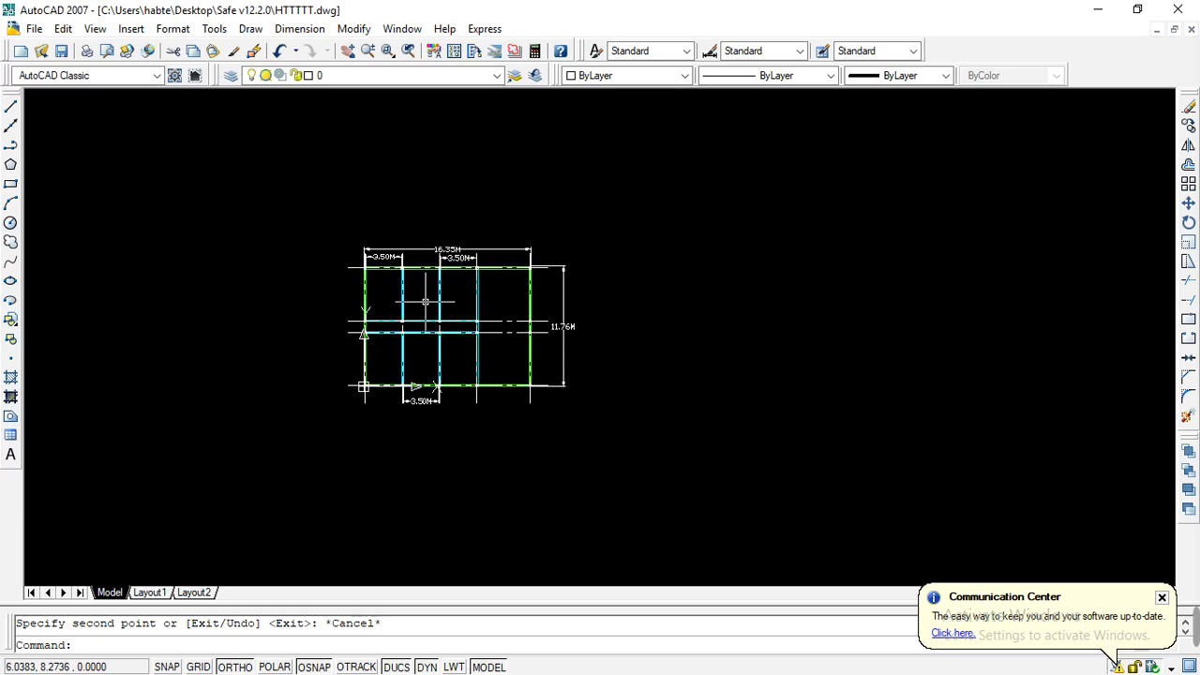
scroll(493, 300, up, 1)
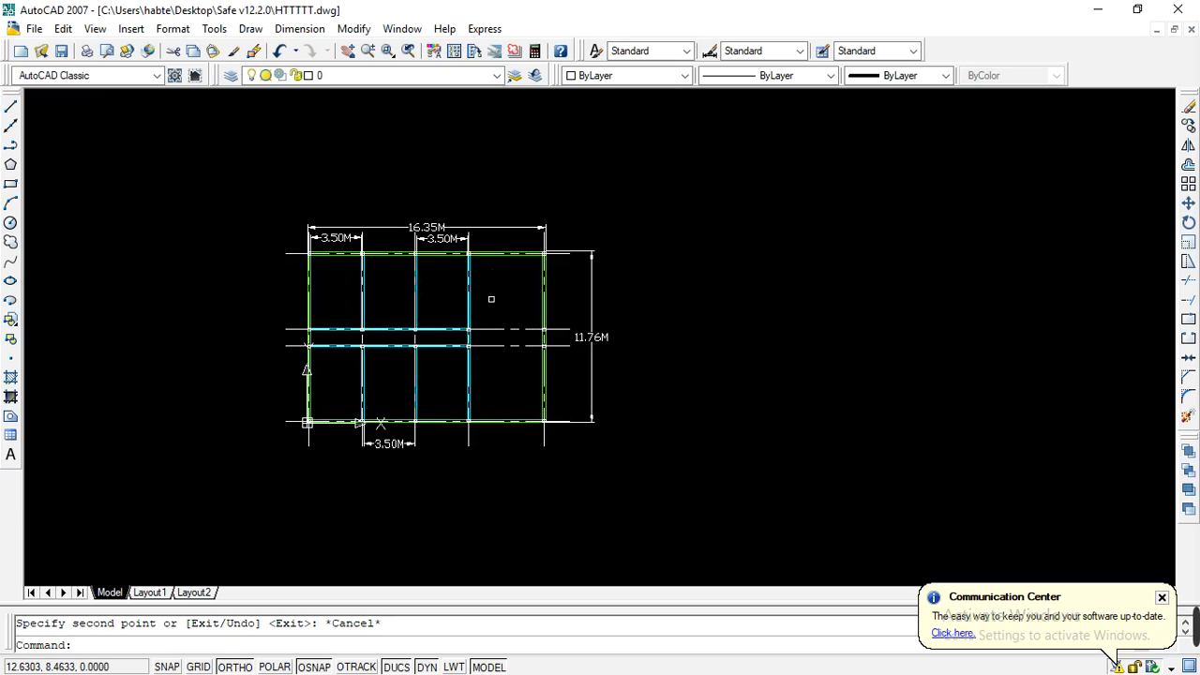
scroll(436, 314, down, 1)
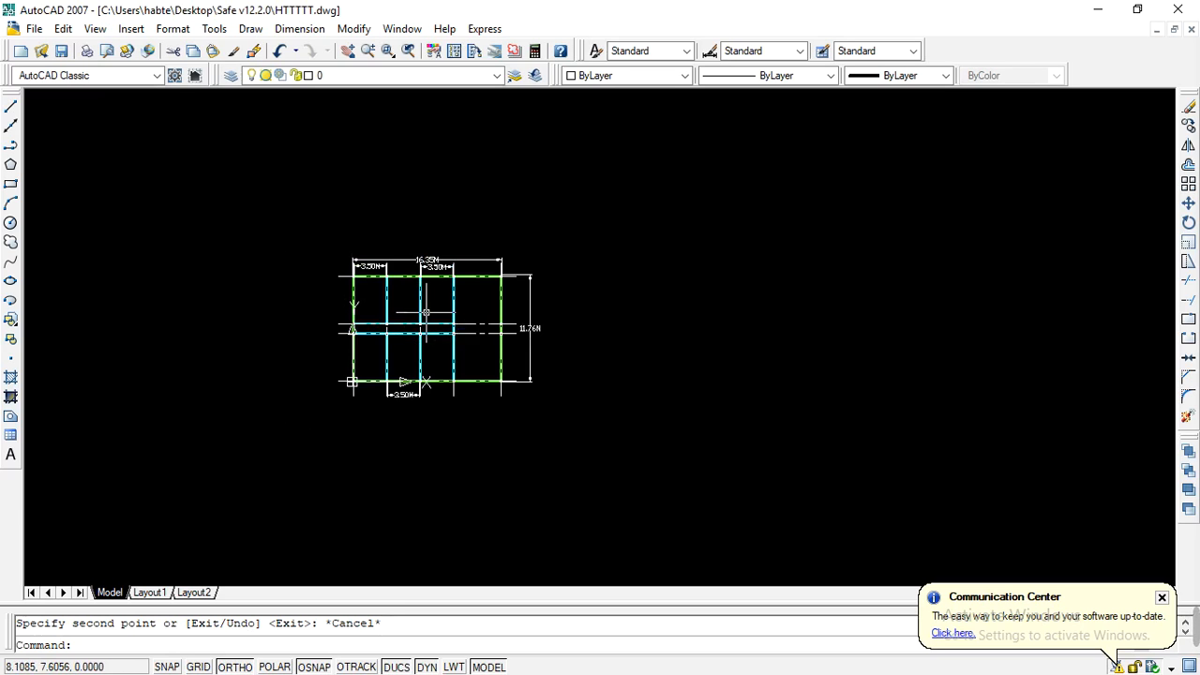
scroll(428, 328, up, 1)
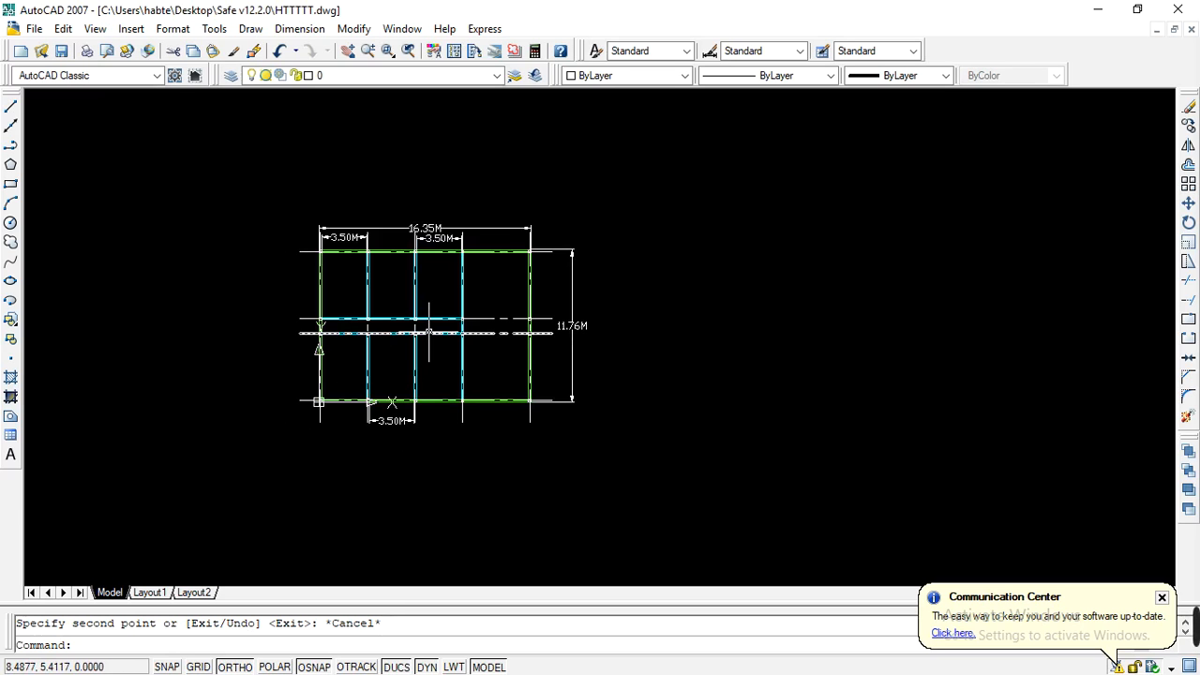
scroll(427, 291, up, 1)
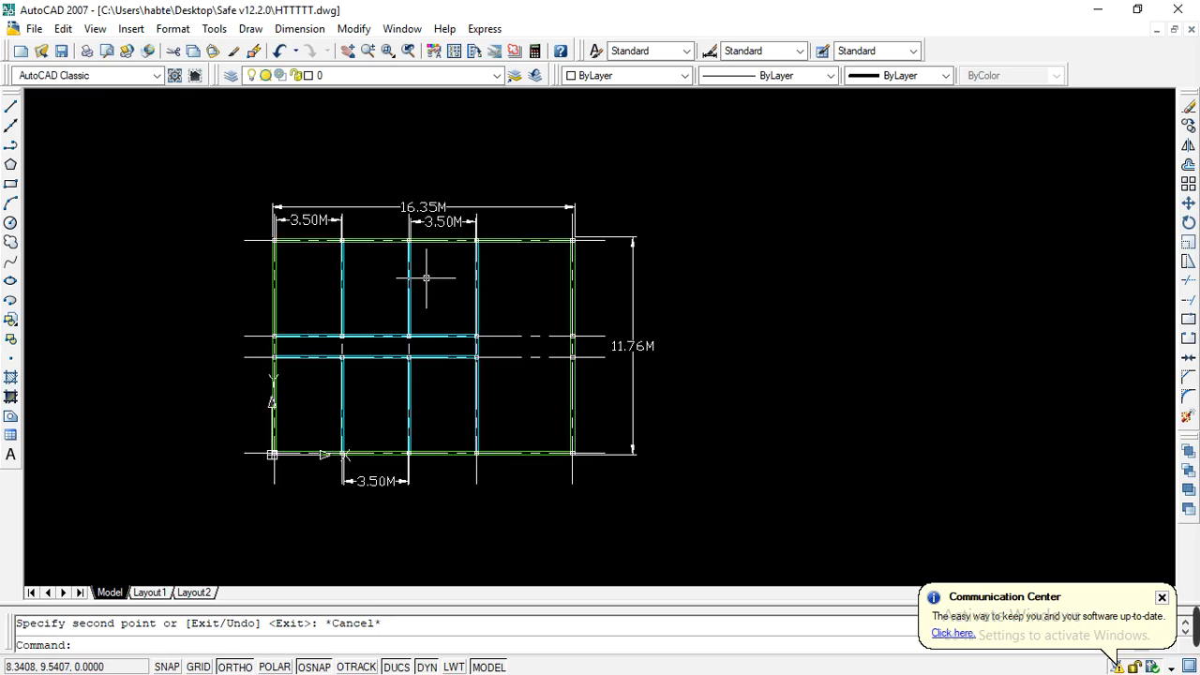
scroll(427, 281, down, 1)
scroll(428, 323, up, 1)
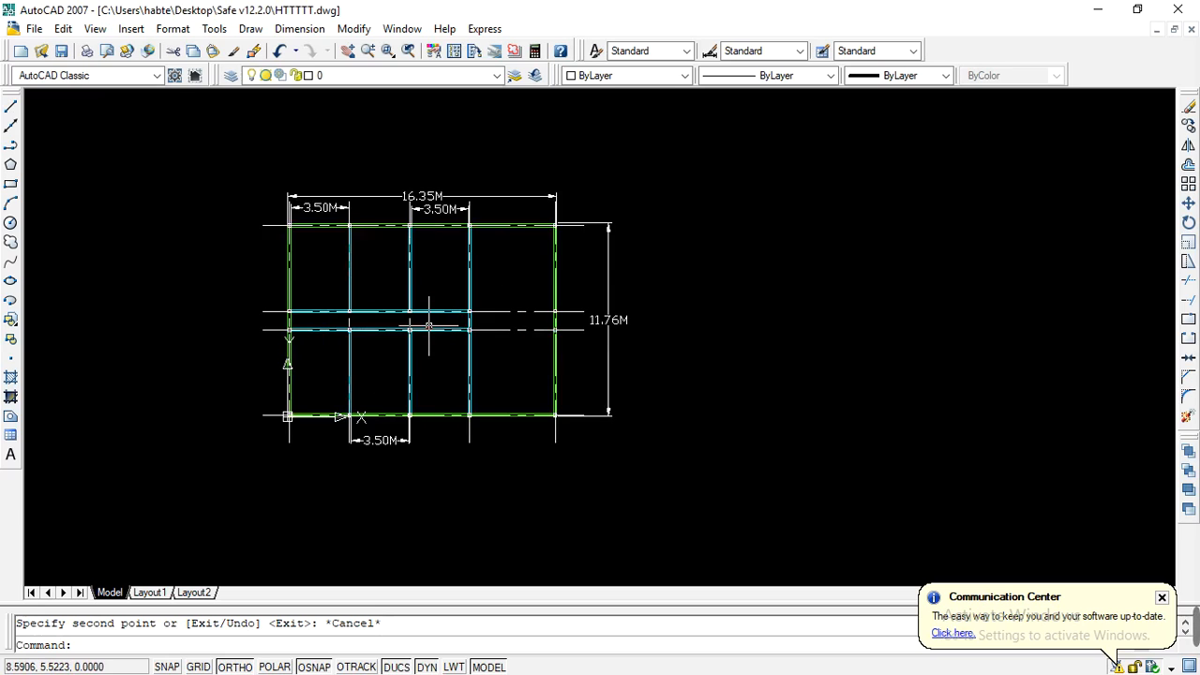
scroll(440, 288, up, 1)
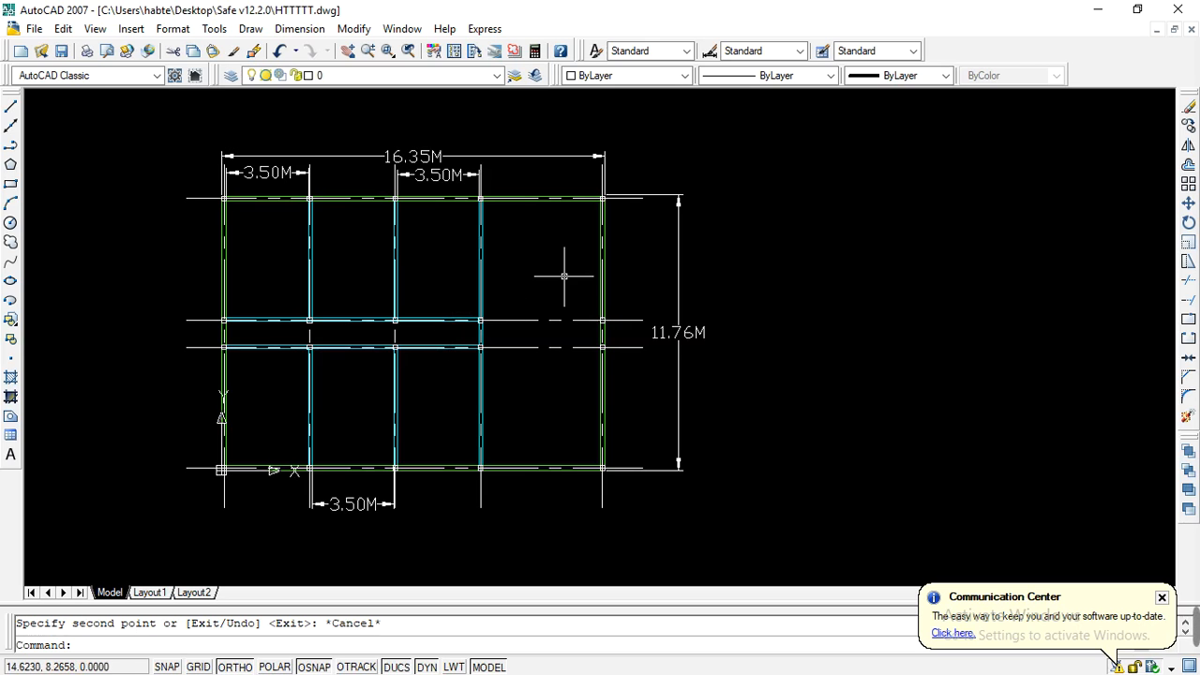
click(1098, 10)
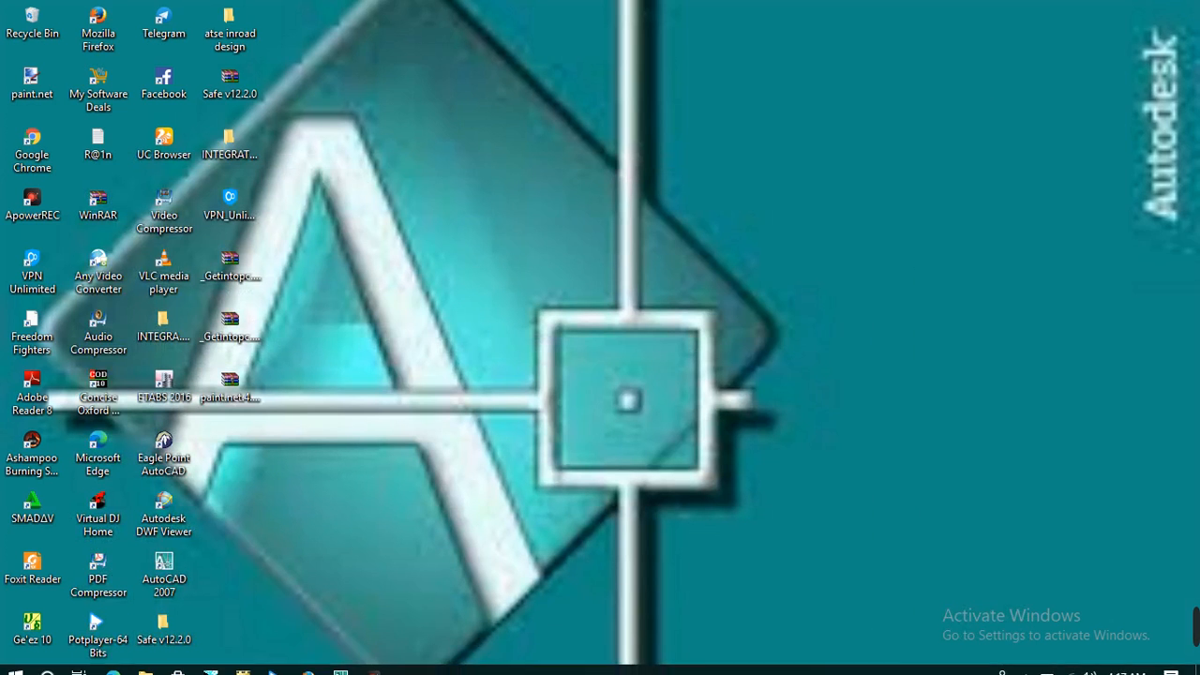